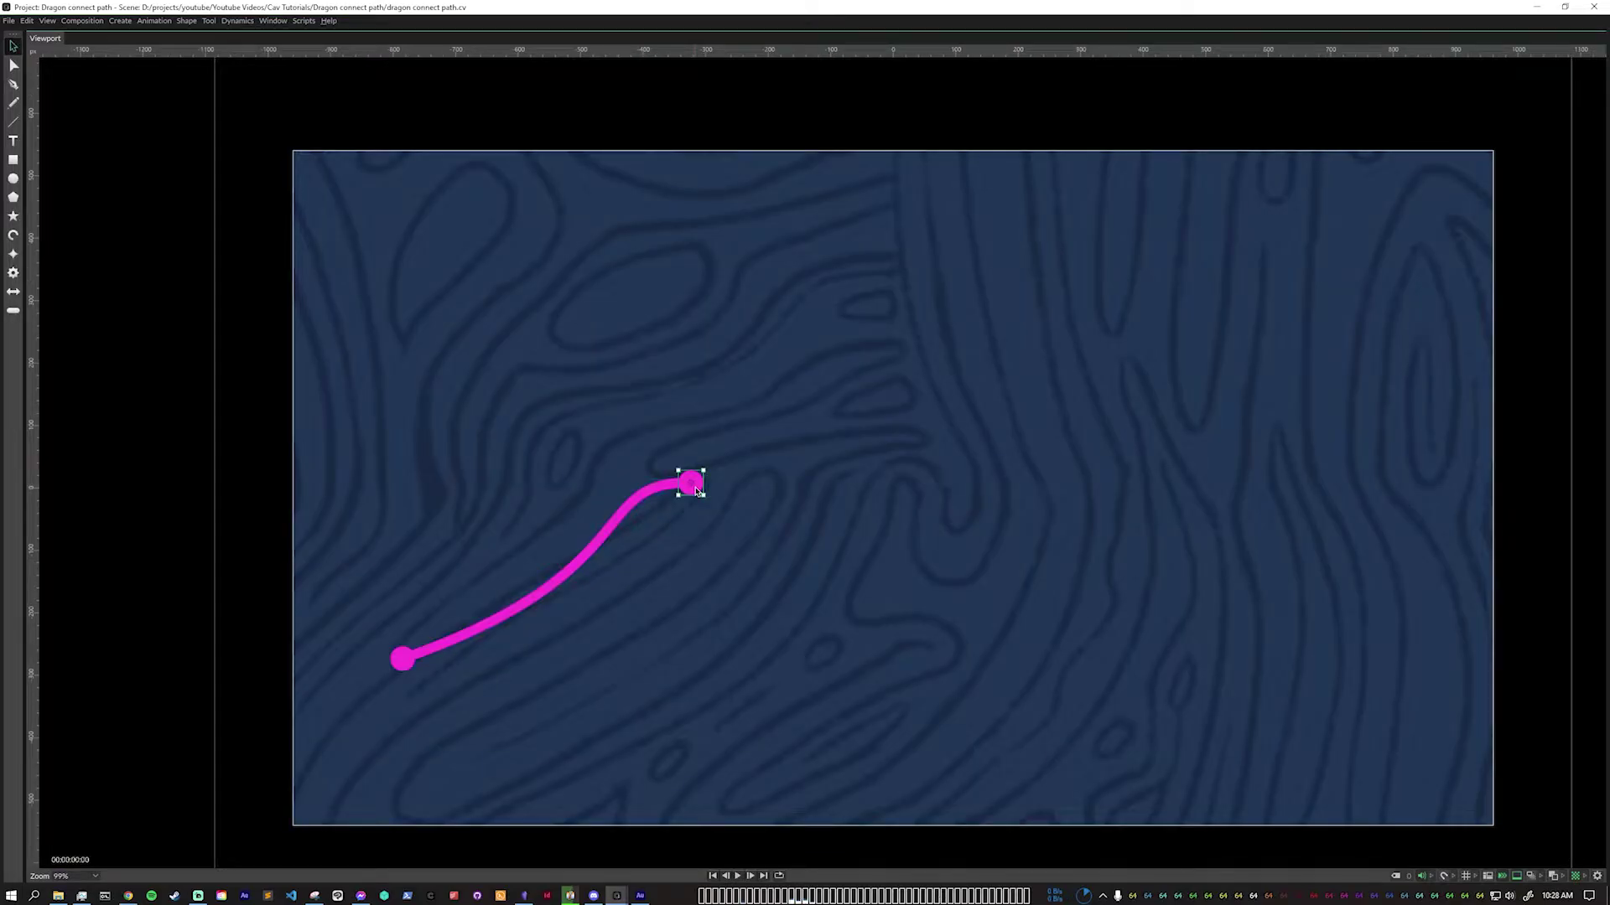
Drag the magenta path's end point up and right so the curve bends upward.
left_click_drag(699, 488, 829, 453)
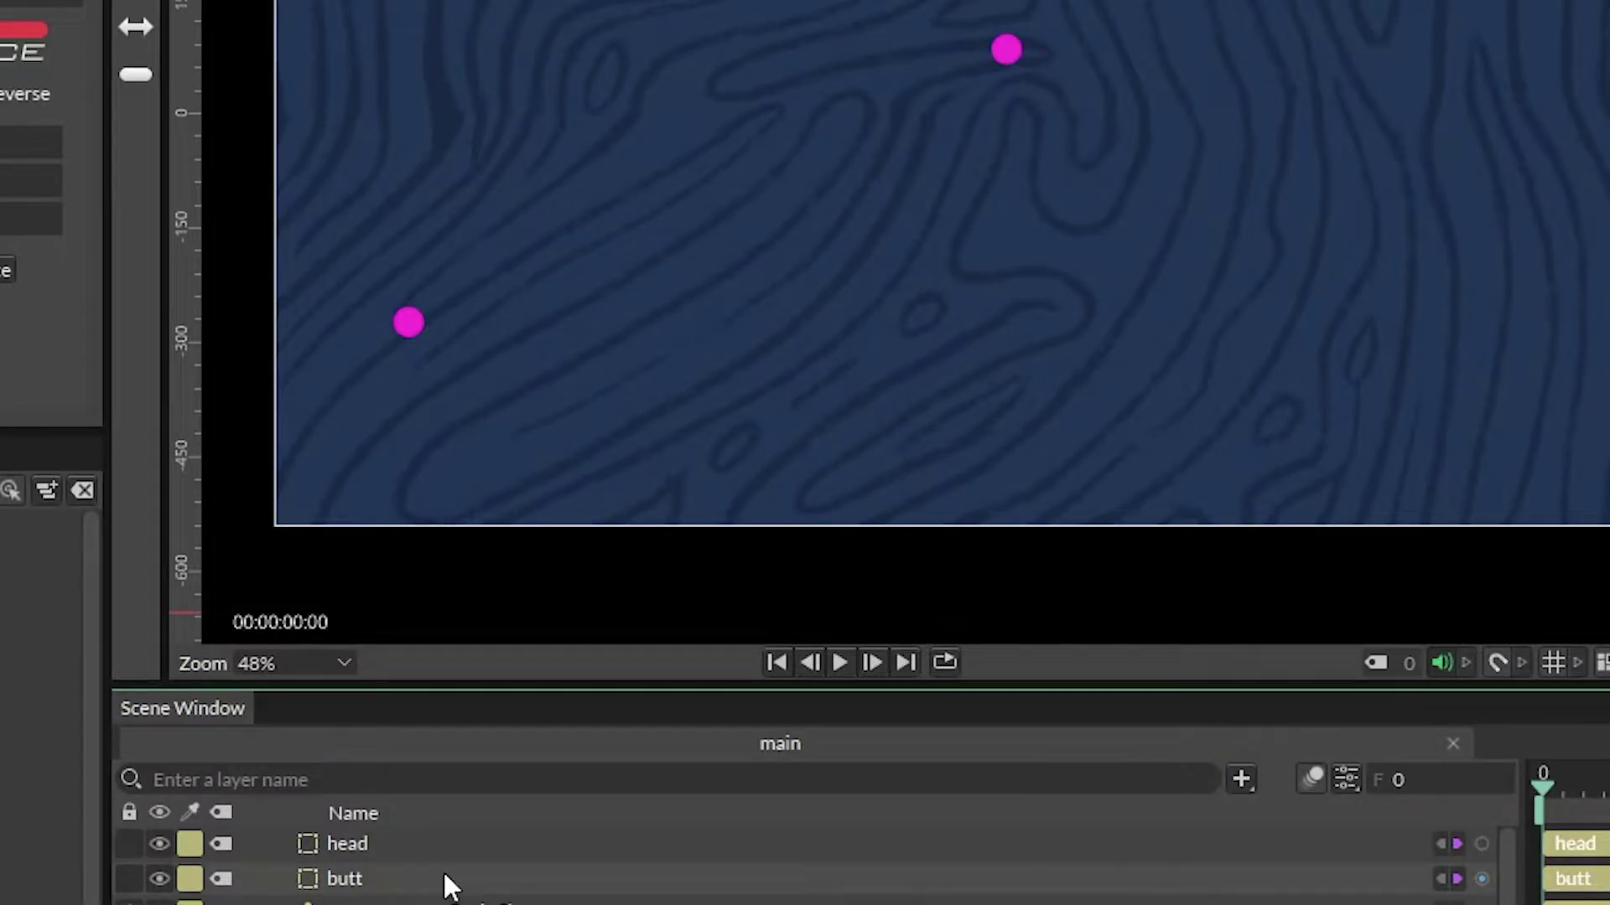
Show the bodyPath linking the head and butt dots, then select it to inspect its settings.
left_click(355, 841)
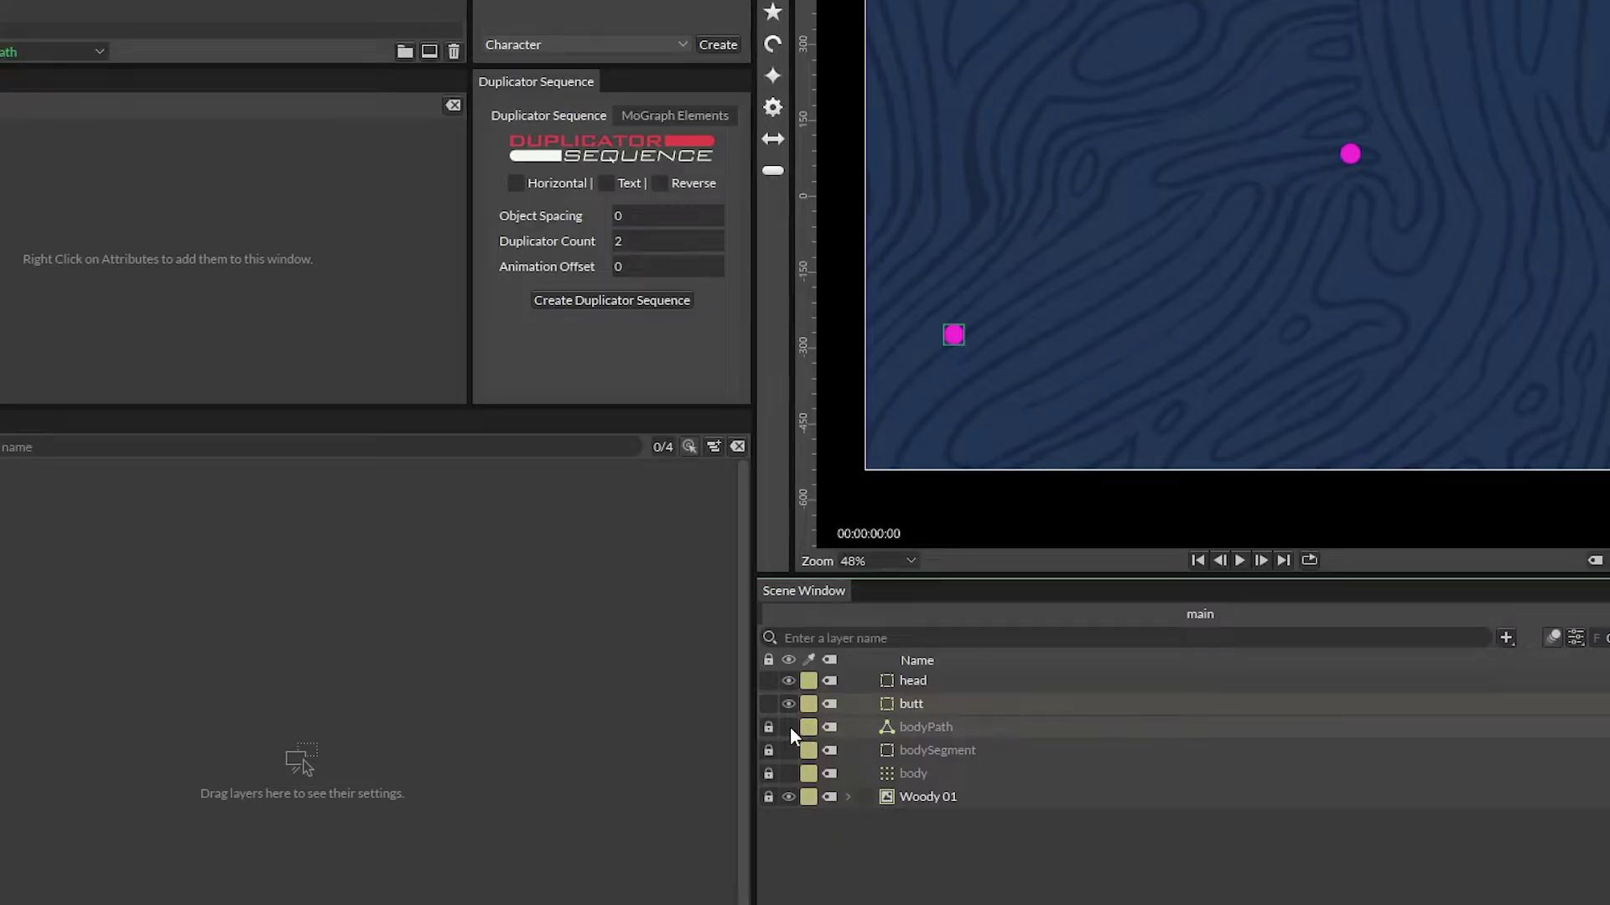
left_click(789, 727)
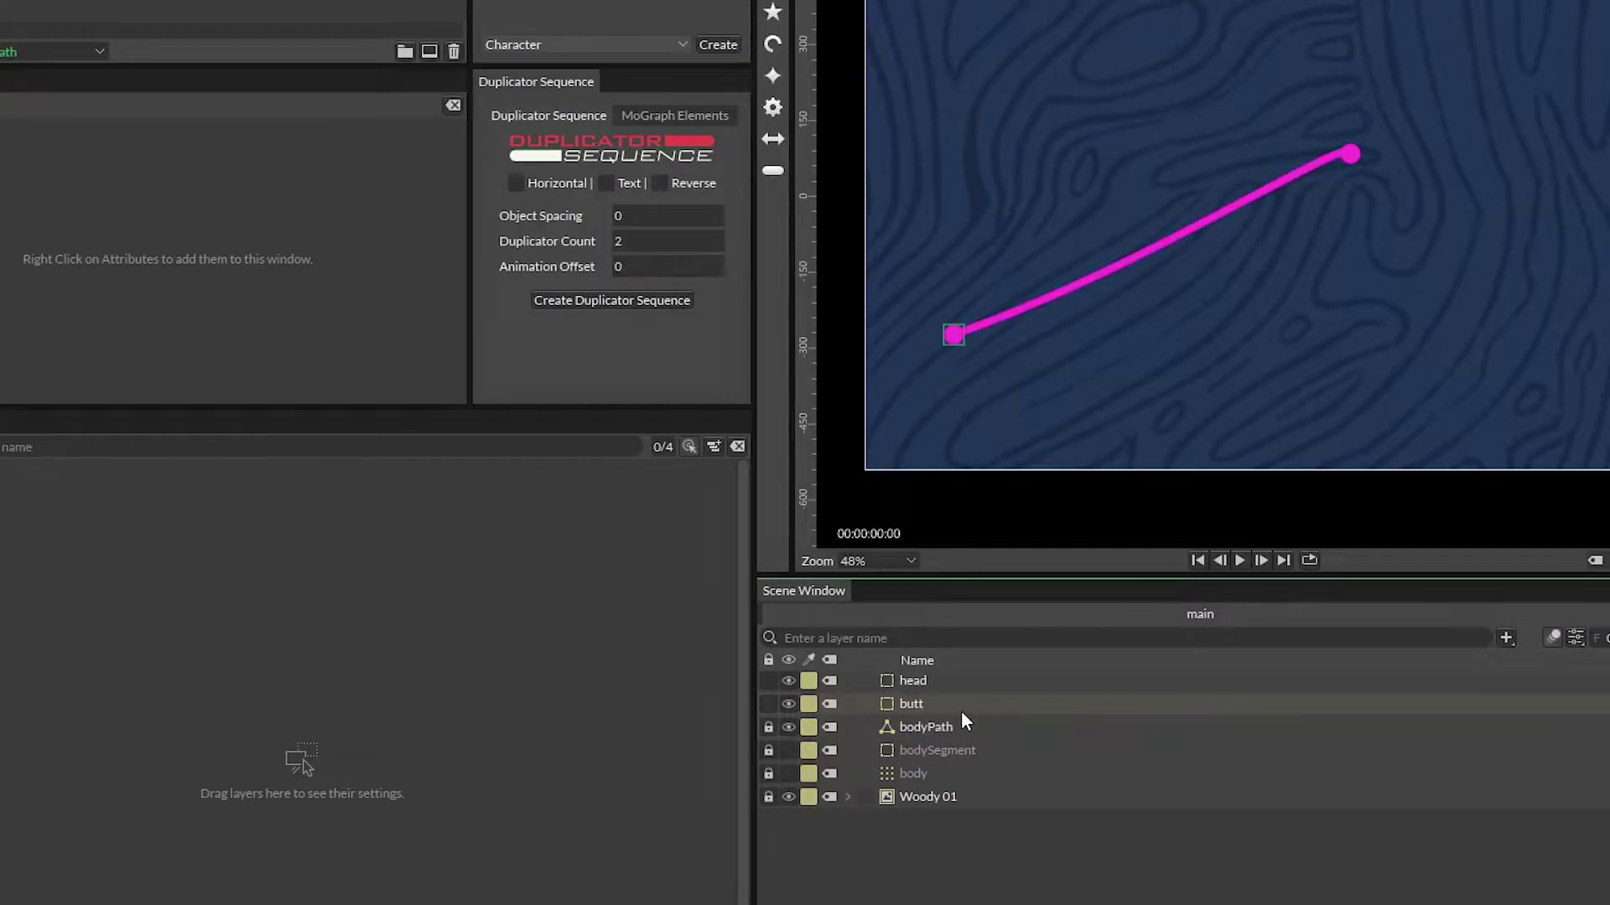
left_click(928, 726)
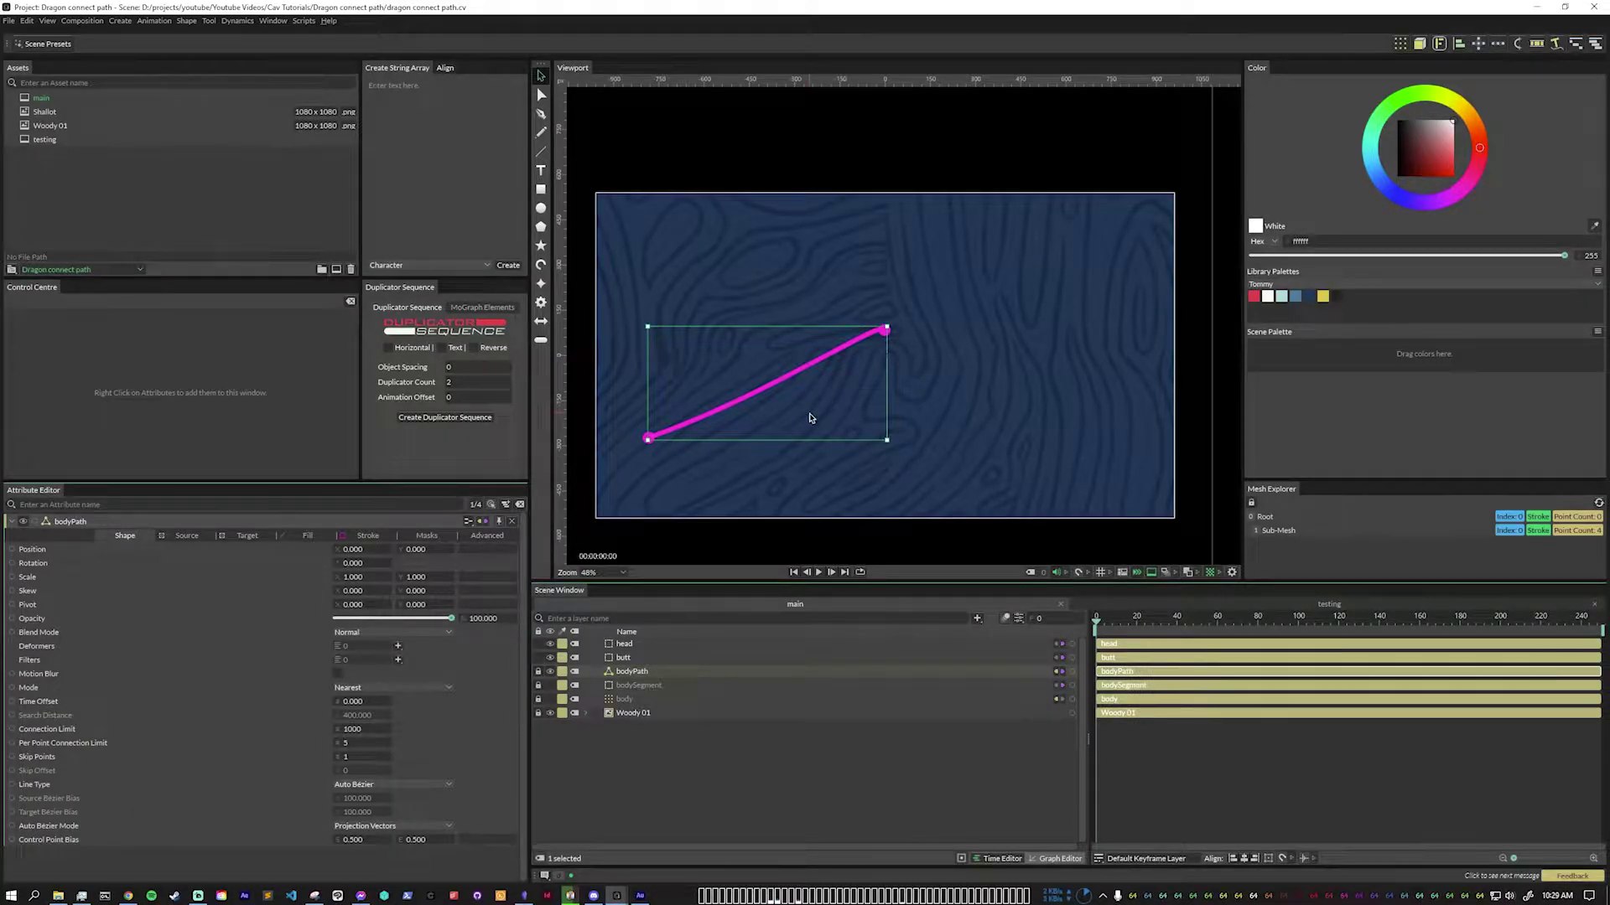
left_click(186, 536)
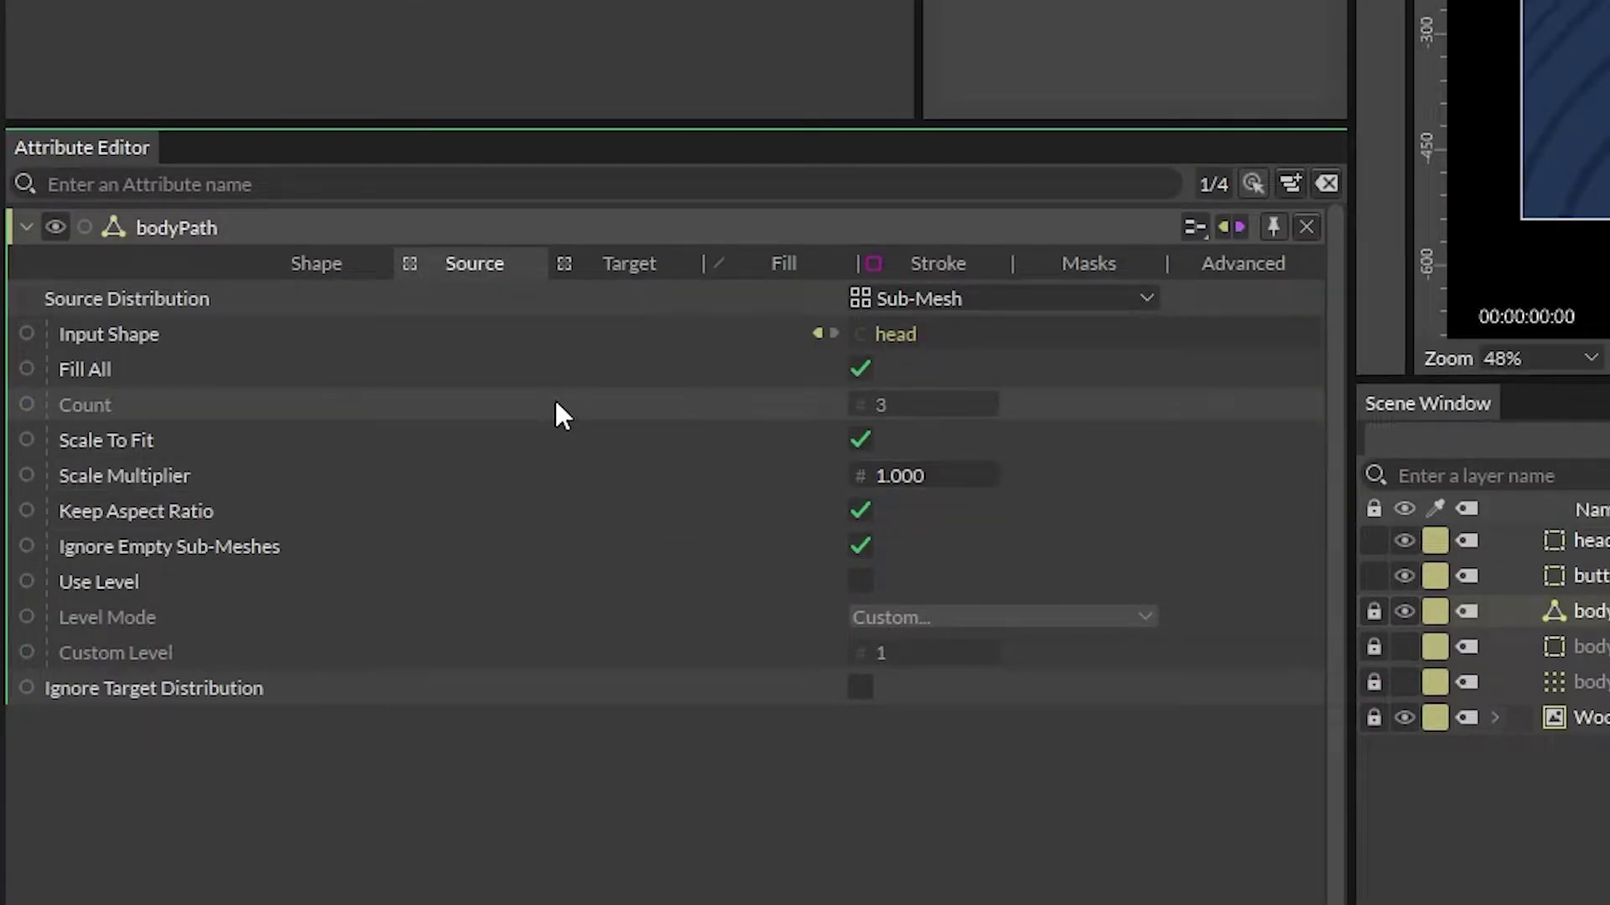
left_click(628, 264)
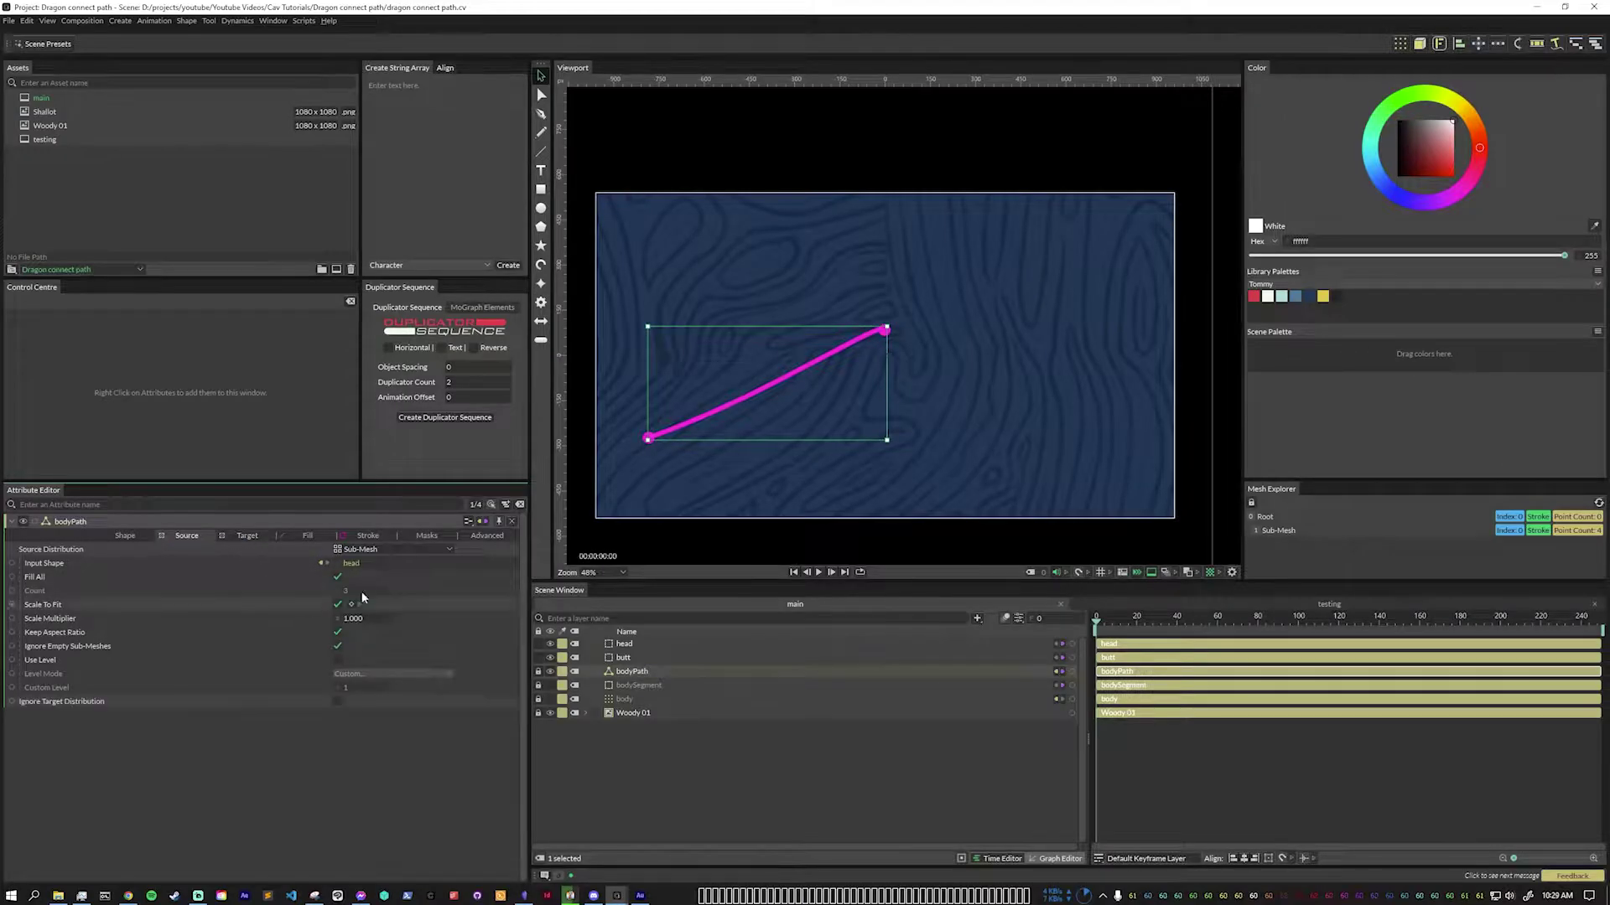
left_click(368, 535)
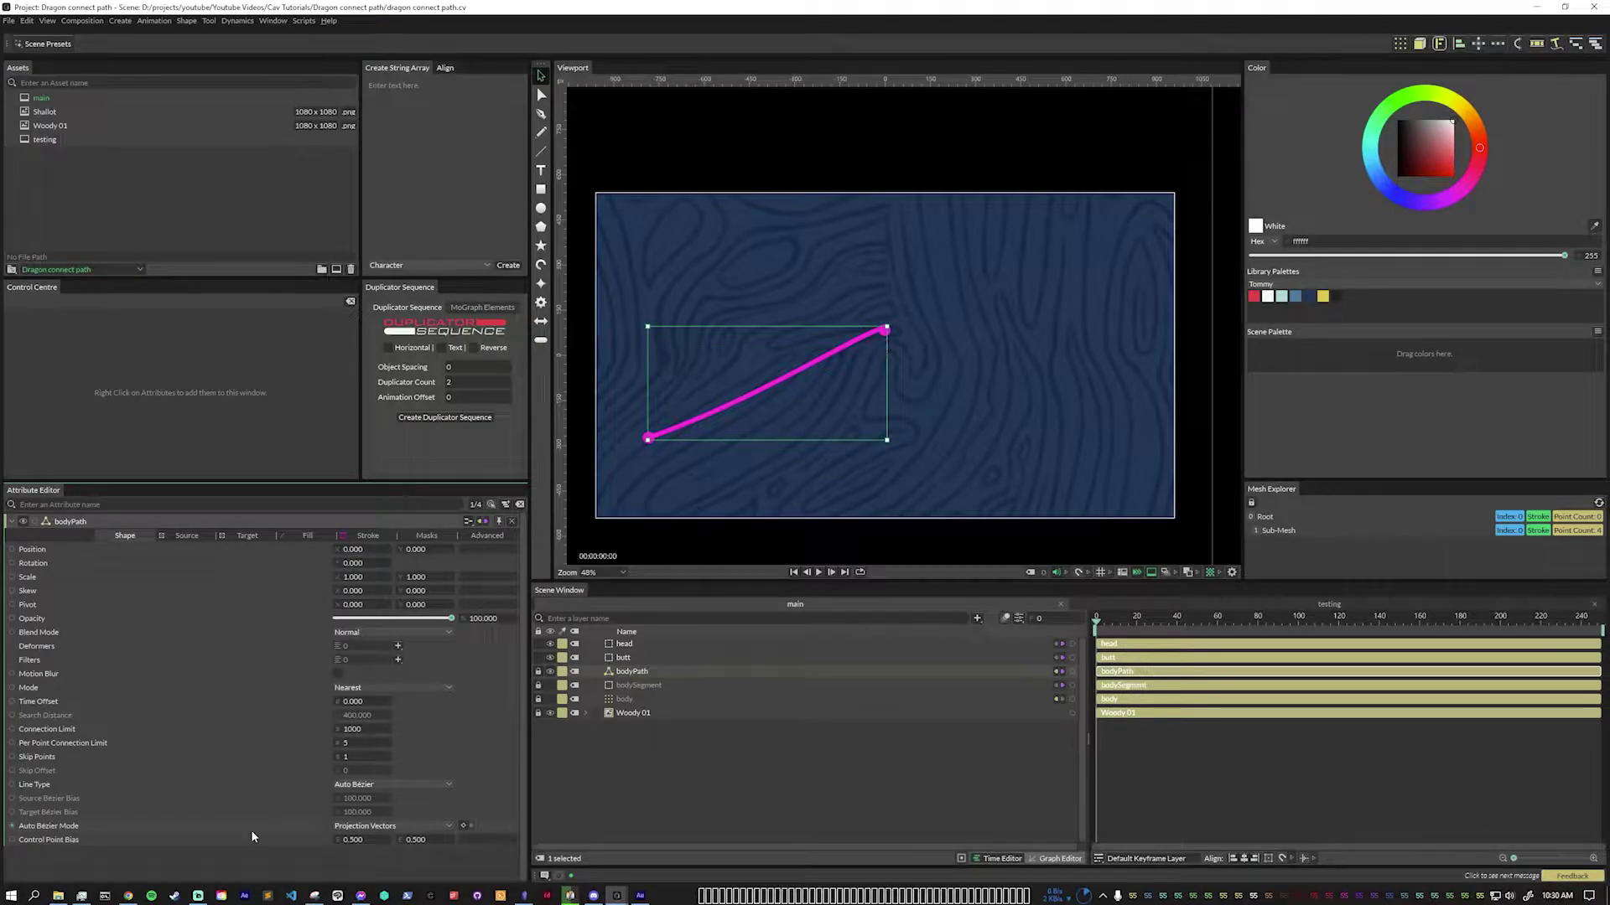
Reposition the head and butt end dots to test different path curves.
left_click(679, 745)
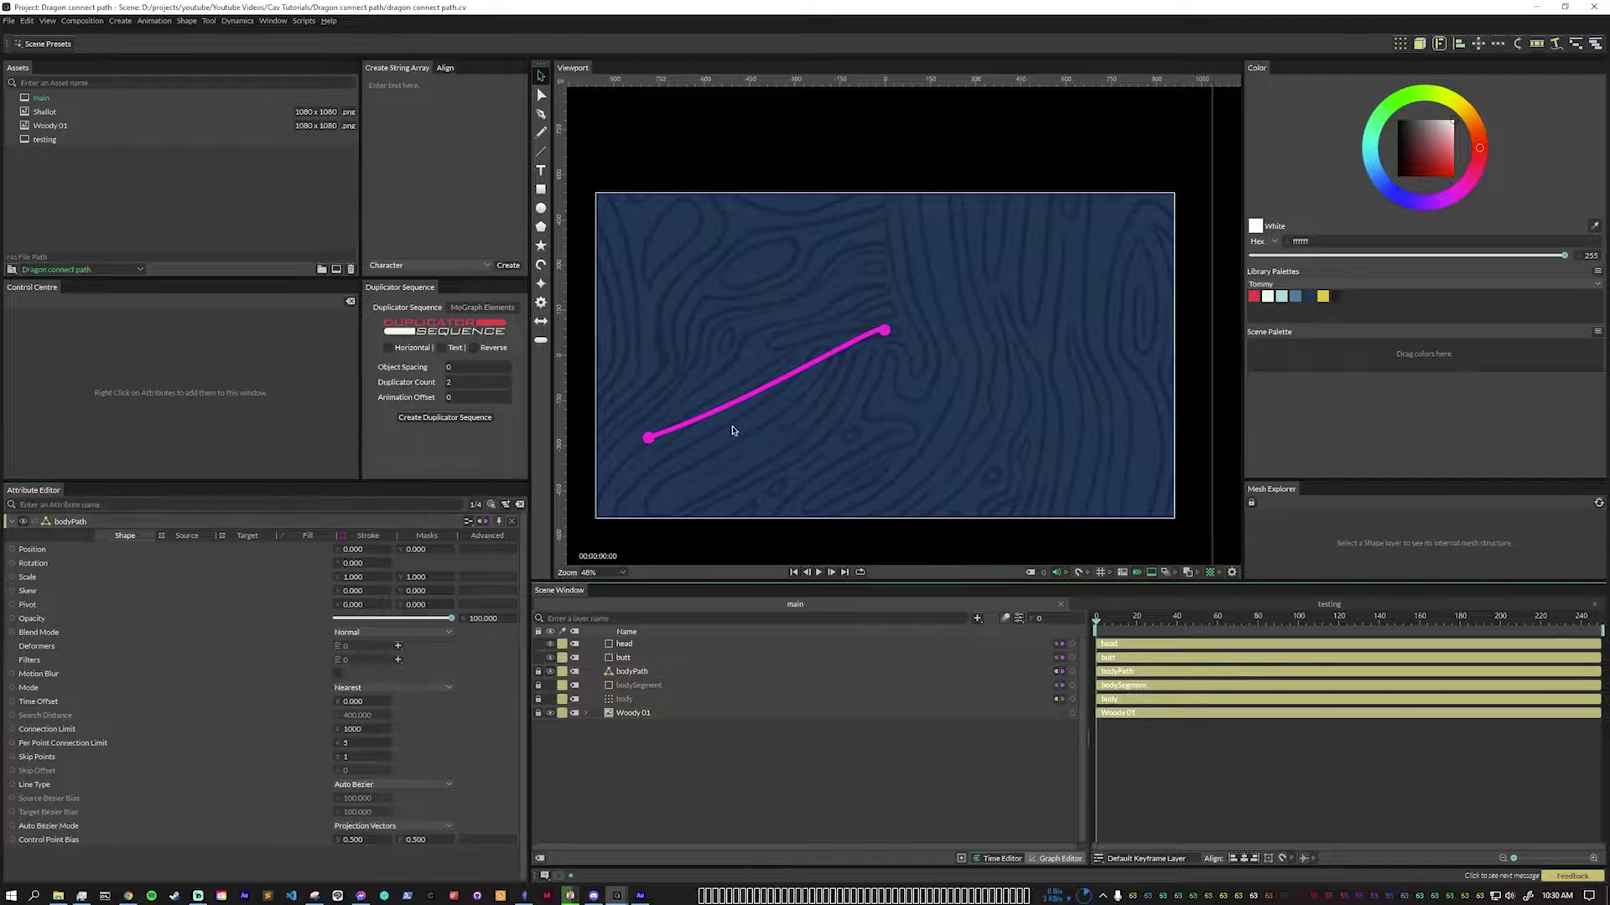
left_click_drag(889, 338, 802, 337)
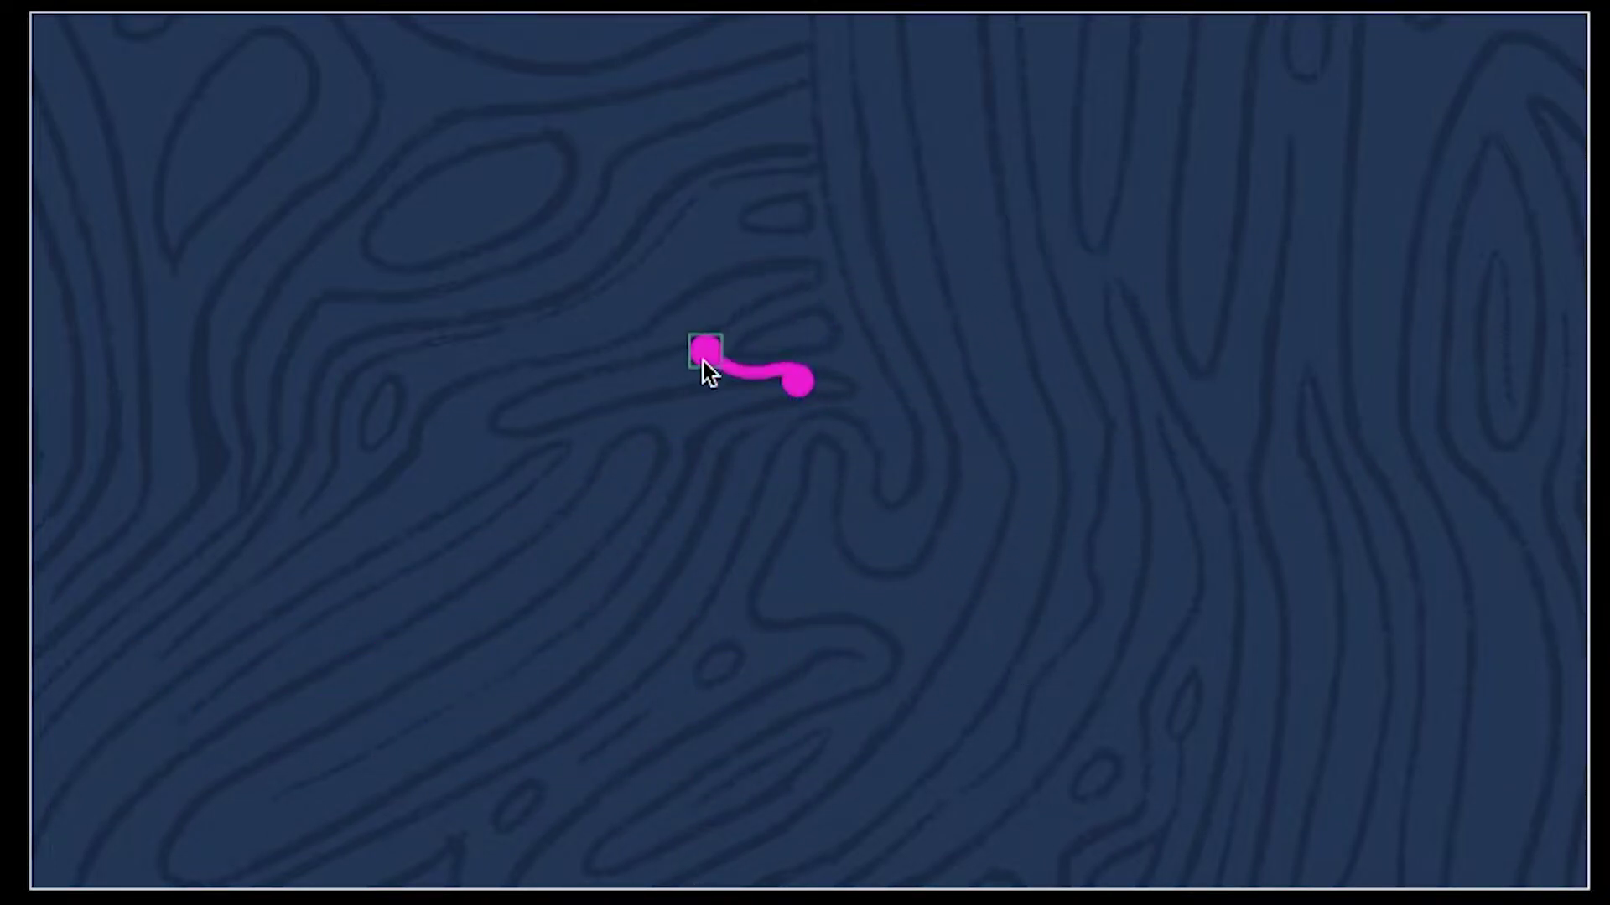
left_click_drag(620, 455, 99, 830)
left_click_drag(792, 394, 425, 445)
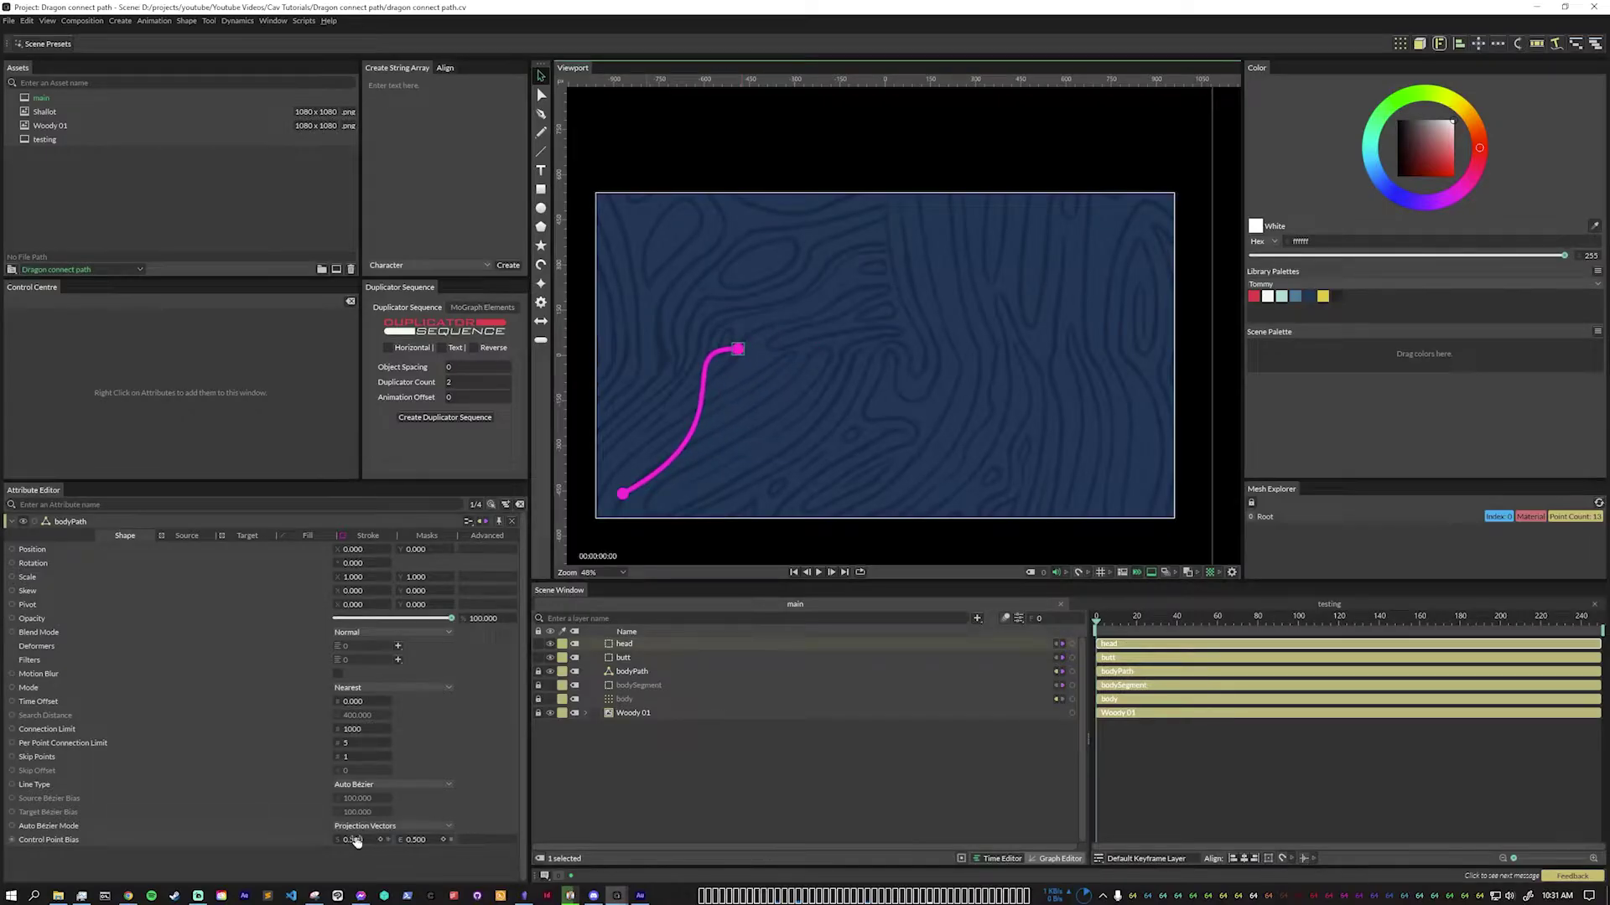
Set Control Point Bias to 1.130, move the top dot up-right, and select the body layer.
left_click(358, 843)
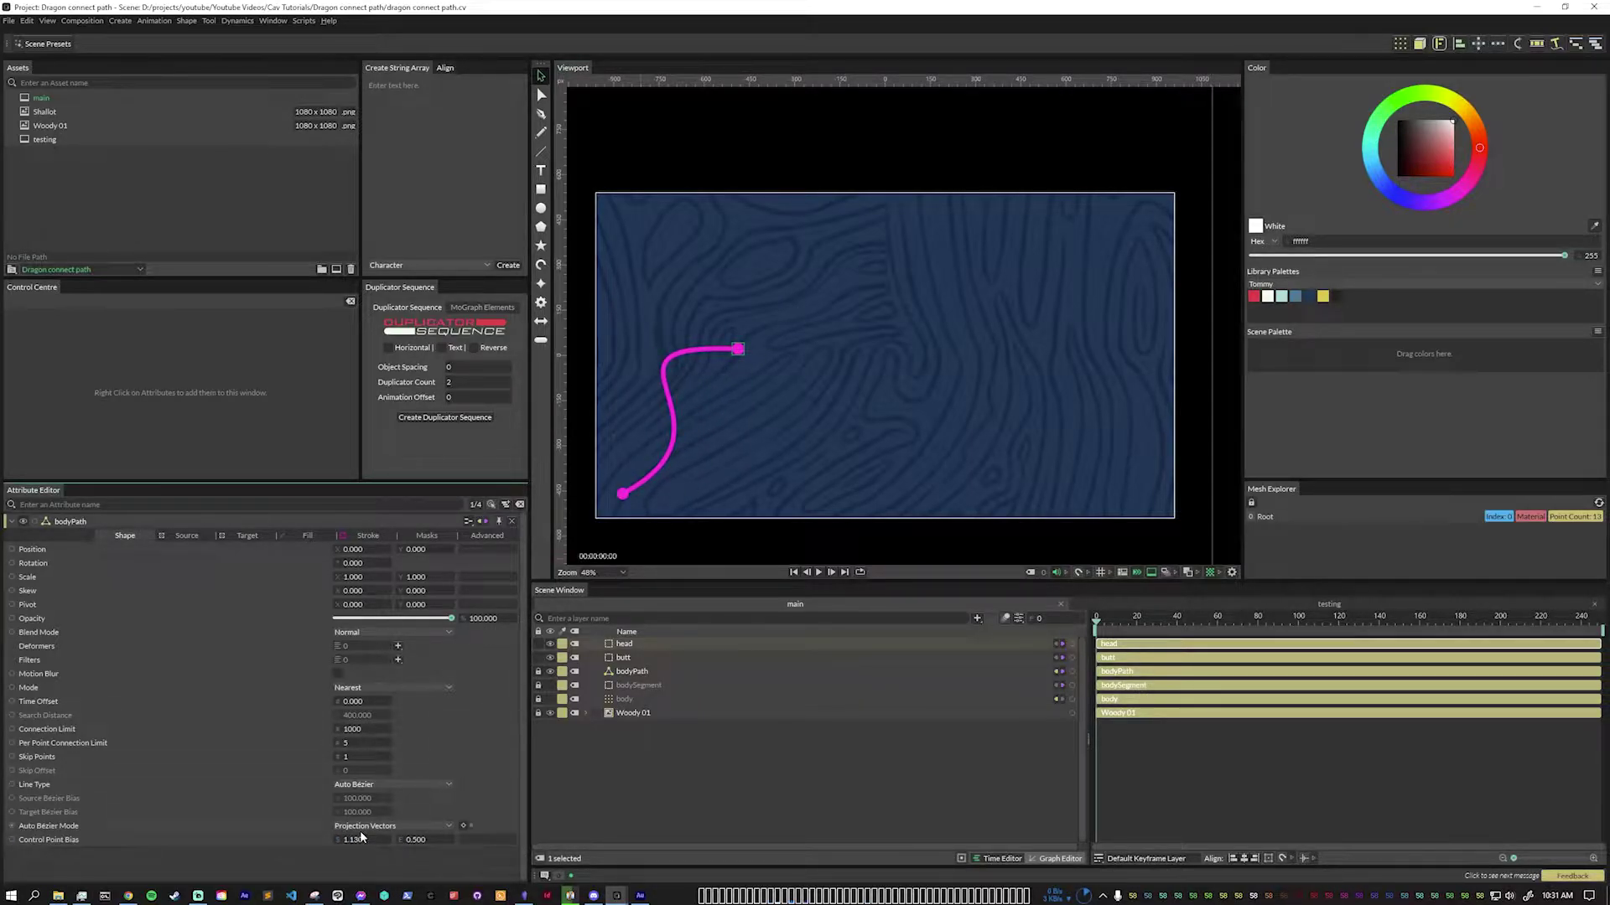
left_click_drag(741, 358, 856, 340)
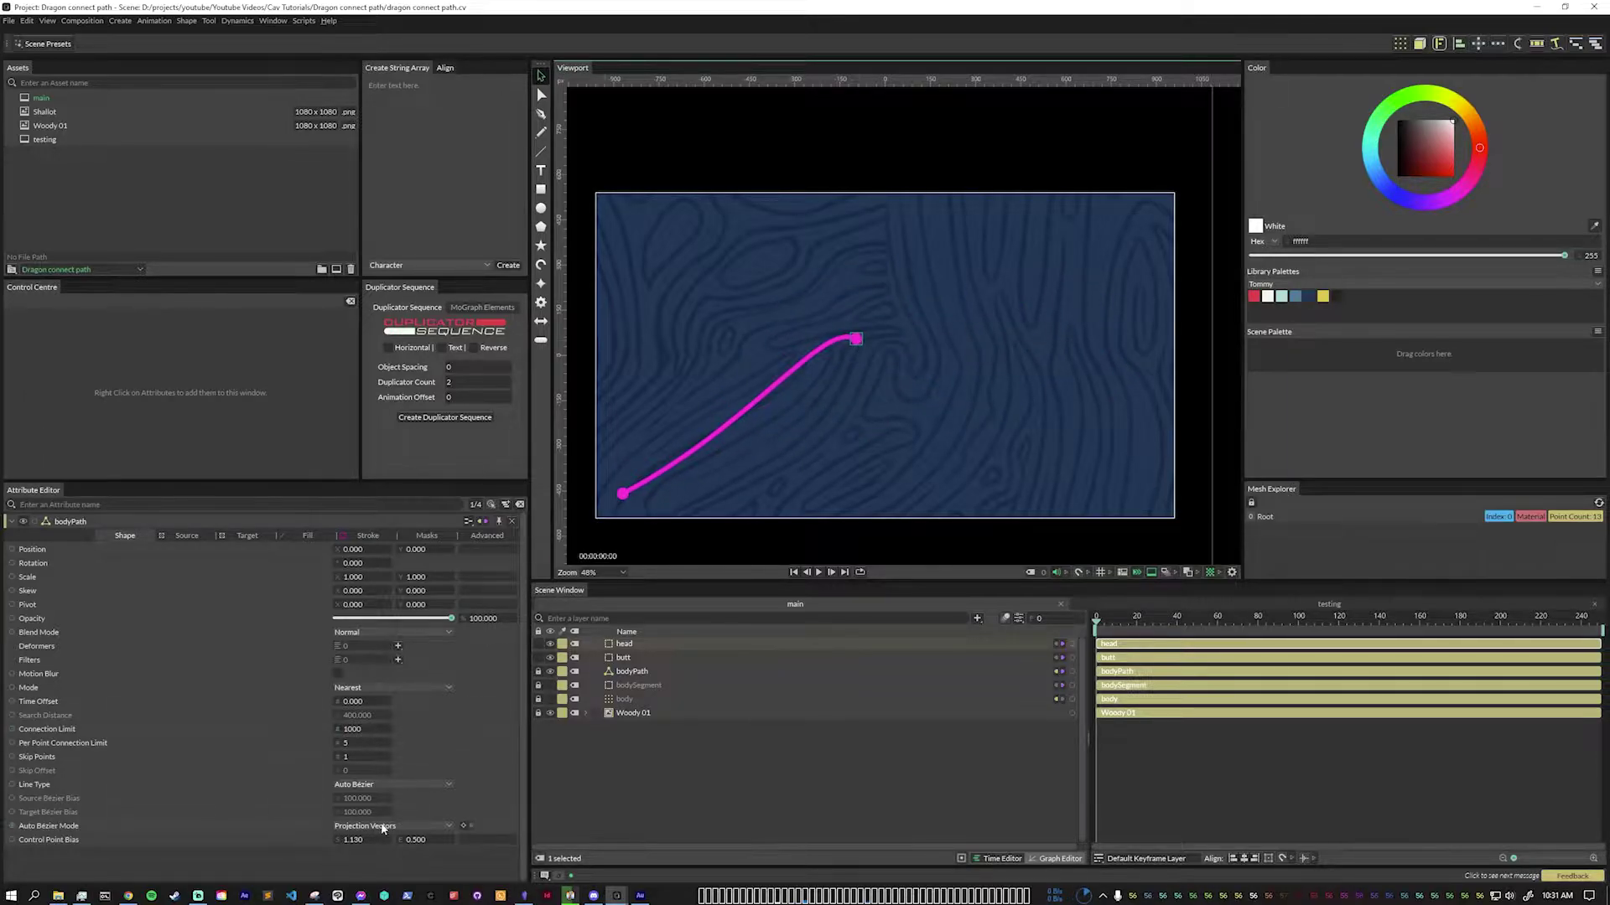
left_click(352, 839)
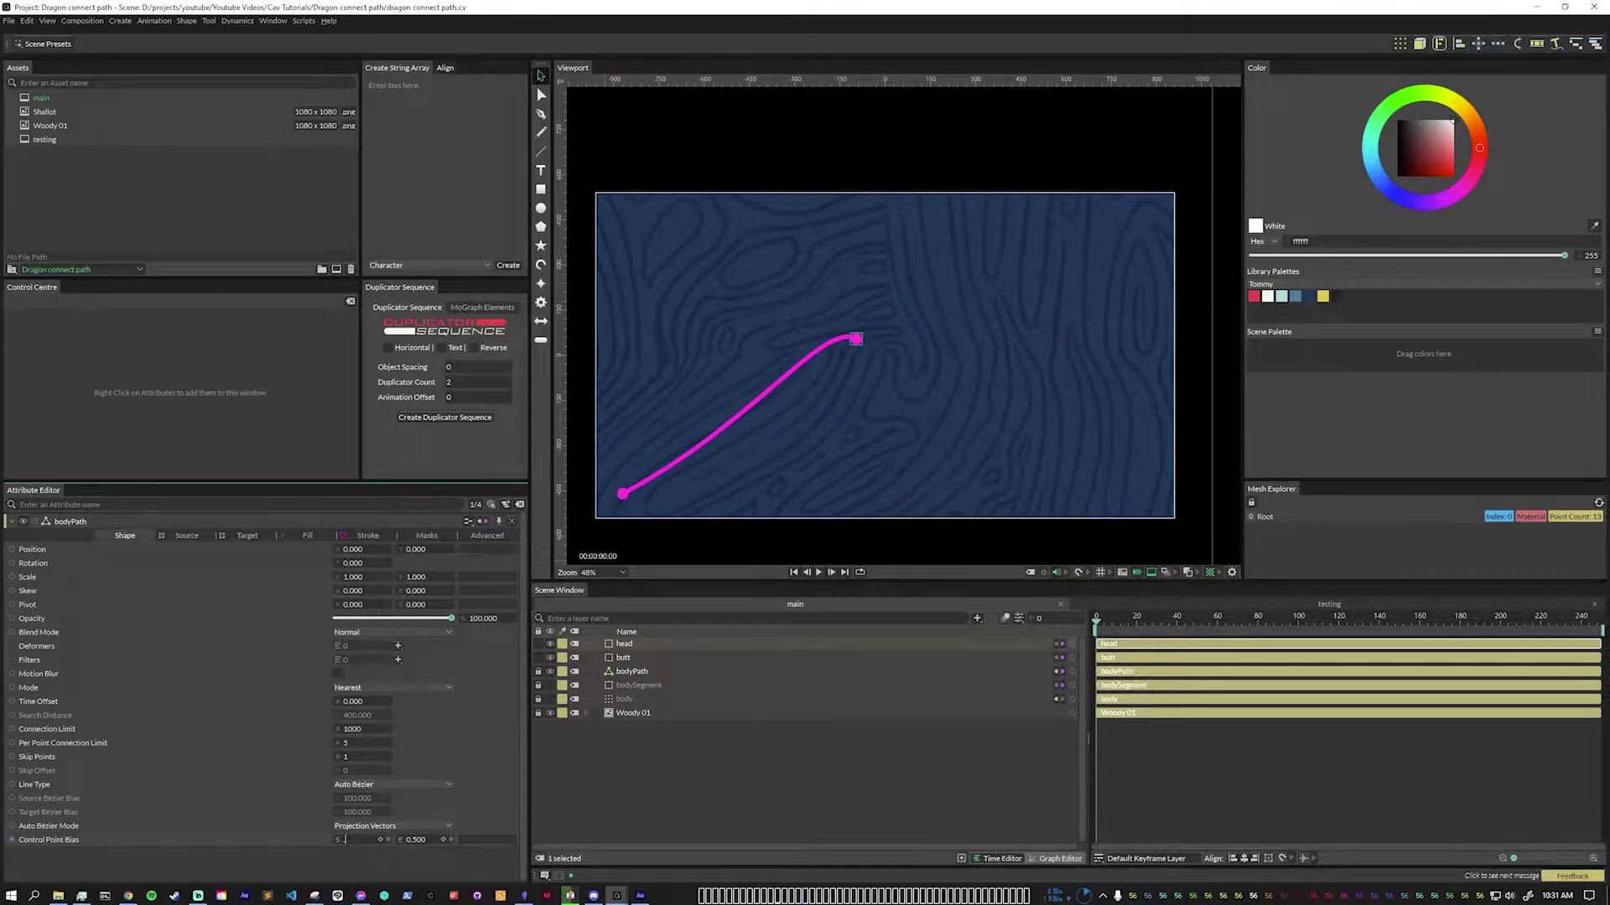
left_click(738, 699)
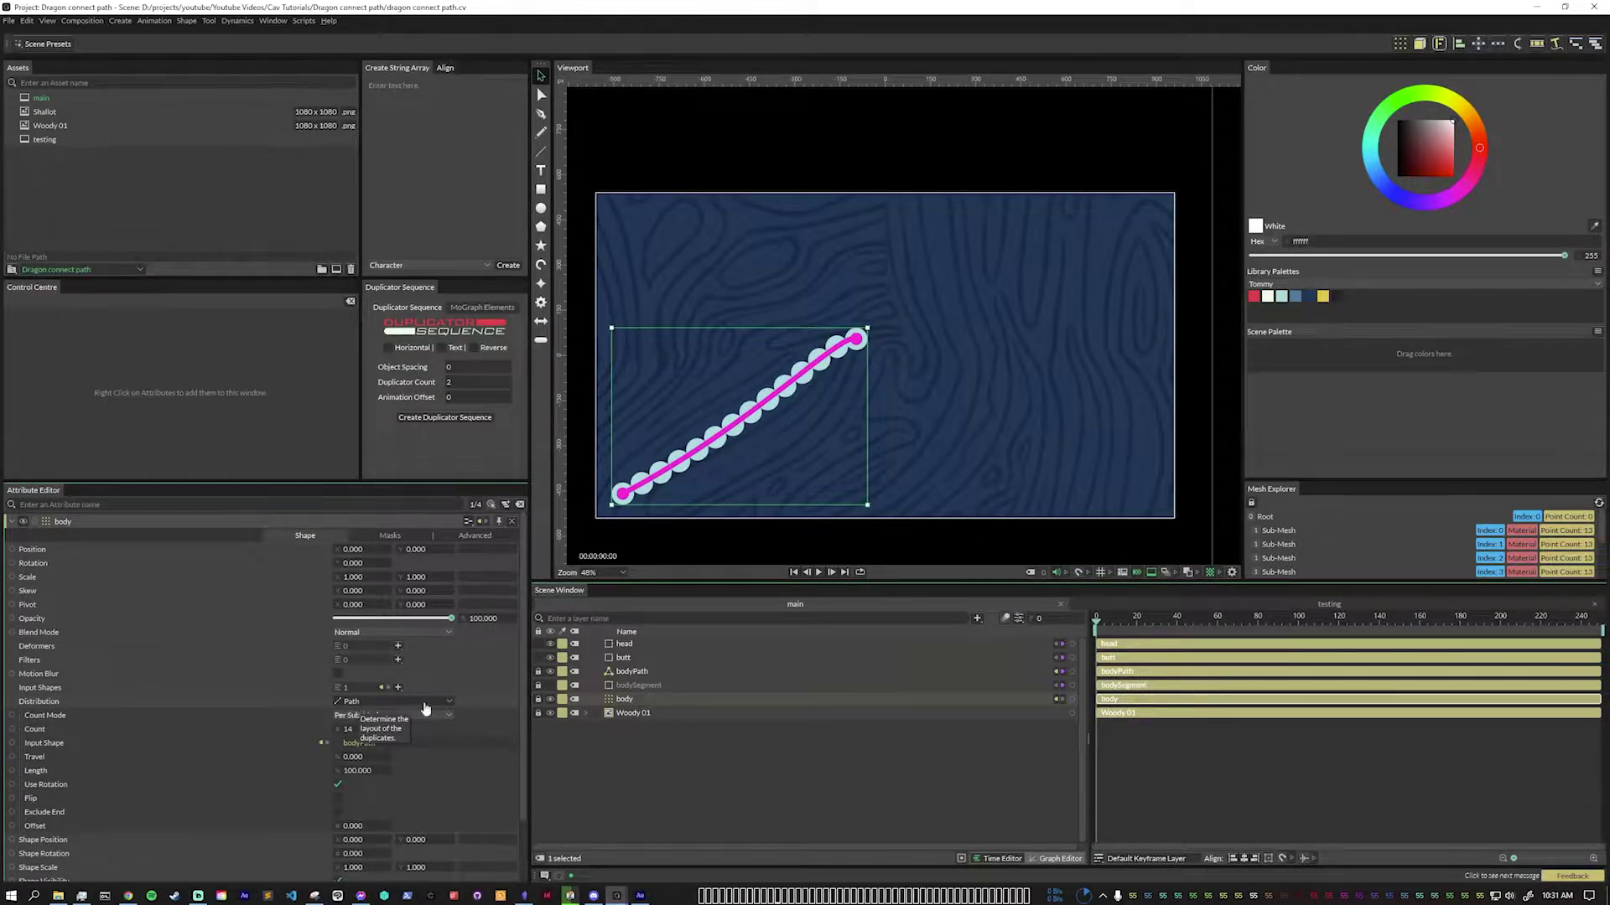
Unhide bodySegment and raise the body Duplicator's Count to 29.
left_click(550, 685)
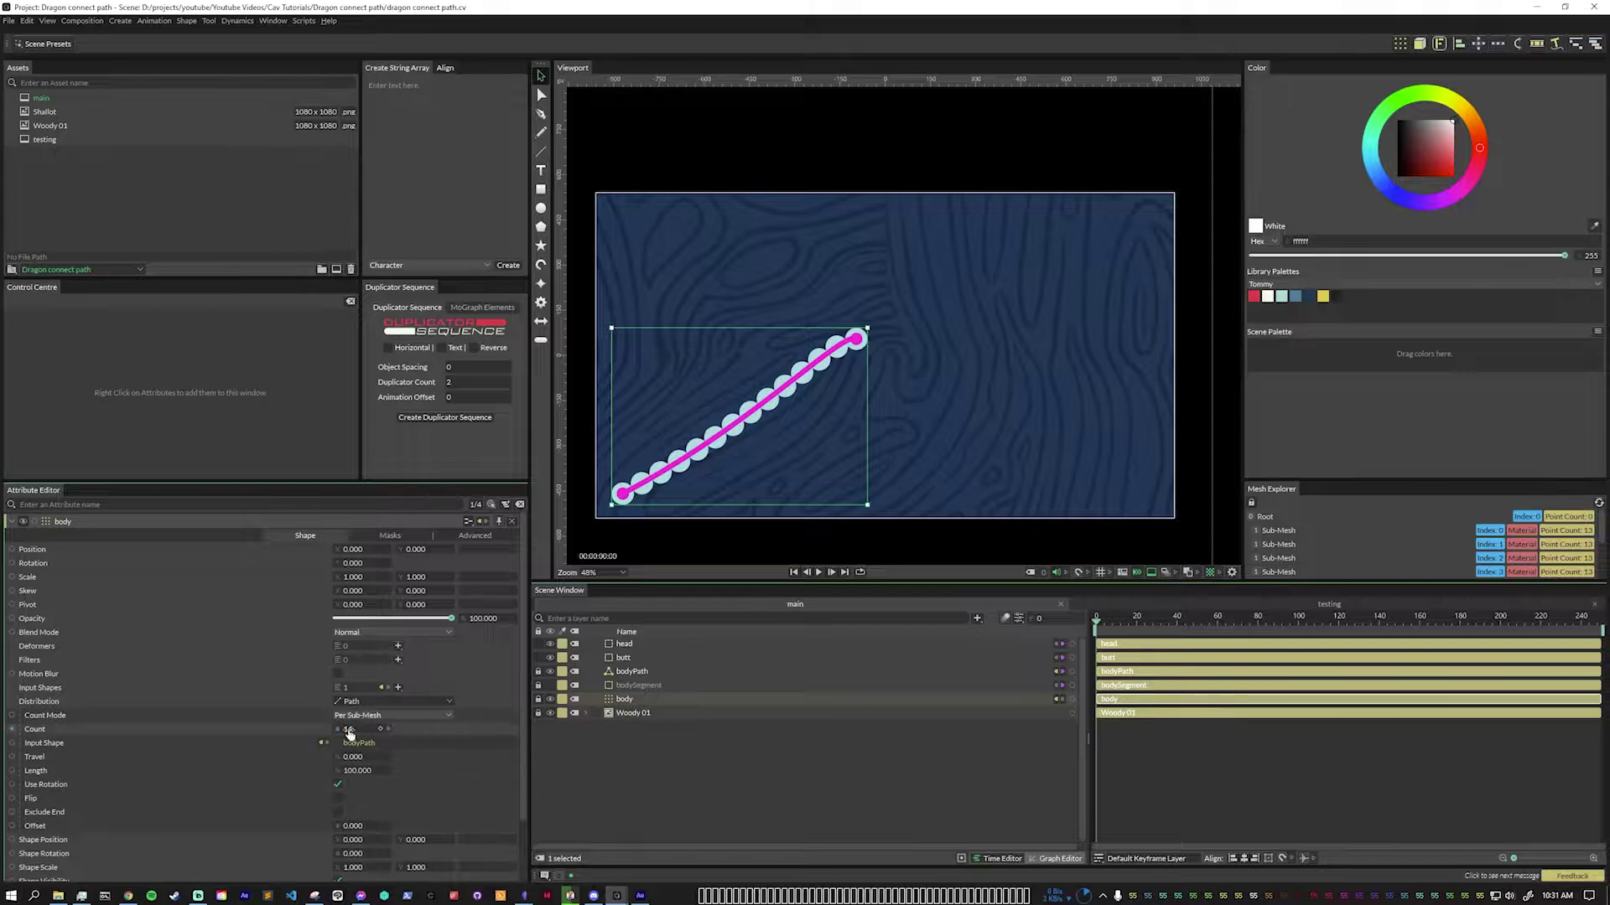
left_click_drag(349, 732, 357, 737)
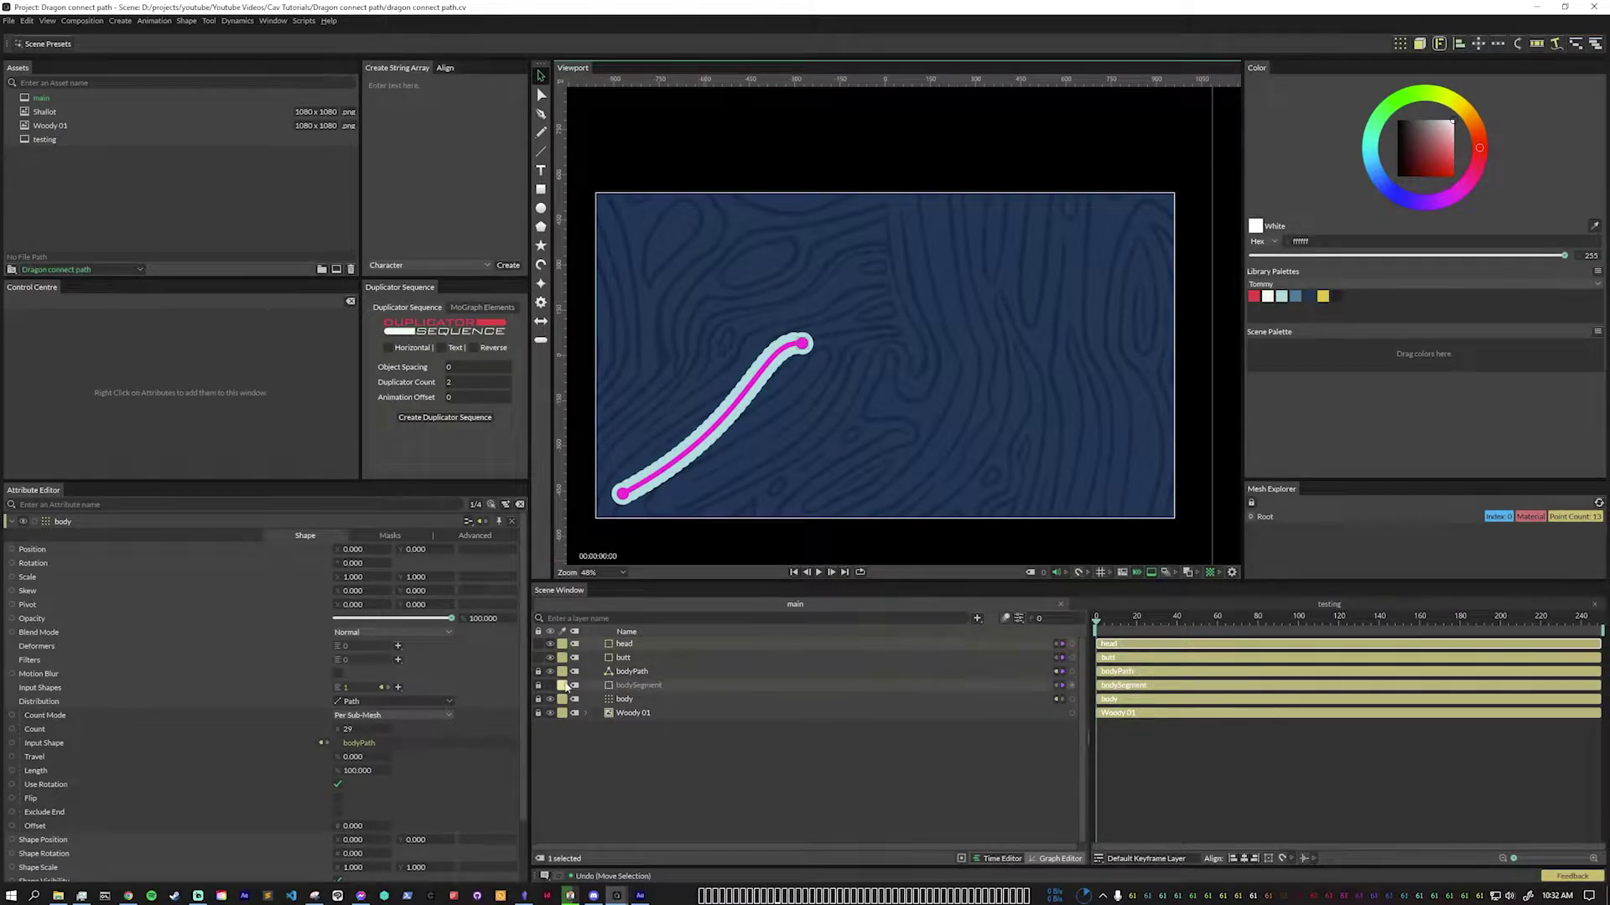
Hide bodyPath, head and butt, keeping only the body of circles visible.
left_click(550, 672)
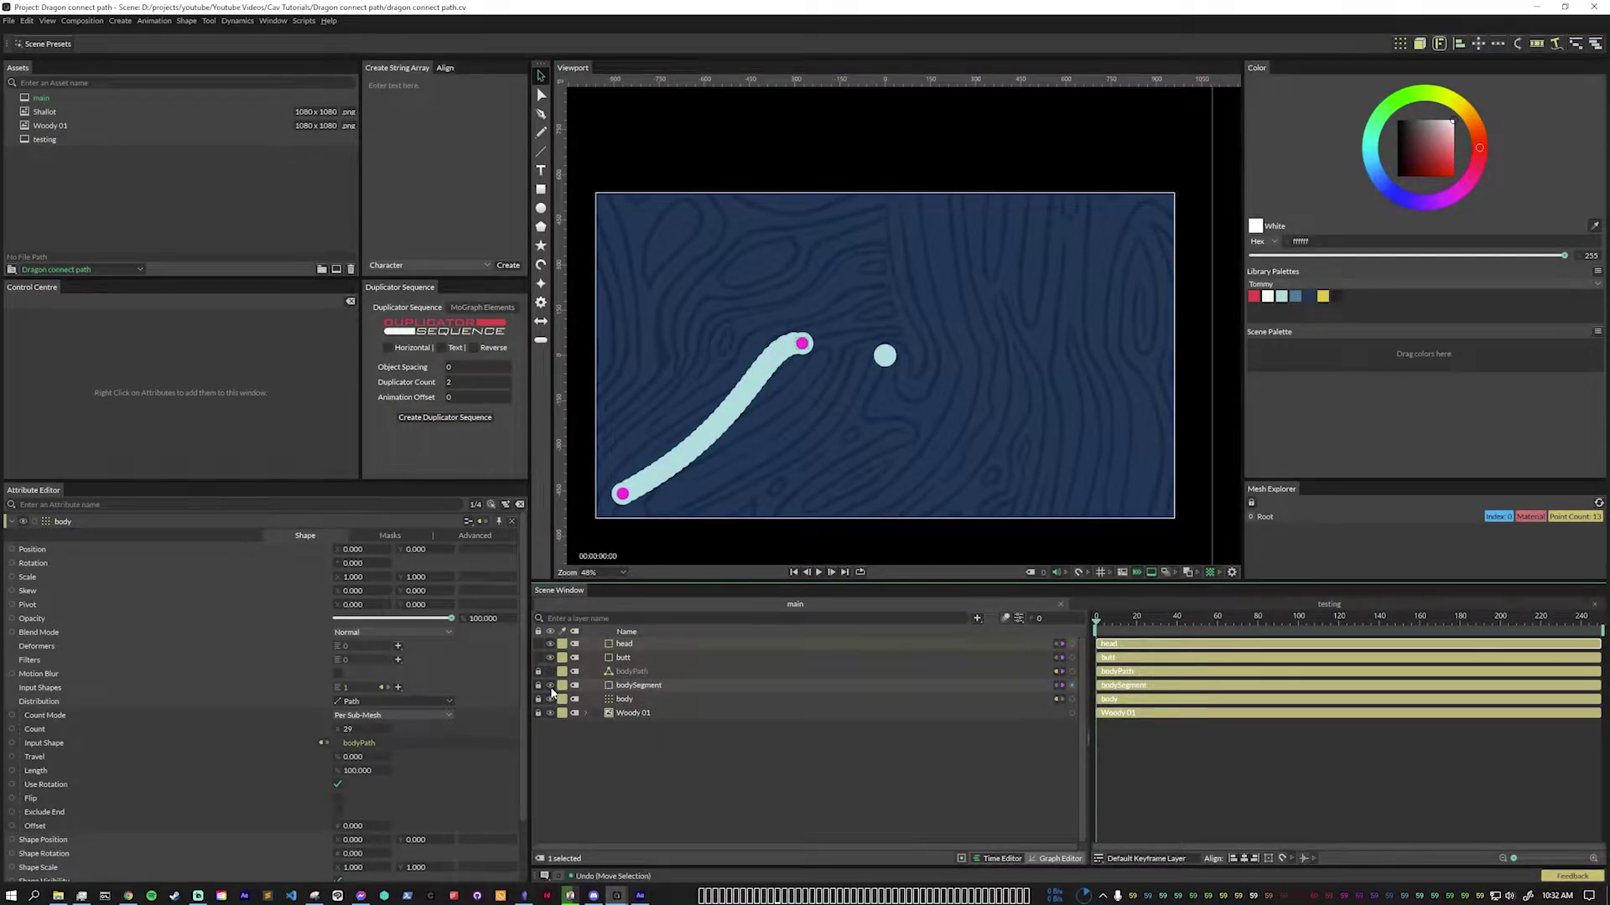
left_click(550, 700)
left_click(550, 658)
left_click(550, 644)
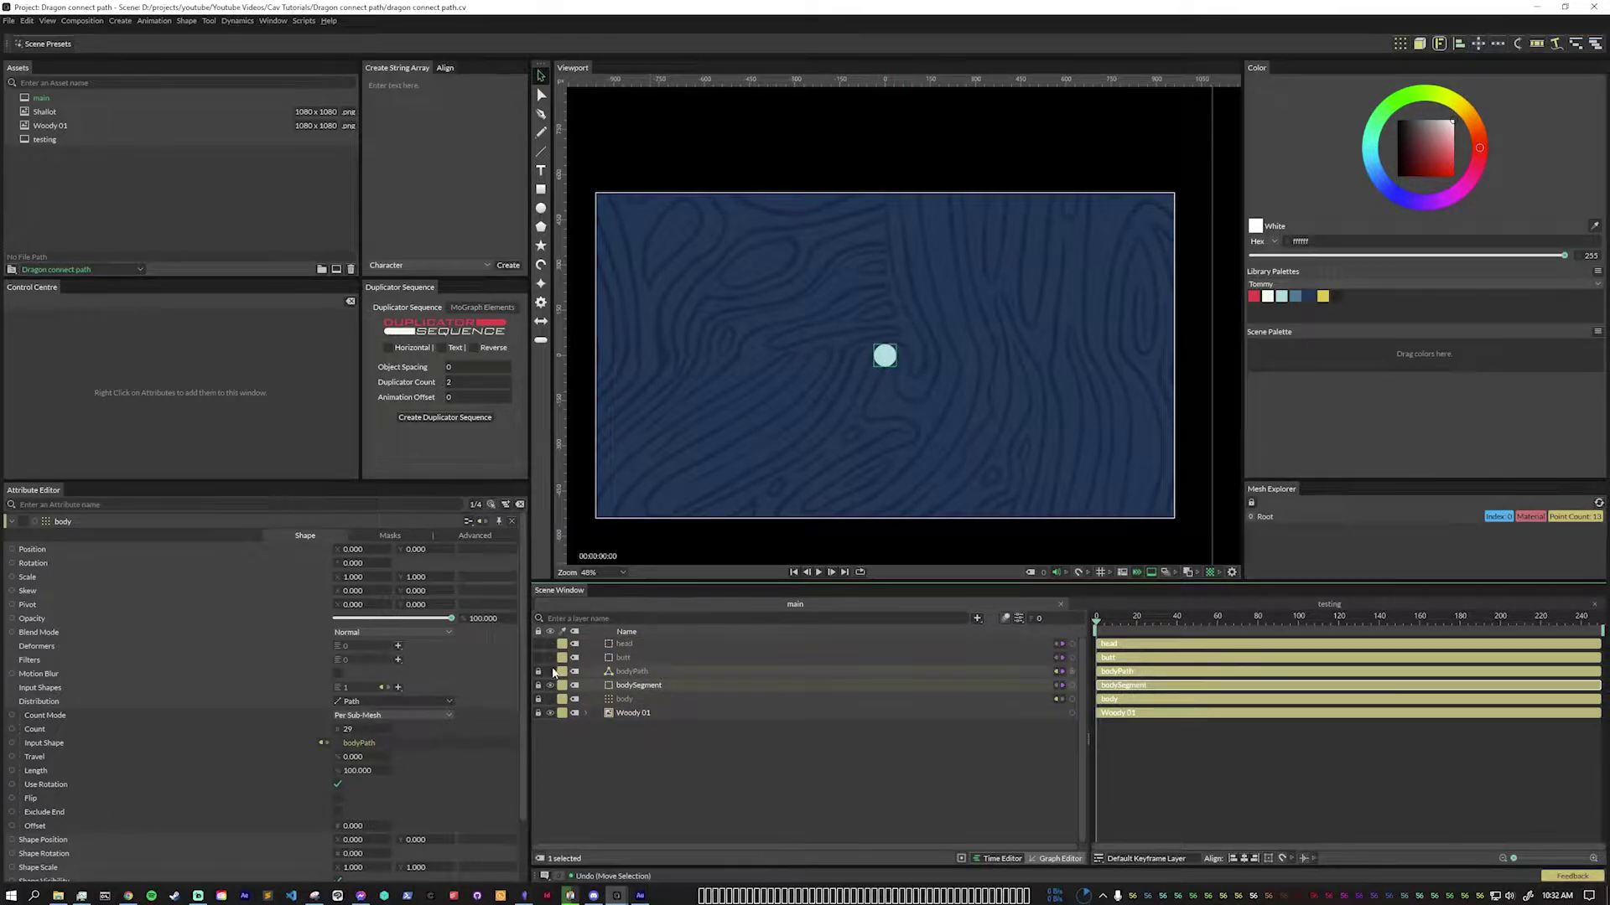
left_click(550, 699)
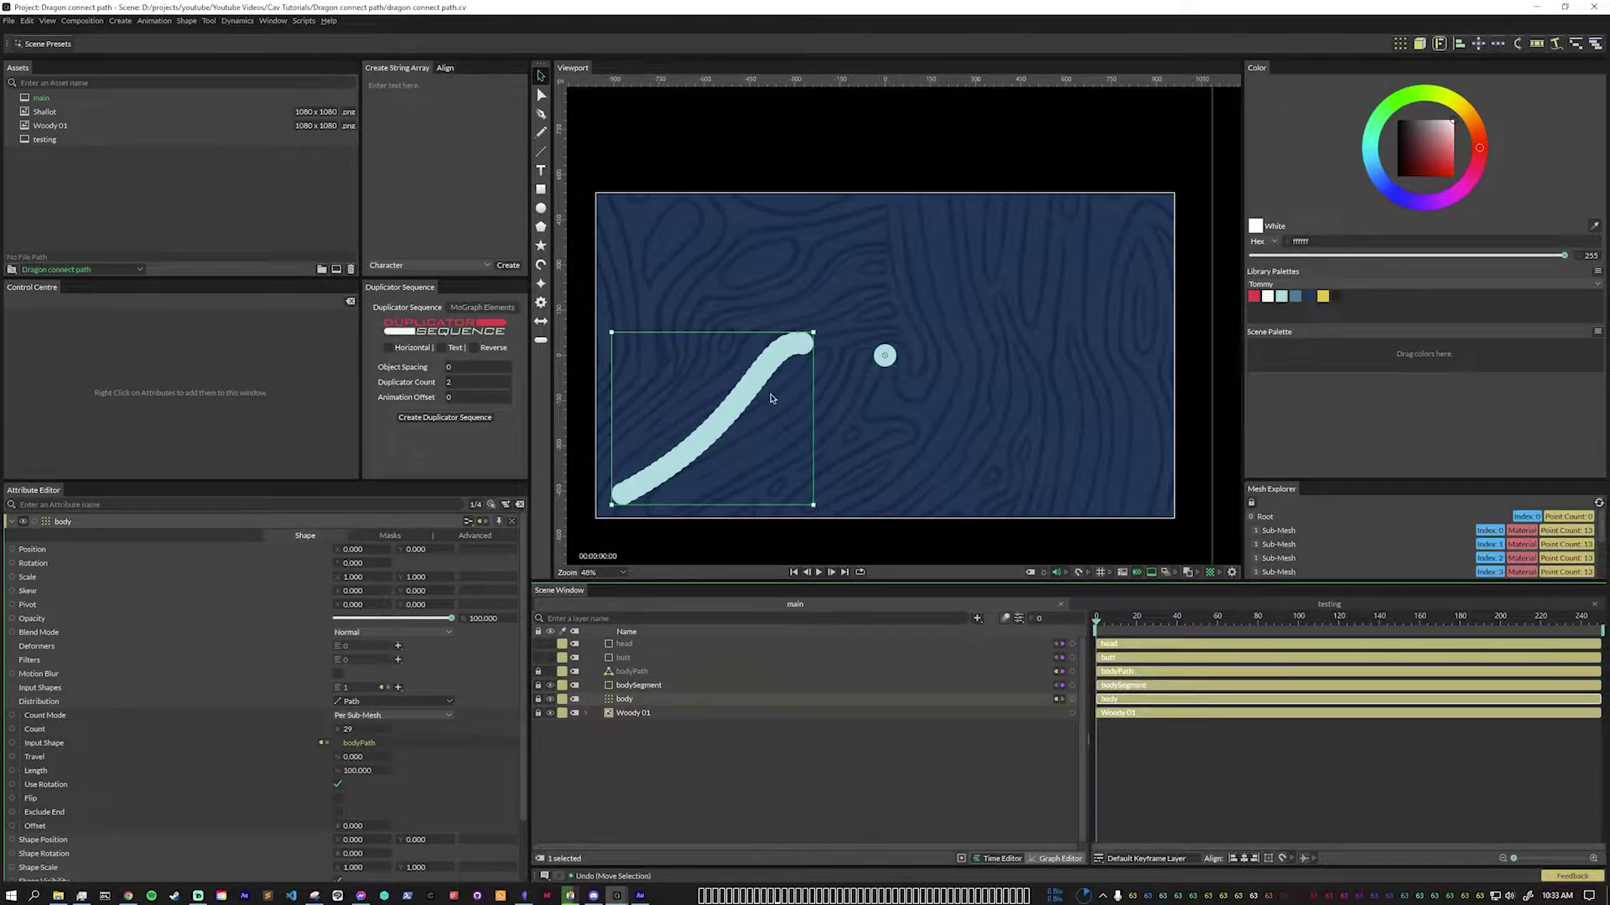
left_click(750, 777)
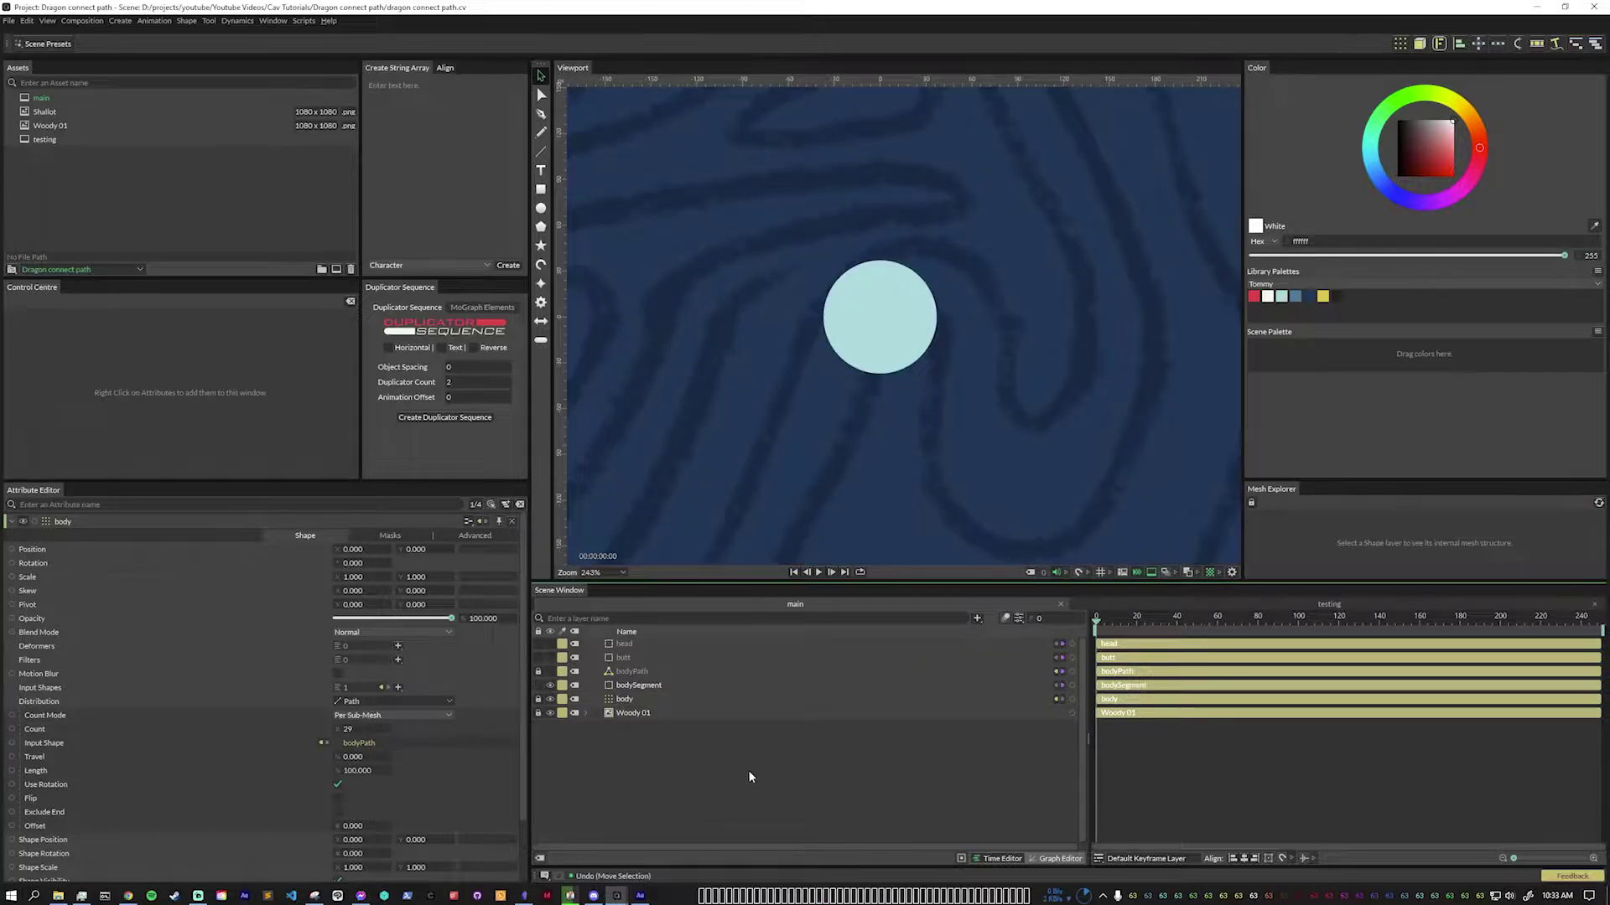
Duplicate bodySegment into a yellow Arc with outer radius 37, and make the circle white.
left_click(641, 685)
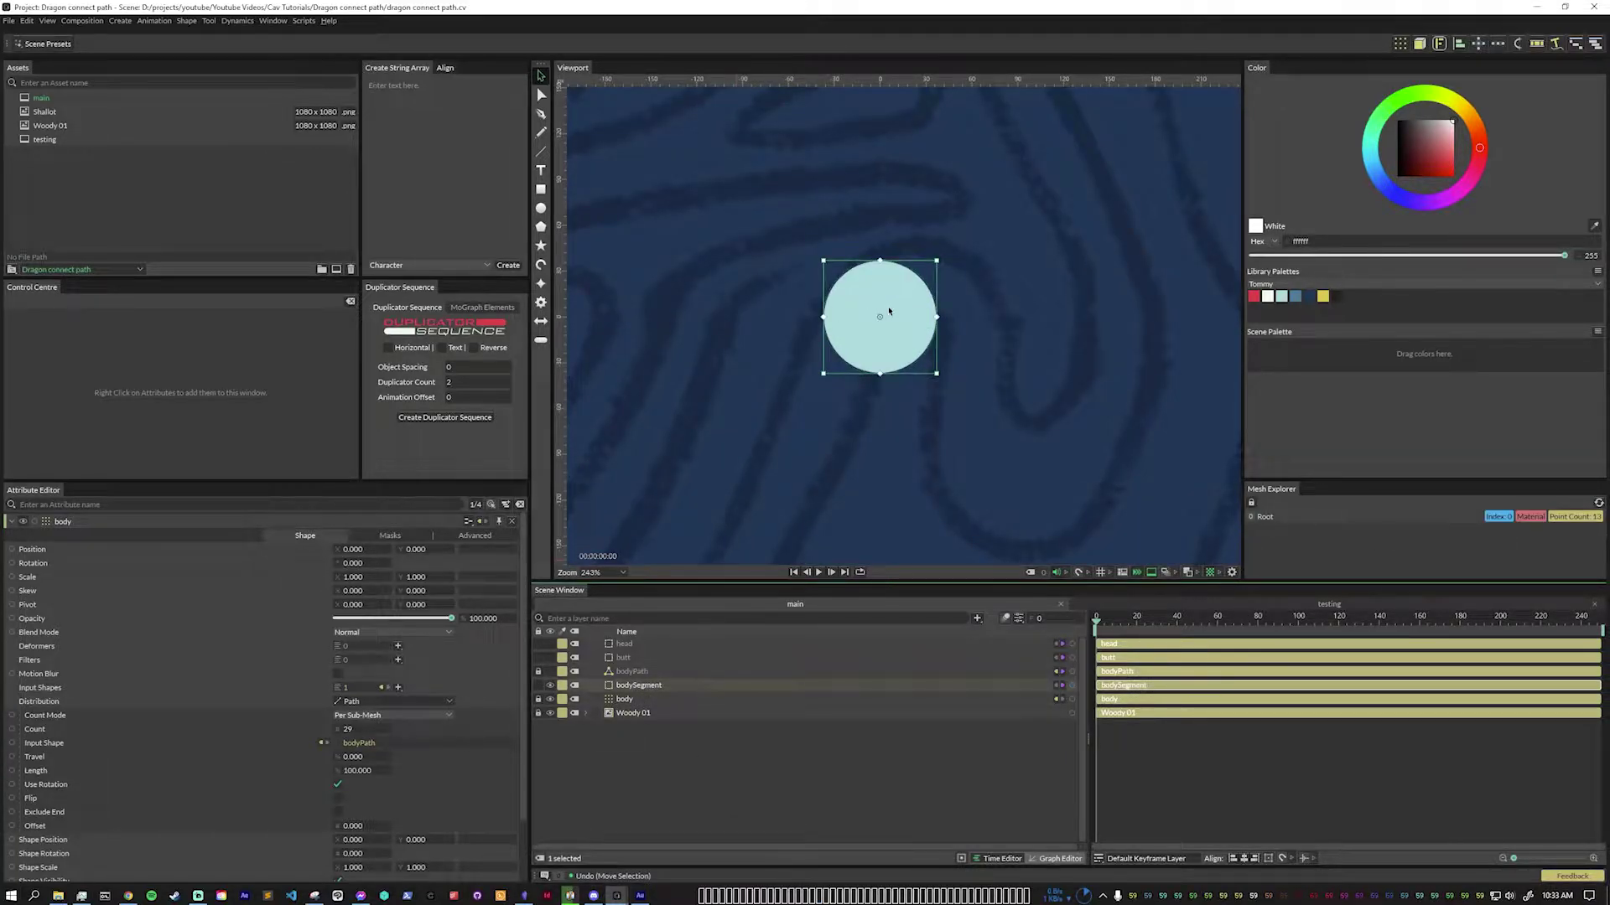
key("ctrl+d")
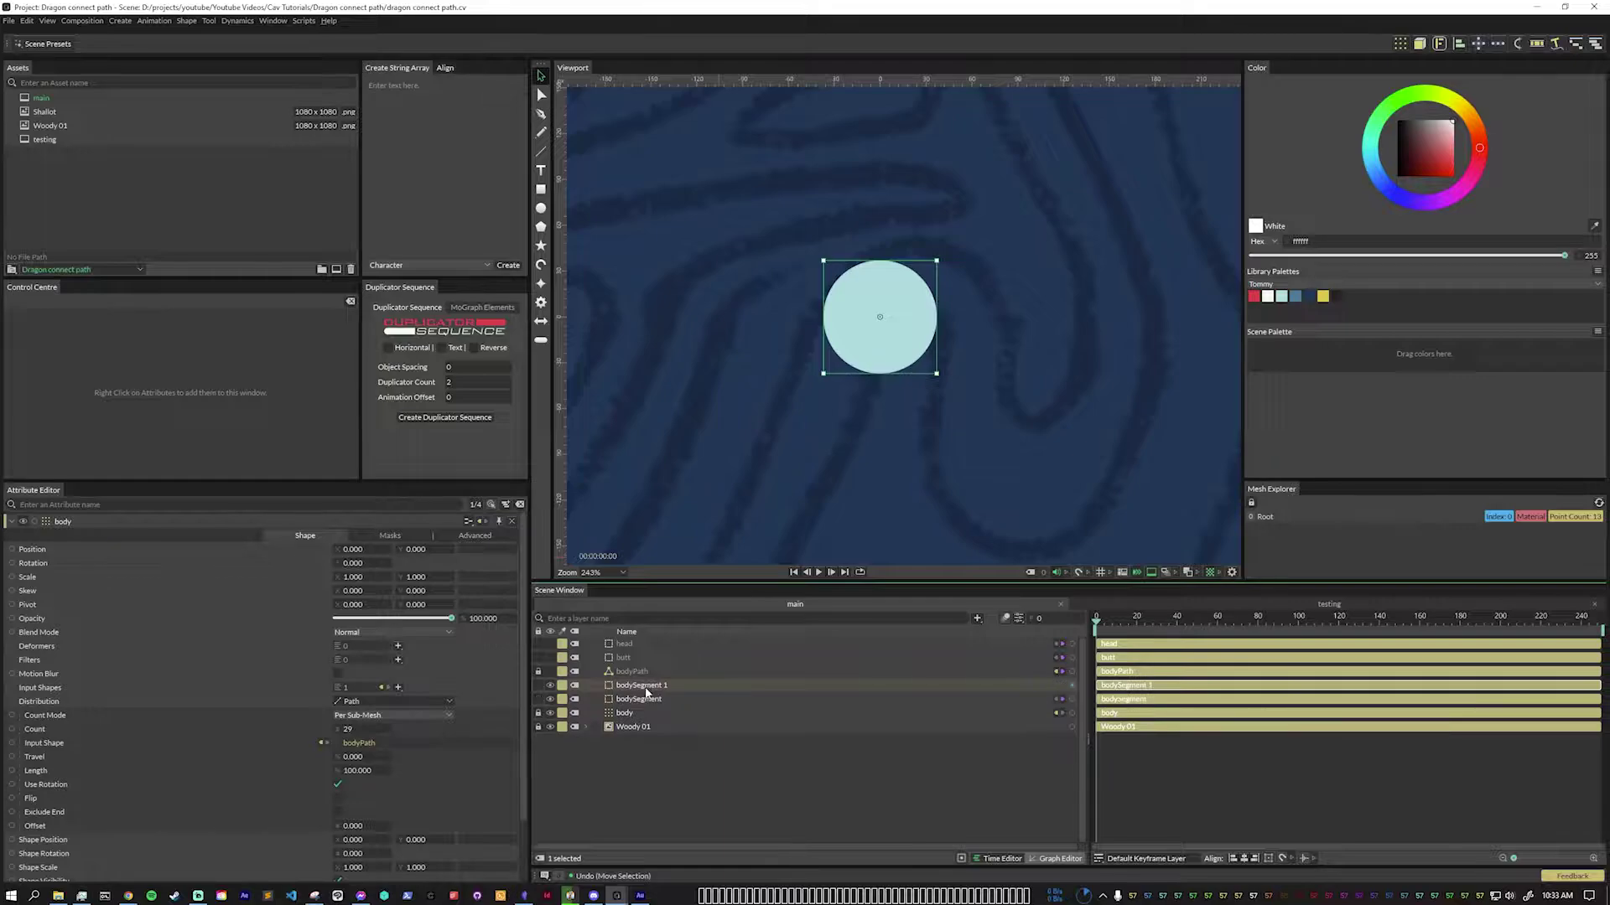
left_click(660, 703)
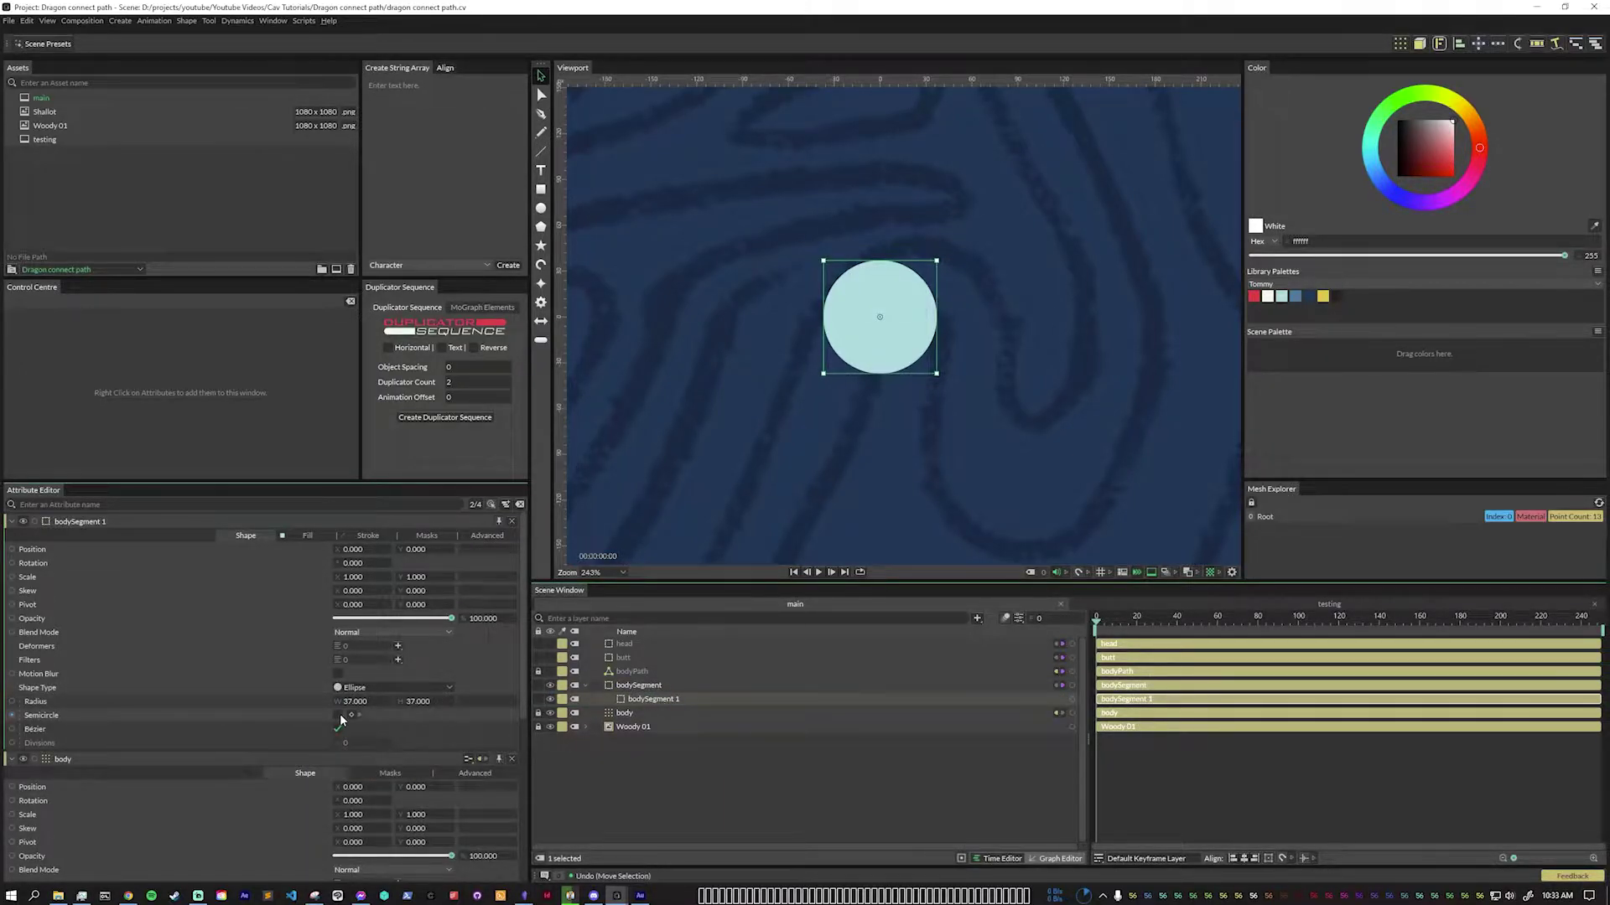
left_click(339, 716)
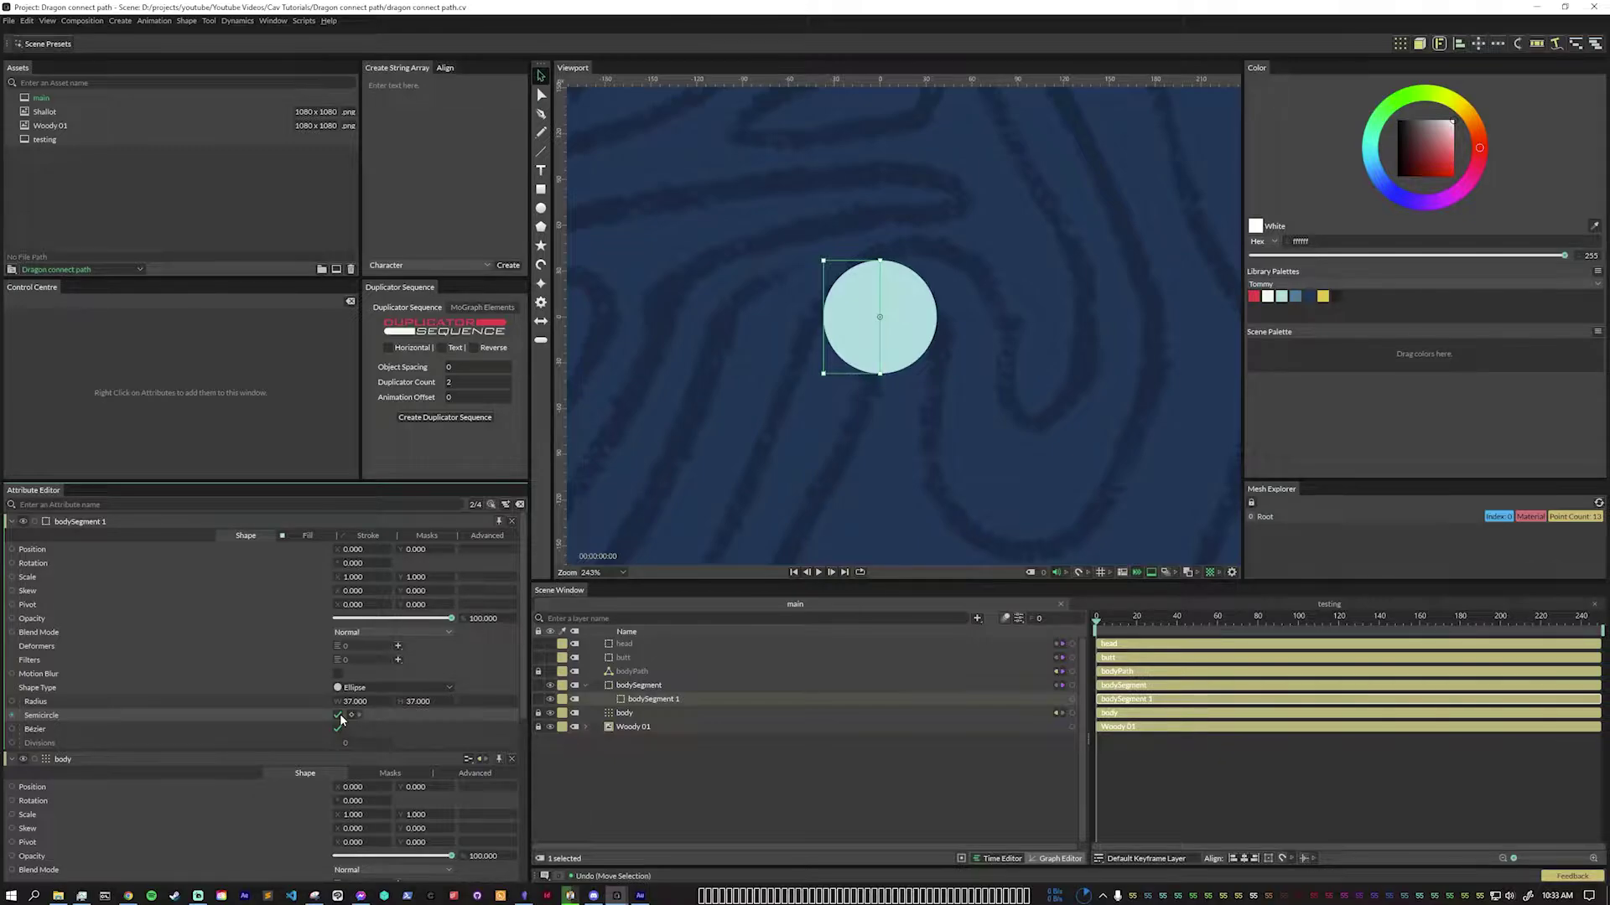
left_click(403, 687)
left_click(423, 712)
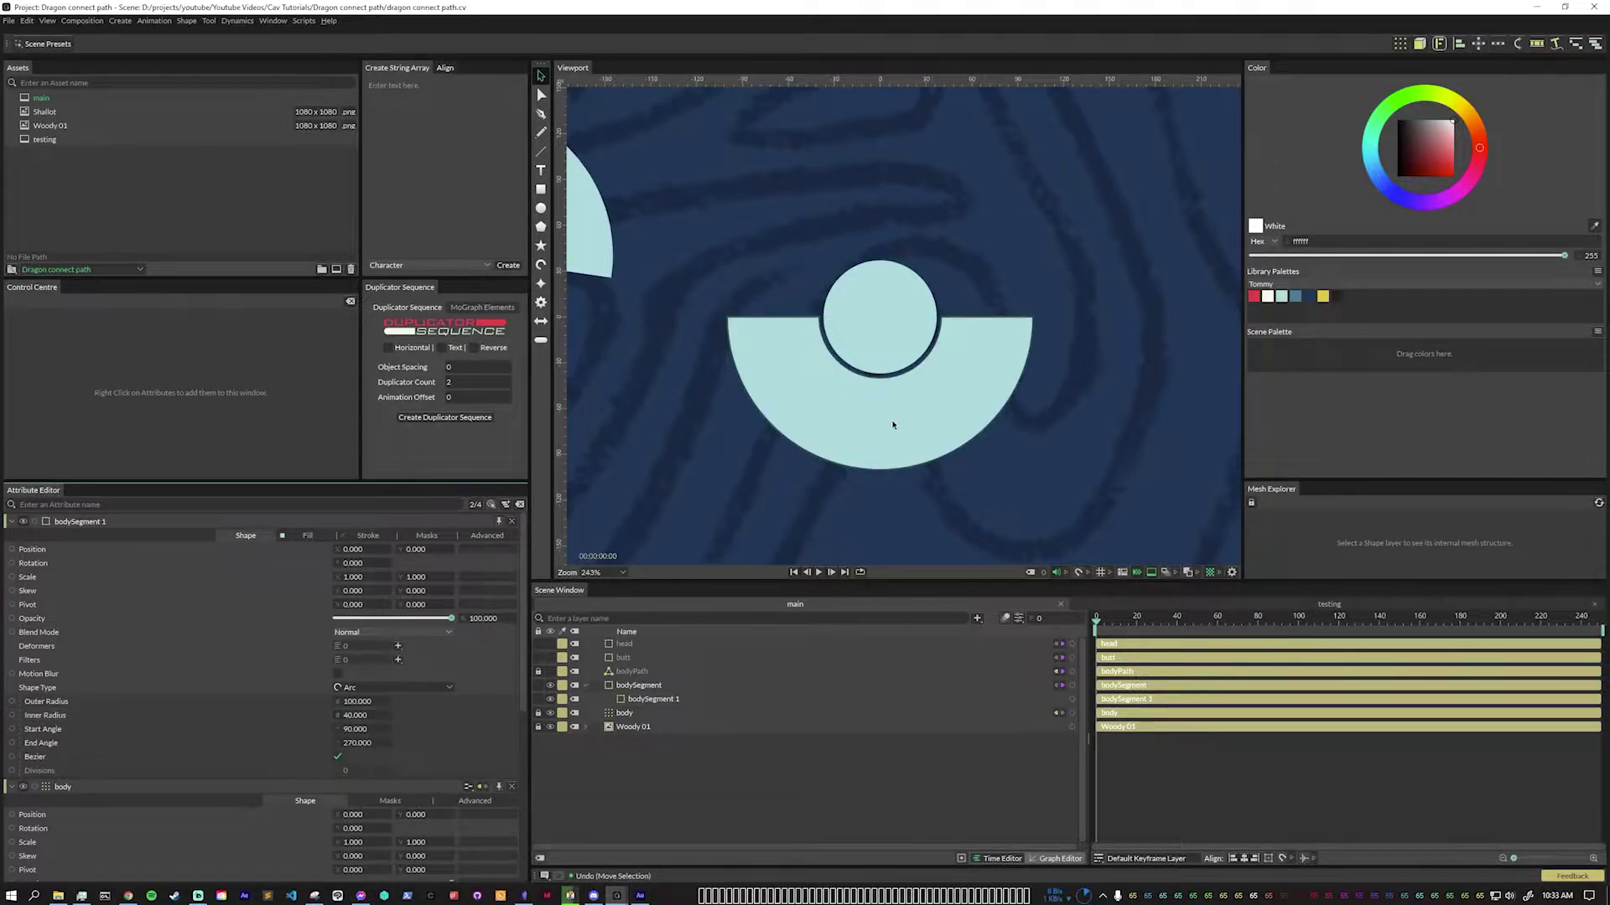
left_click_drag(1324, 297, 981, 388)
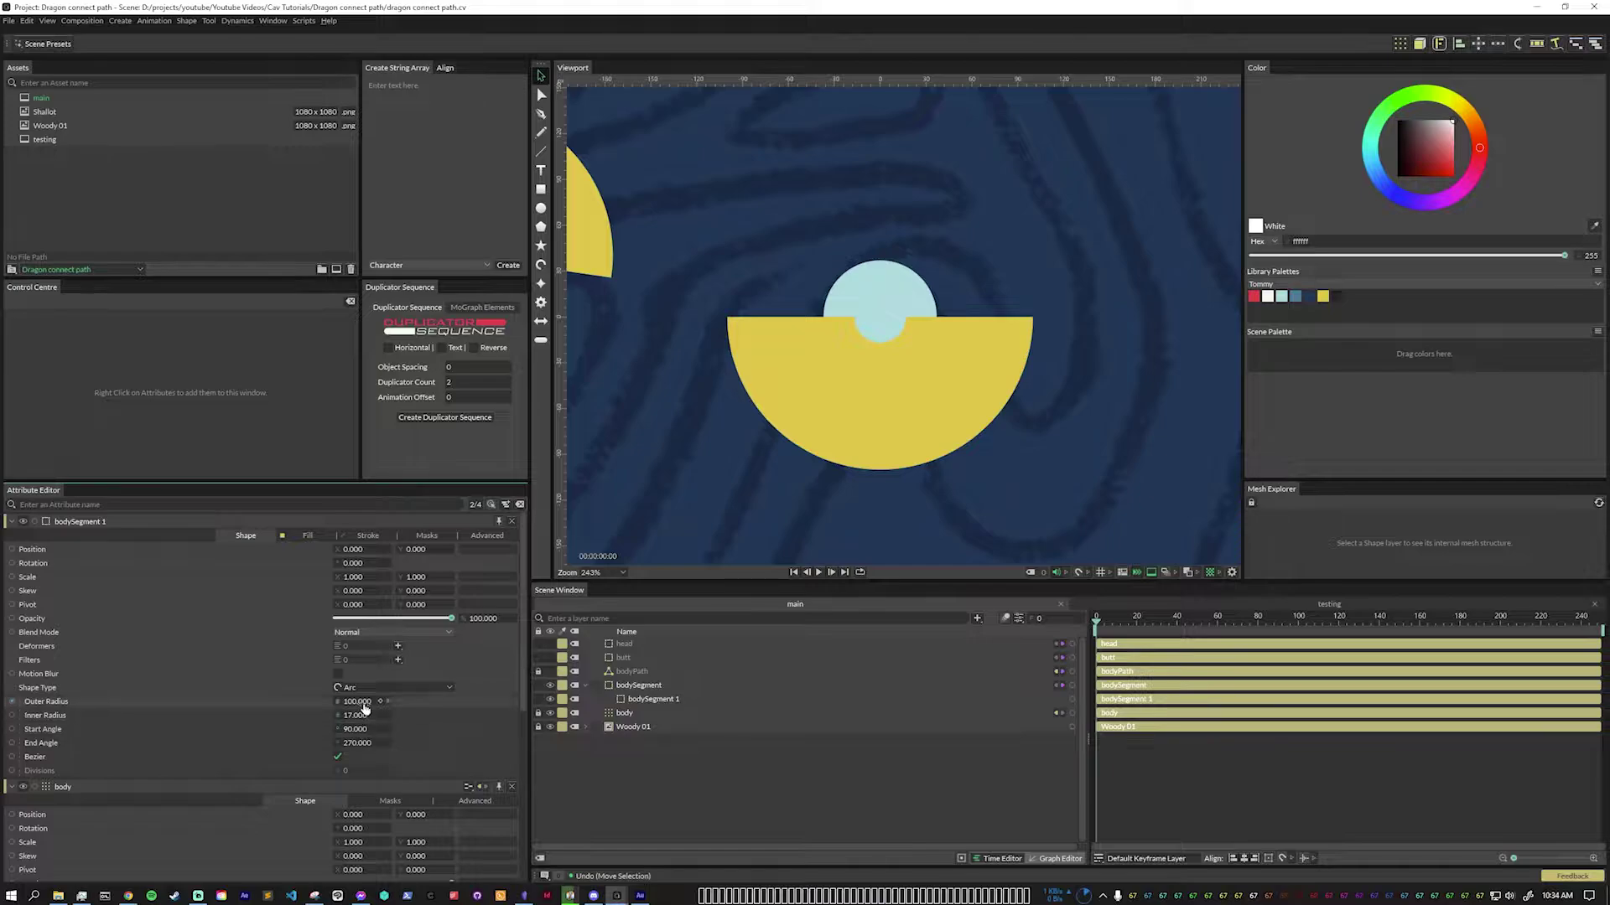
left_click_drag(355, 702, 319, 715)
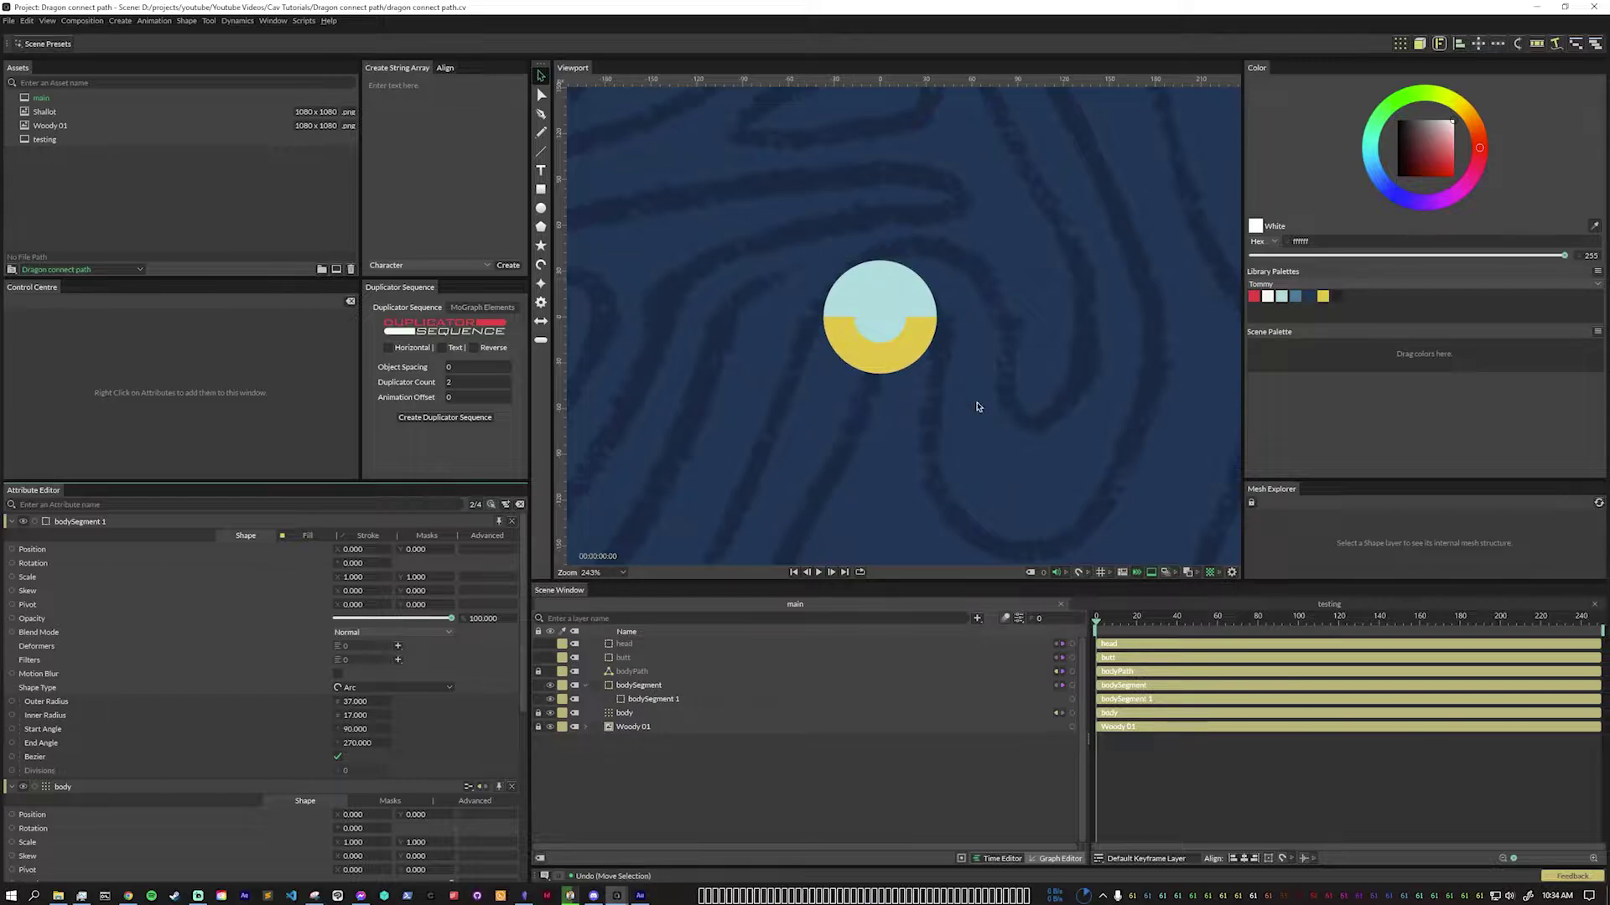
left_click_drag(1269, 300, 876, 277)
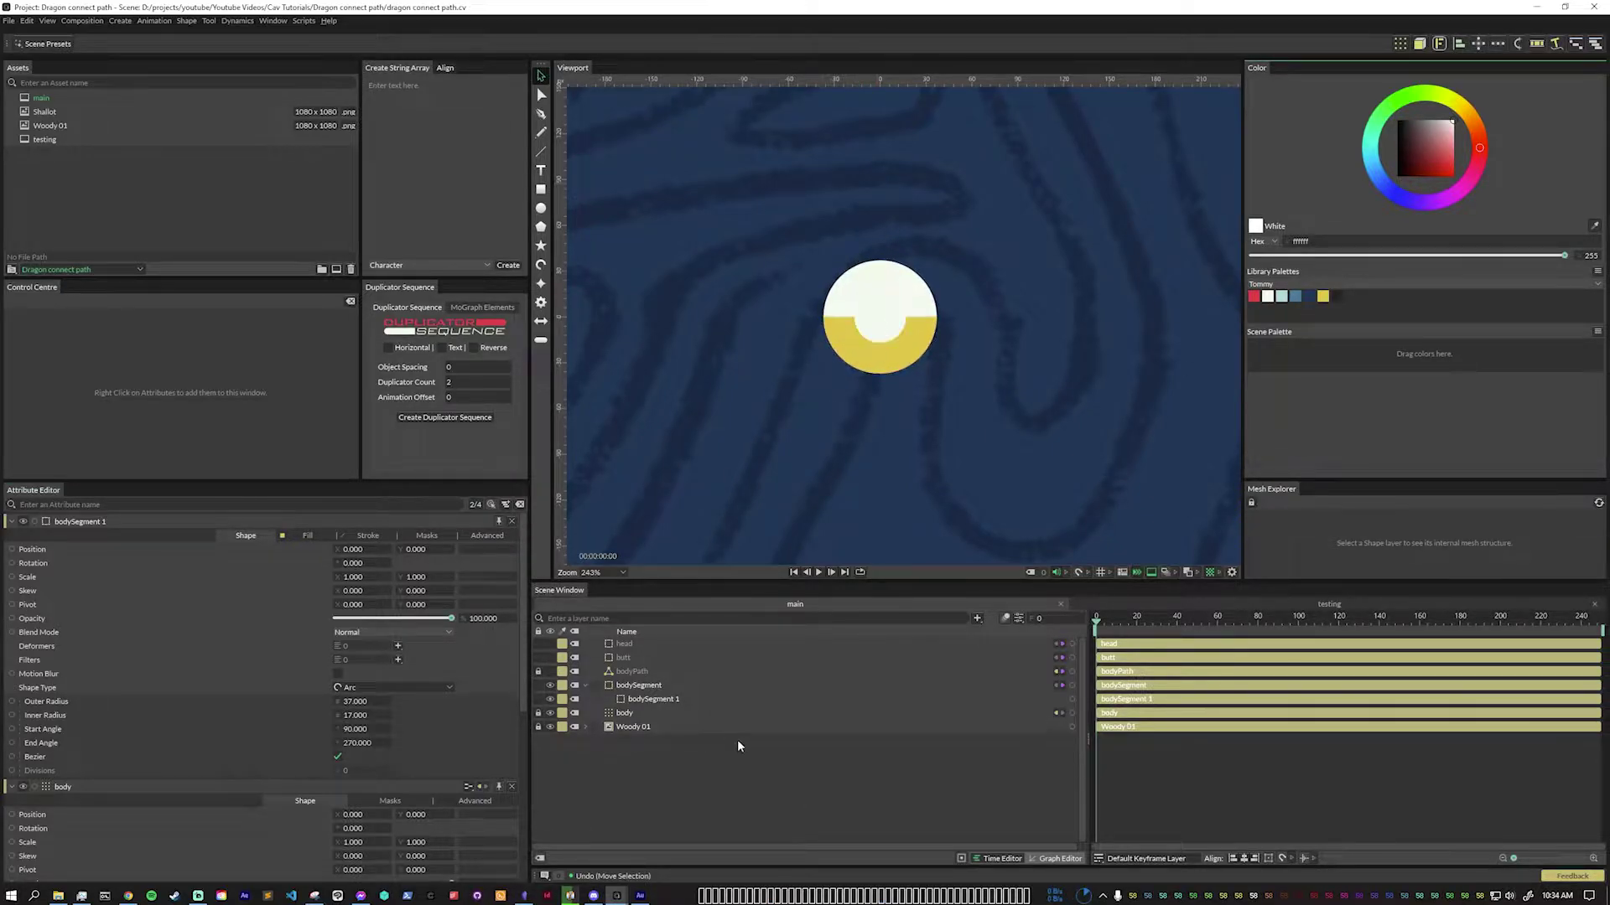
Duplicate the bodySegment group, move the copy lower, scale bodySegment 2 to 0.36, and collapse it.
left_click(652, 688)
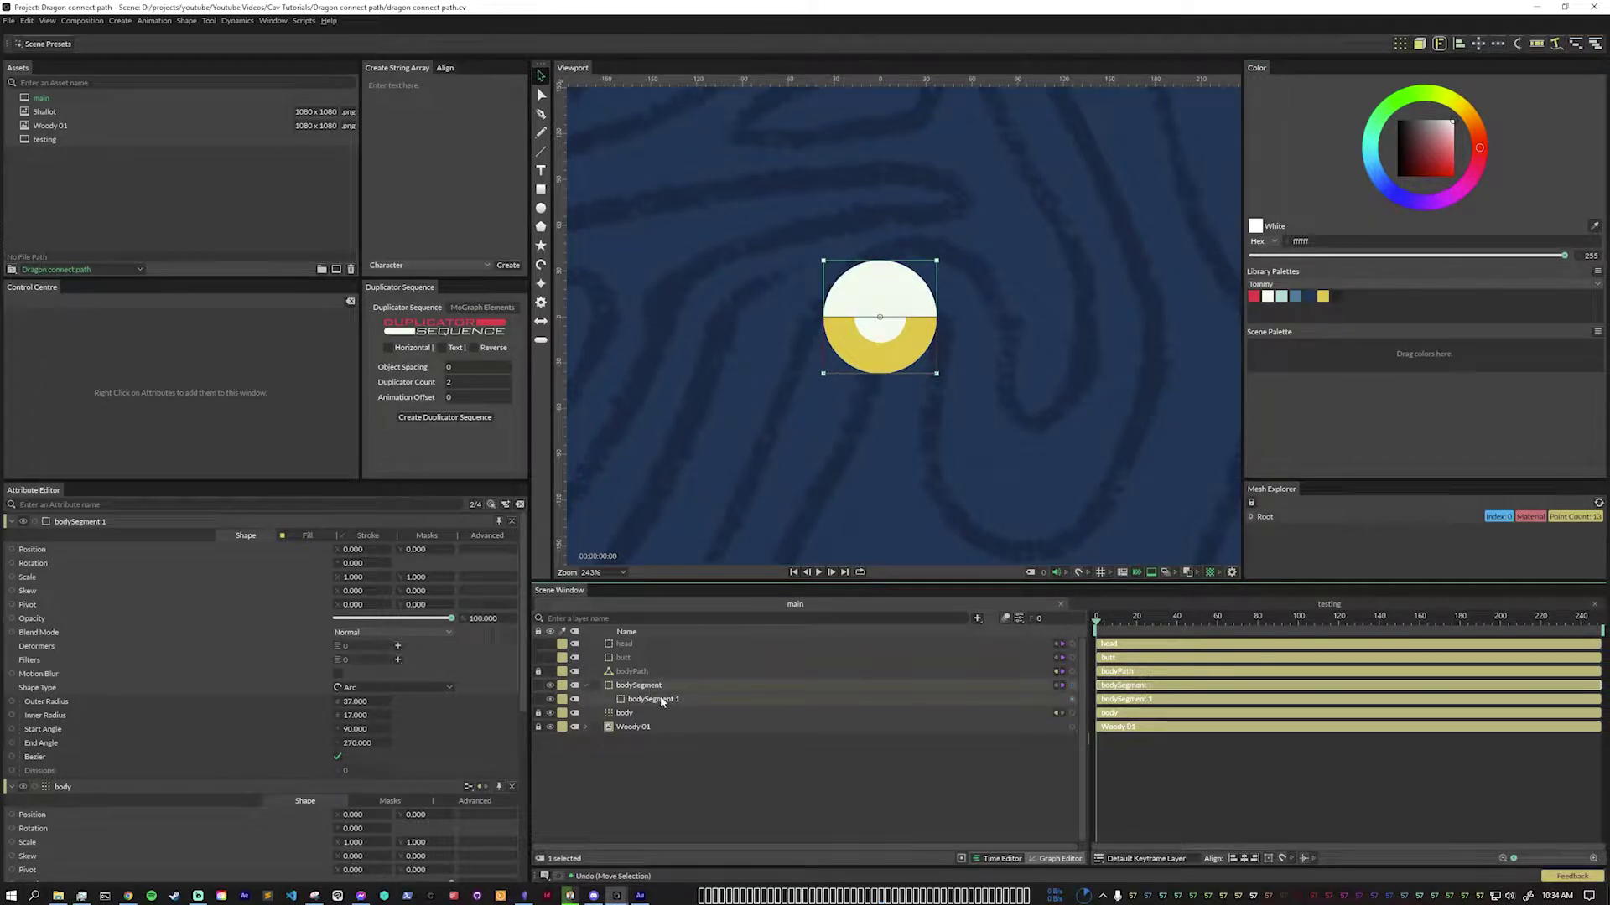
key("ctrl+d")
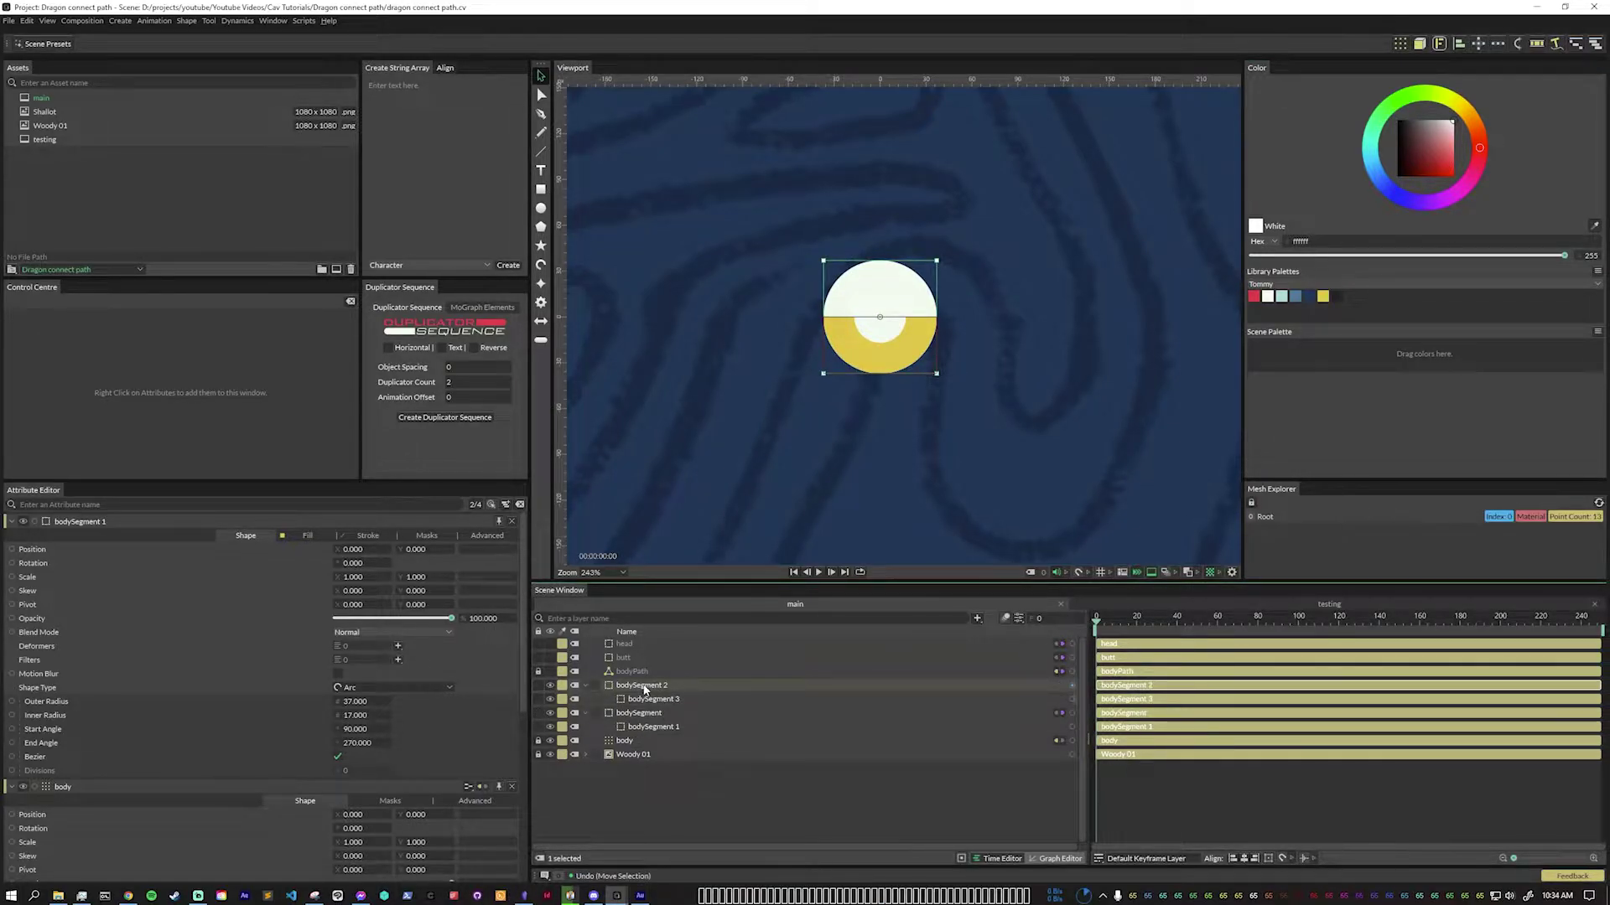
left_click_drag(640, 685, 639, 715)
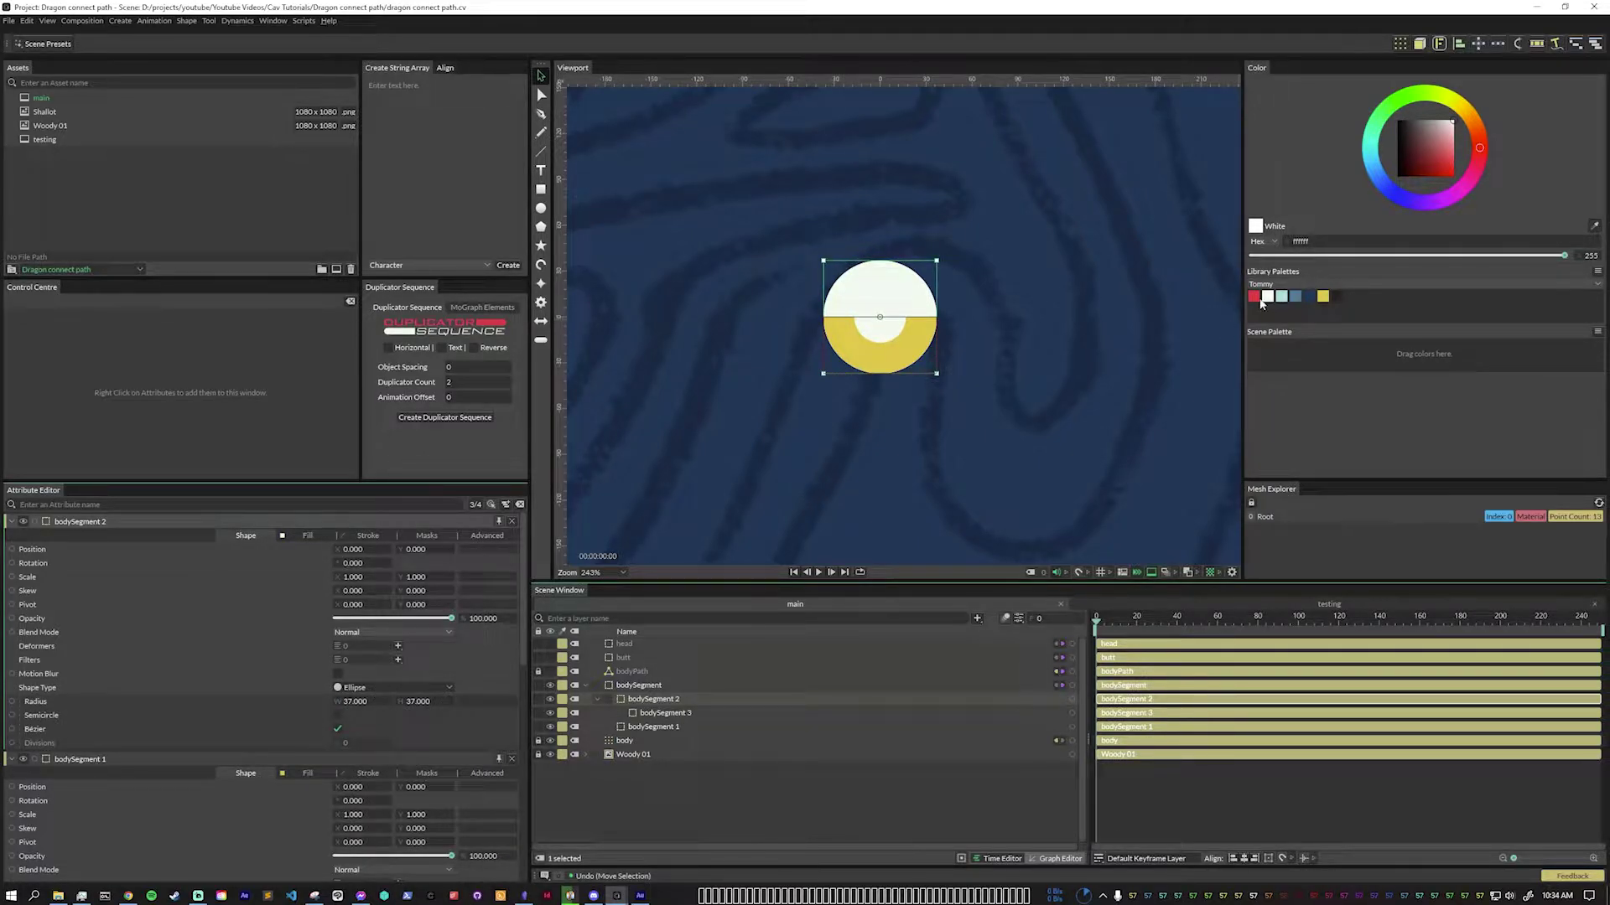
left_click(356, 704)
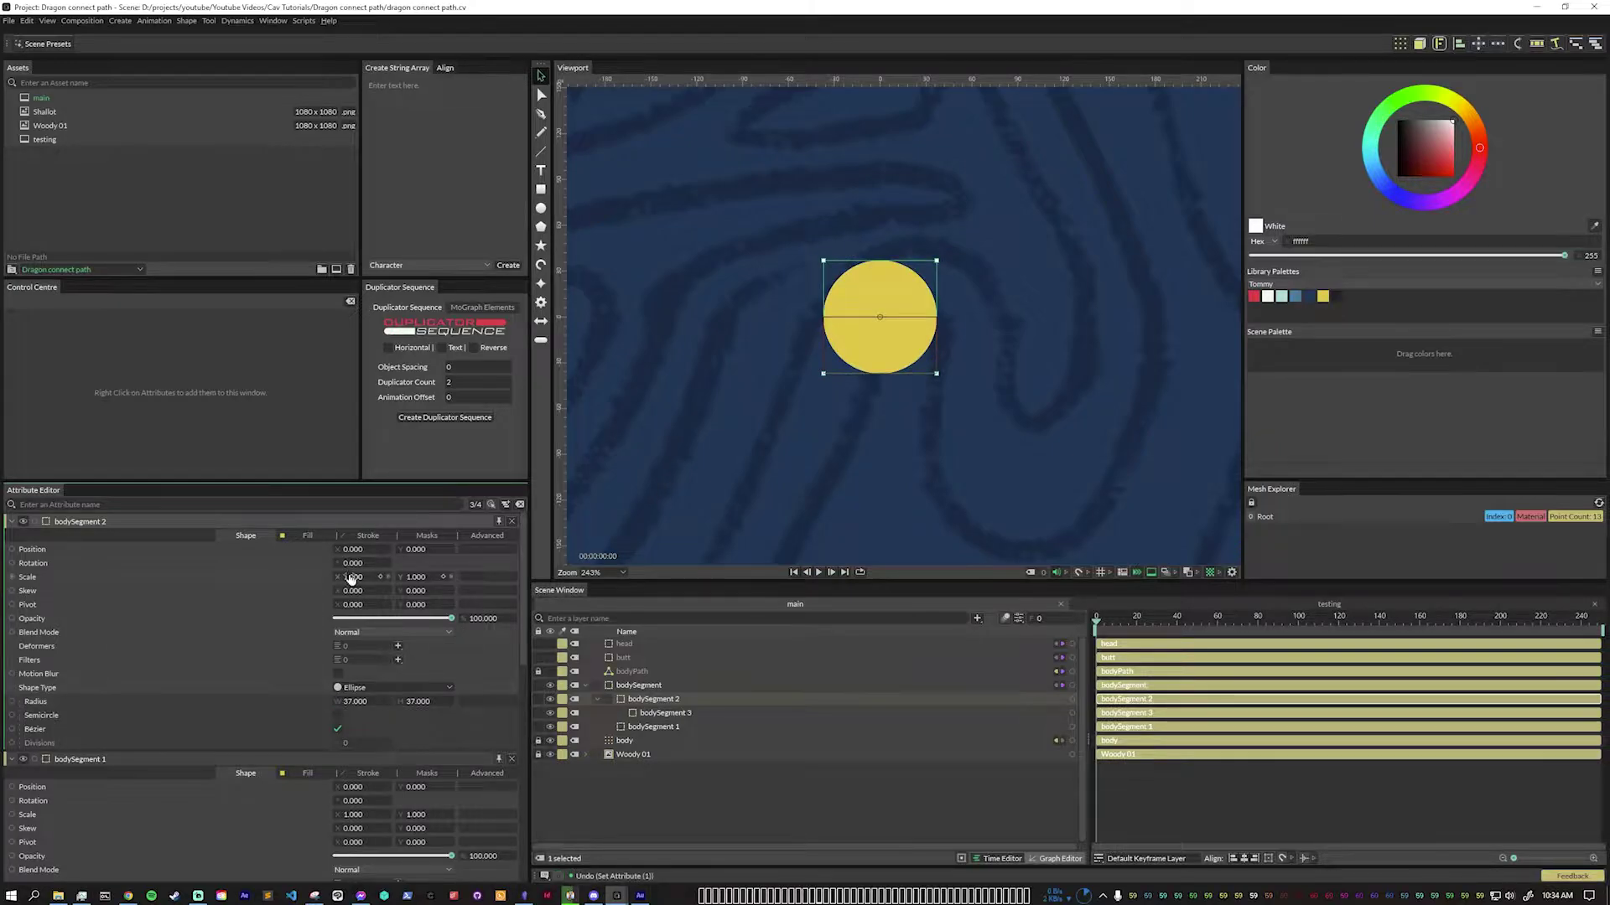
left_click_drag(353, 585, 656, 714)
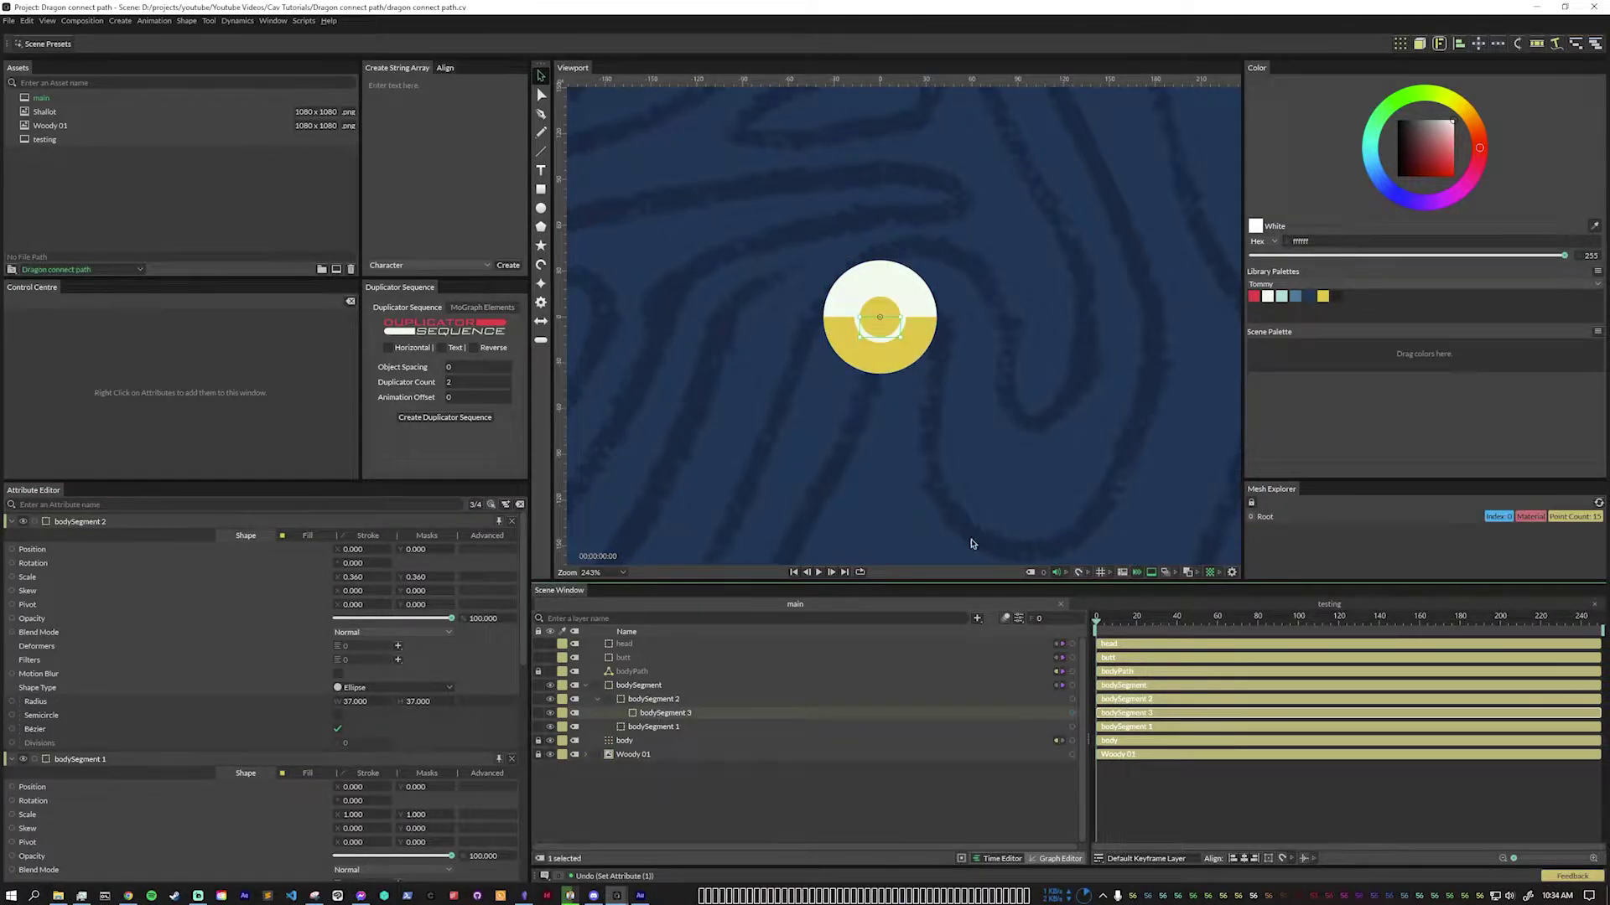
left_click(877, 798)
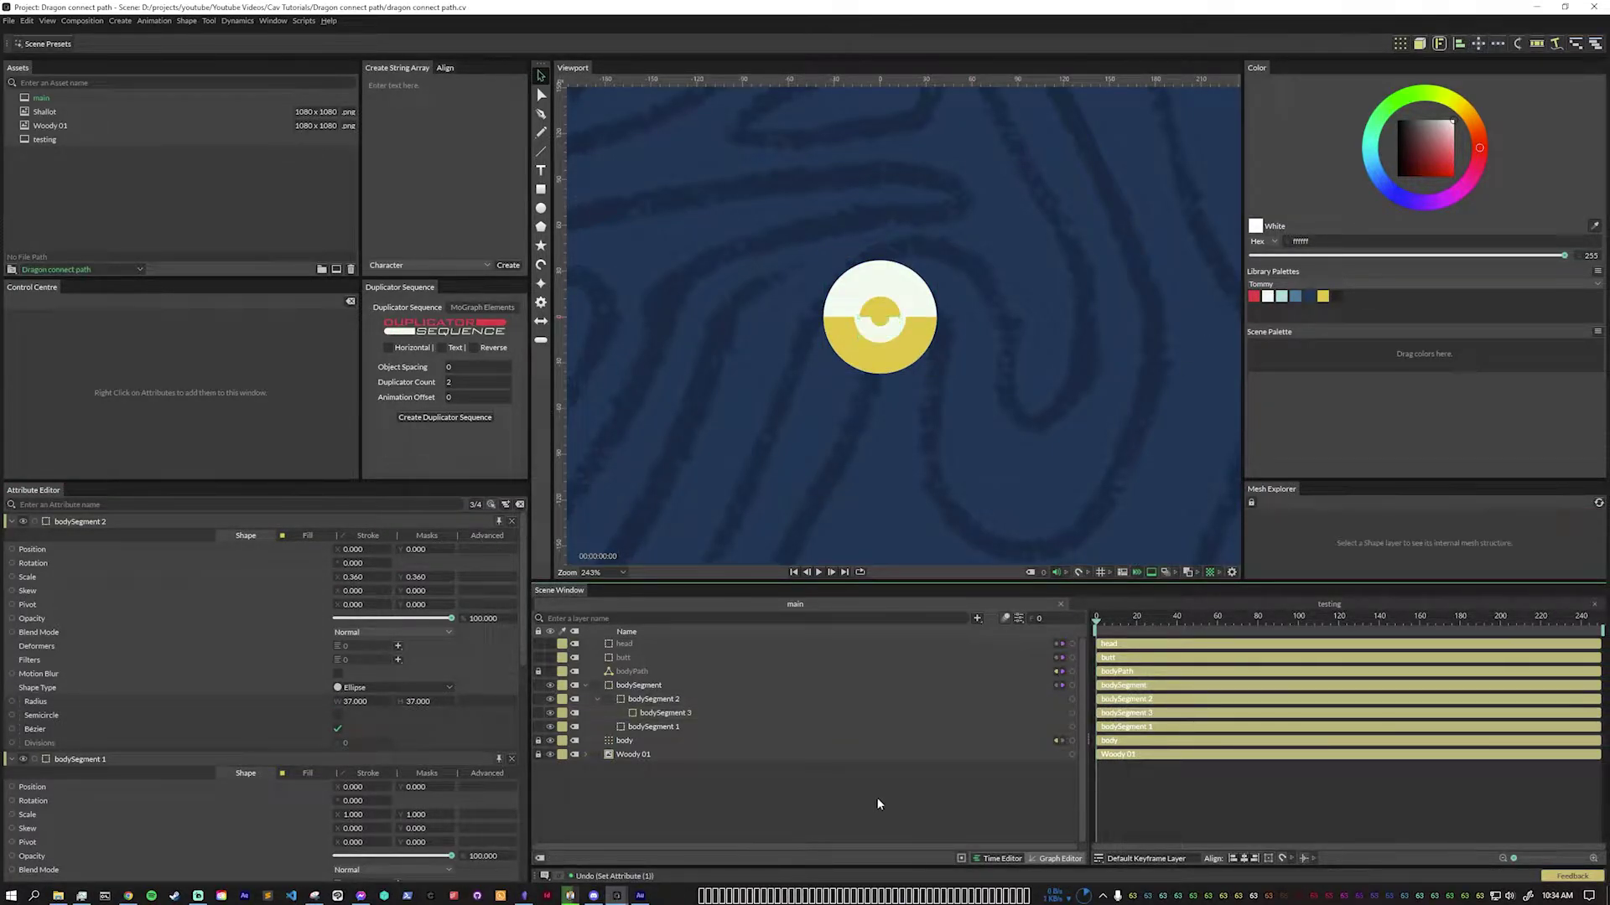
left_click(597, 699)
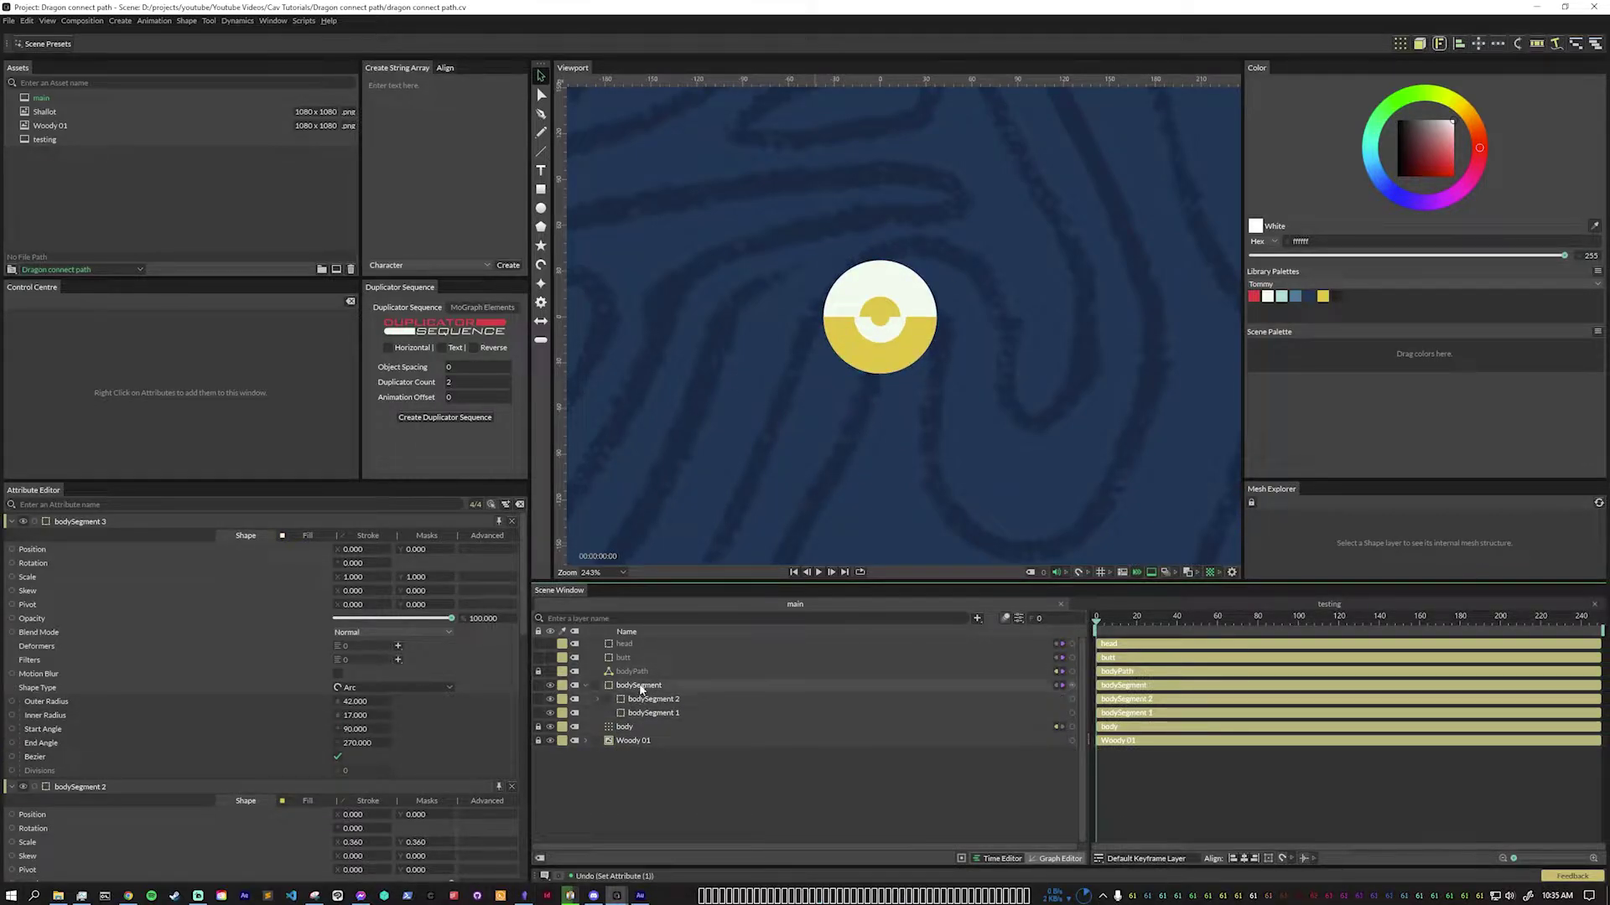
Add a Polygon Shape and set its Sides to 3.
left_click(541, 225)
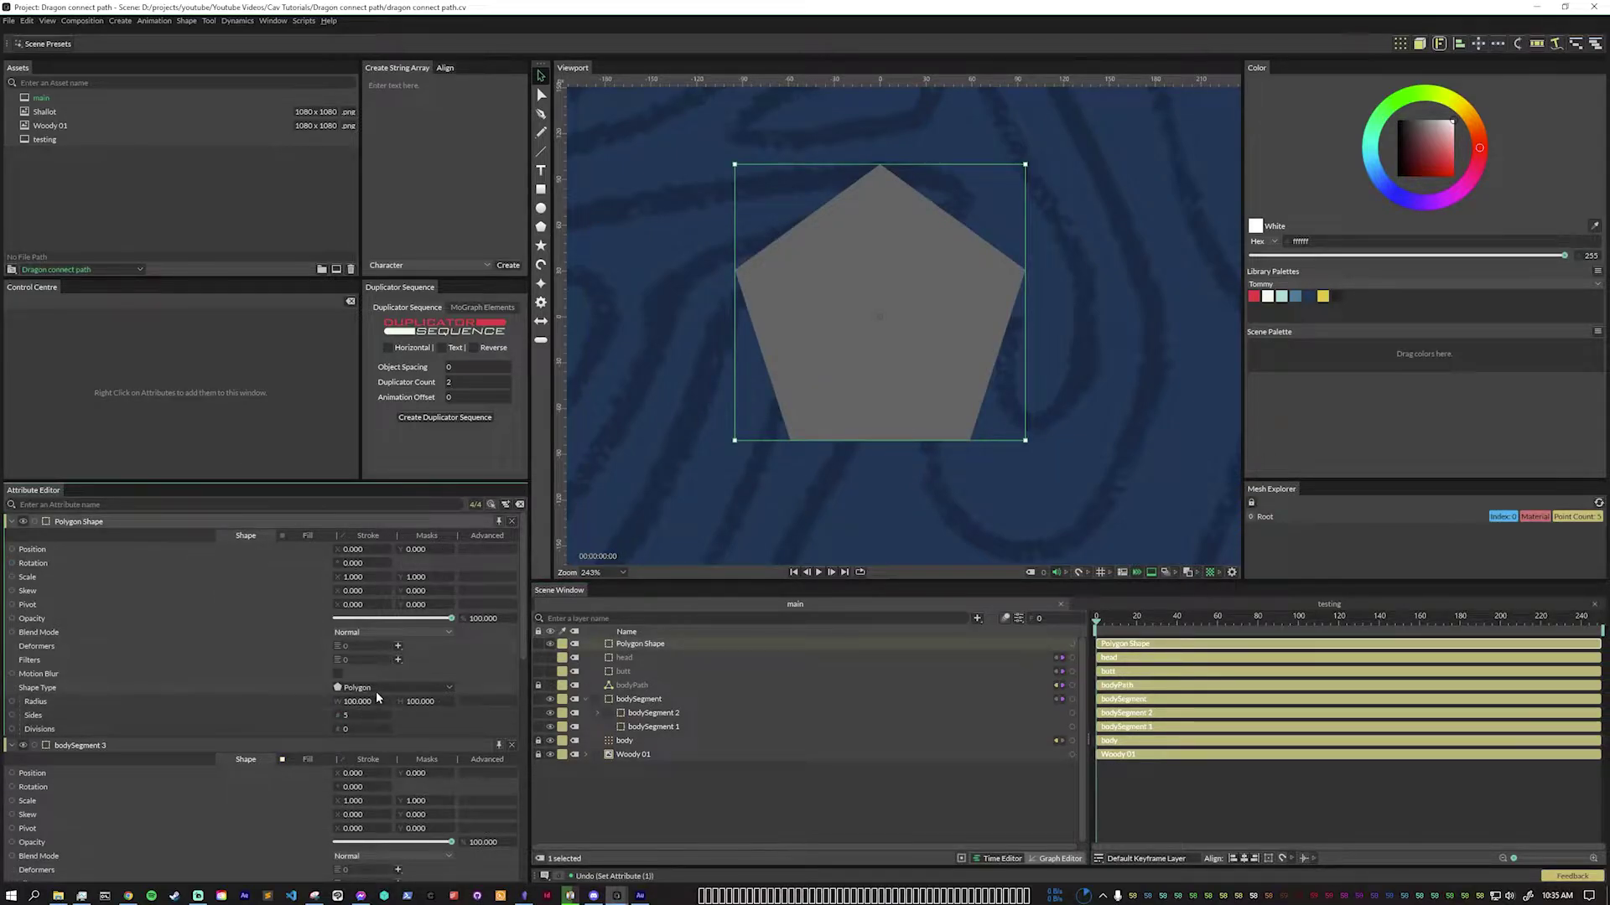
left_click(356, 720)
type("3")
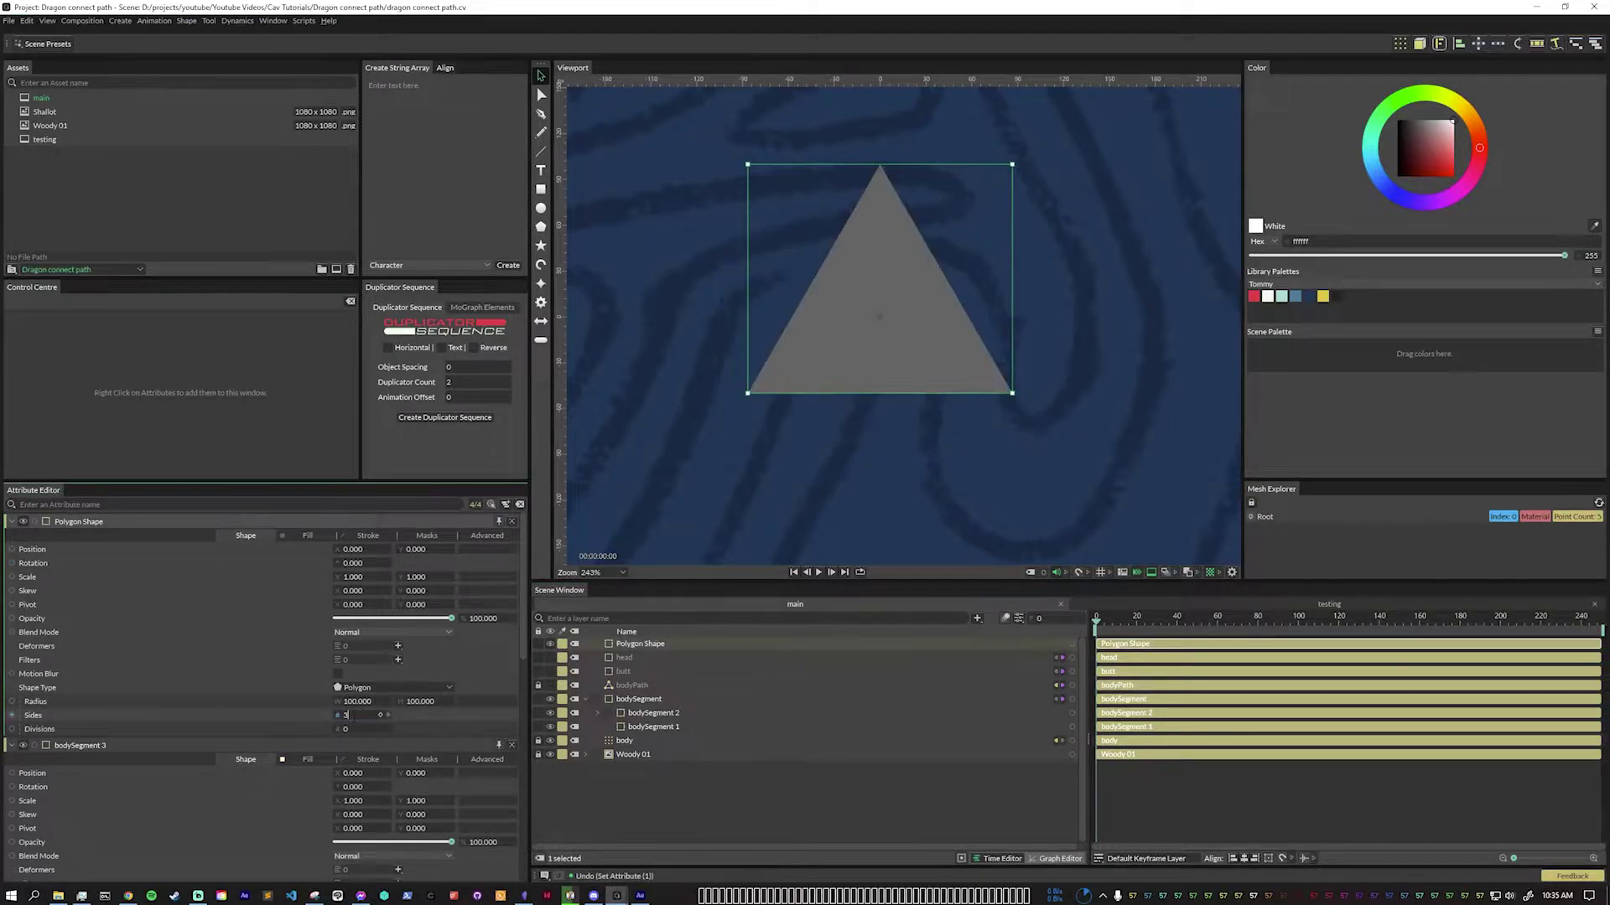
key("Return")
Bevel the triangle, fill it white, set radius to 24/48 and Position Y to 41.
left_click(399, 651)
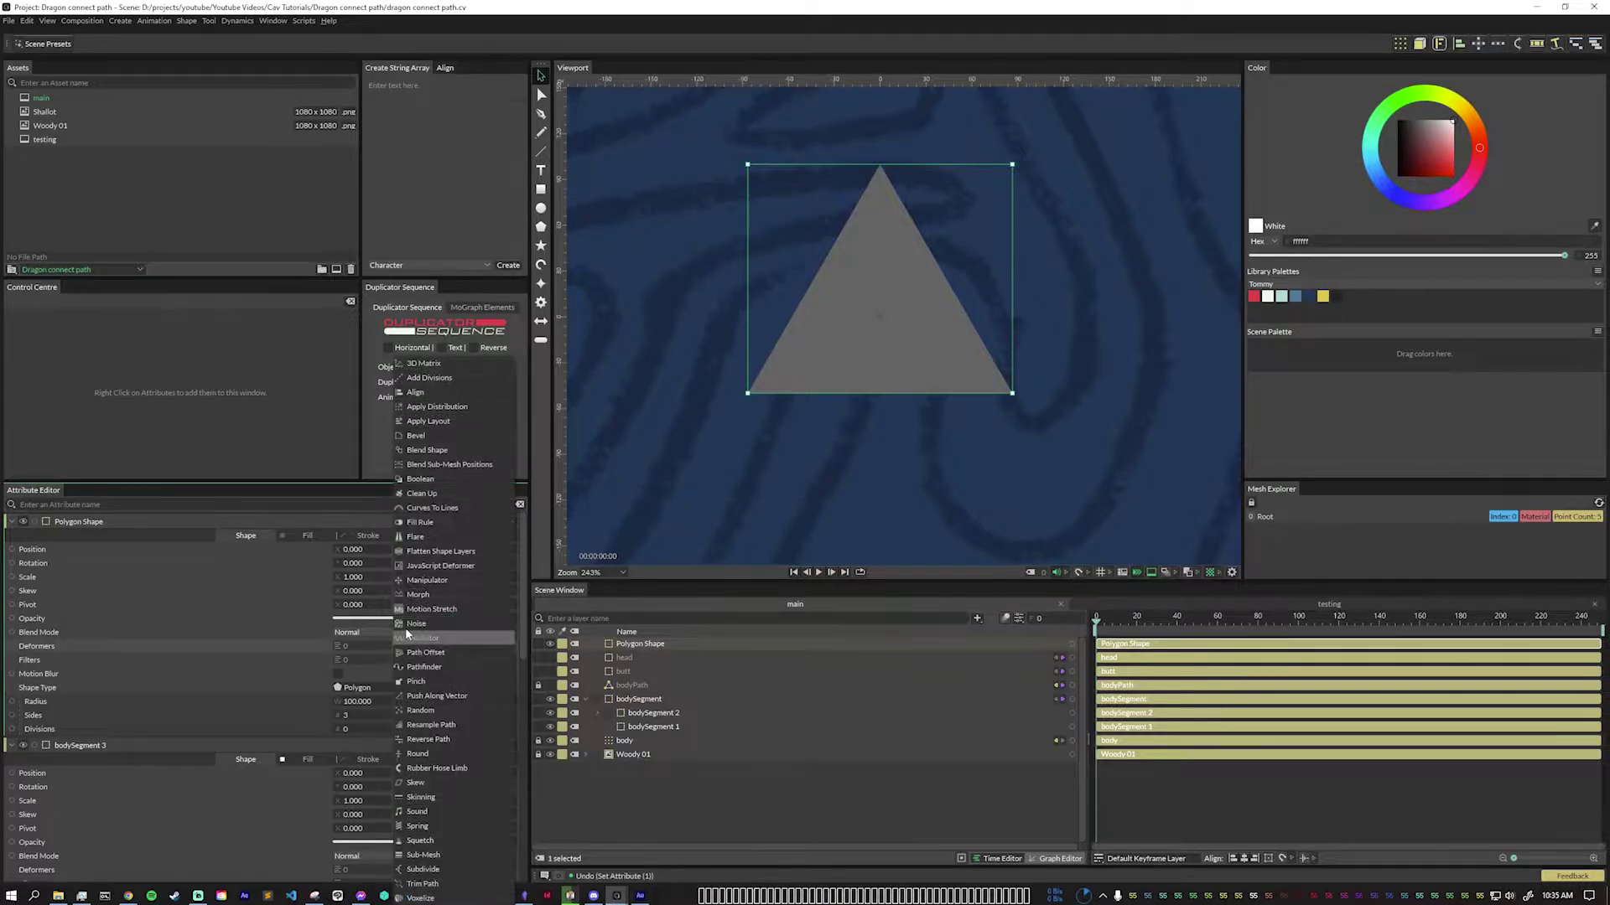
left_click(429, 450)
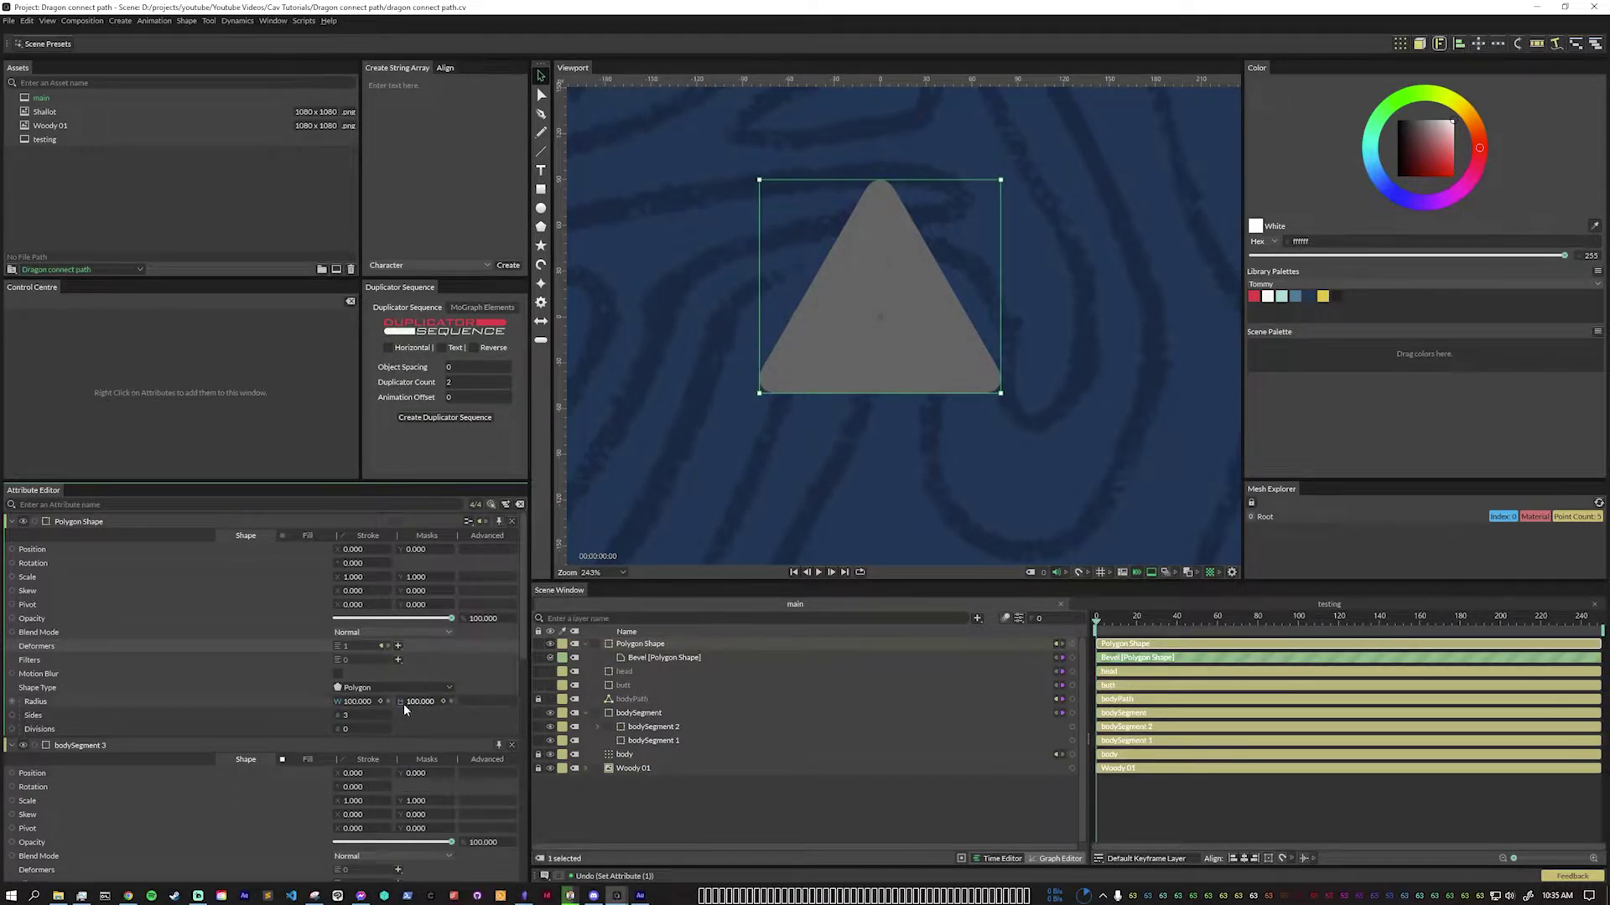
left_click_drag(1272, 303, 943, 344)
left_click_drag(352, 701, 305, 709)
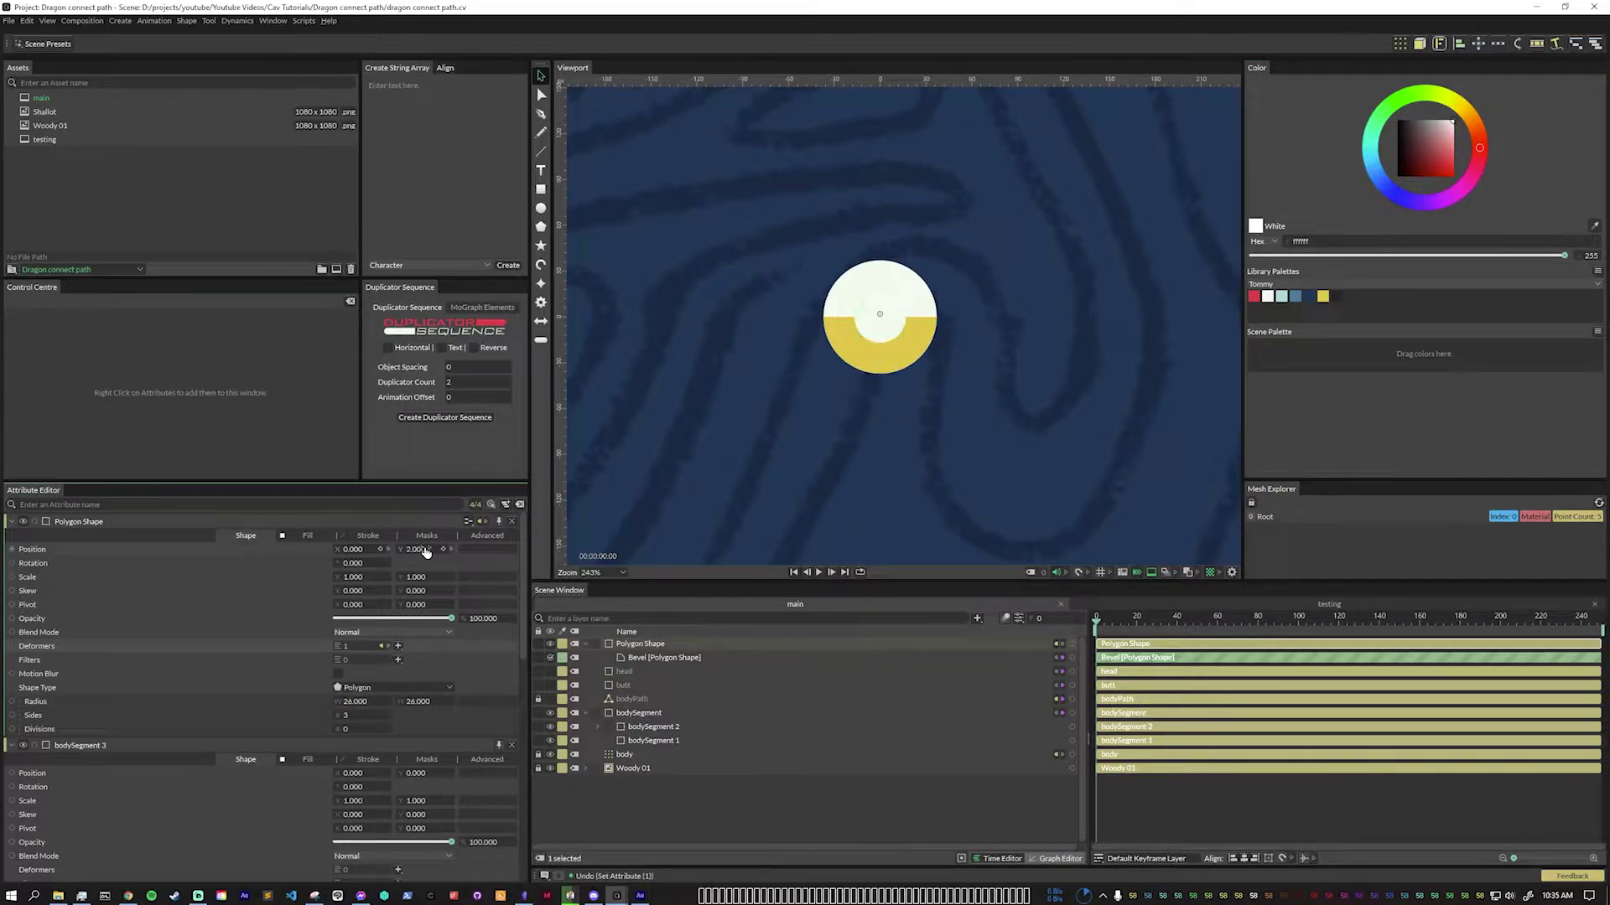
left_click_drag(430, 551, 450, 558)
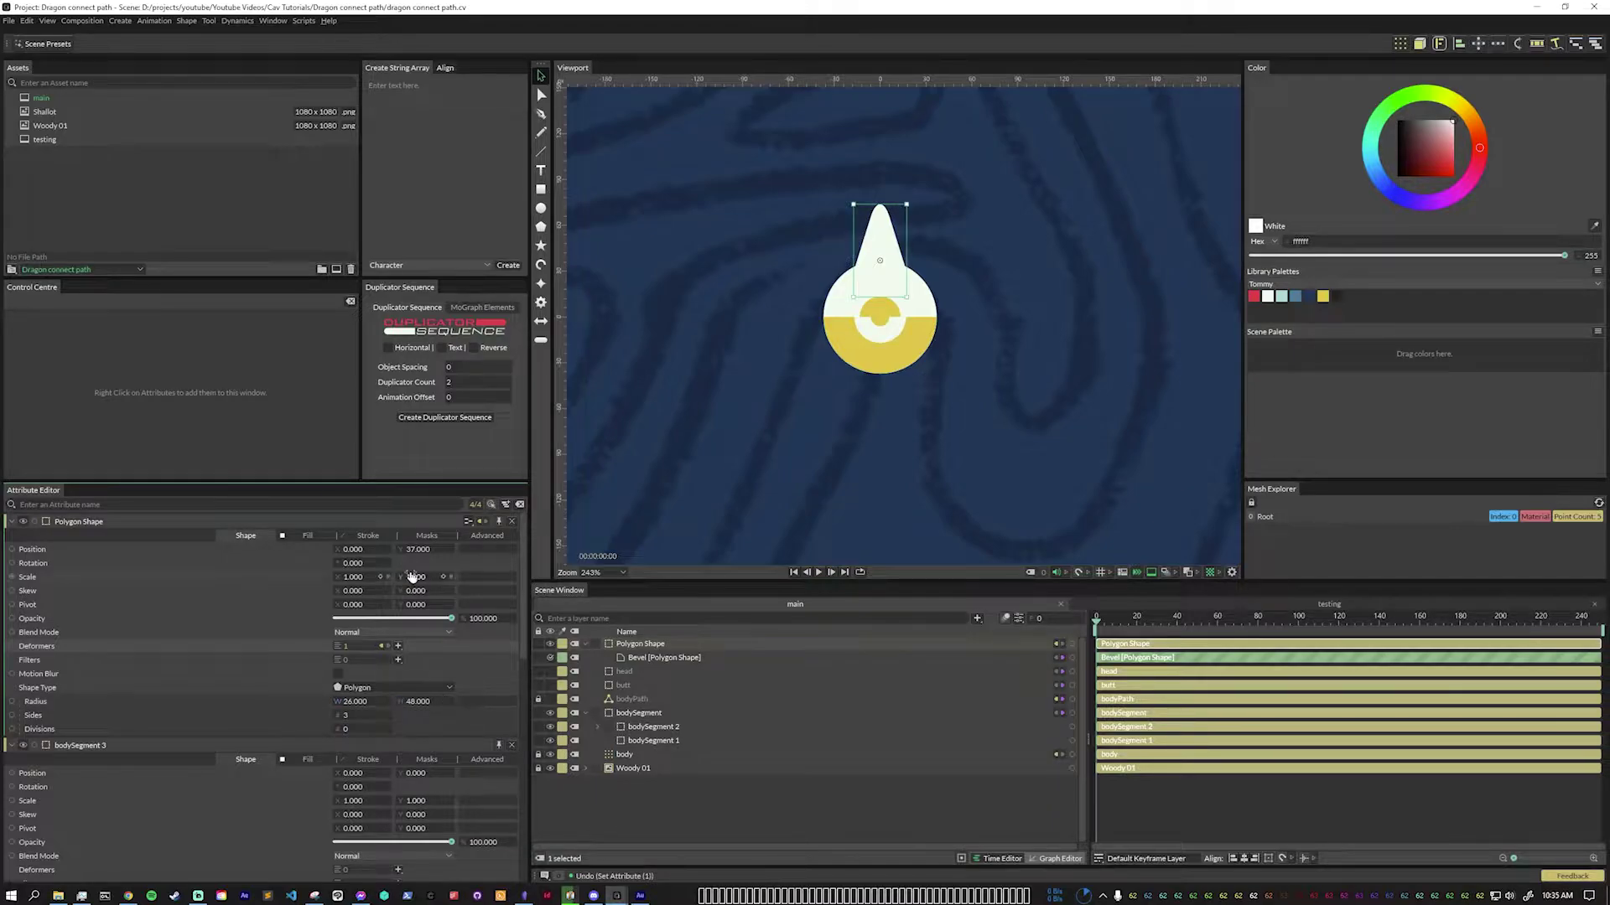
left_click_drag(421, 551, 429, 551)
Nest the triangle inside bodySegment, hide the original, and zoom out to the spiny body.
left_click(606, 646)
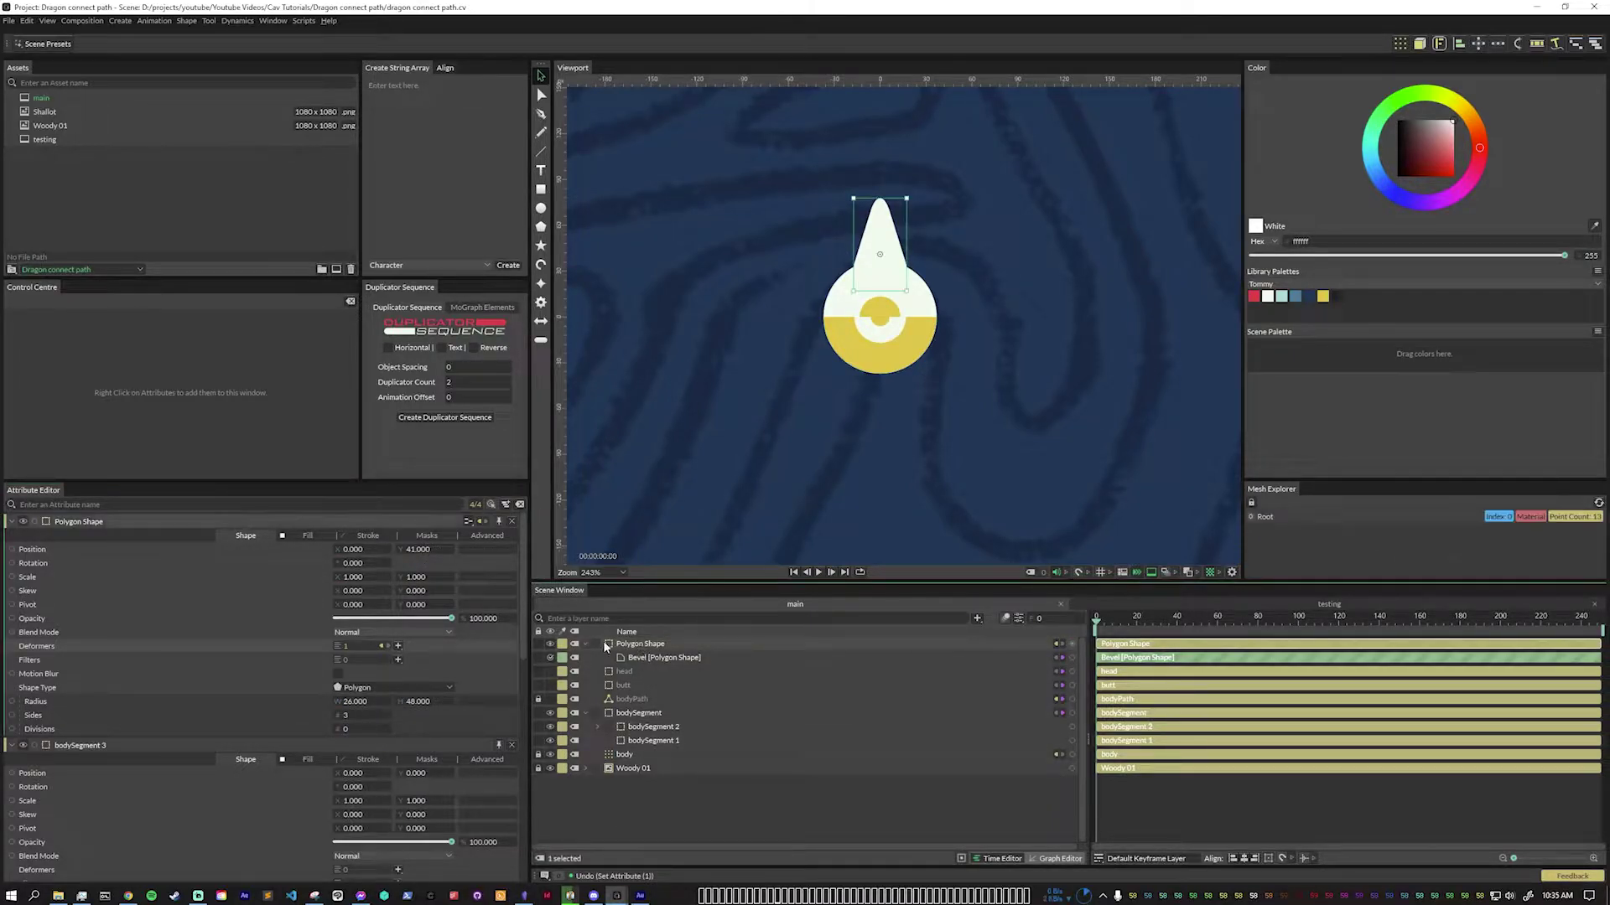
left_click_drag(640, 646, 627, 715)
left_click(586, 685)
left_click(605, 727)
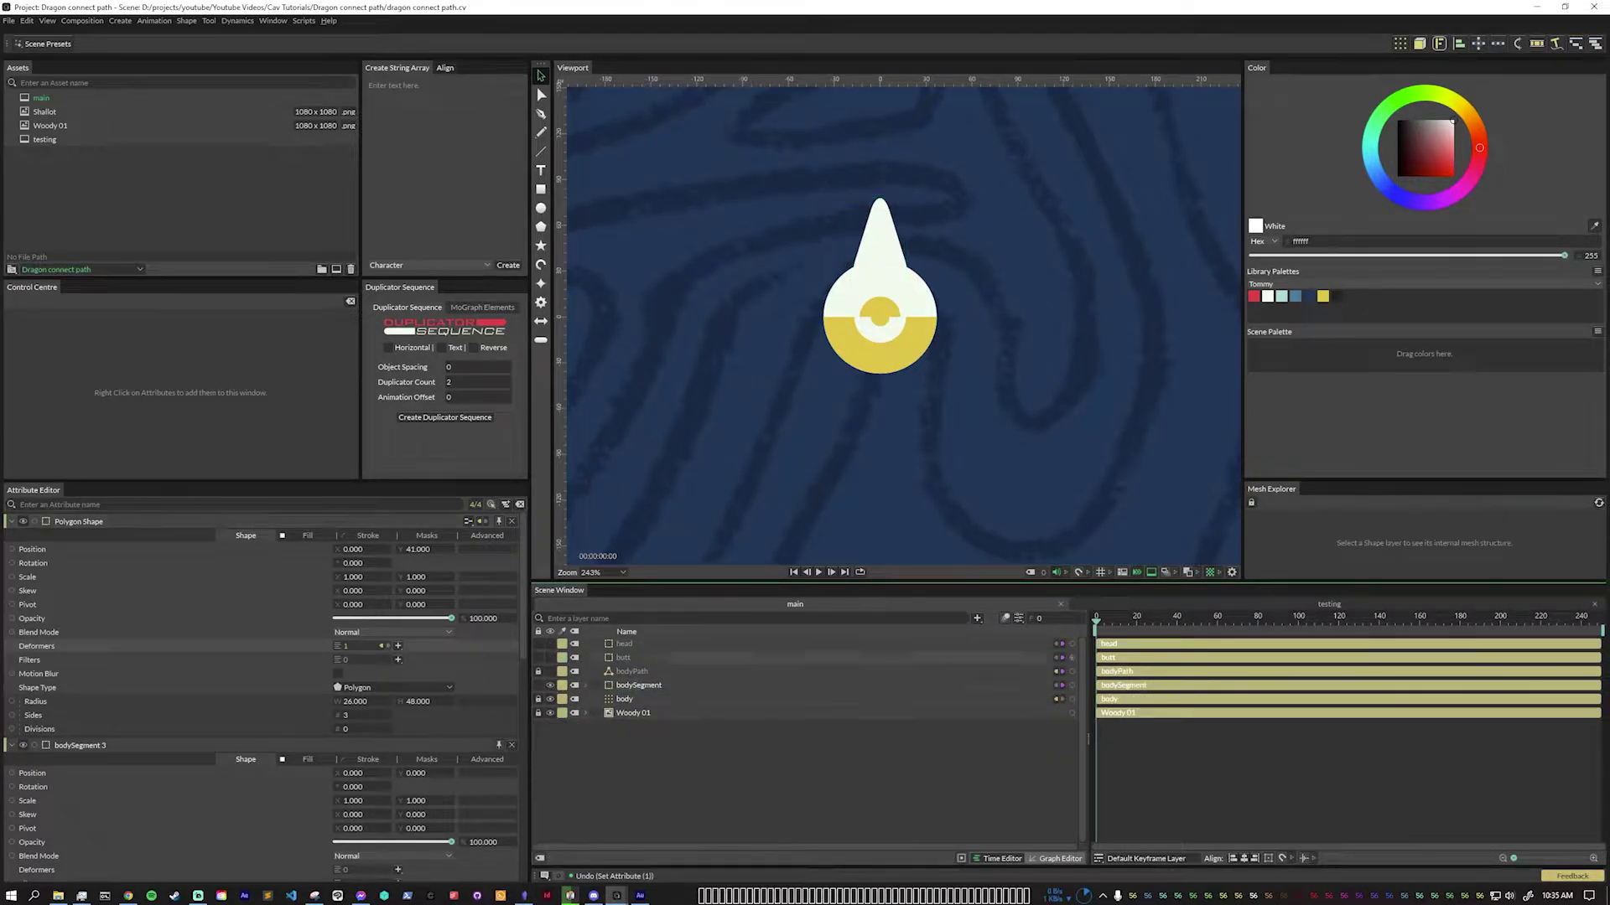
left_click(549, 686)
scroll(694, 467, "down", 8)
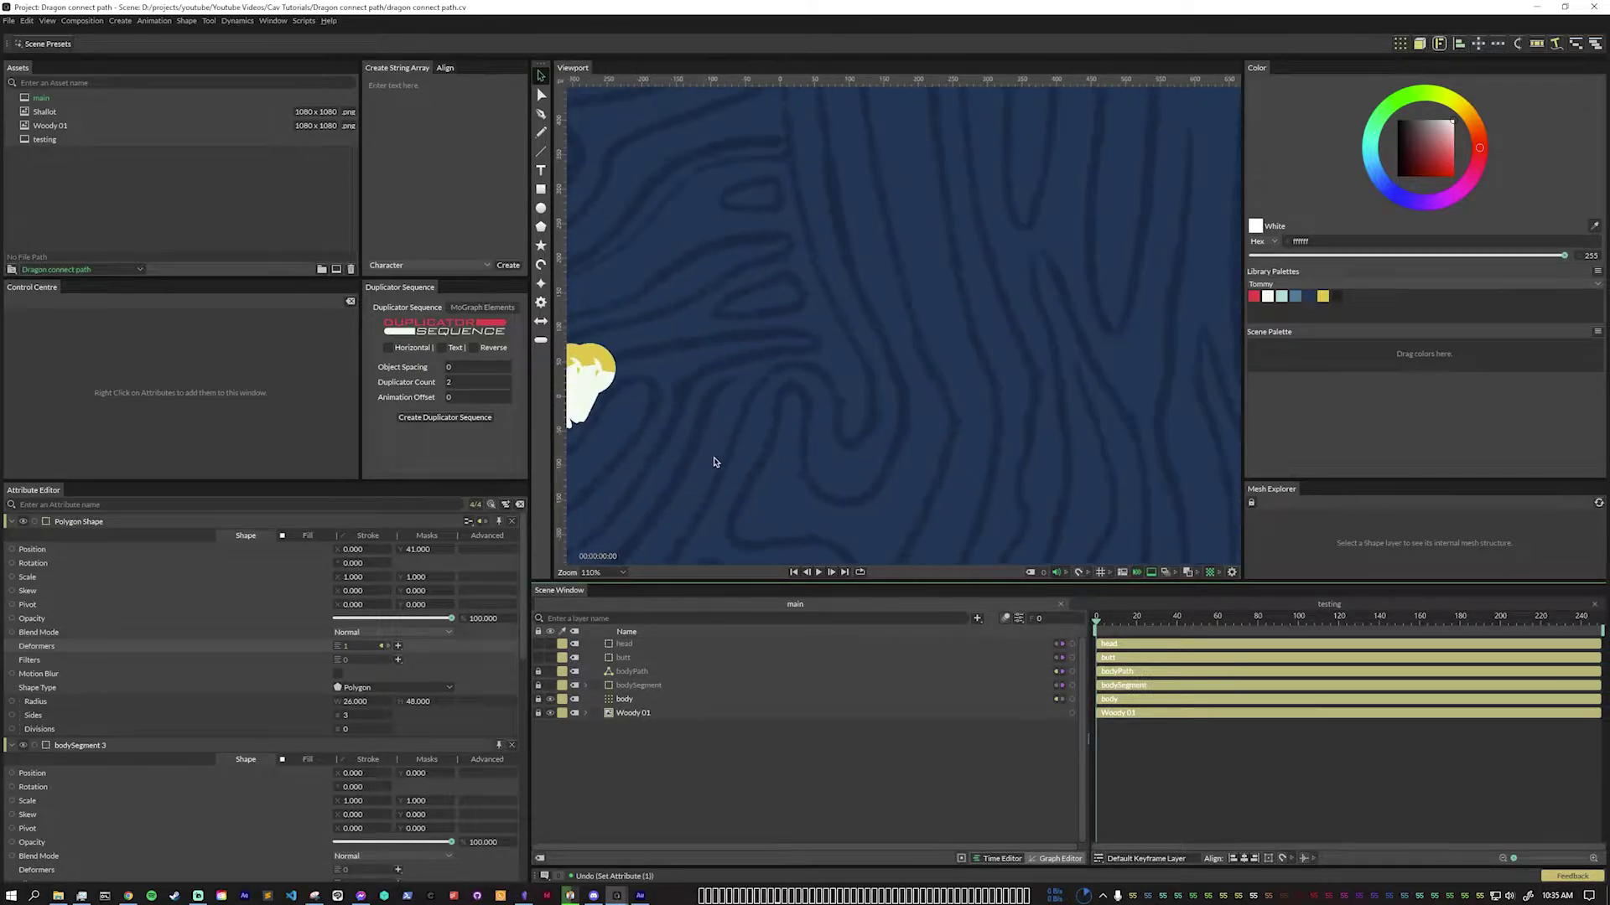
left_click_drag(734, 498, 960, 382)
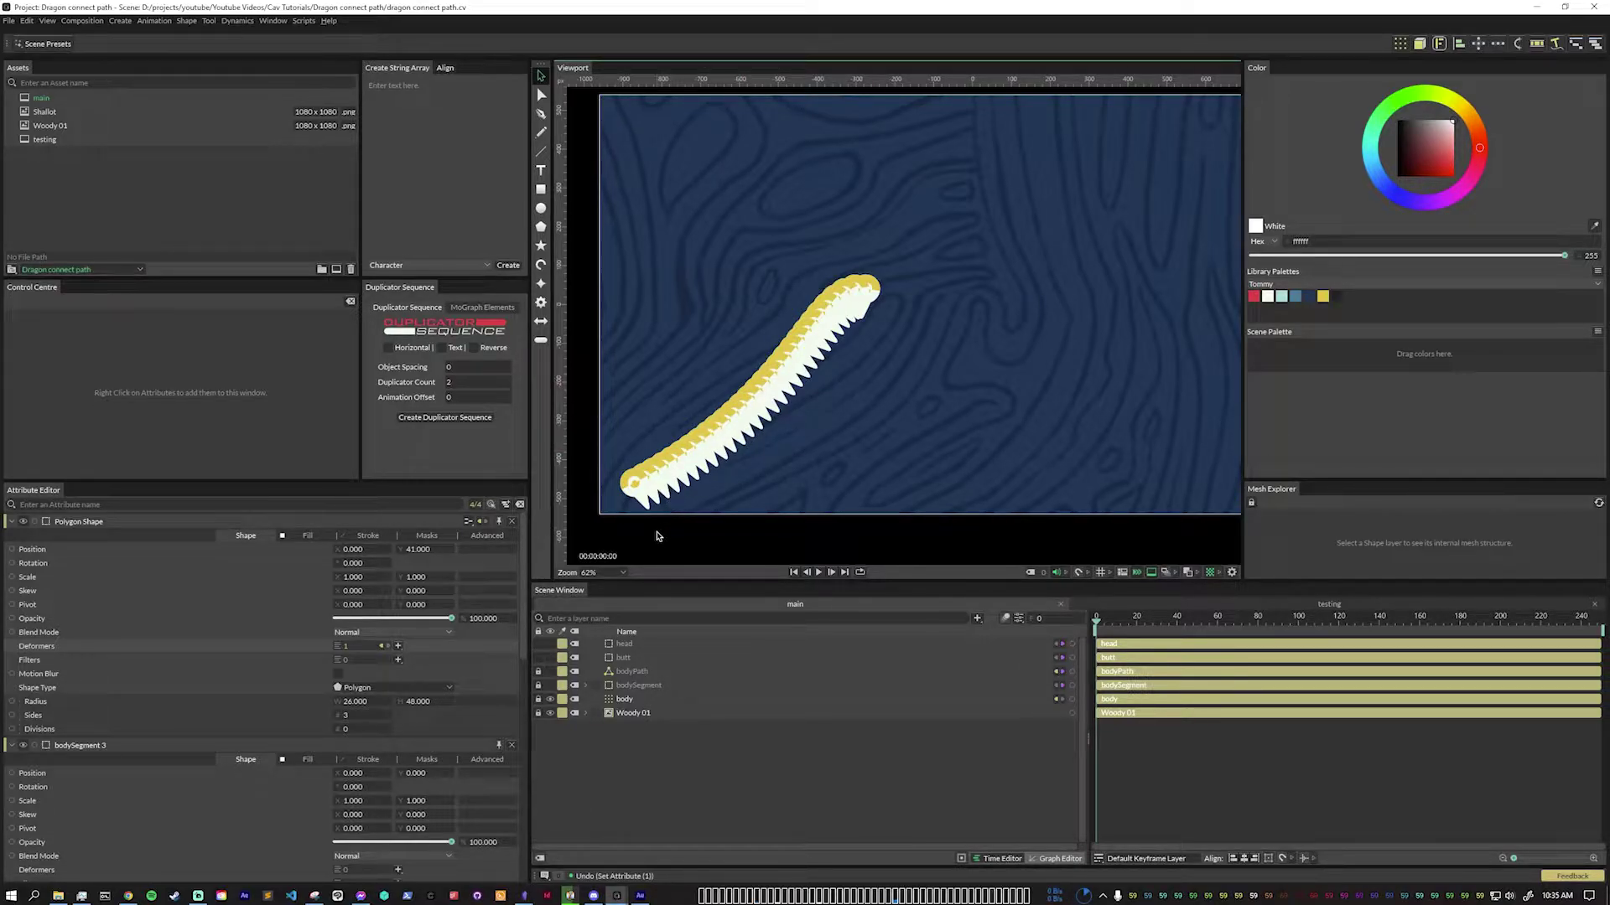
Rotate the body's duplicated segments to a Shape Rotation of 174.
left_click(642, 698)
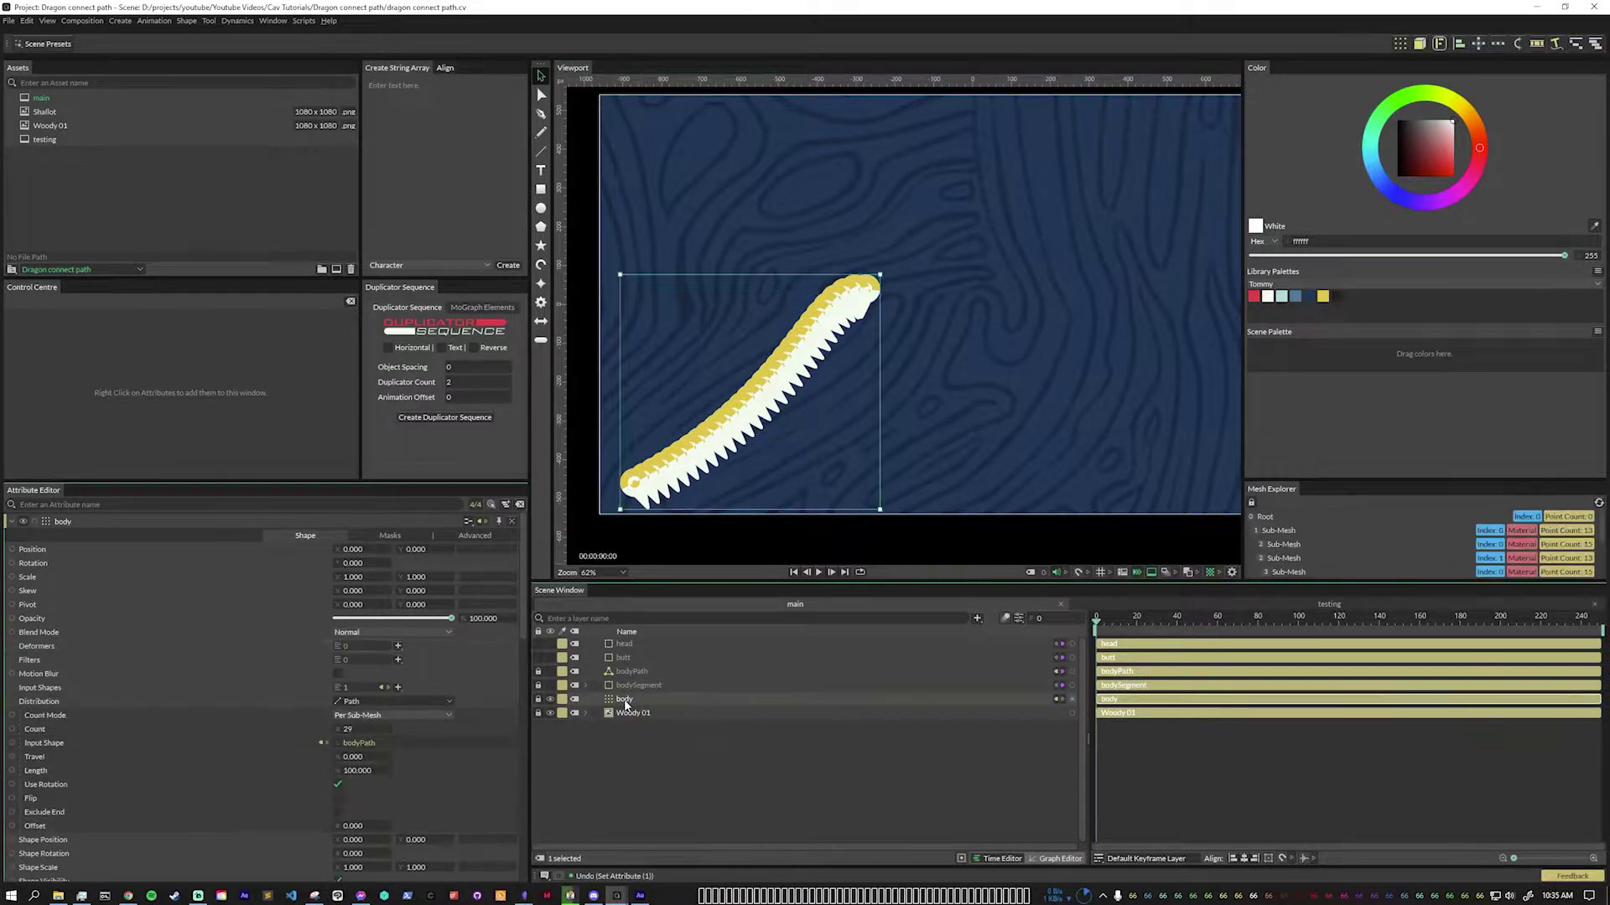
scroll(225, 671, "down", 3)
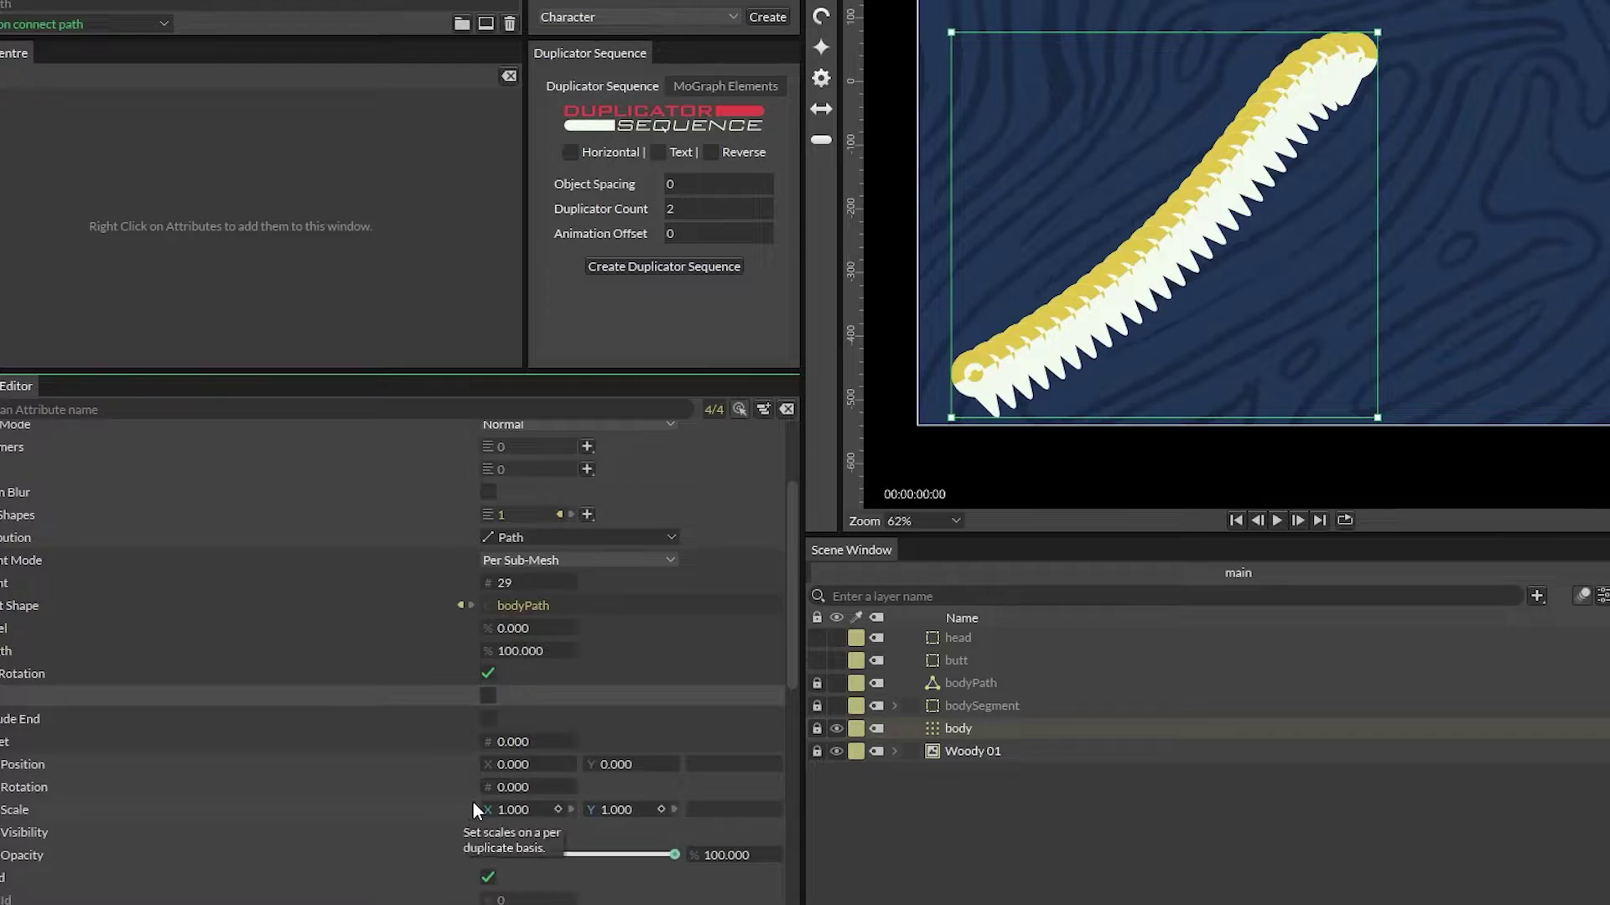
left_click_drag(515, 788, 704, 783)
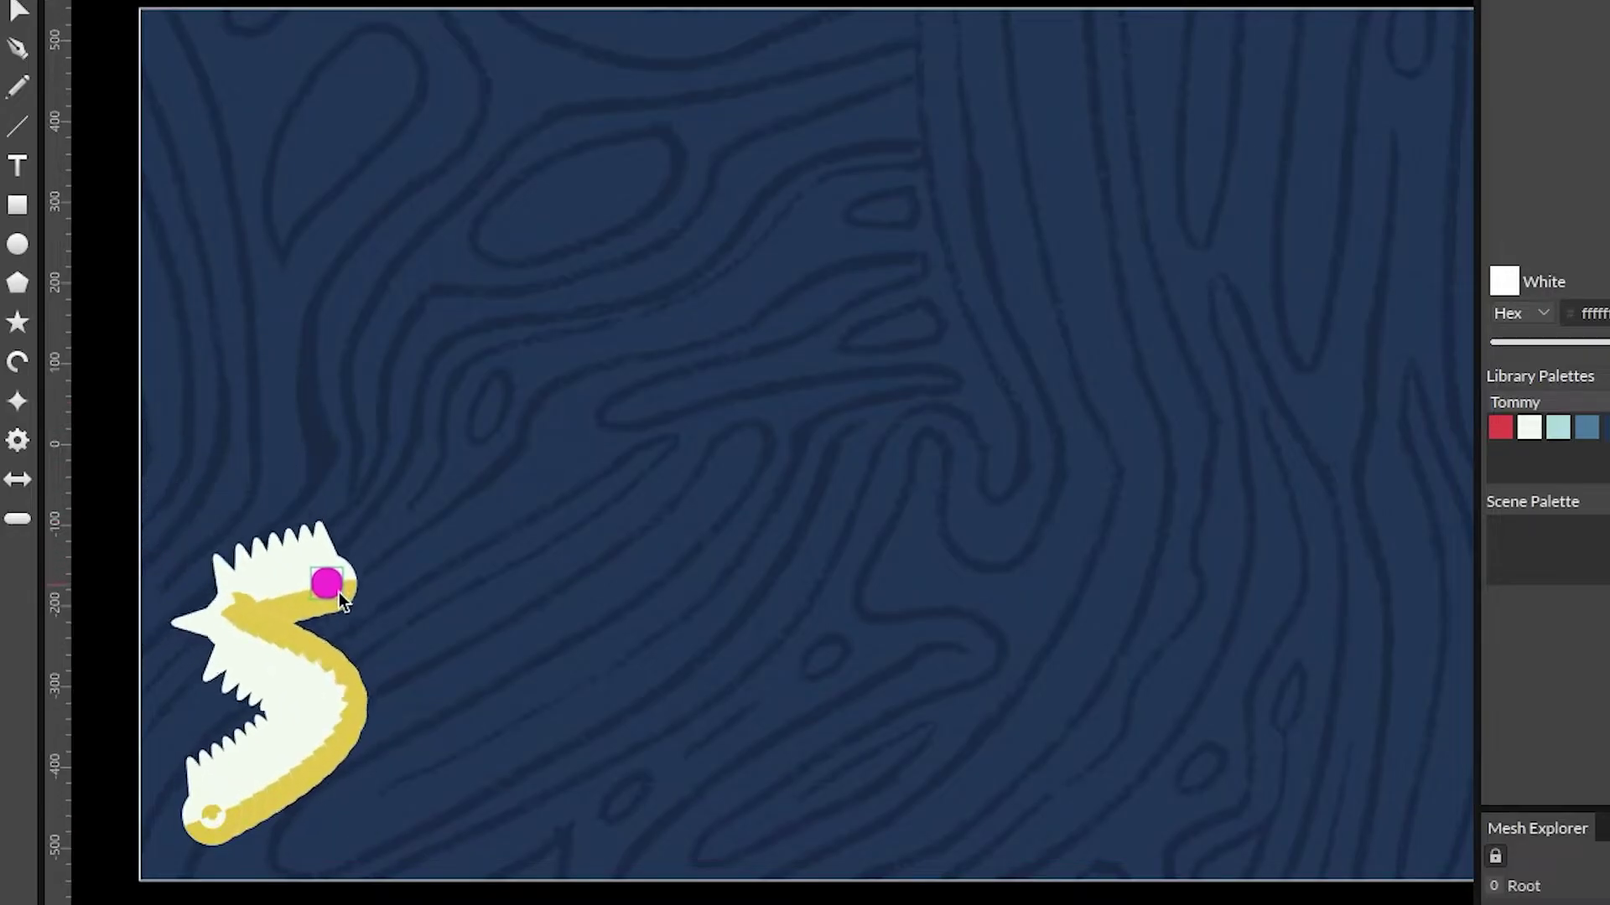
Reshape the body with the head handle, set Count to 19, and stretch it diagonally.
left_click_drag(339, 592, 1370, 144)
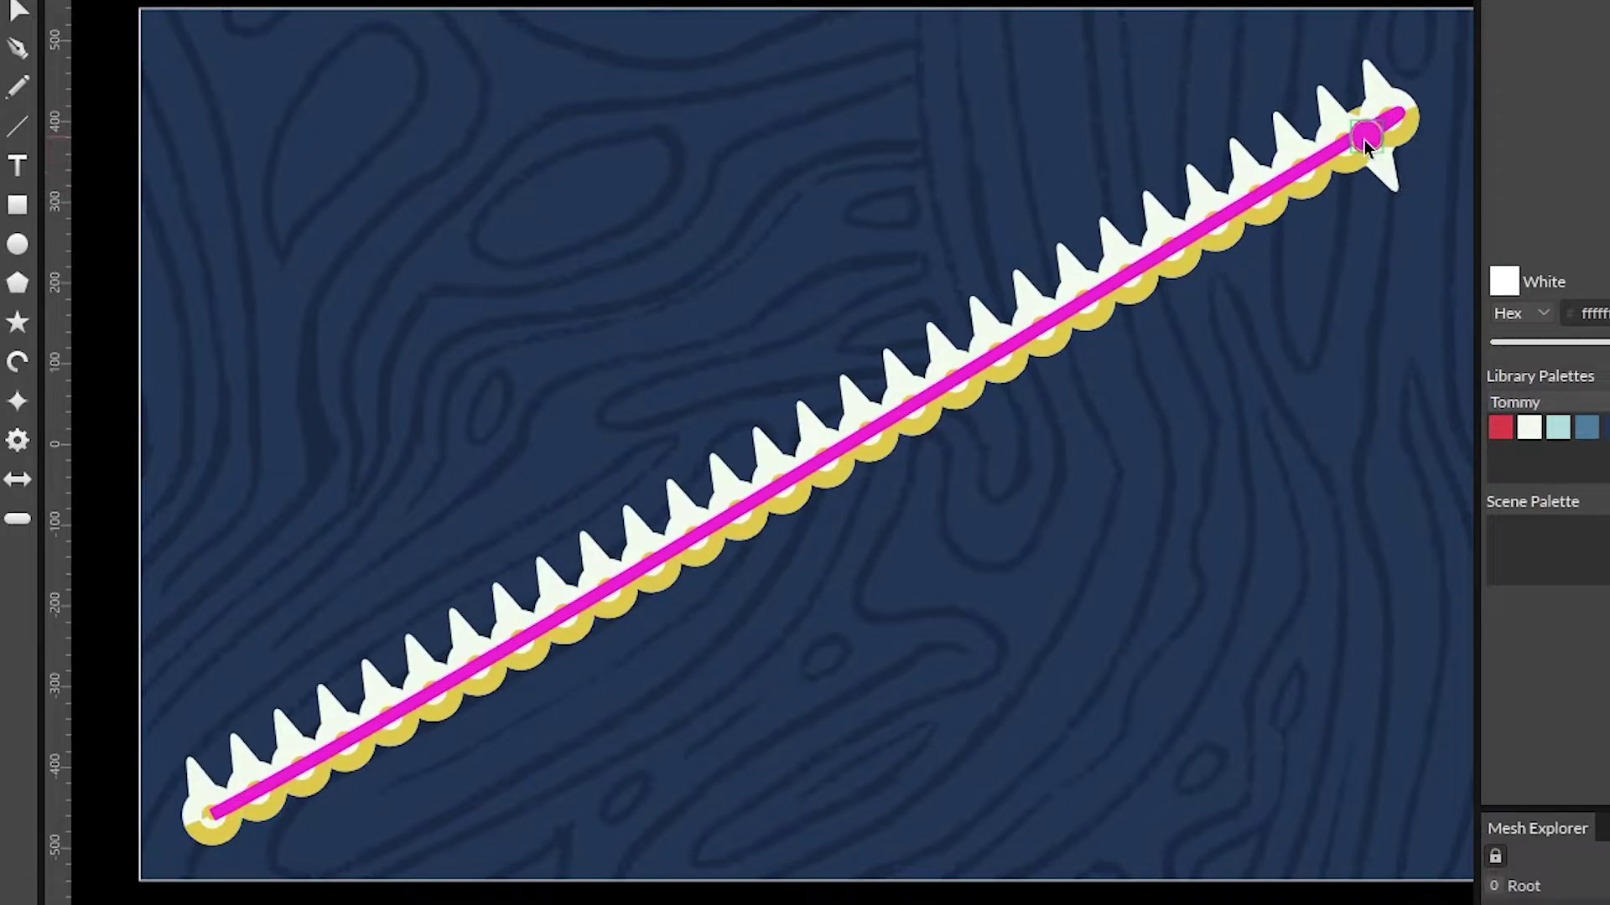
left_click_drag(1366, 144, 561, 382)
left_click_drag(352, 611, 353, 621)
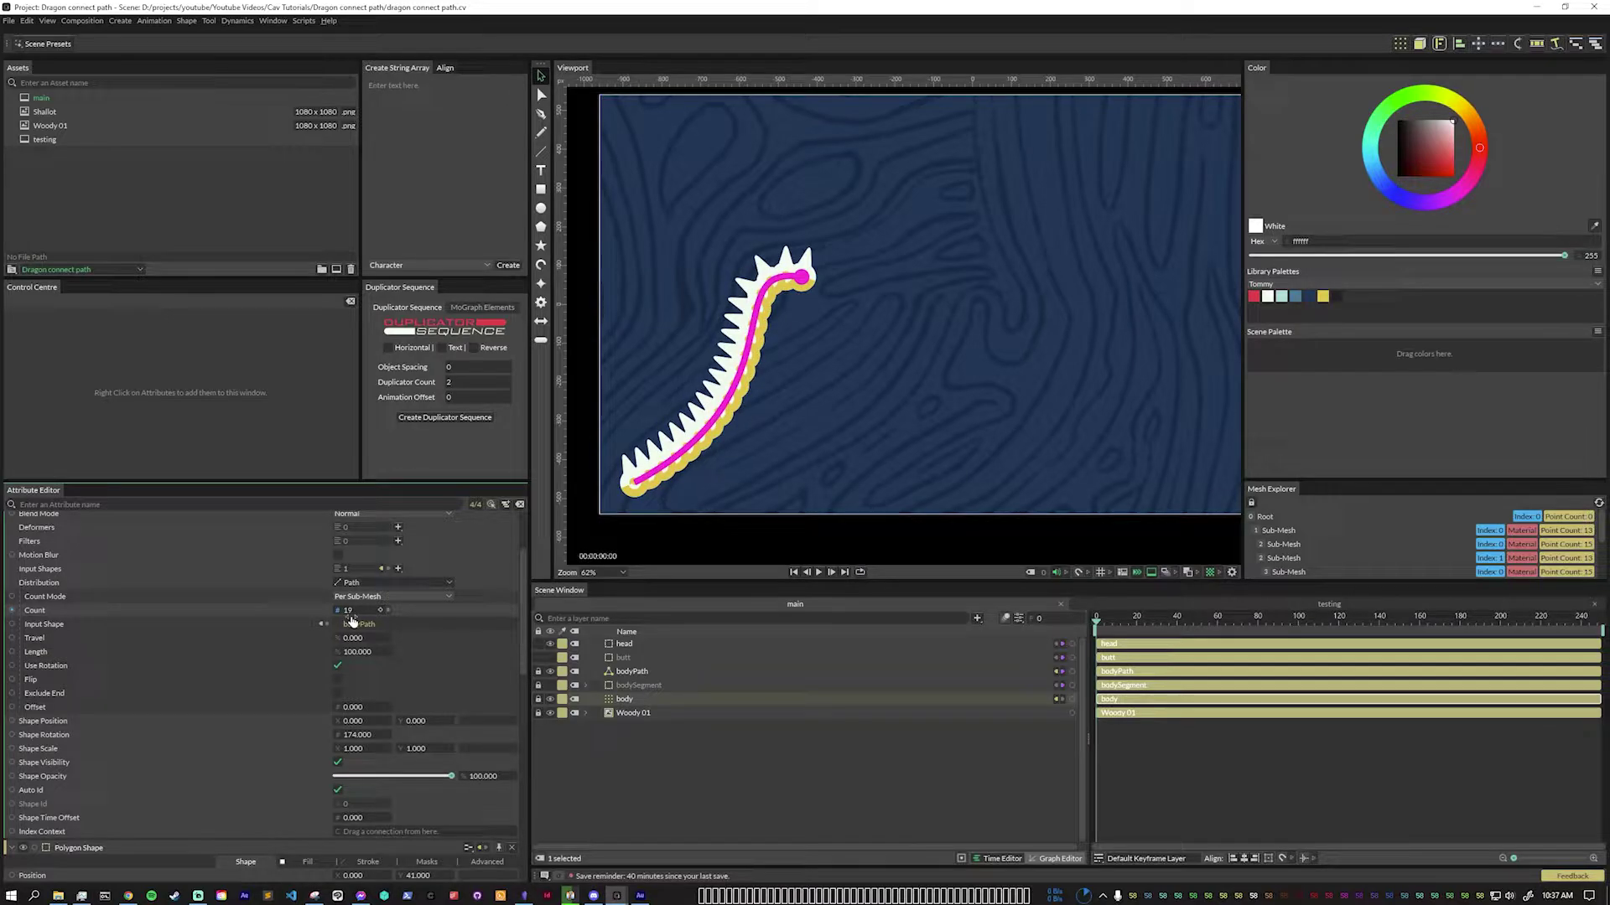
left_click(790, 778)
left_click_drag(800, 281, 1136, 245)
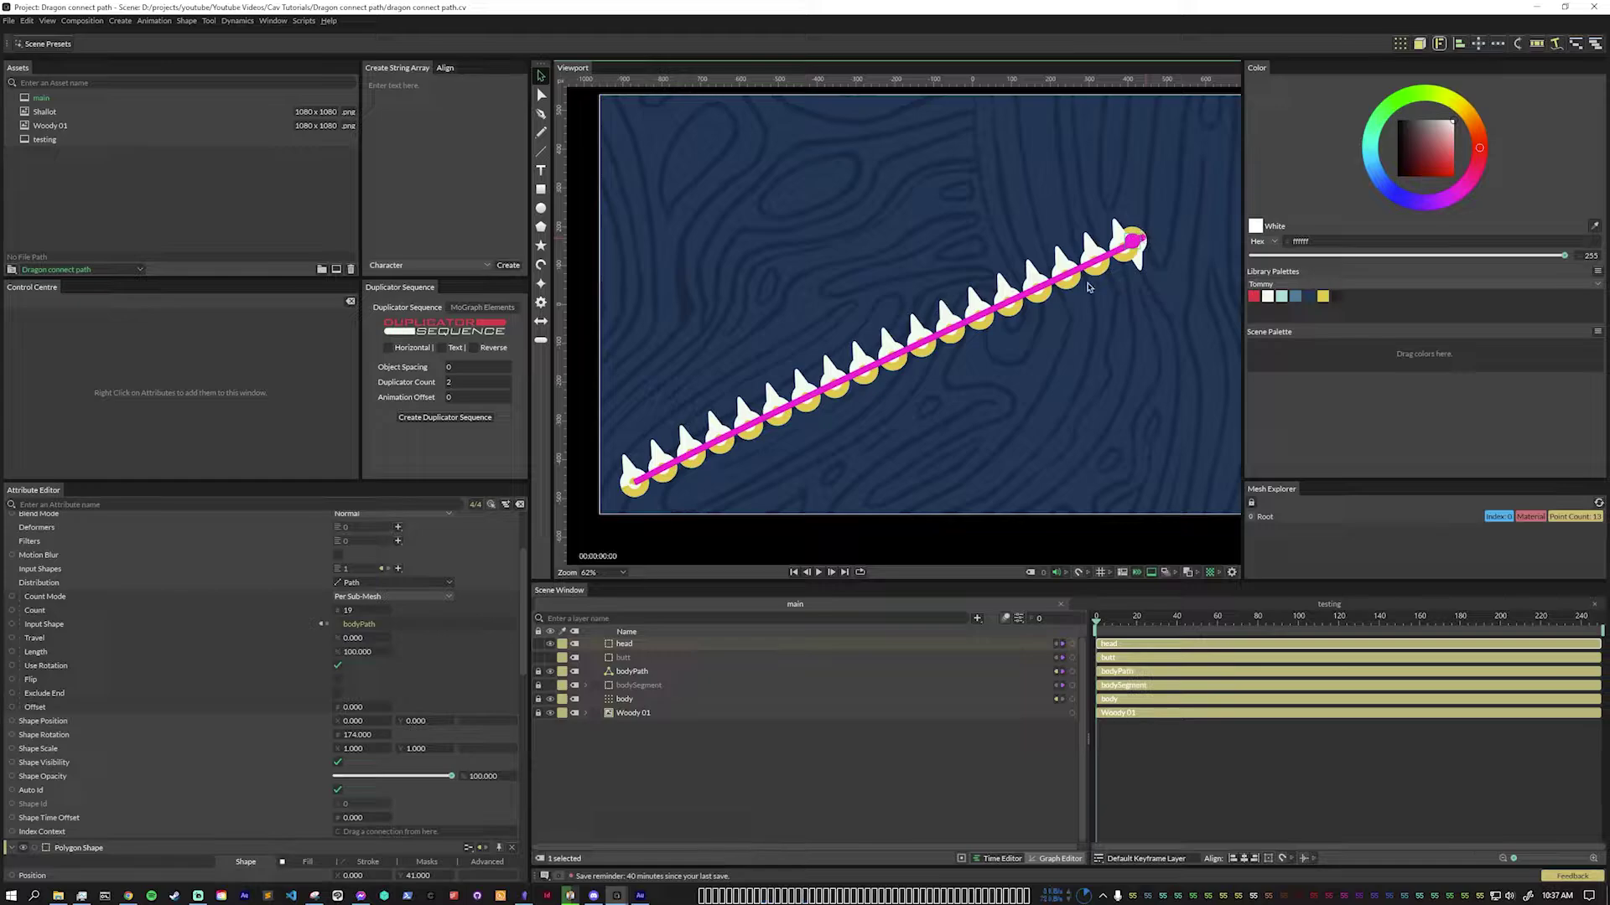
Shorten the body, flip the spikes along the path, and set Length to 90.
left_click_drag(351, 653, 335, 659)
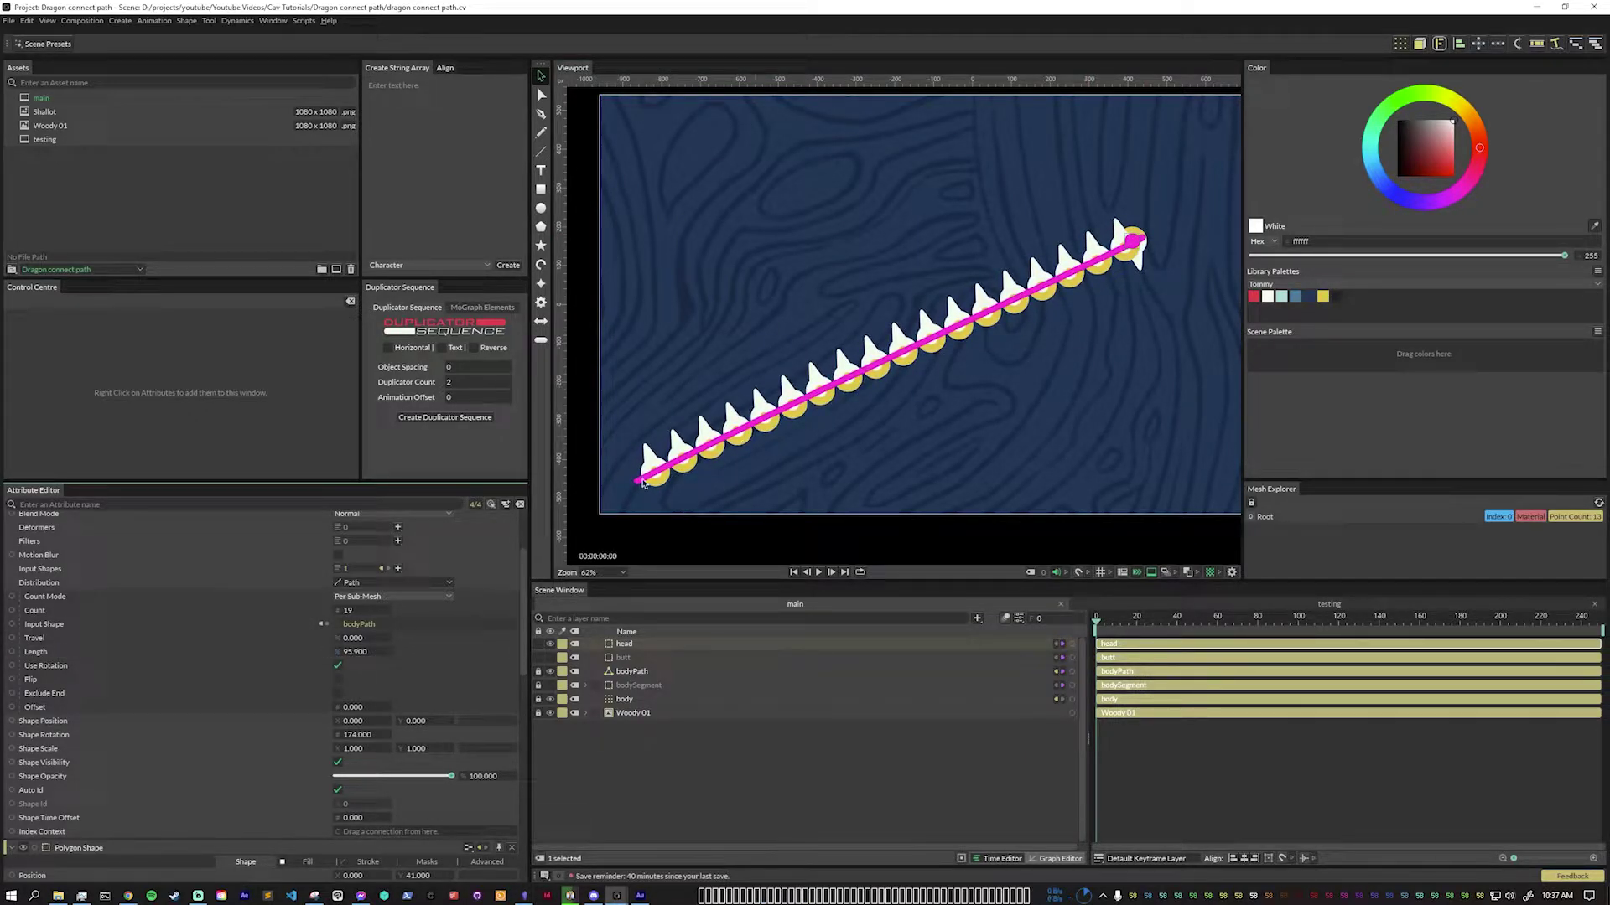
left_click(338, 680)
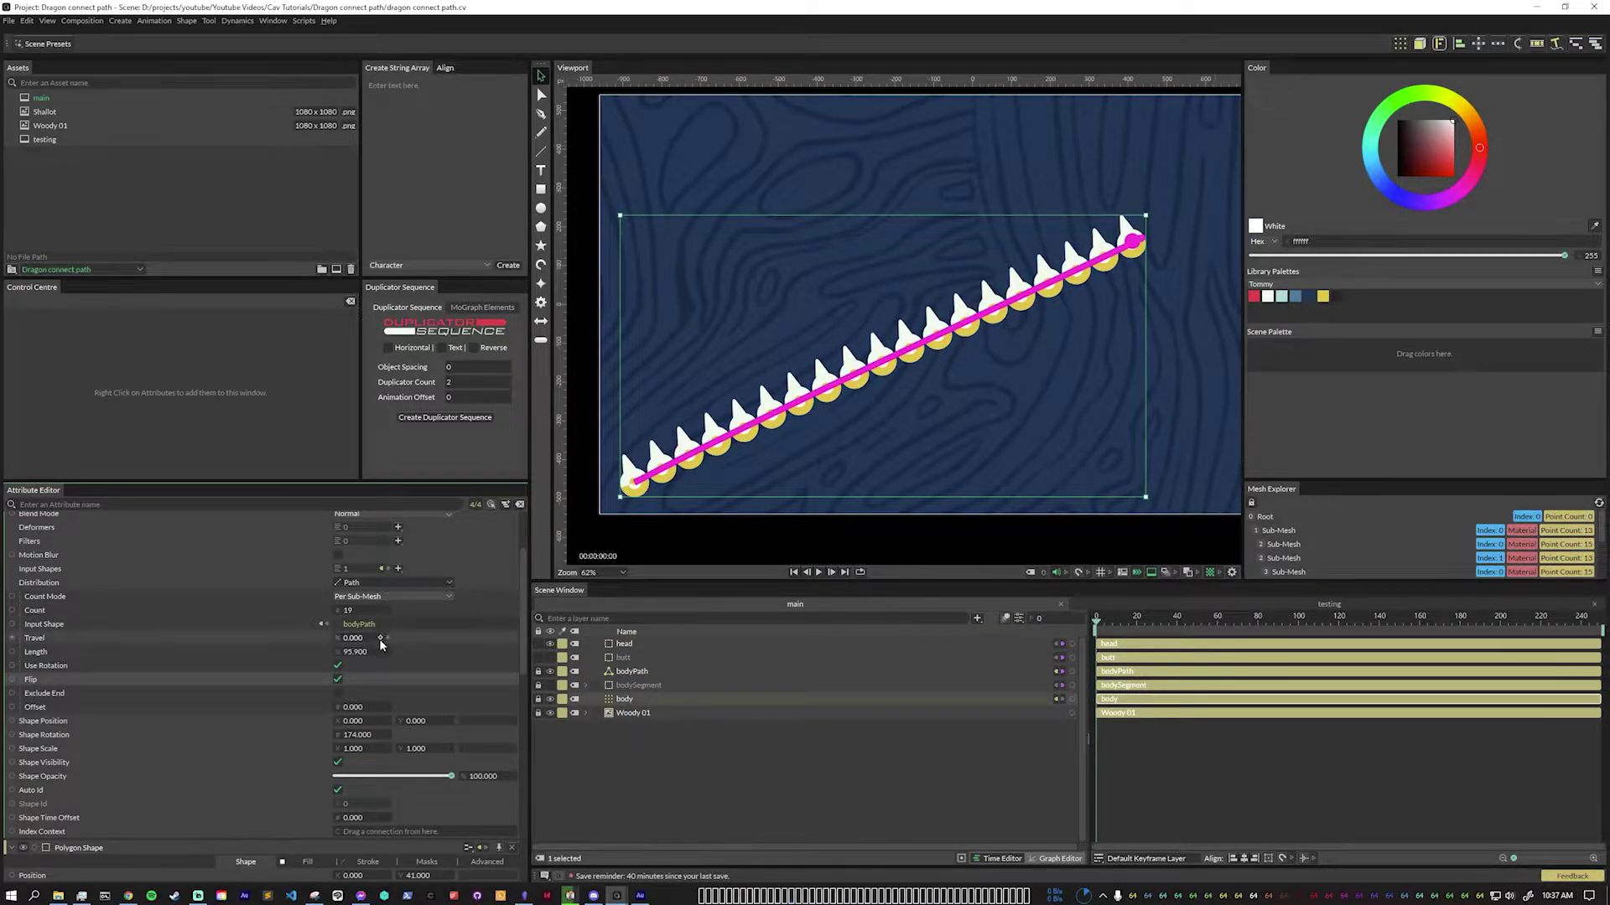
left_click_drag(359, 657, 342, 662)
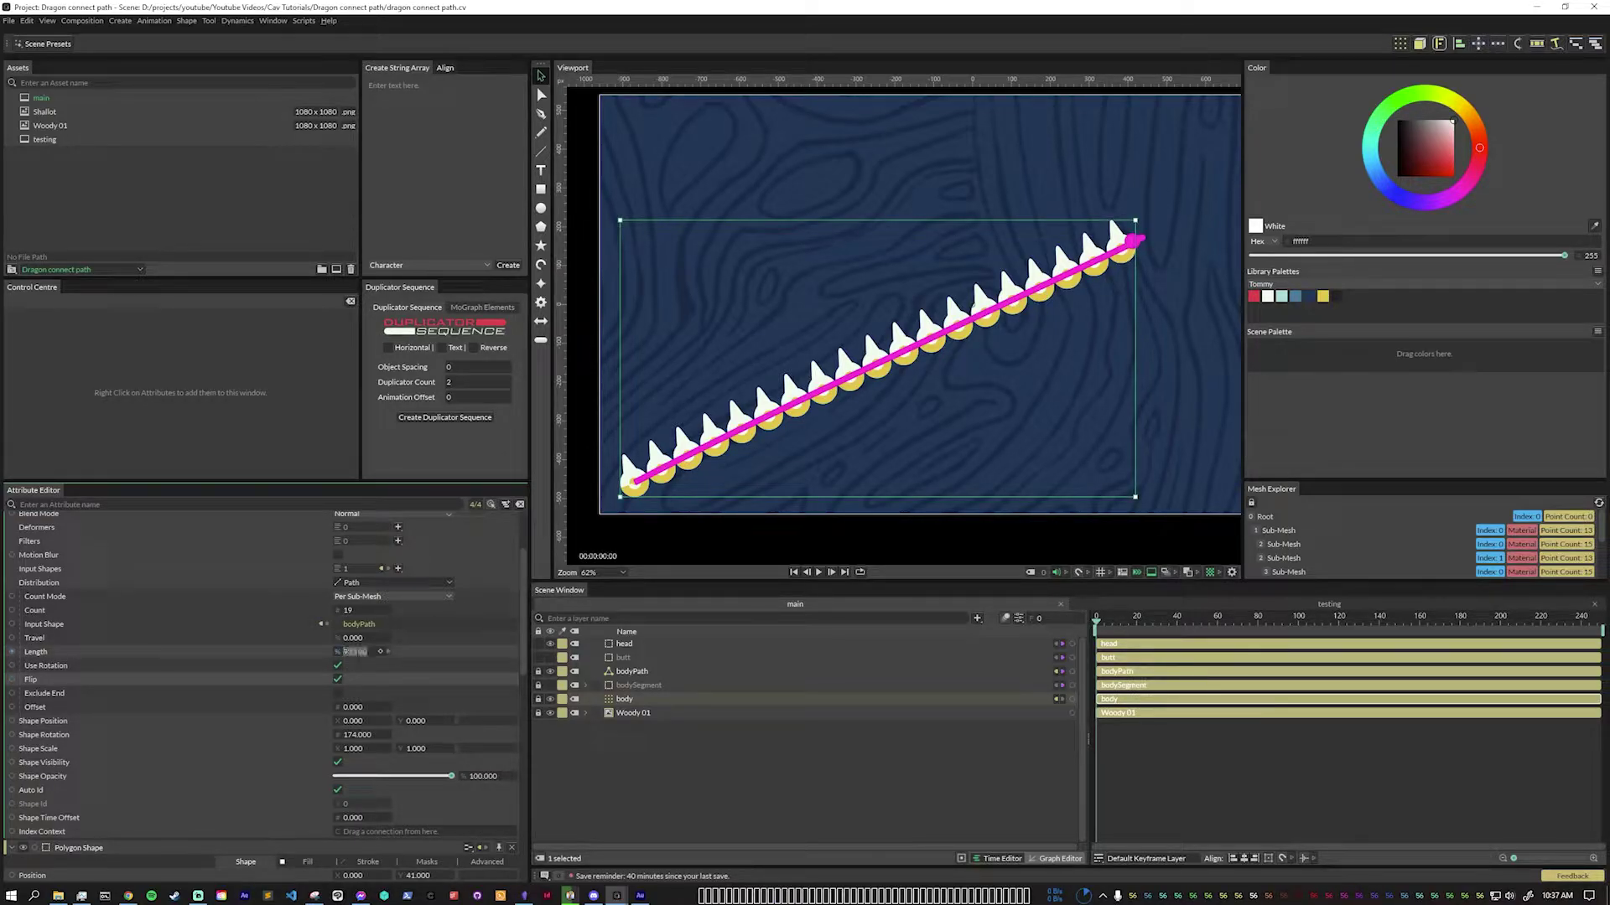
type("90")
key("Return")
Set the body Length to 95 and drag the head up-right into a rising curve.
left_click(367, 651)
type("95")
key("Return")
left_click_drag(1134, 243, 941, 213)
left_click(803, 760)
Add a yellow bevelled 3-sided polygon named leg, radius 59/135 and pivot Y -36.
left_click(540, 226)
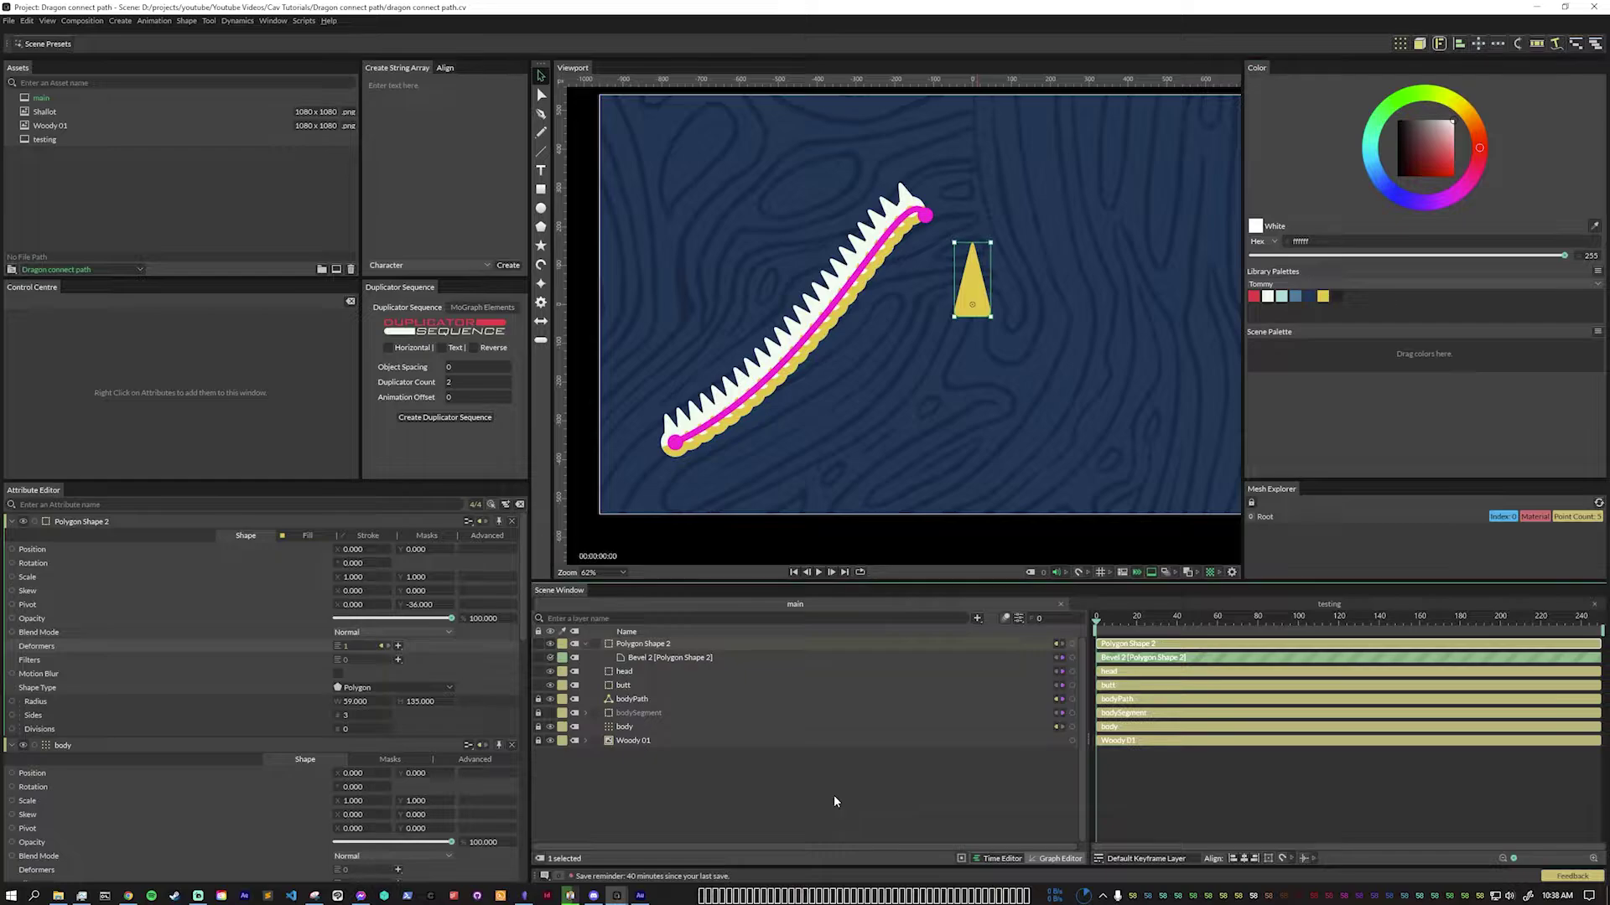
left_click(834, 798)
left_click(639, 645)
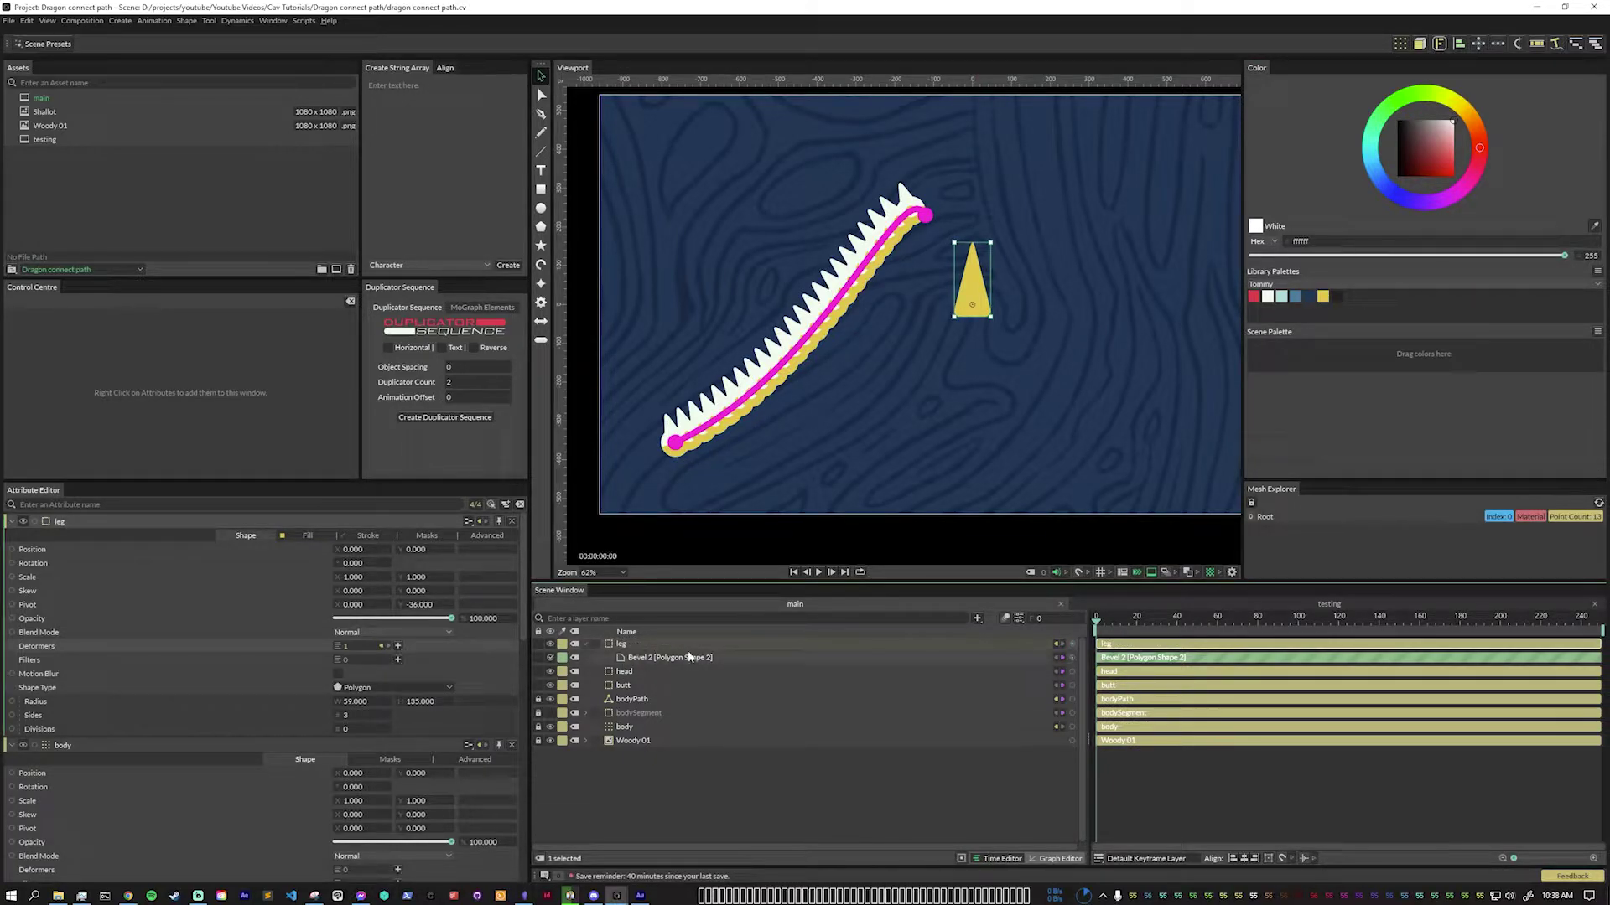
left_click(586, 644)
left_click(728, 809)
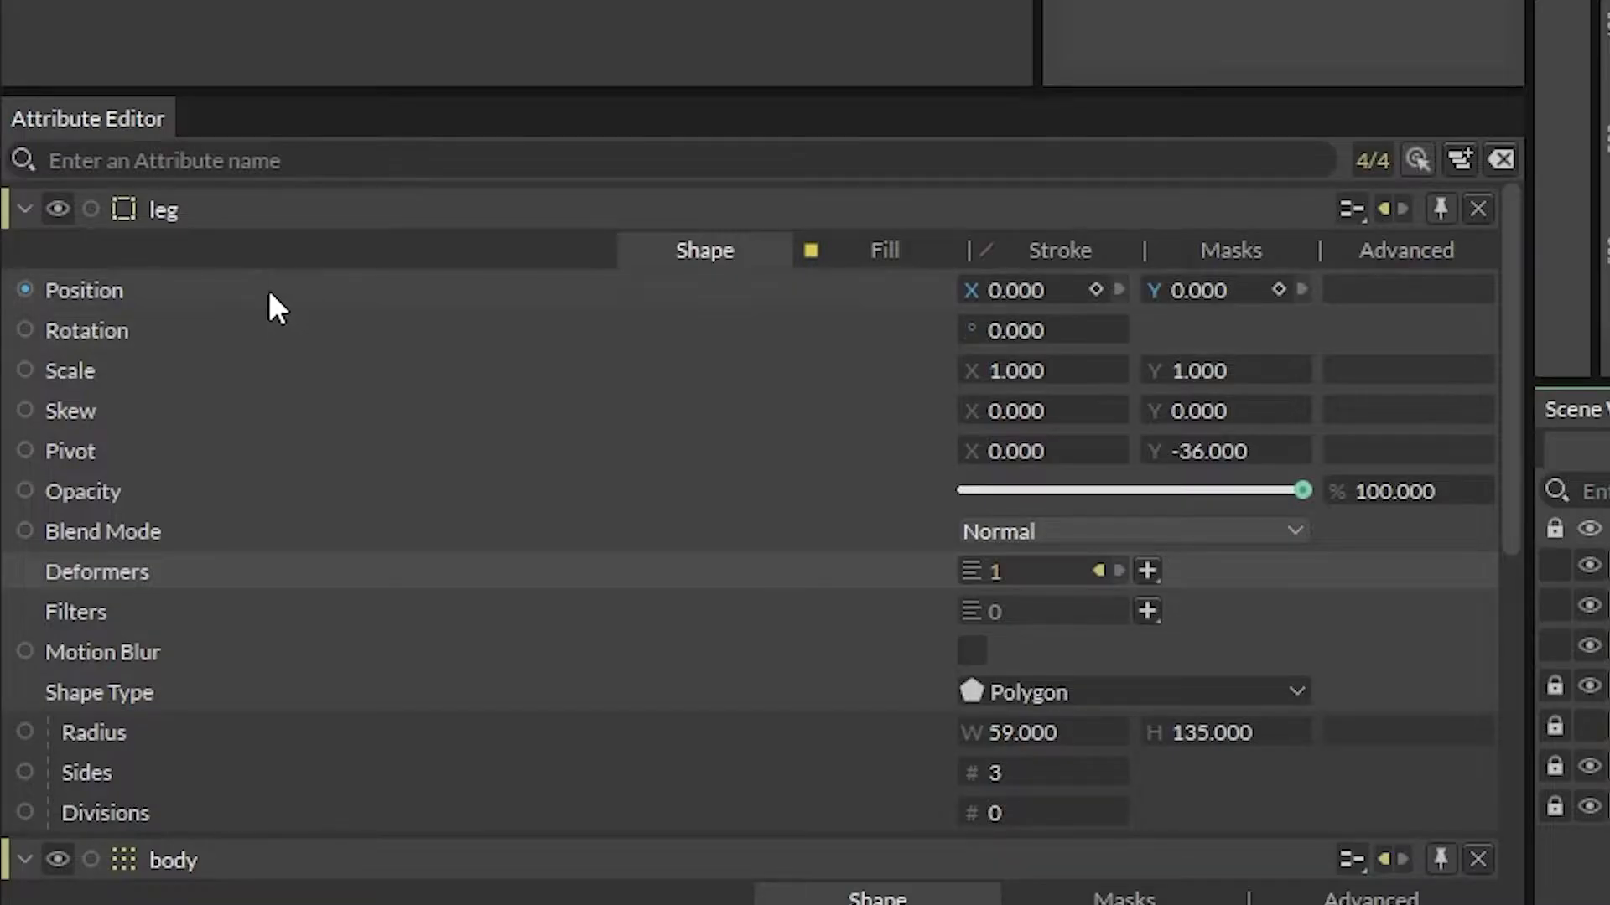
Add a Pathfinder behaviour to the leg's Position with bodyPath as its Input Shape.
right_click(241, 278)
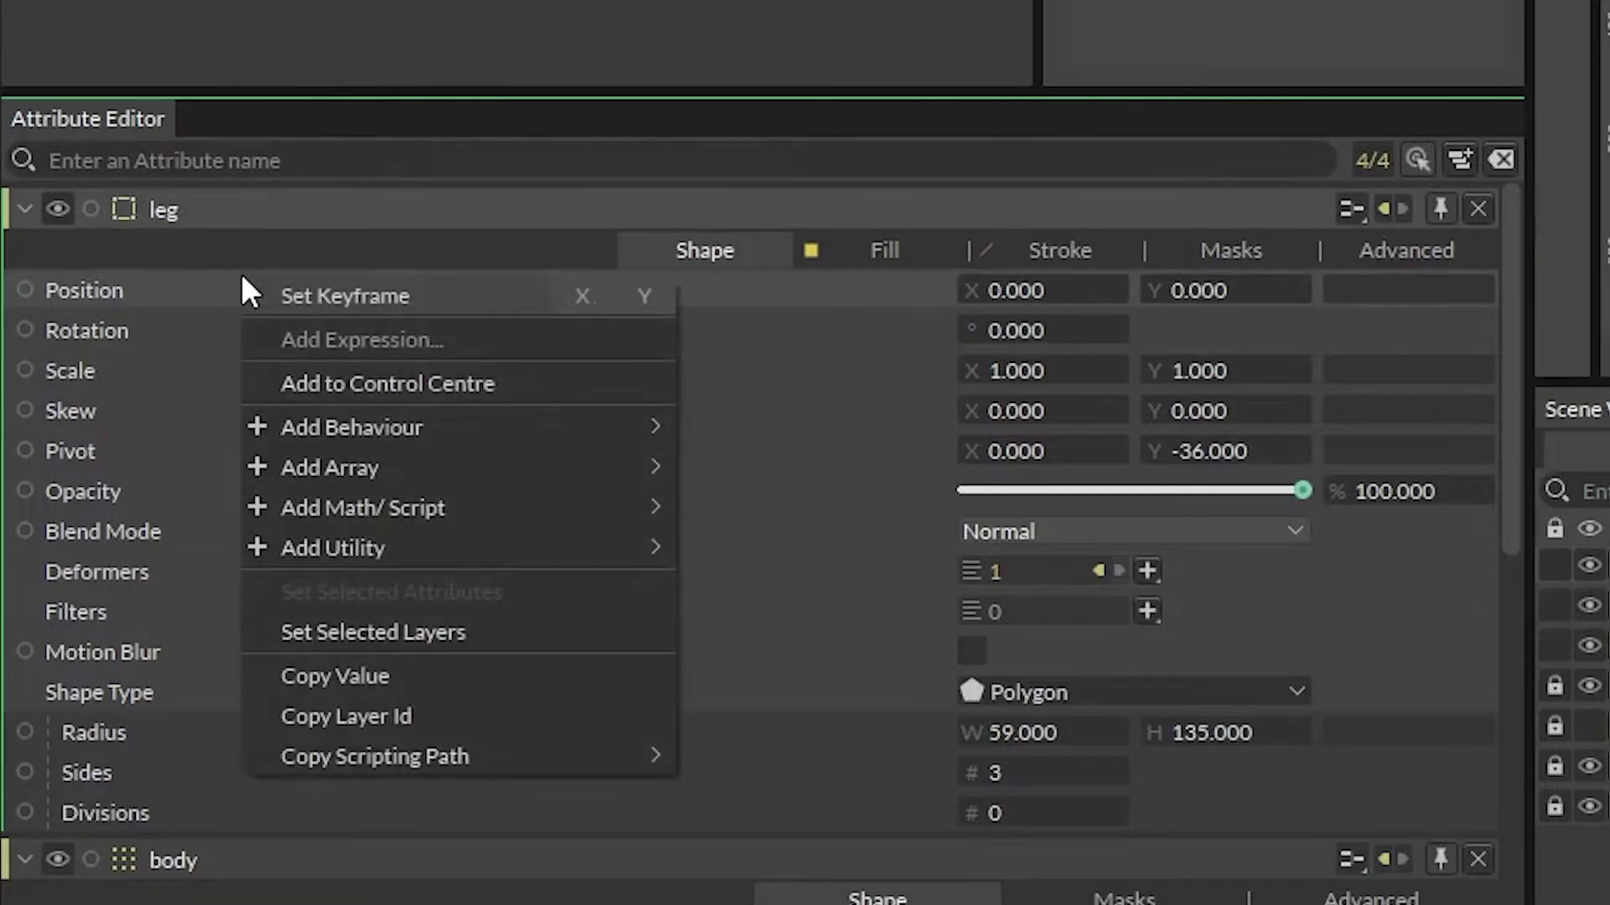
mouse_move(454, 431)
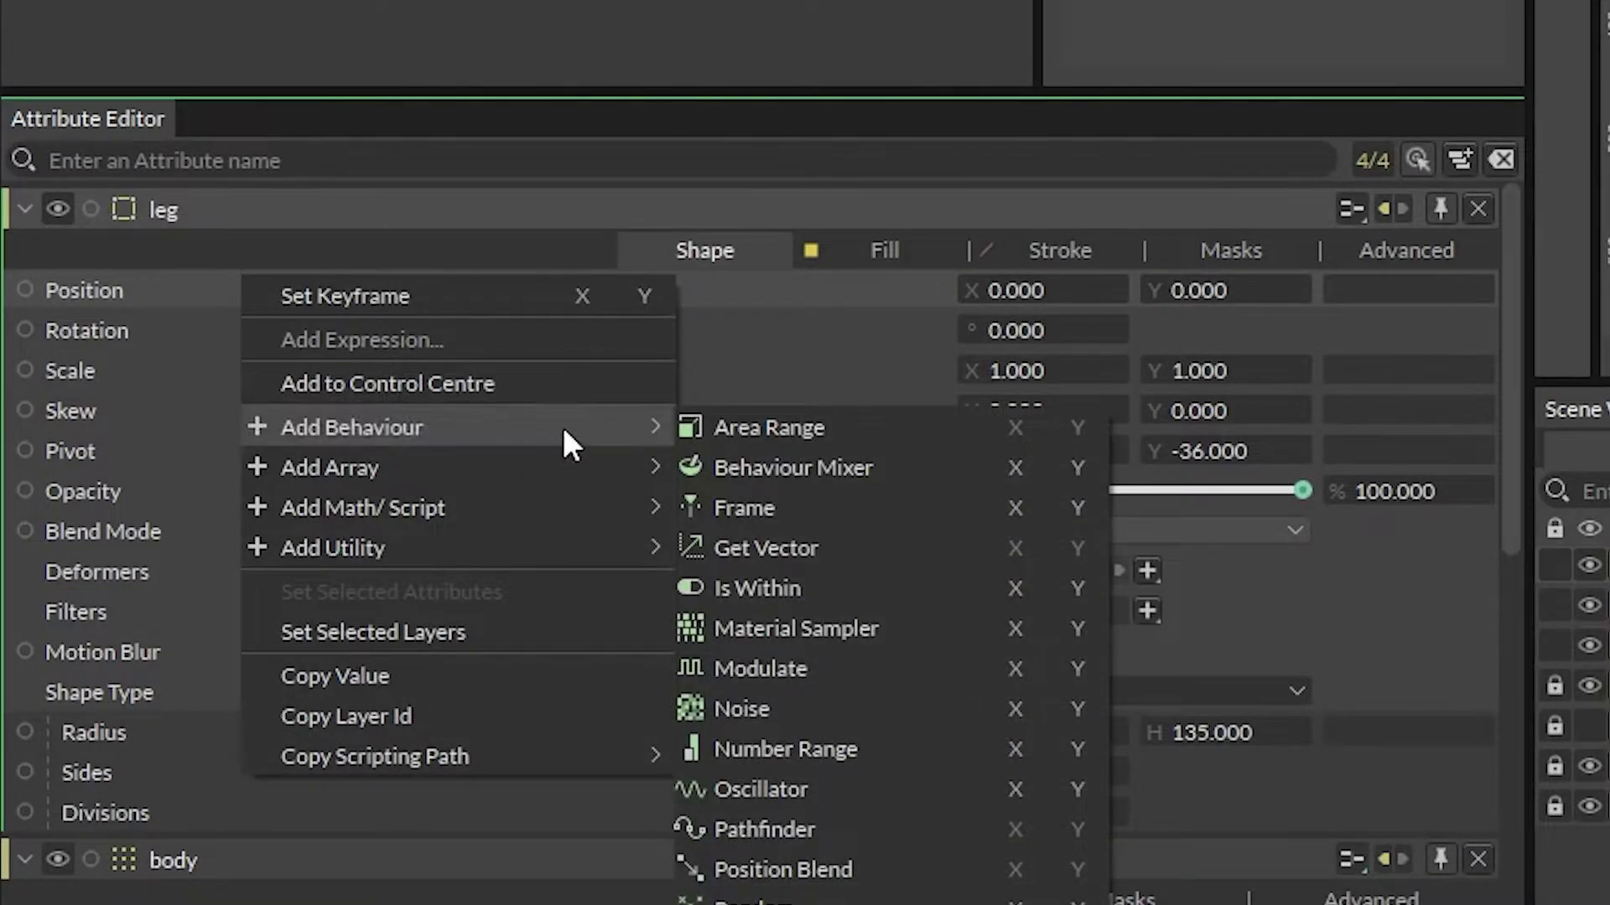
left_click(794, 828)
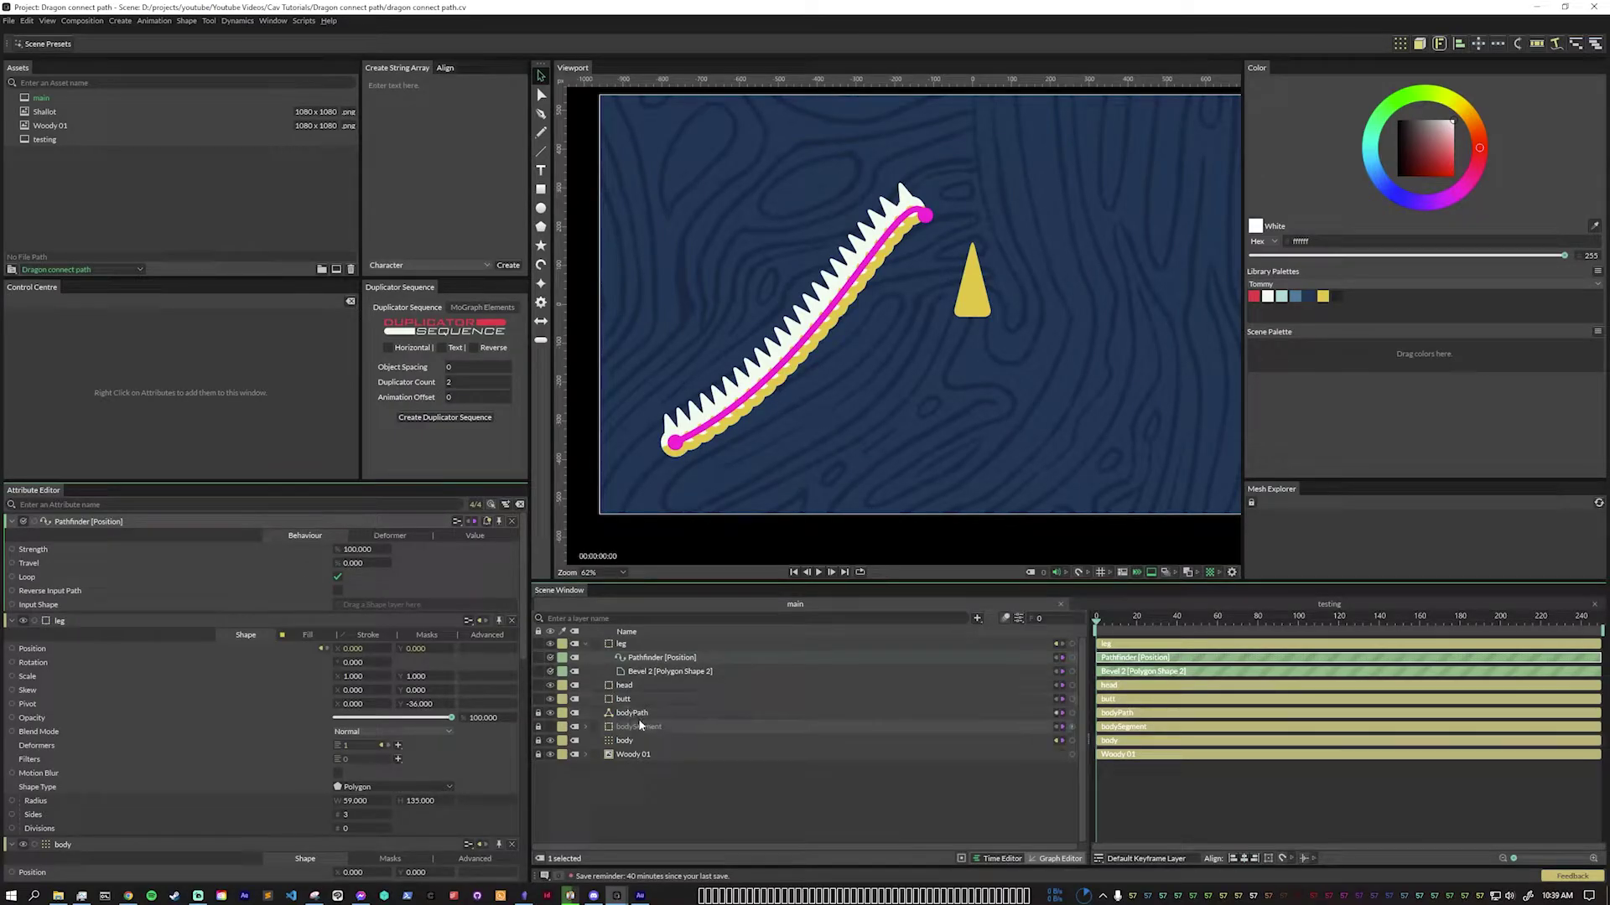
left_click_drag(633, 712, 435, 602)
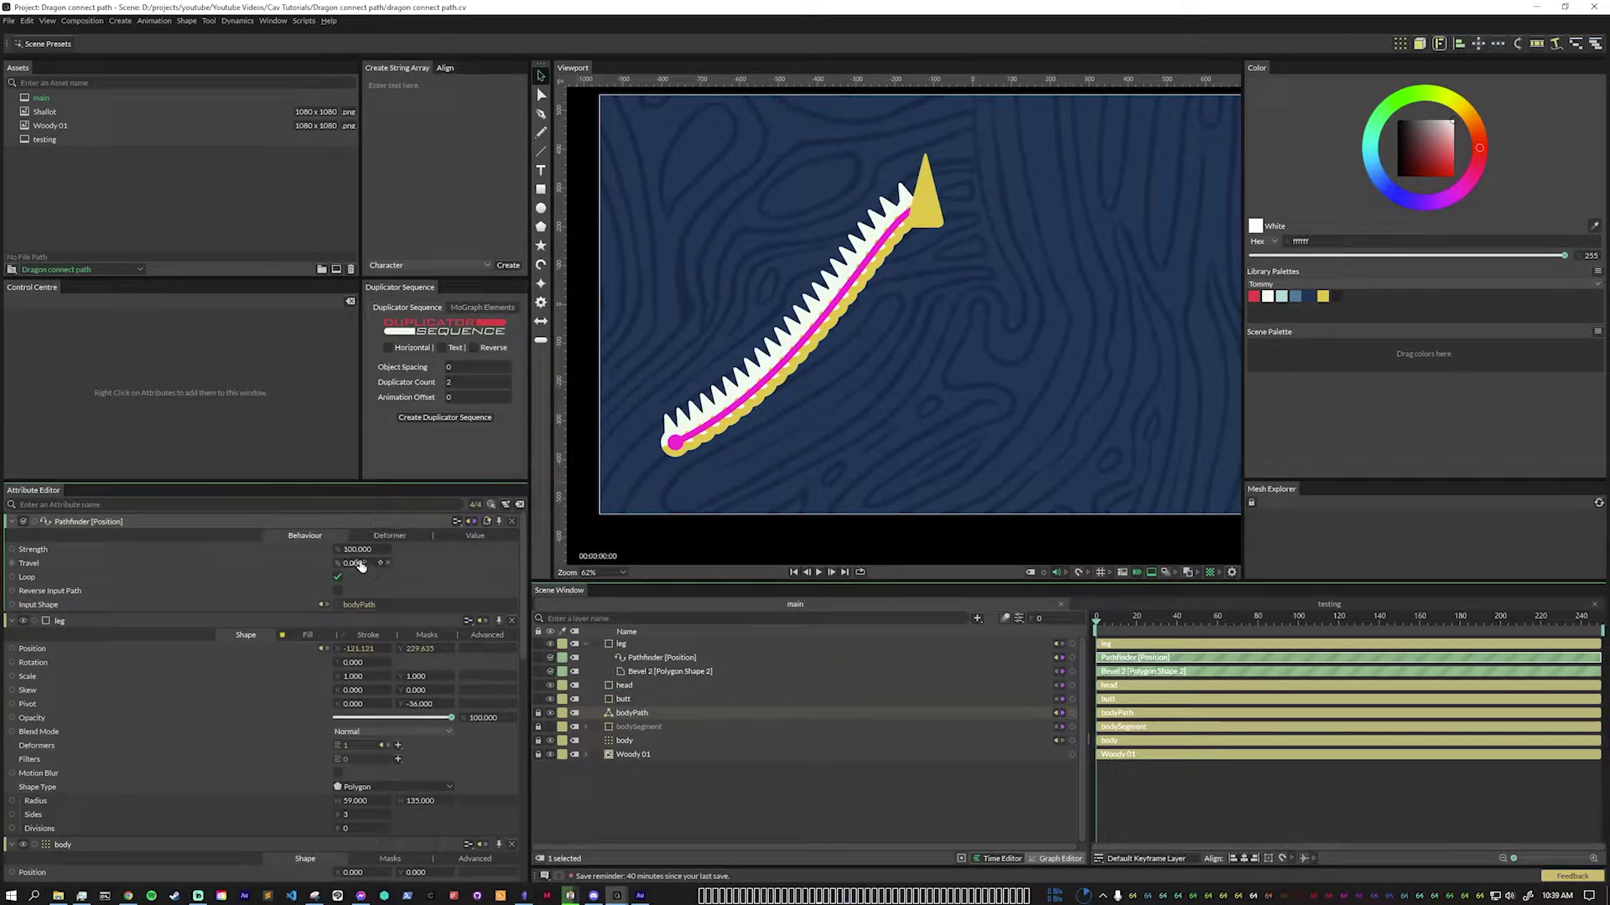
Set the Pathfinder Travel to -1 and rotate the leg to 160 degrees.
mouse_move(361, 566)
left_mouse_down()
mouse_move(249, 578)
mouse_move(354, 568)
left_mouse_up()
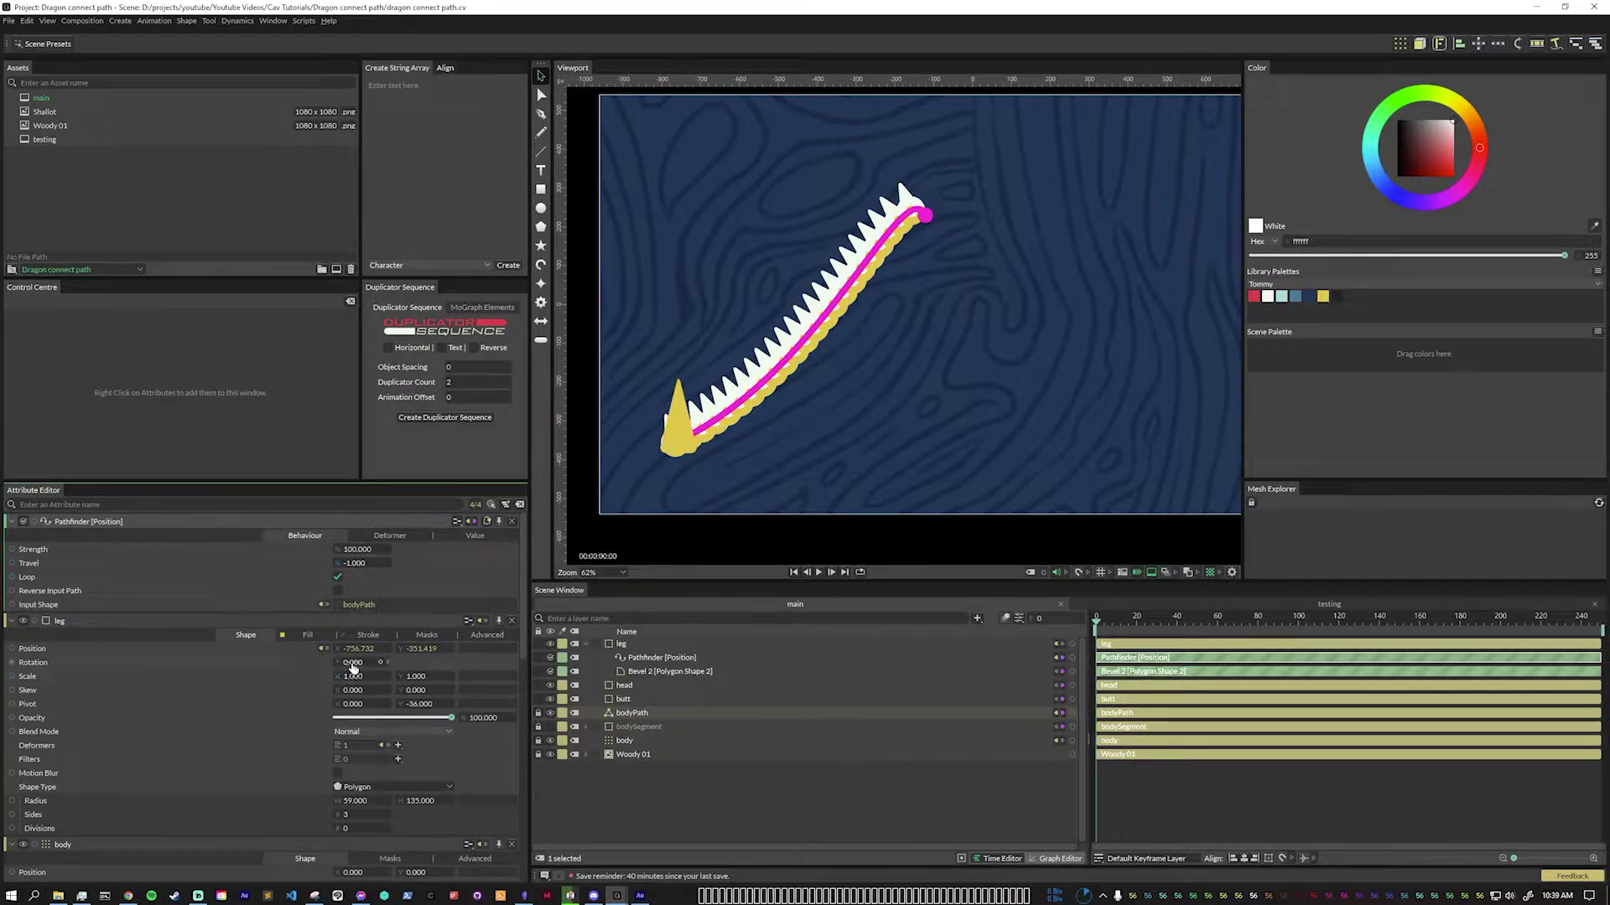
left_click_drag(352, 662, 470, 667)
left_click(621, 649)
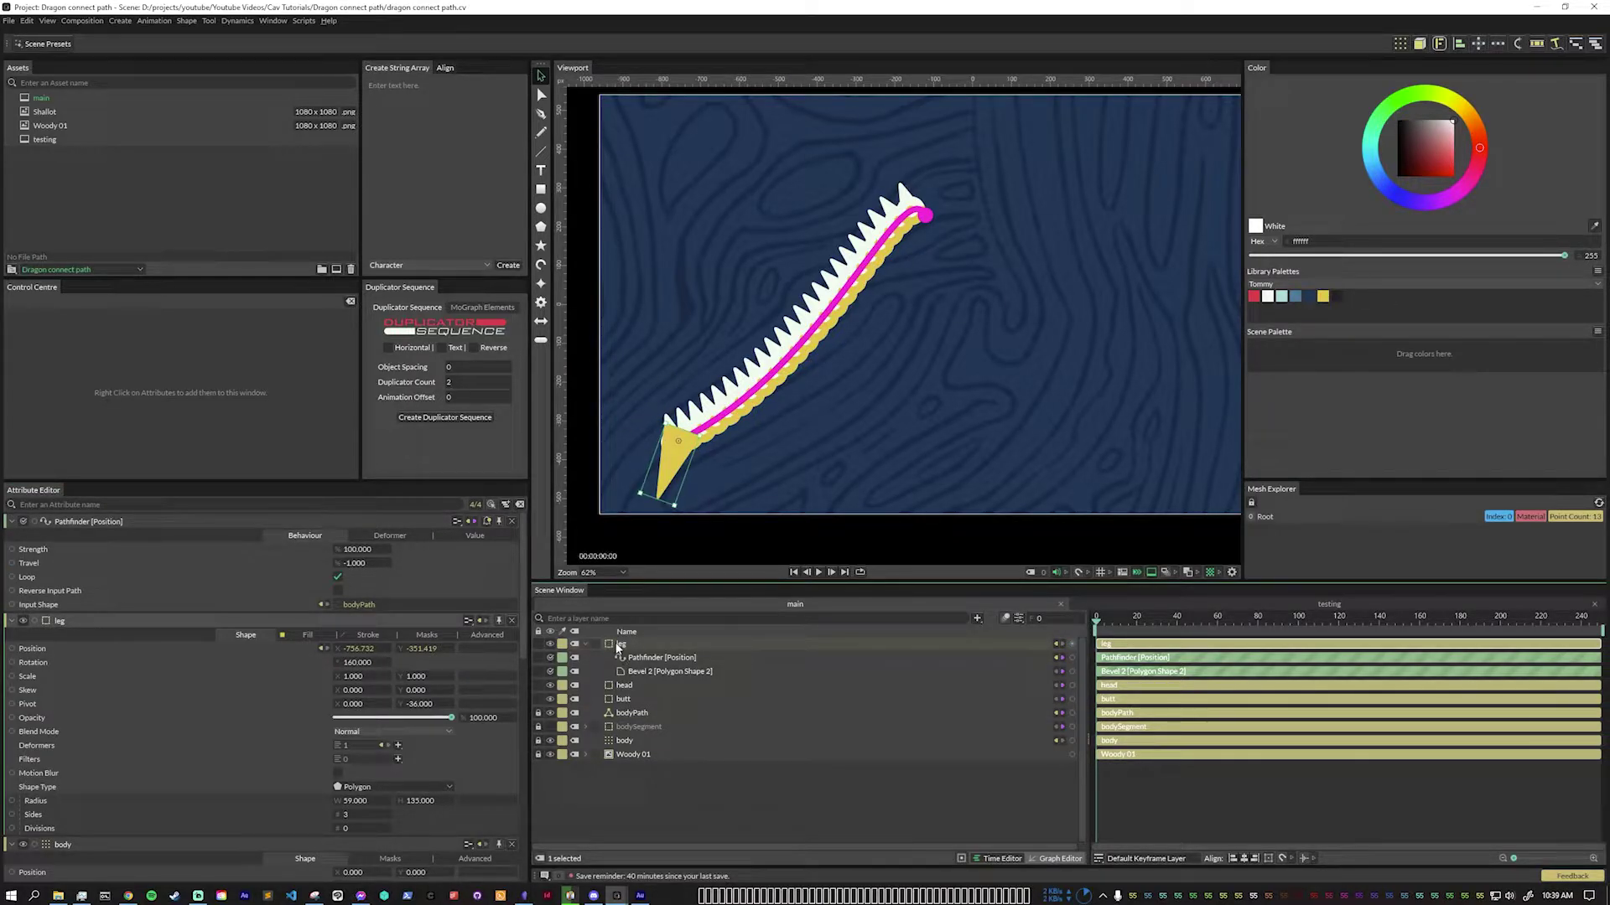
Duplicate the leg, delete the copy's Pathfinder, and connect the original Pathfinder to leg 1's Position.
key("ctrl+d")
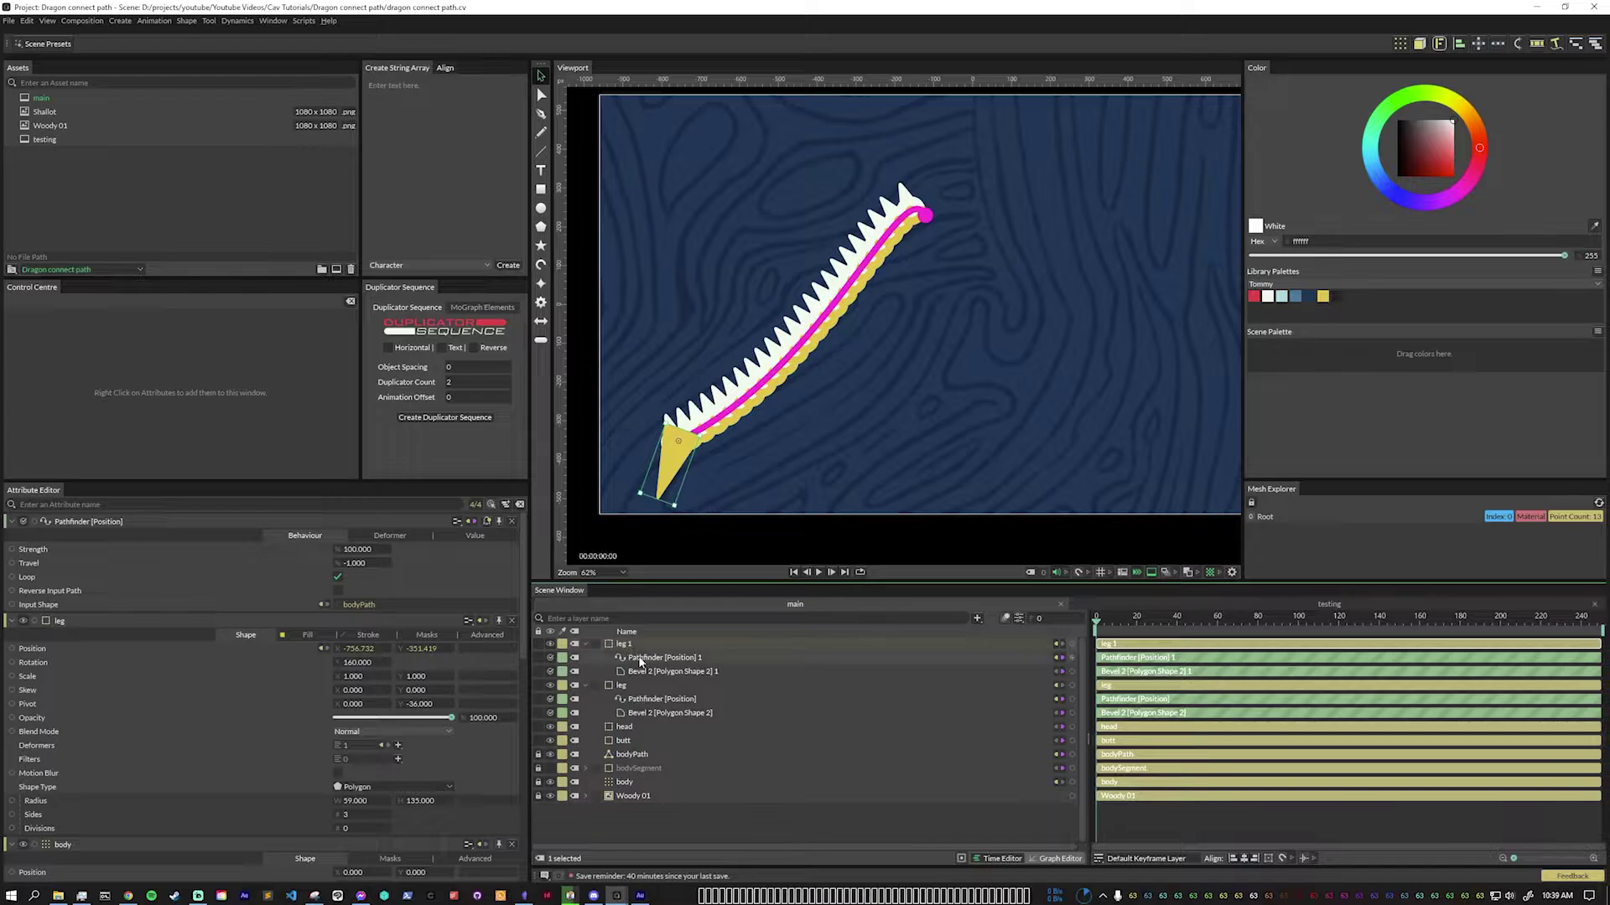
left_click(639, 657)
key("Delete")
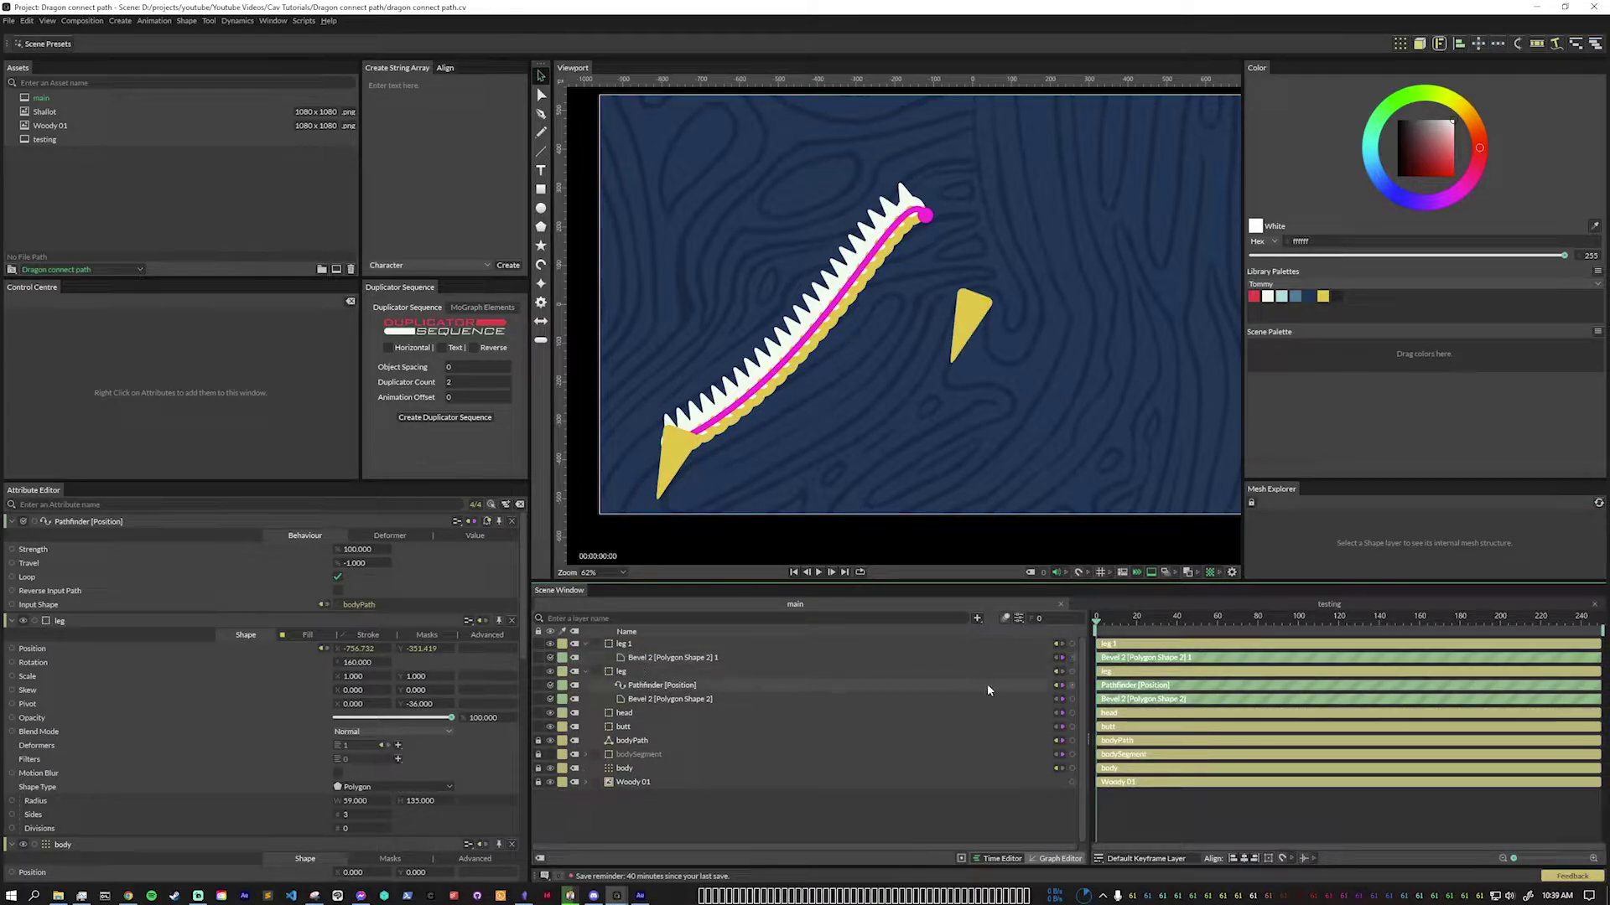
right_click(627, 642)
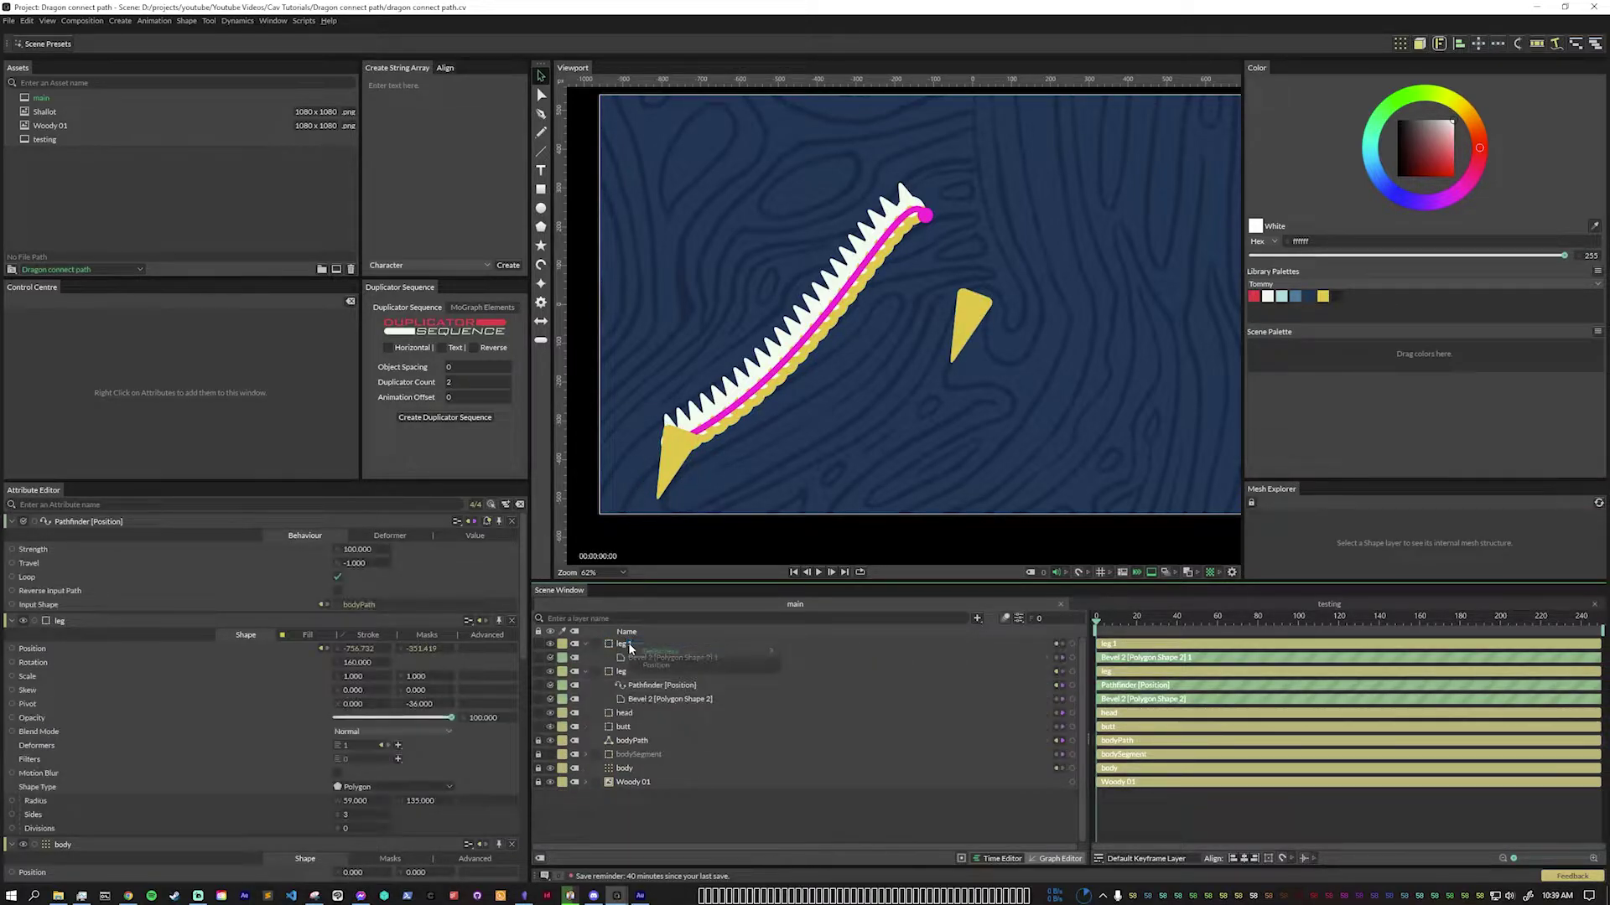
left_click(695, 665)
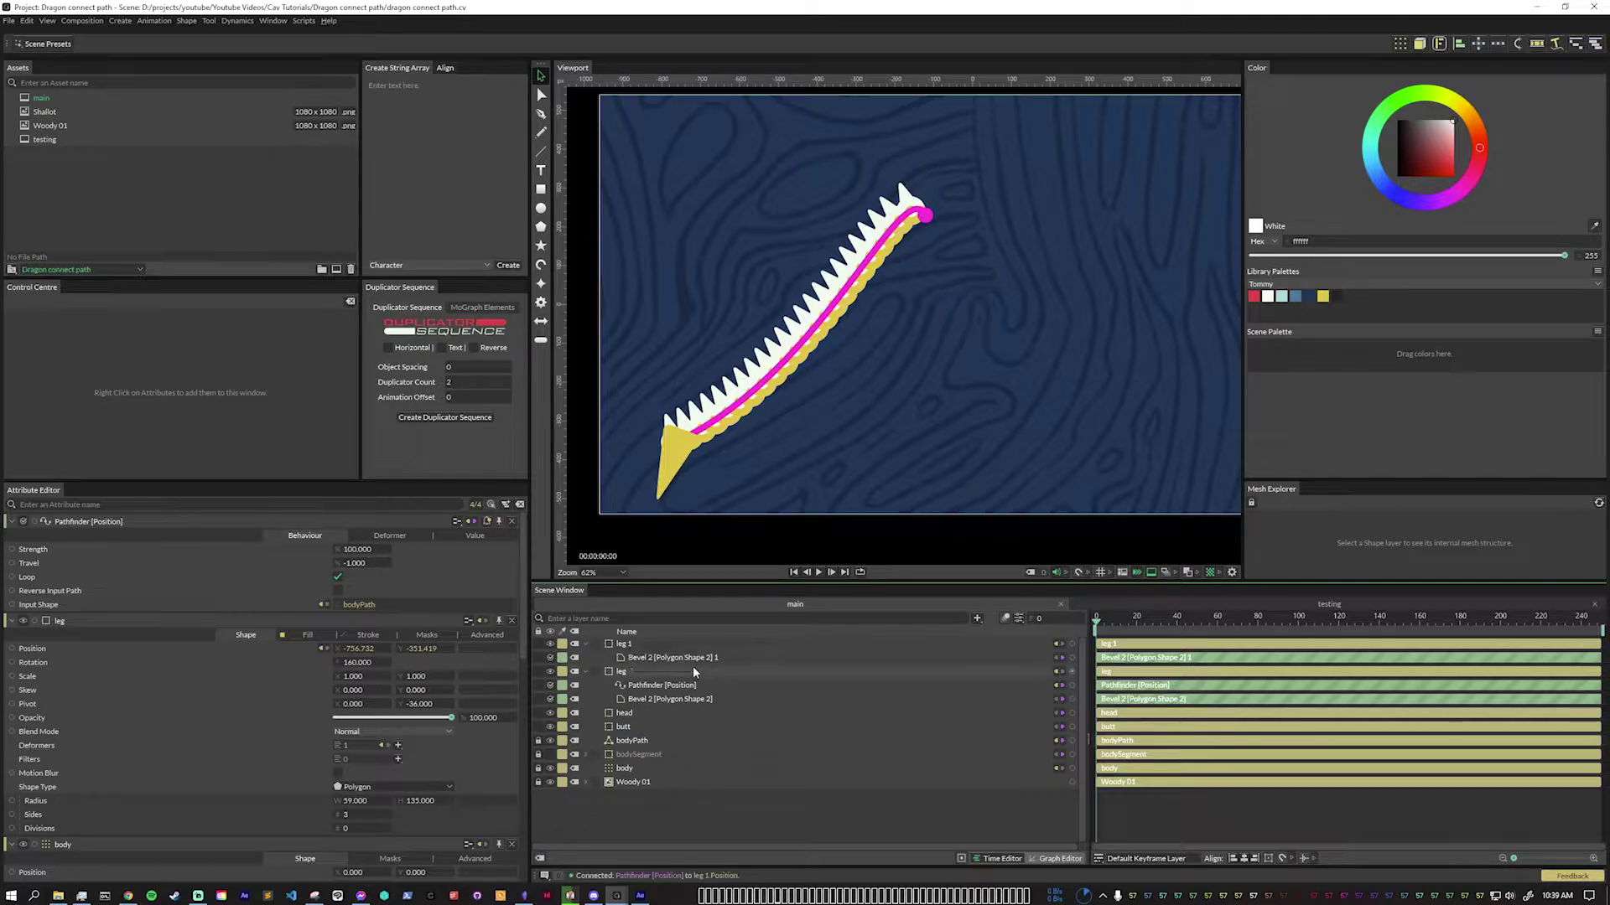
Rotate leg 1 to about 209 degrees, then test and undo a Travel change.
left_click(627, 644)
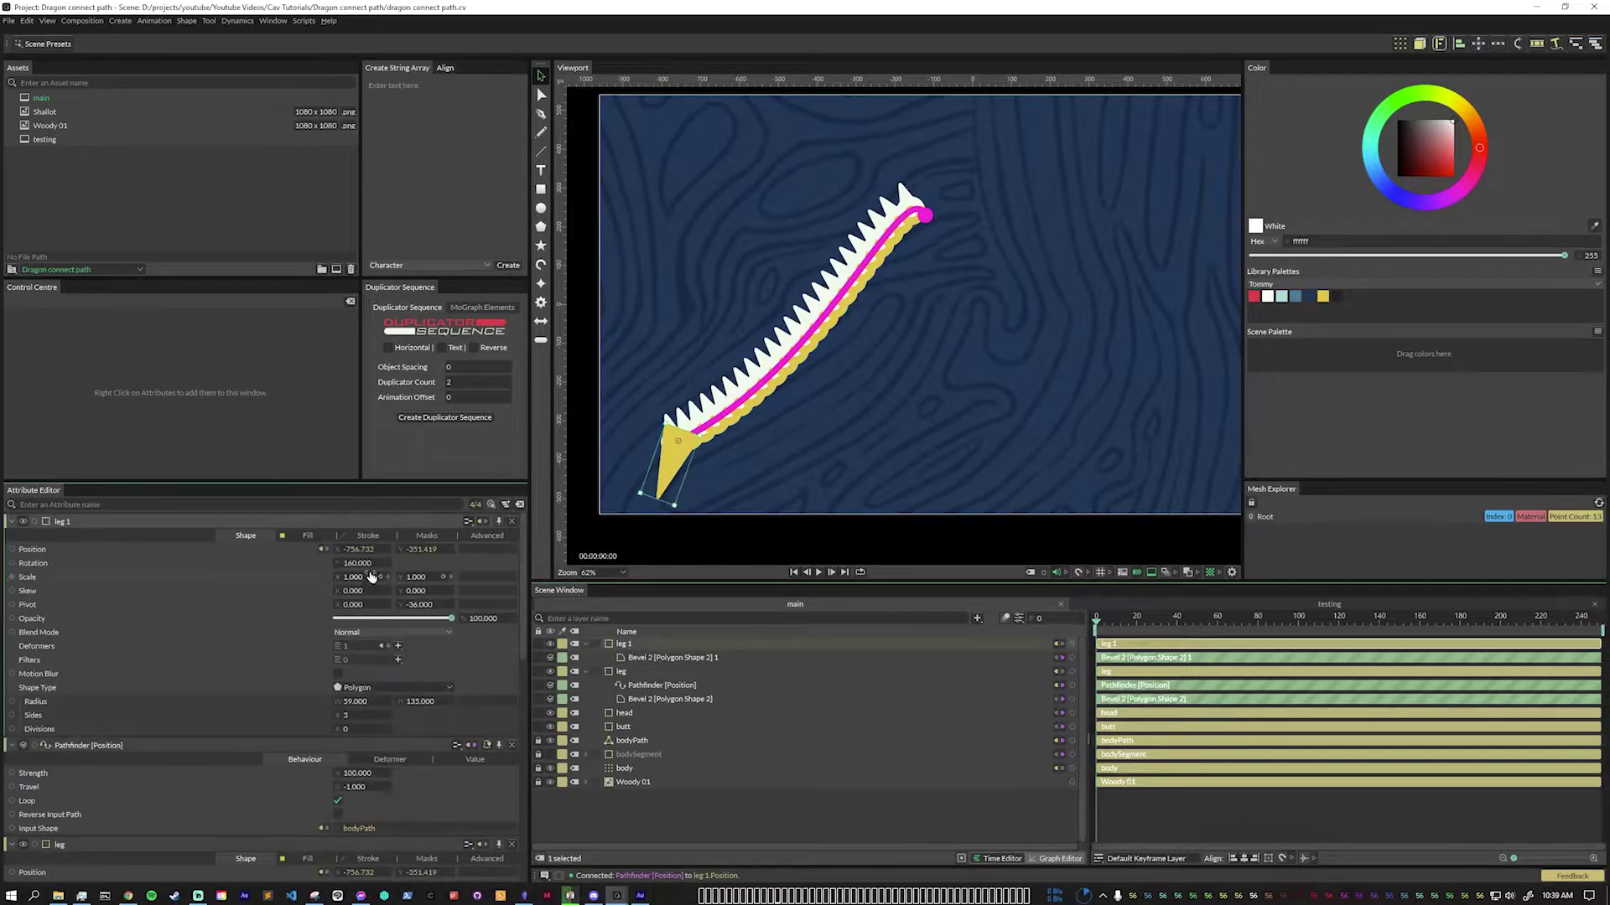
left_click_drag(356, 570, 396, 568)
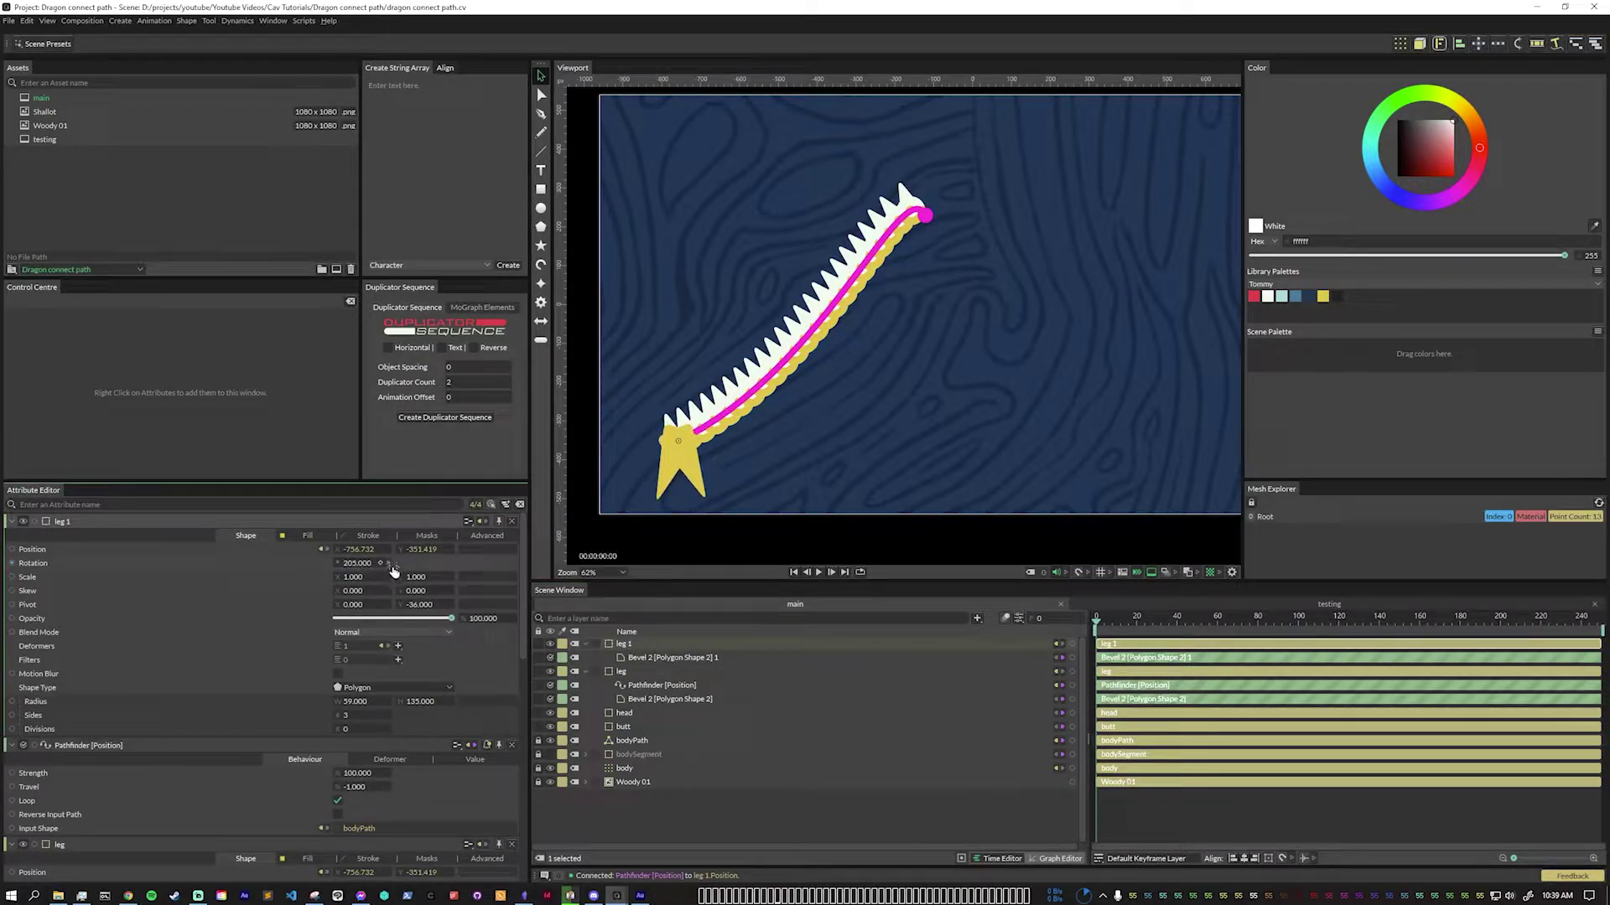
left_click(587, 644)
left_click(586, 643)
left_click(634, 686)
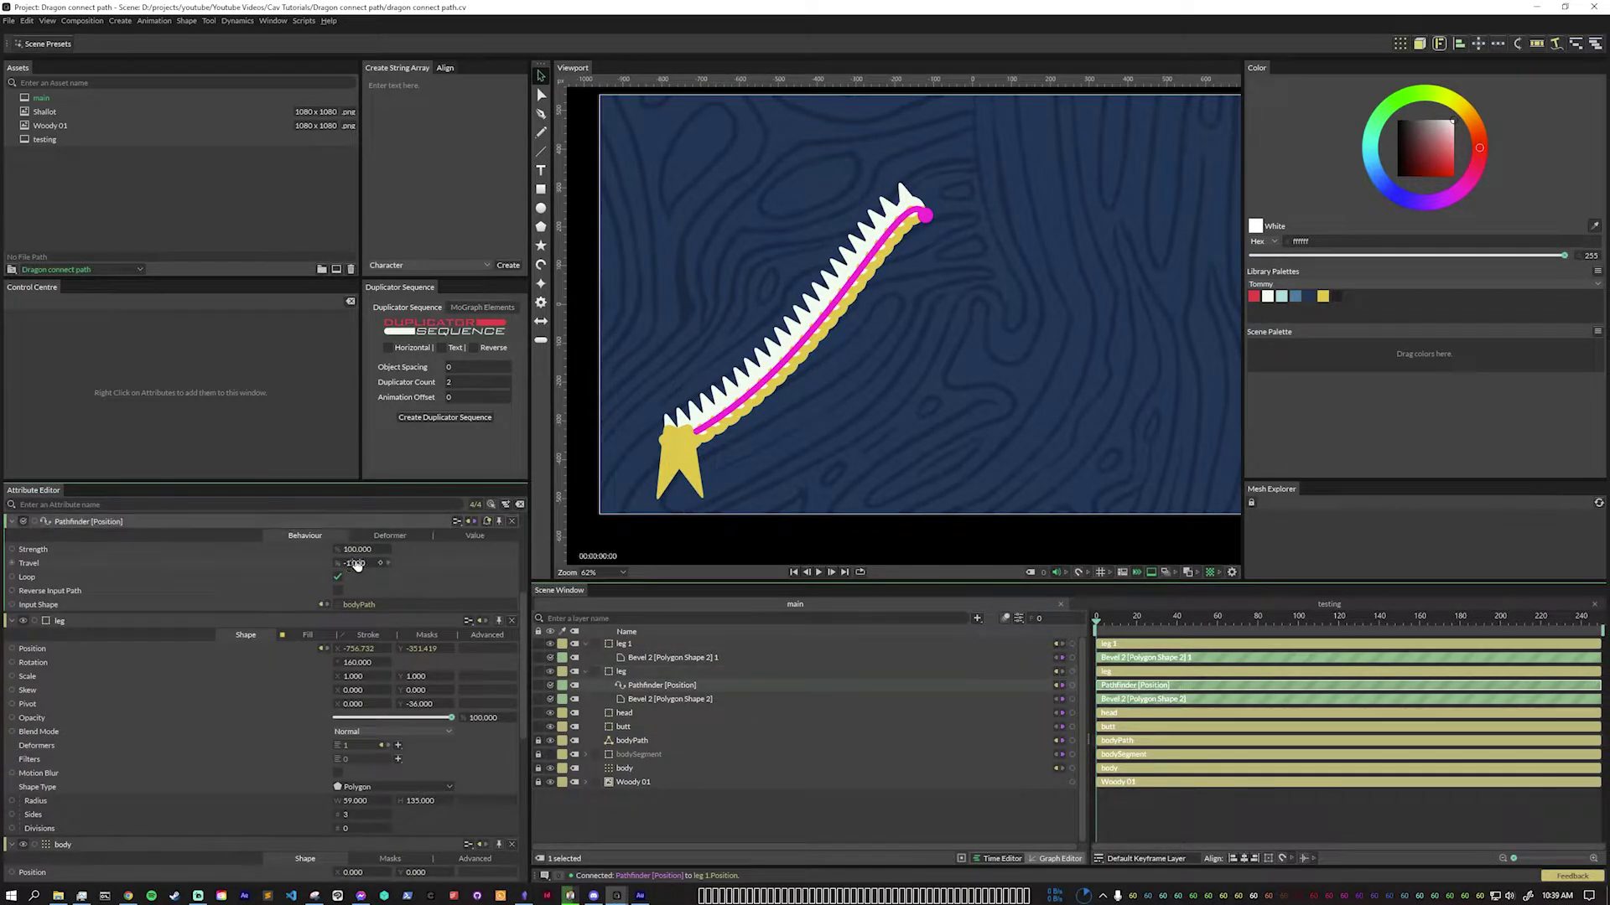
left_click_drag(357, 563, 491, 563)
key("ctrl+z")
Group both legs as 'legs' beneath the body layer and move the body path's tail point.
left_click(627, 656)
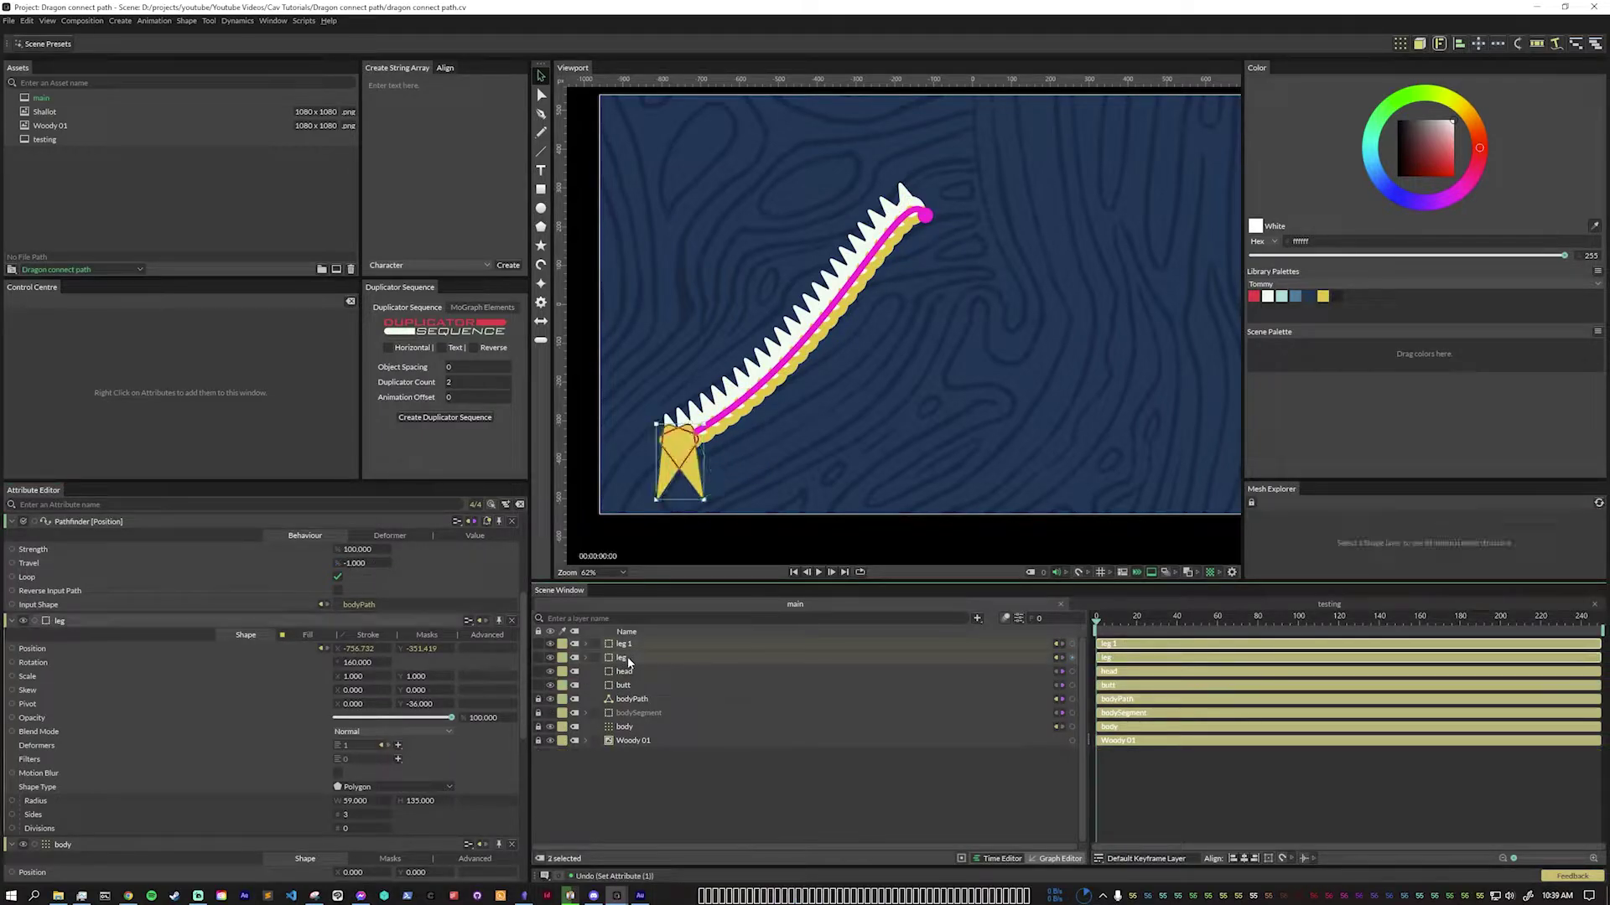
key("ctrl+g")
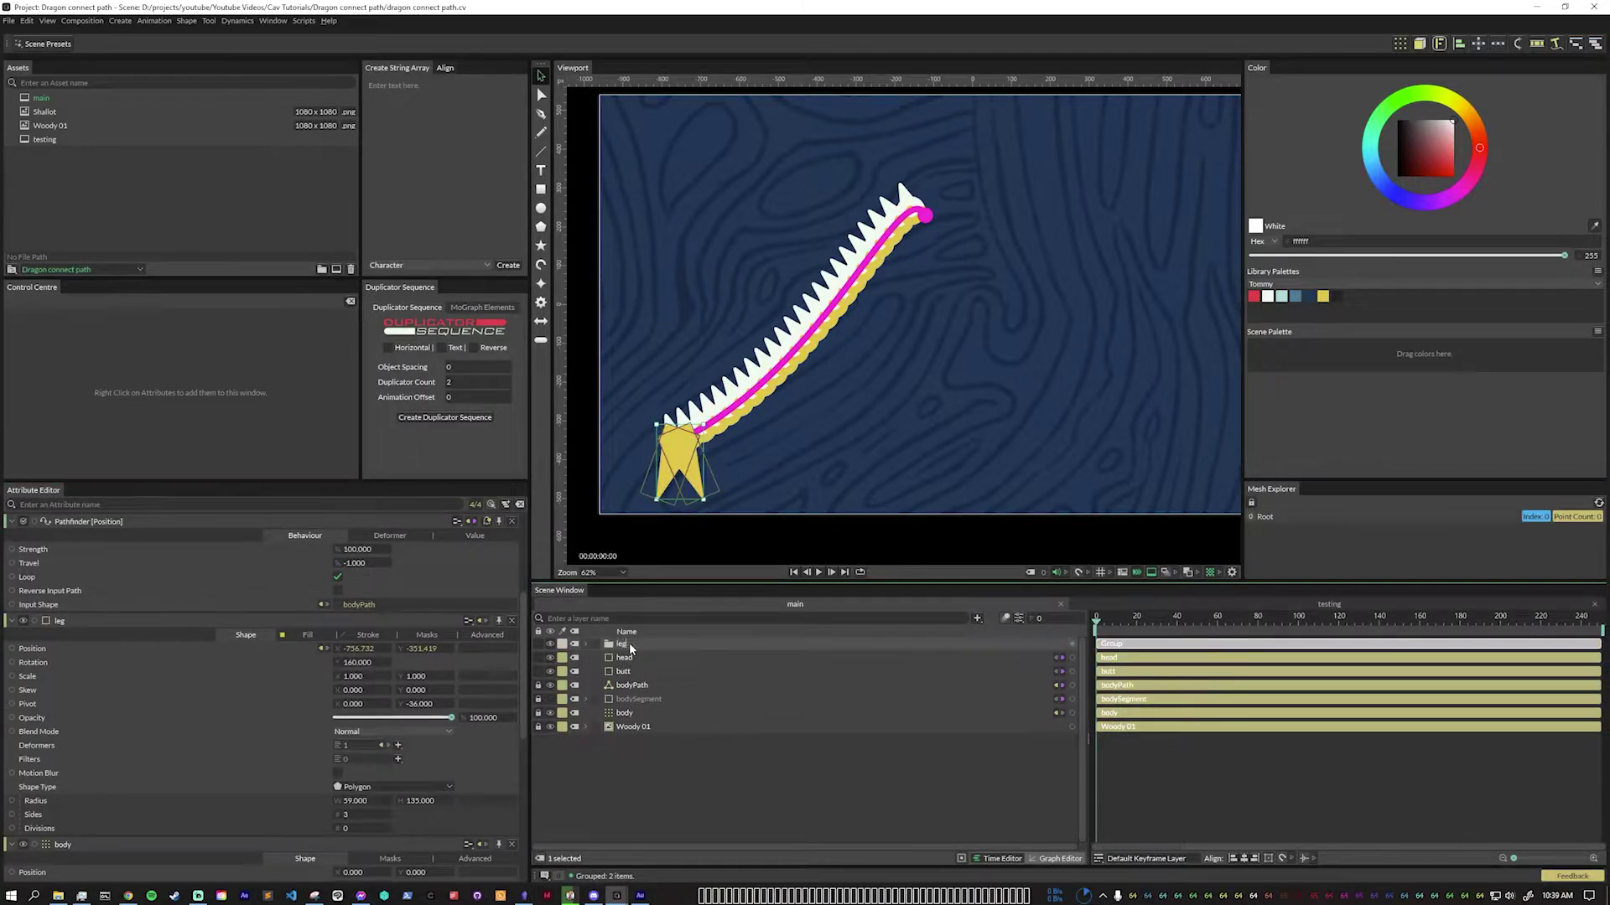
left_click_drag(630, 648, 629, 725)
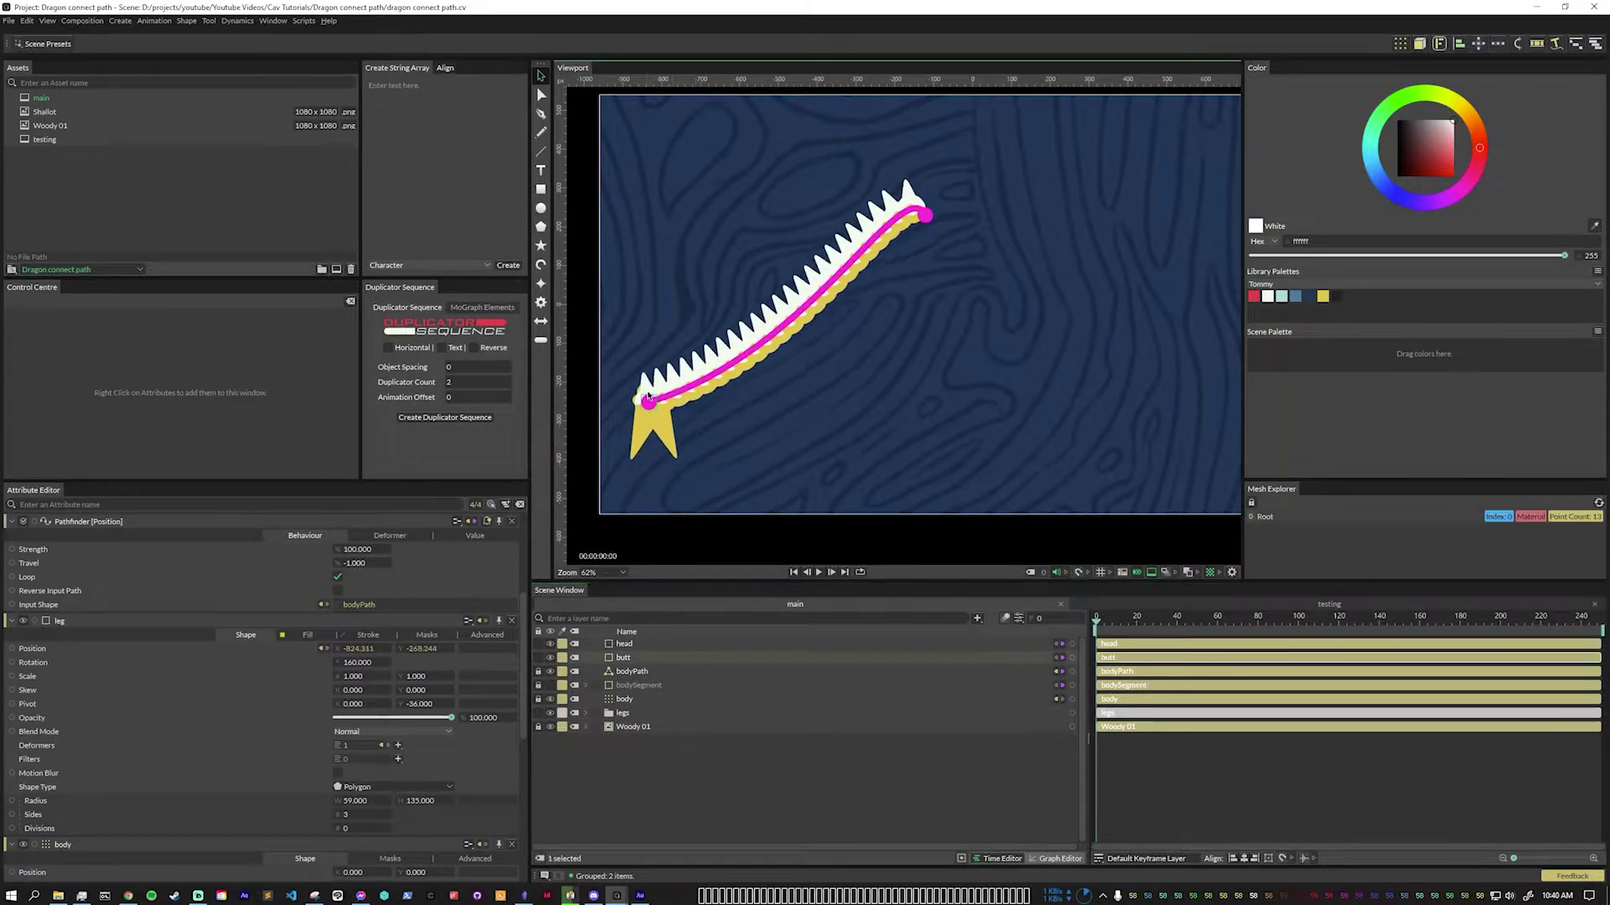
mouse_move(648, 392)
left_mouse_down()
mouse_move(747, 305)
mouse_move(757, 425)
mouse_move(640, 405)
mouse_move(693, 413)
mouse_move(665, 419)
left_mouse_up()
left_click(661, 776)
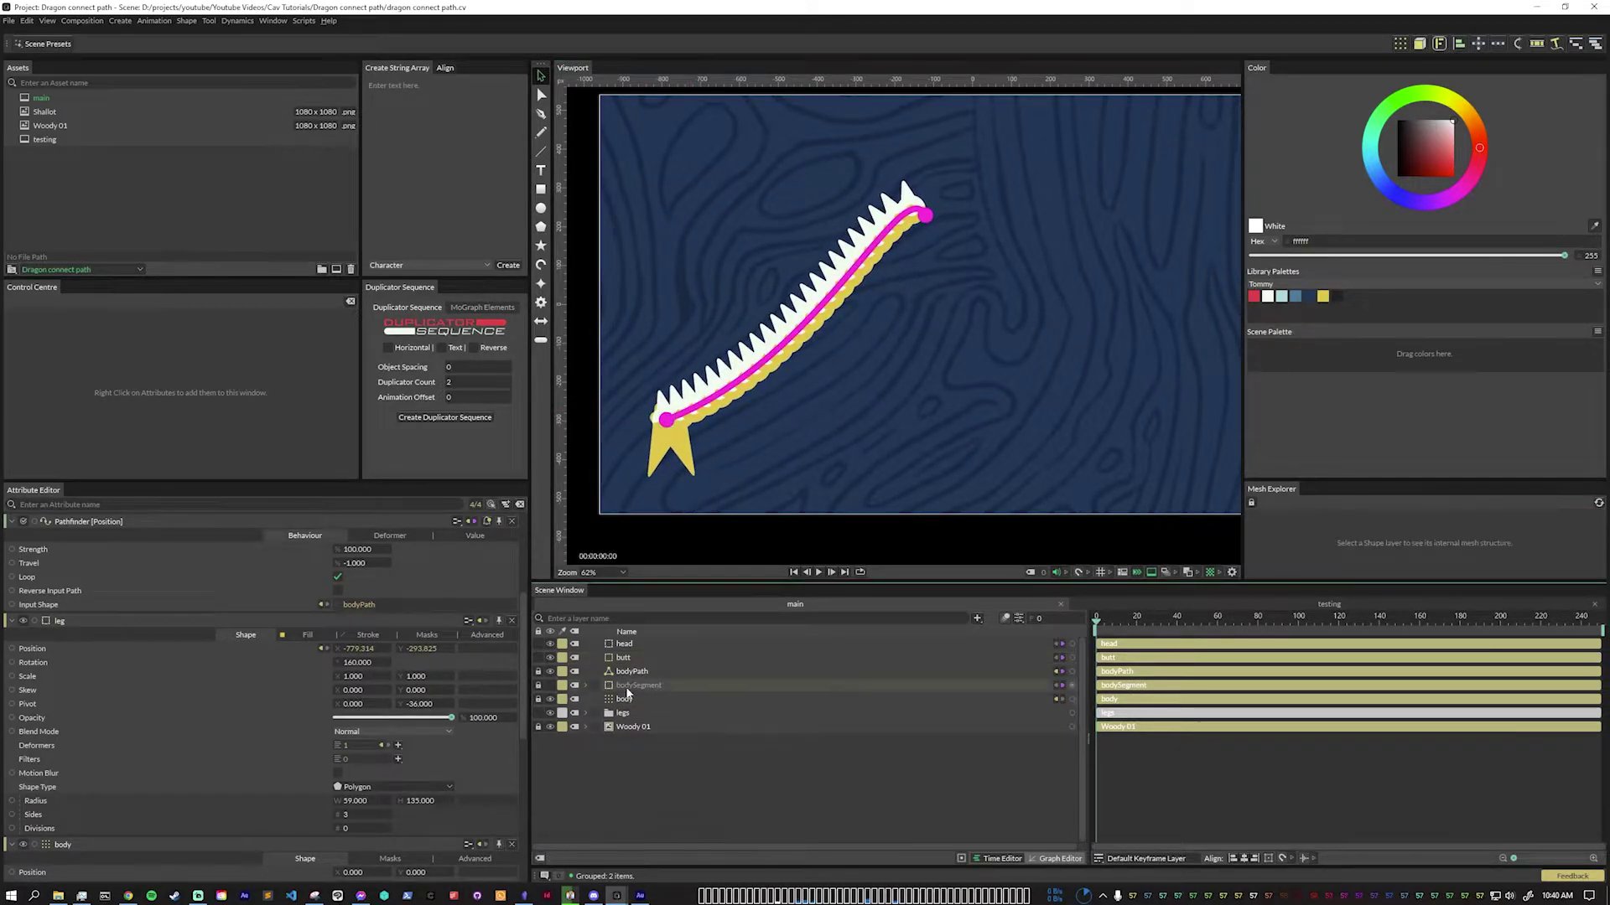
Duplicate the legs group as 'arms' and slide its Pathfinder Travel to 37.5.
left_click(622, 715)
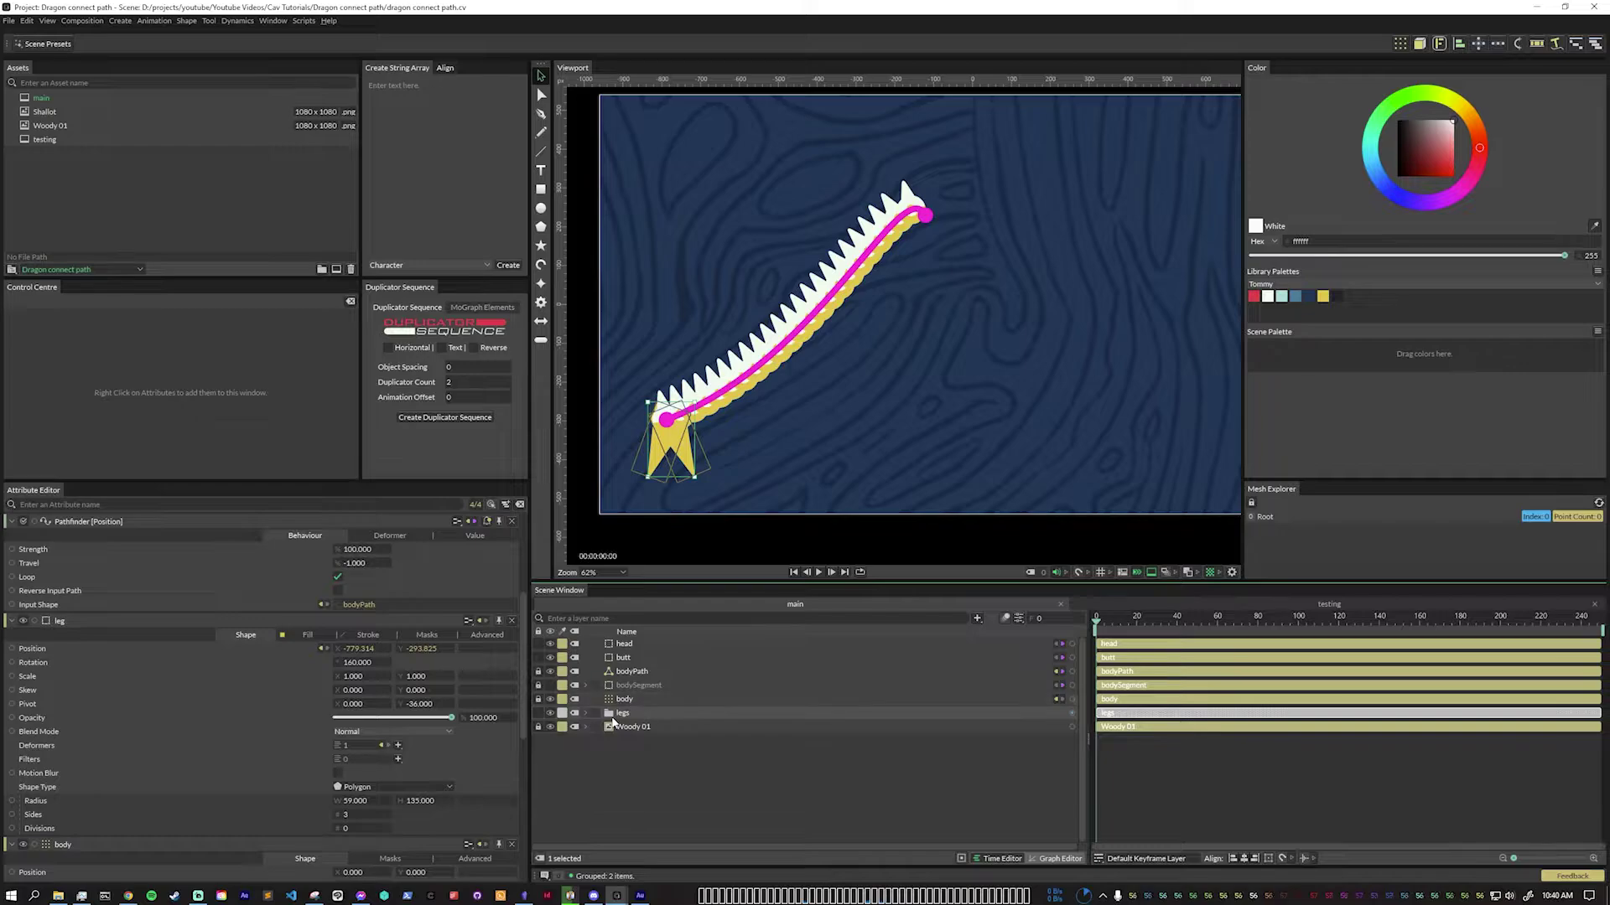
key("ctrl+d")
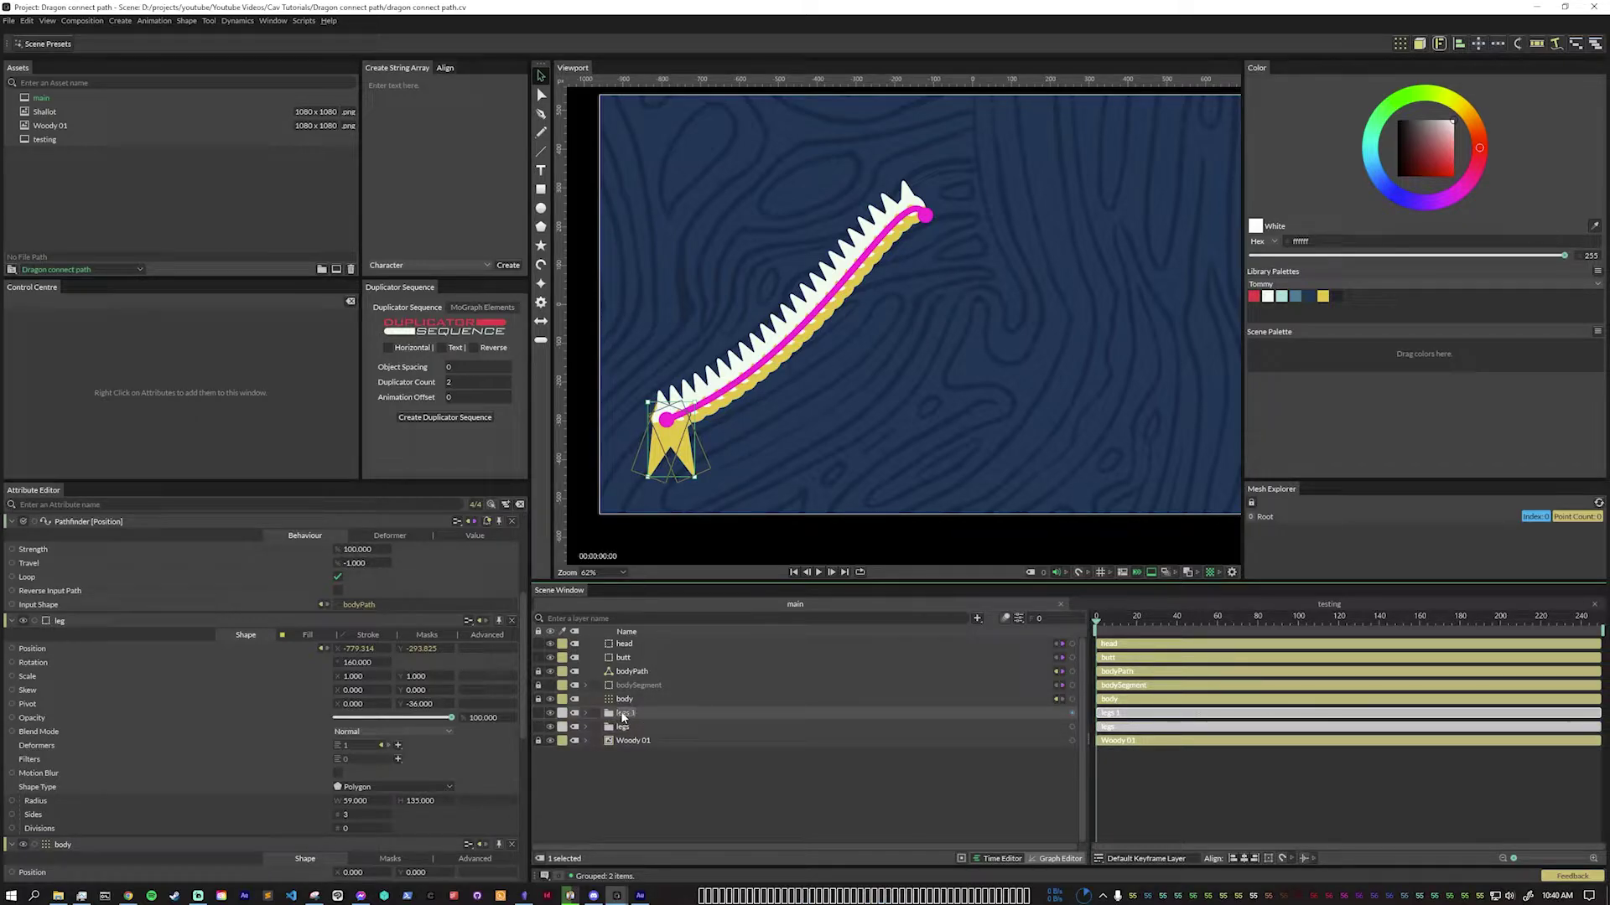
left_click(622, 715)
type("arms")
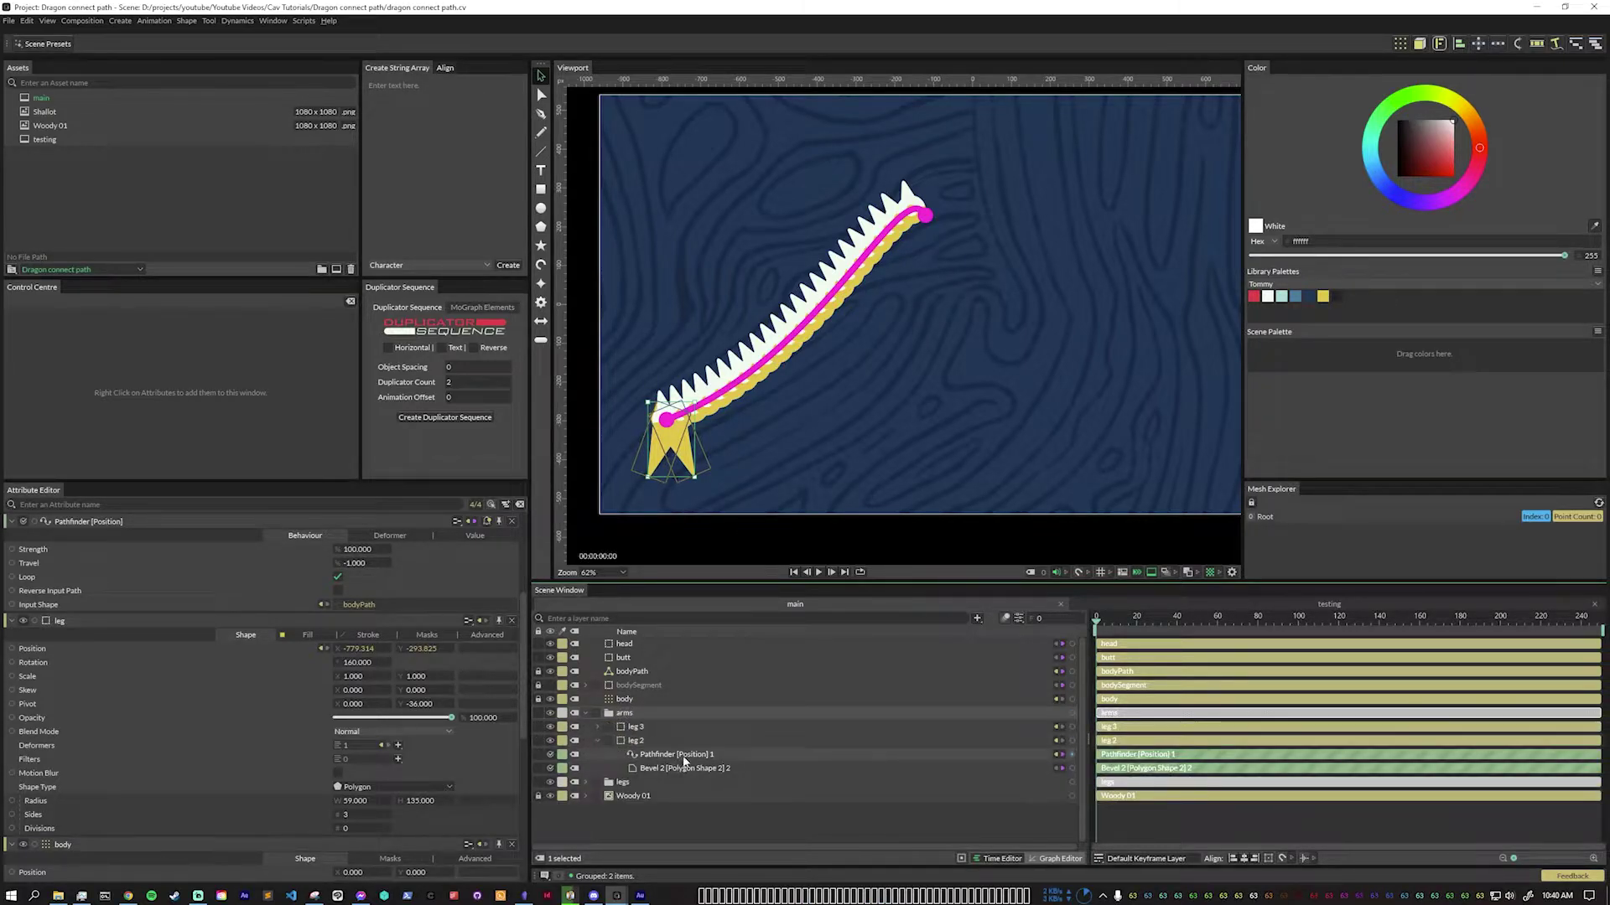
left_click(676, 754)
left_click_drag(359, 569, 403, 567)
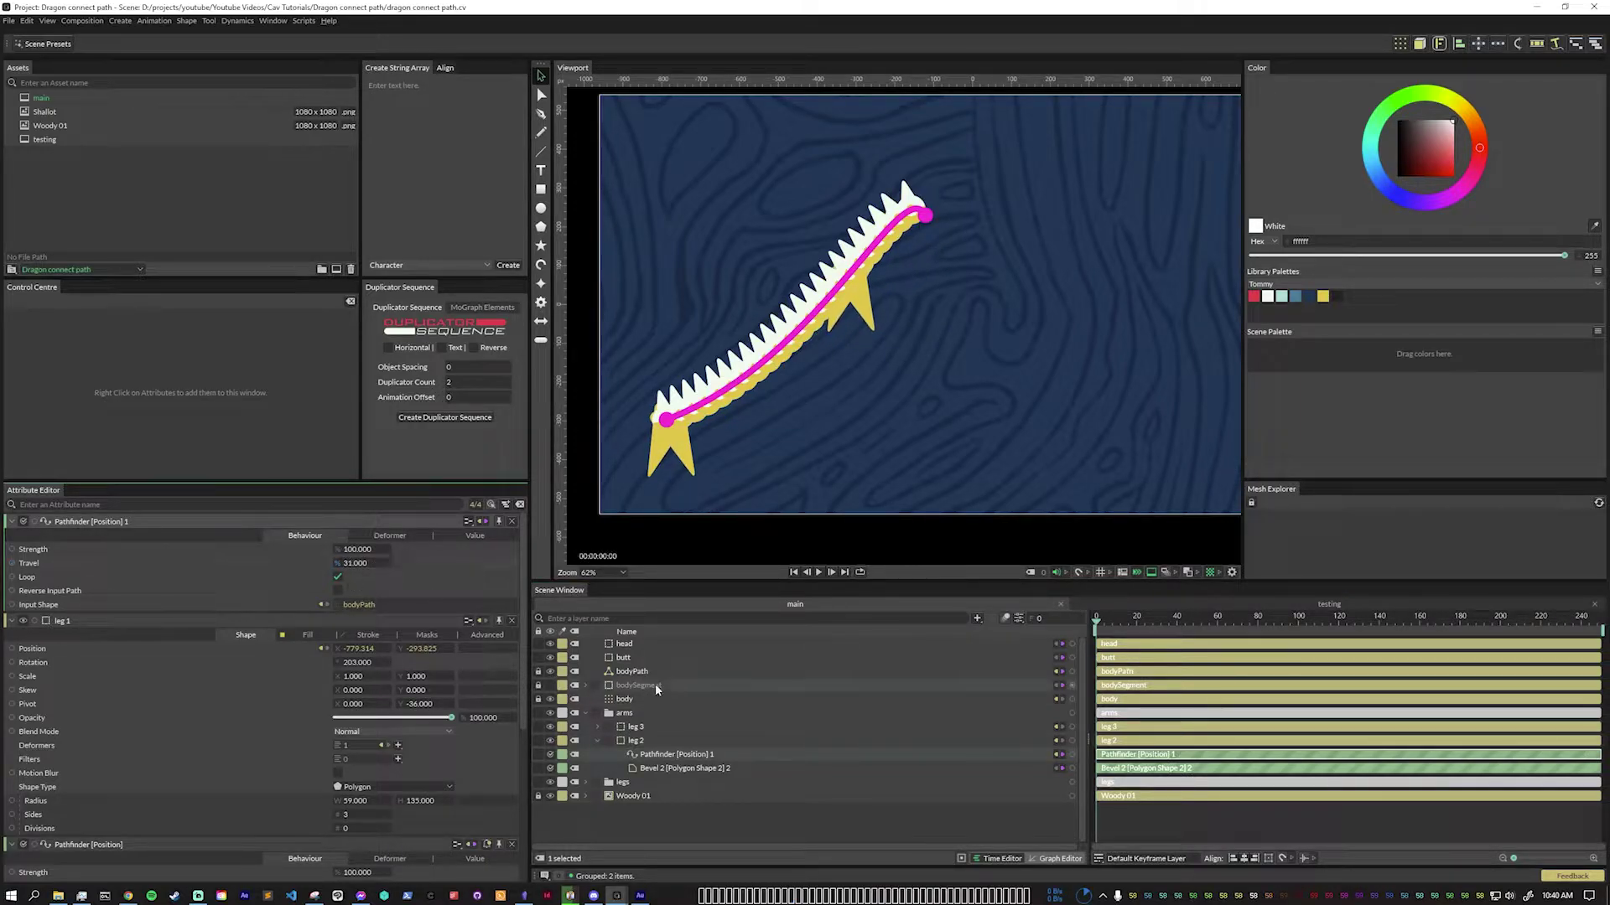
Rotate leg 2 inside the arms group to about 211 degrees.
left_click(631, 713)
left_click(636, 741)
left_click_drag(356, 568, 419, 557)
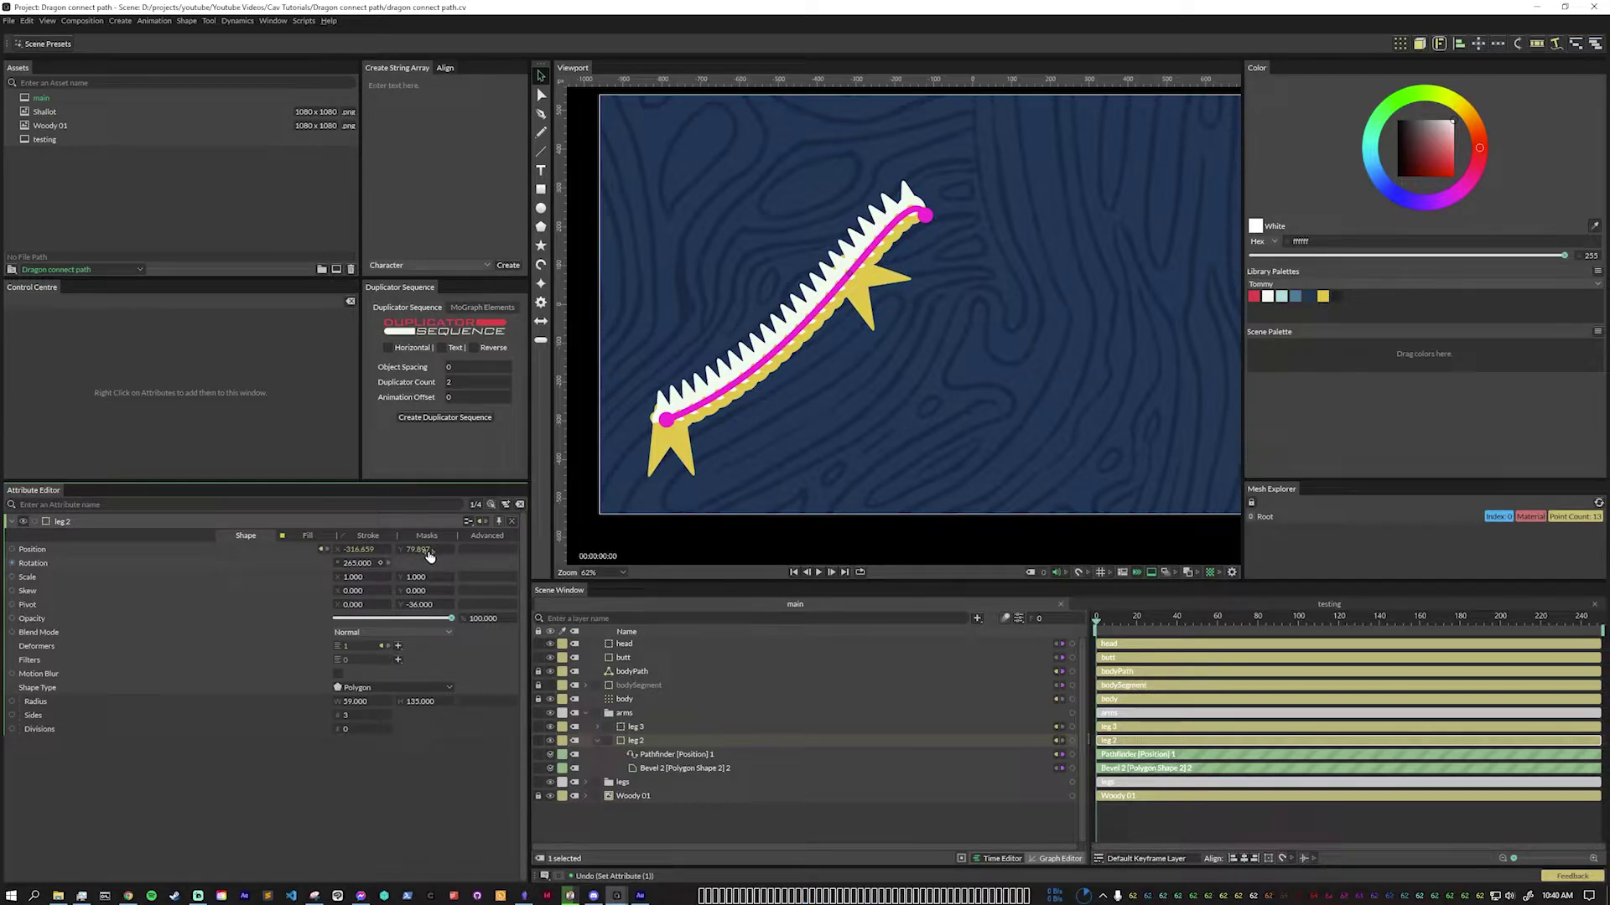
Drag the spine's endpoints to straighten it toward the upper right.
left_click(919, 371)
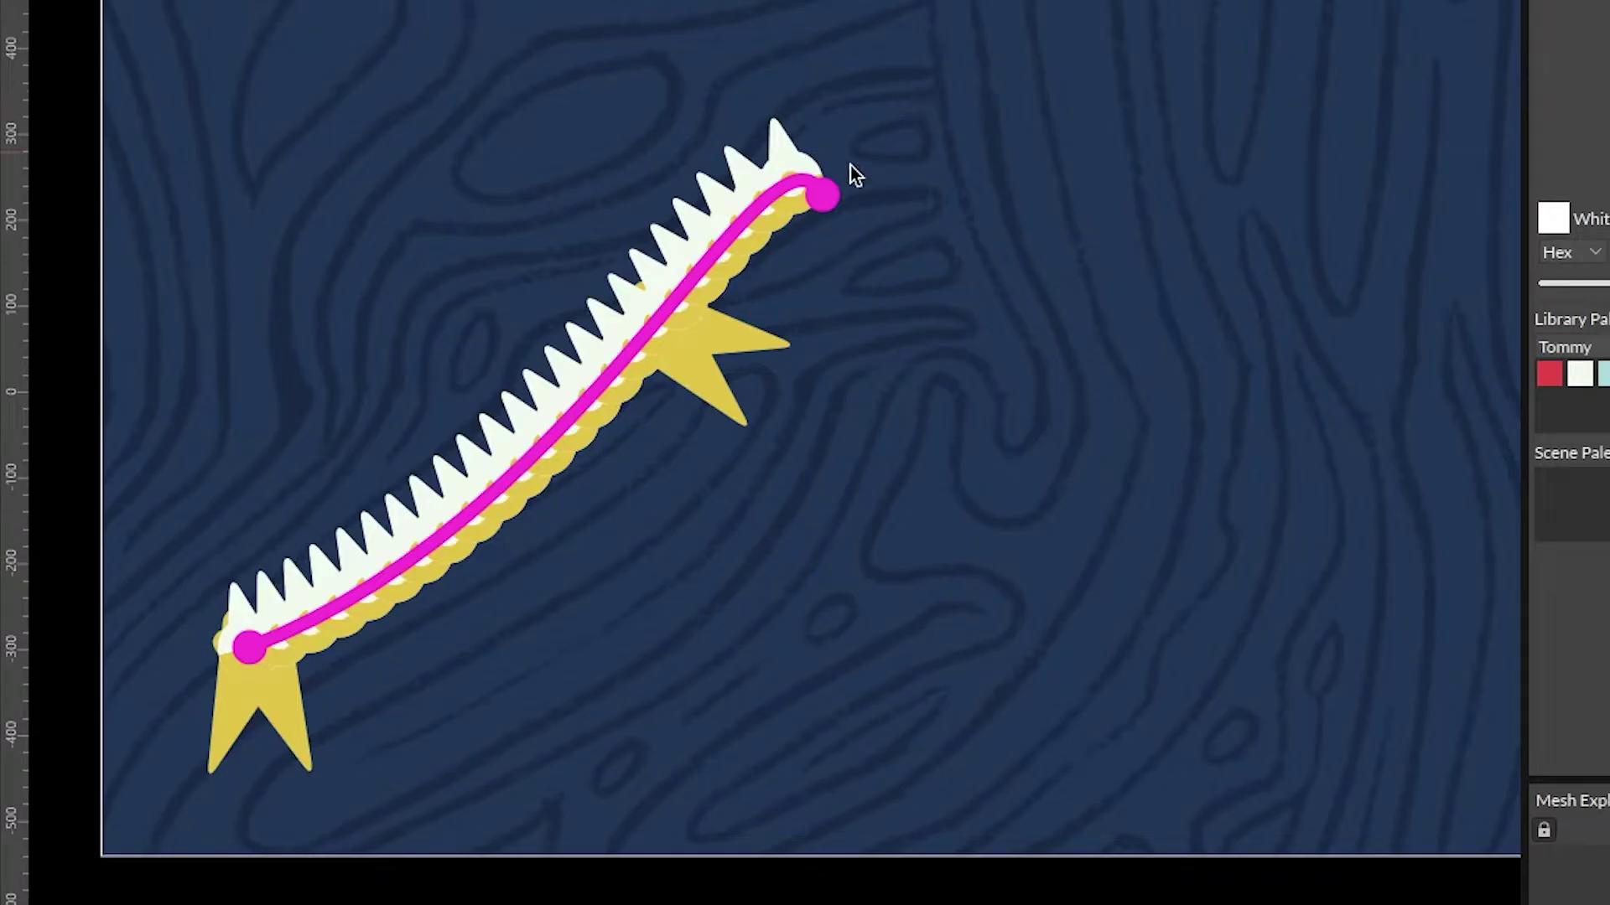
left_click_drag(850, 164, 1009, 339)
left_click_drag(256, 652, 336, 654)
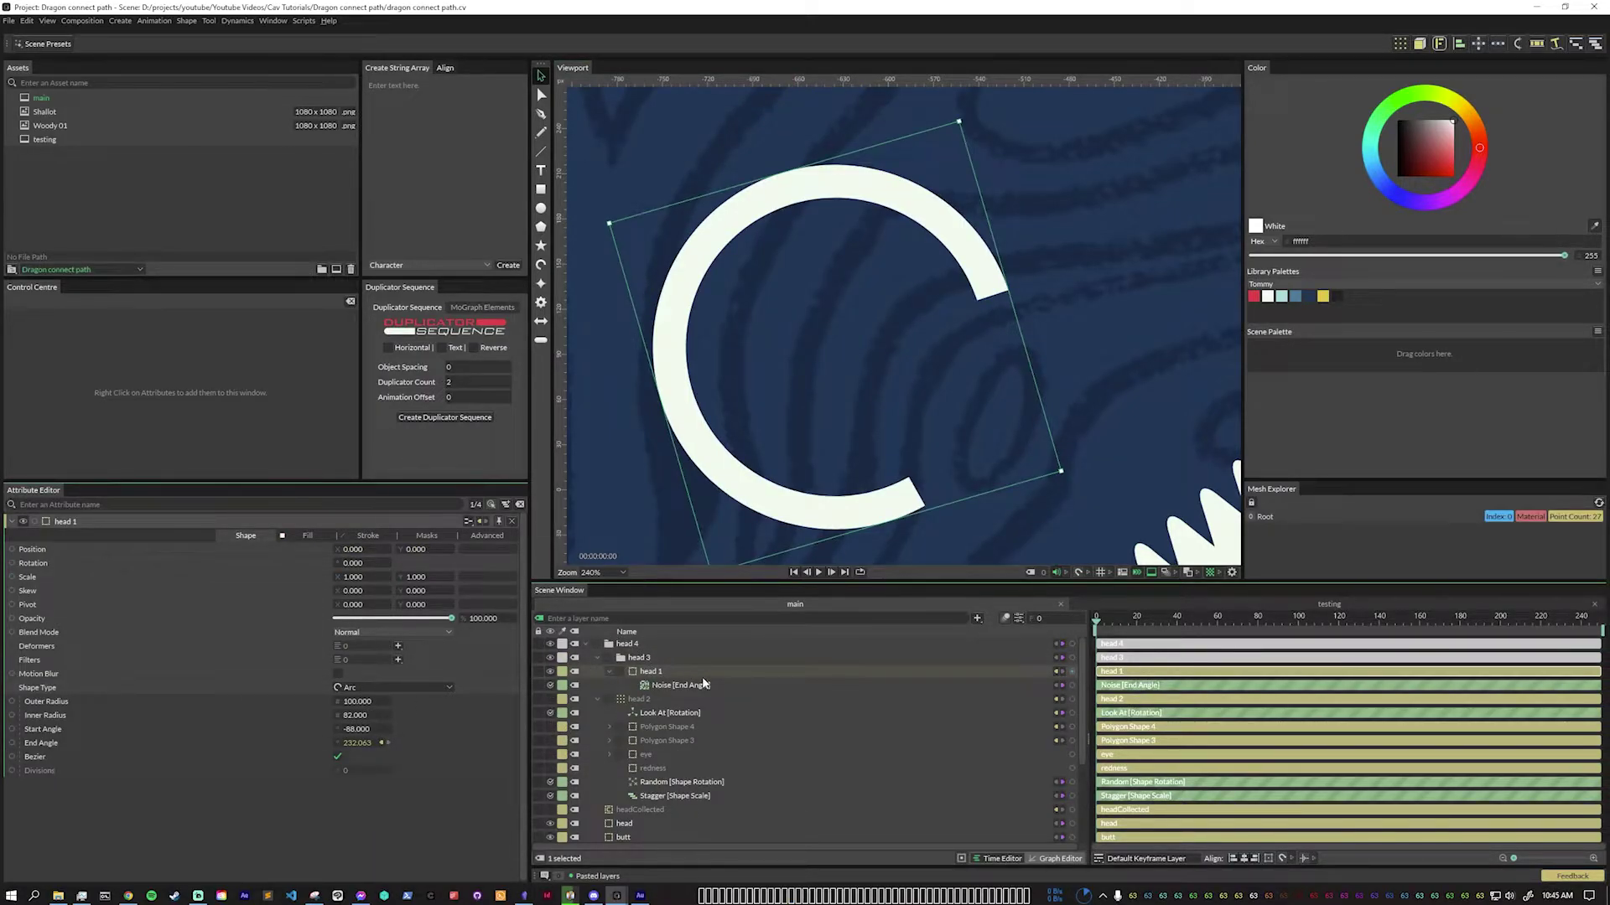
Scrub the timeline through the head's arc and mouth animation, ending at frame 23.
left_click_drag(1088, 616, 1435, 622)
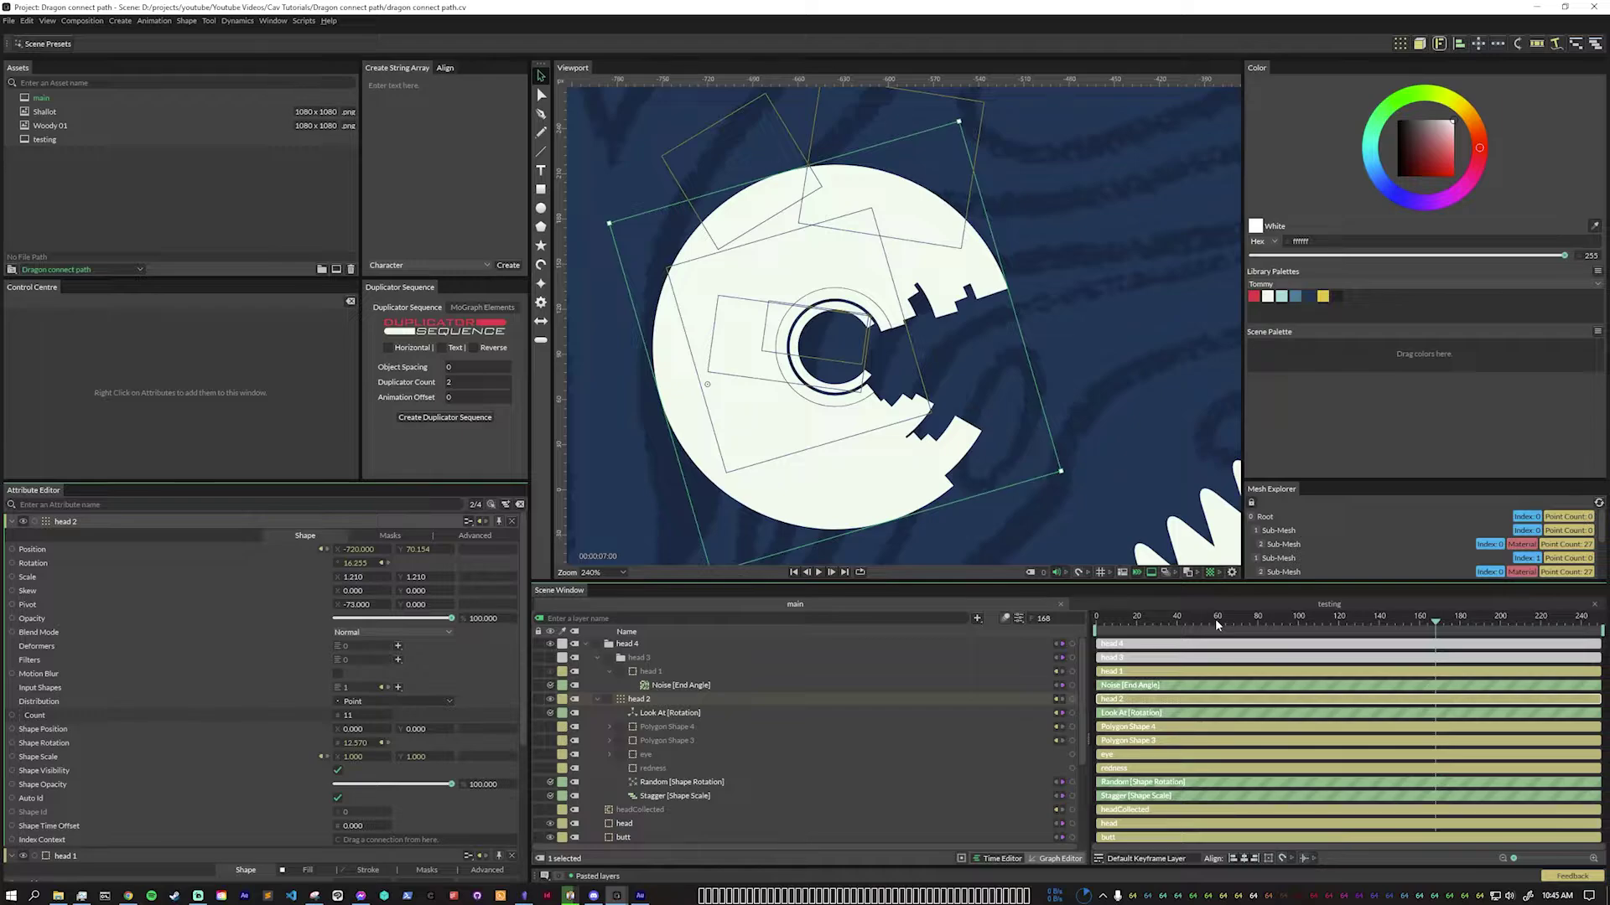
left_click_drag(1215, 618, 1142, 625)
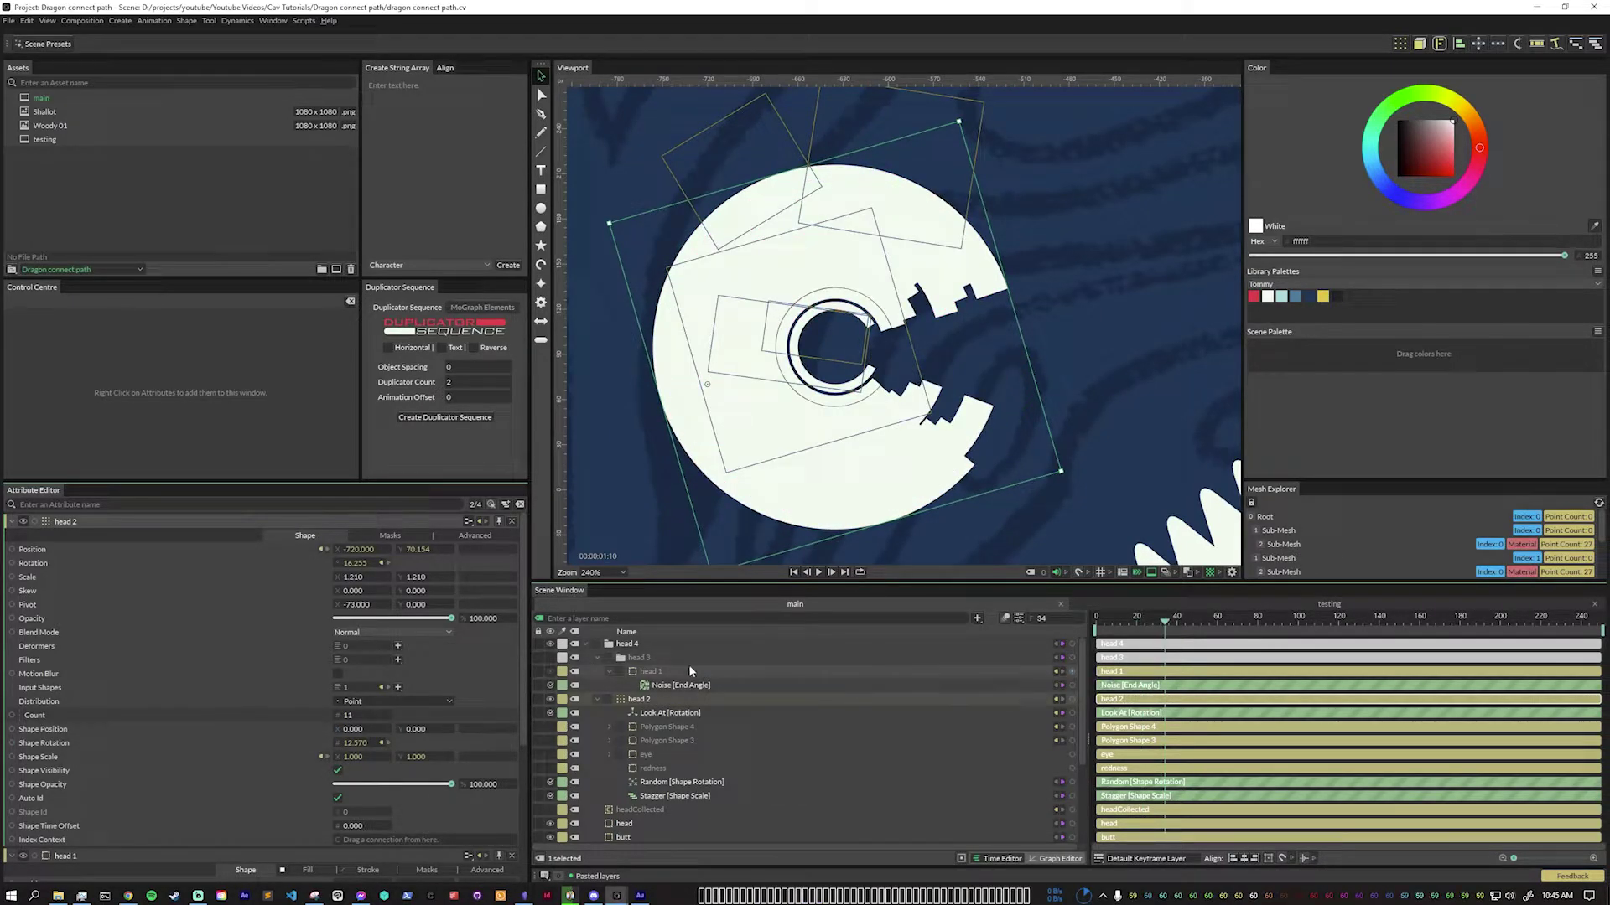
left_click(650, 674)
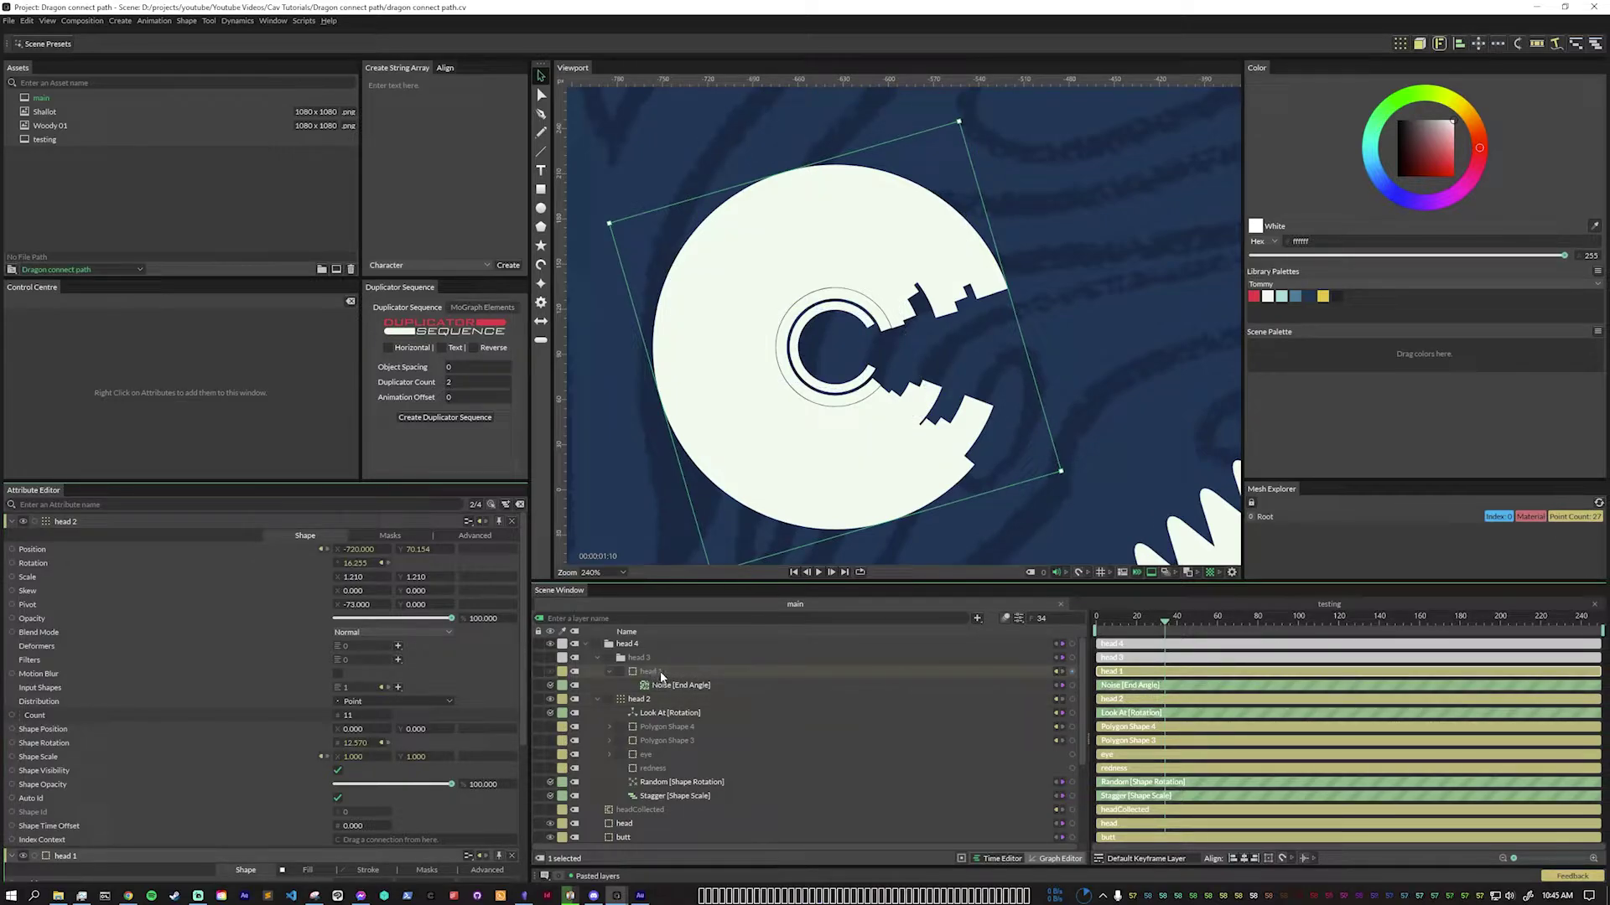
left_click(644, 657)
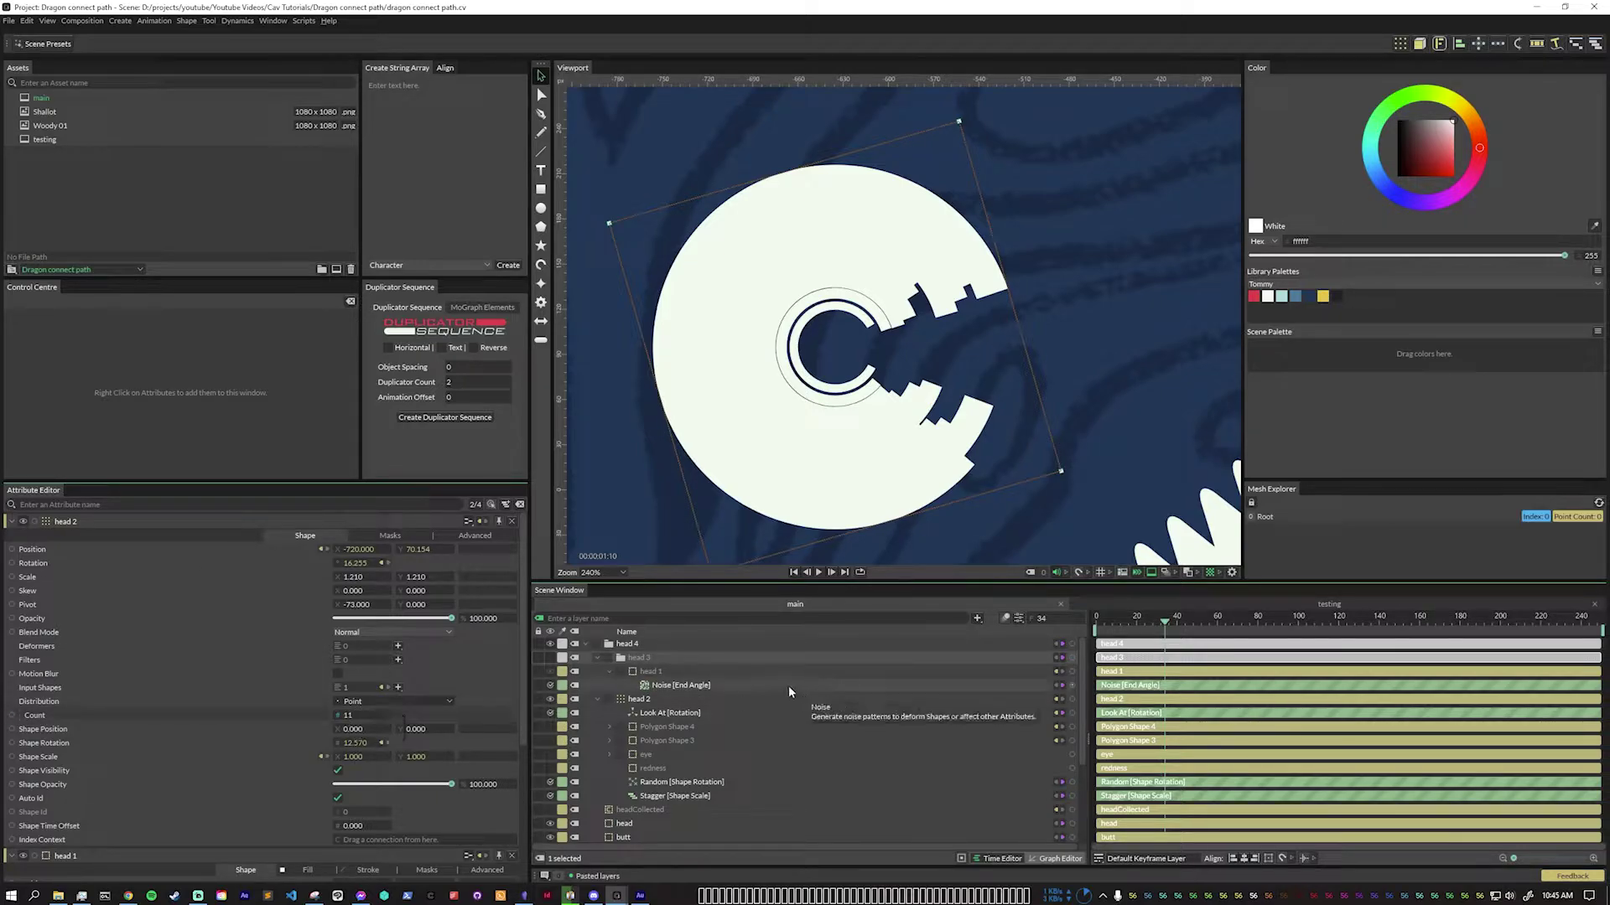
key("space")
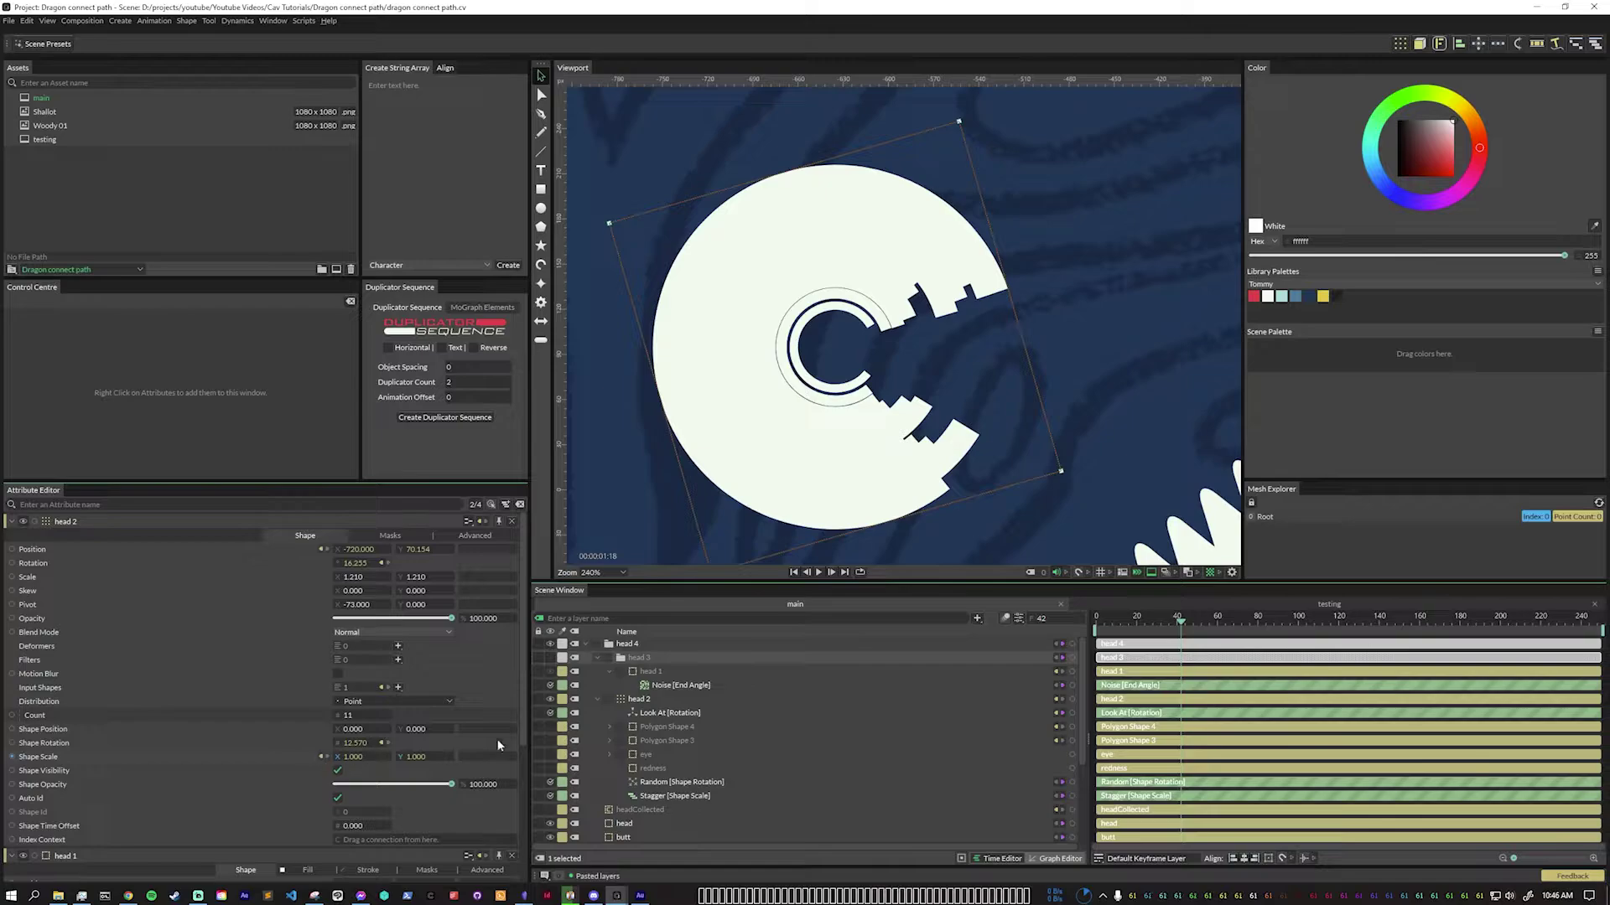
mouse_move(1186, 625)
left_mouse_down()
mouse_move(1489, 607)
mouse_move(1155, 627)
left_mouse_up()
Show Polygon Shape 3 and Polygon Shape 4 as ears and colour them white.
left_click(597, 657)
left_click(550, 700)
left_click(550, 713)
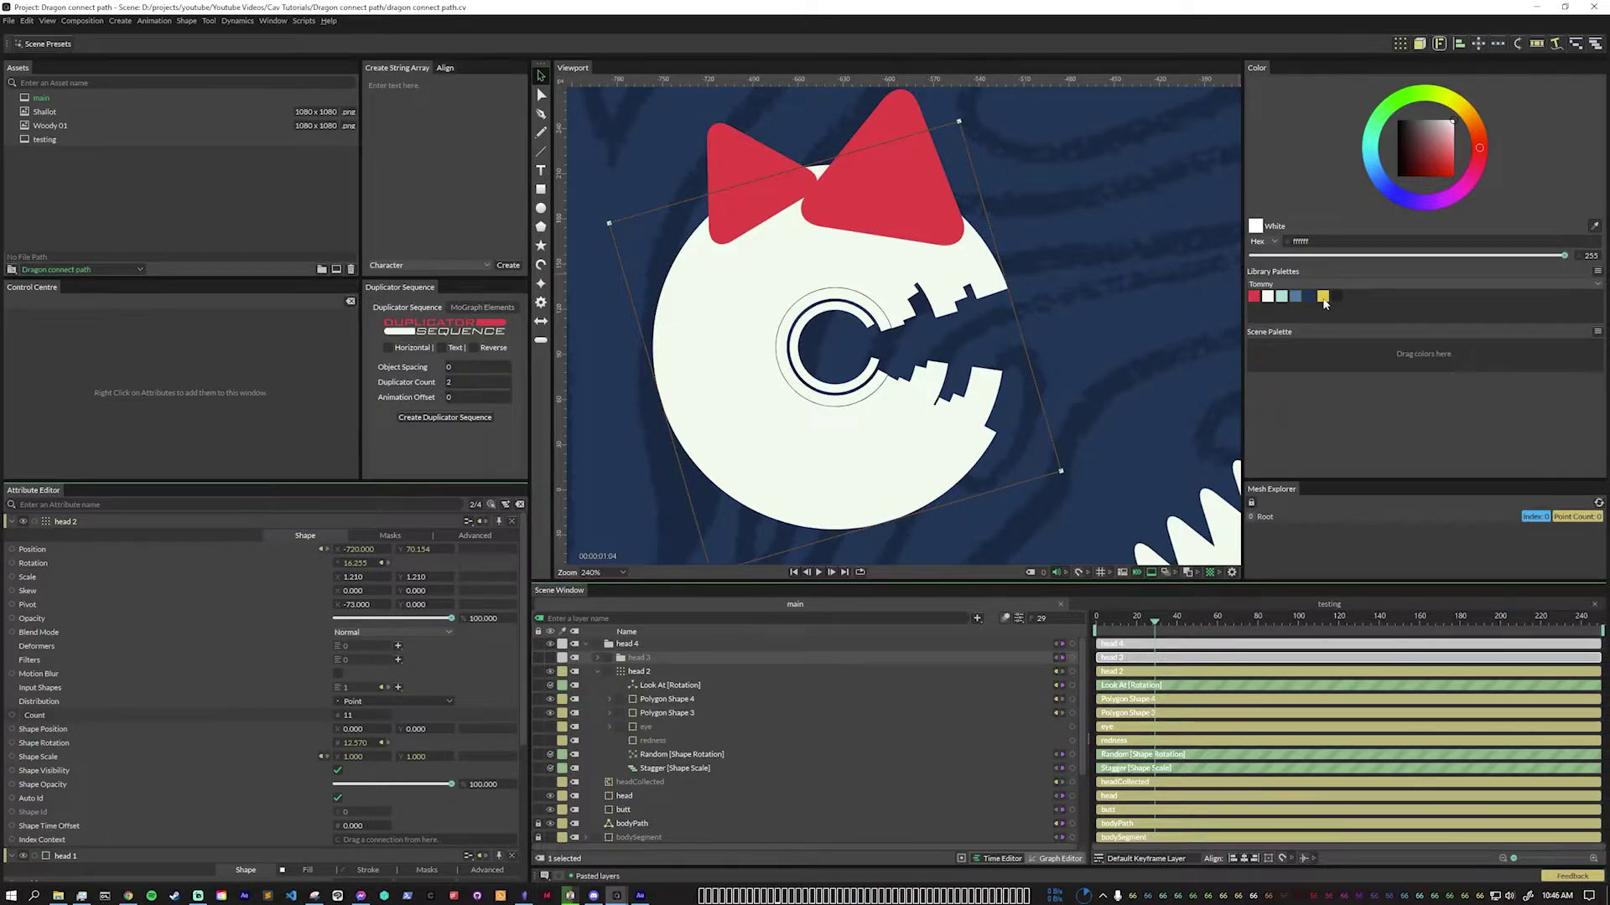
left_click_drag(1267, 296, 876, 199)
Show the eye and redness circle, make the circle white, then preview to frame 90.
left_click(550, 727)
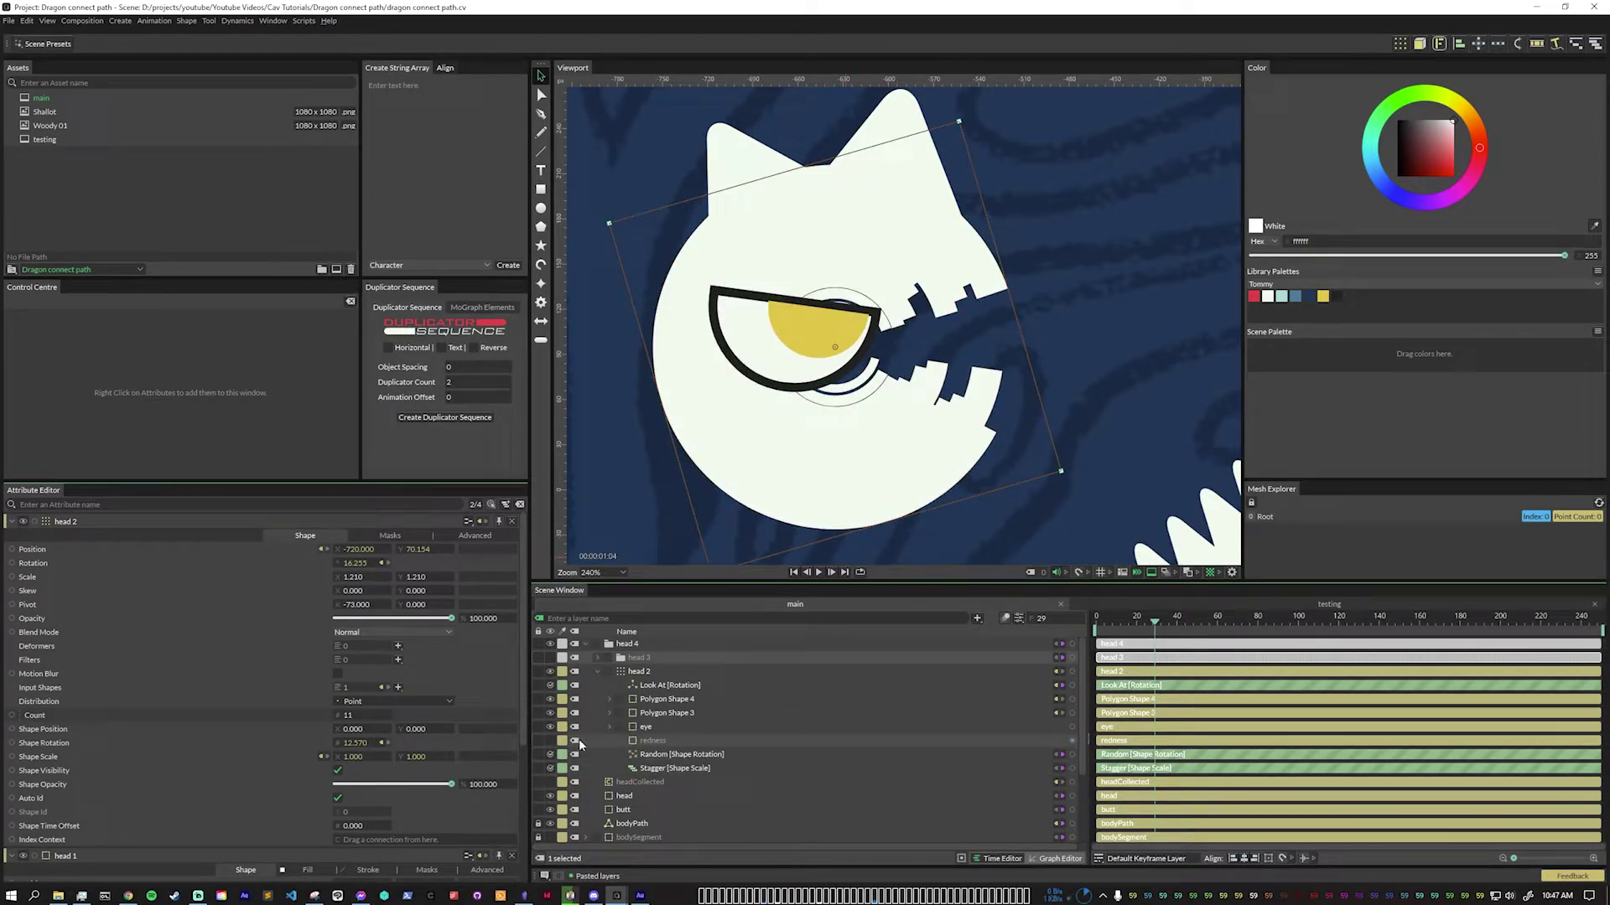
left_click(550, 741)
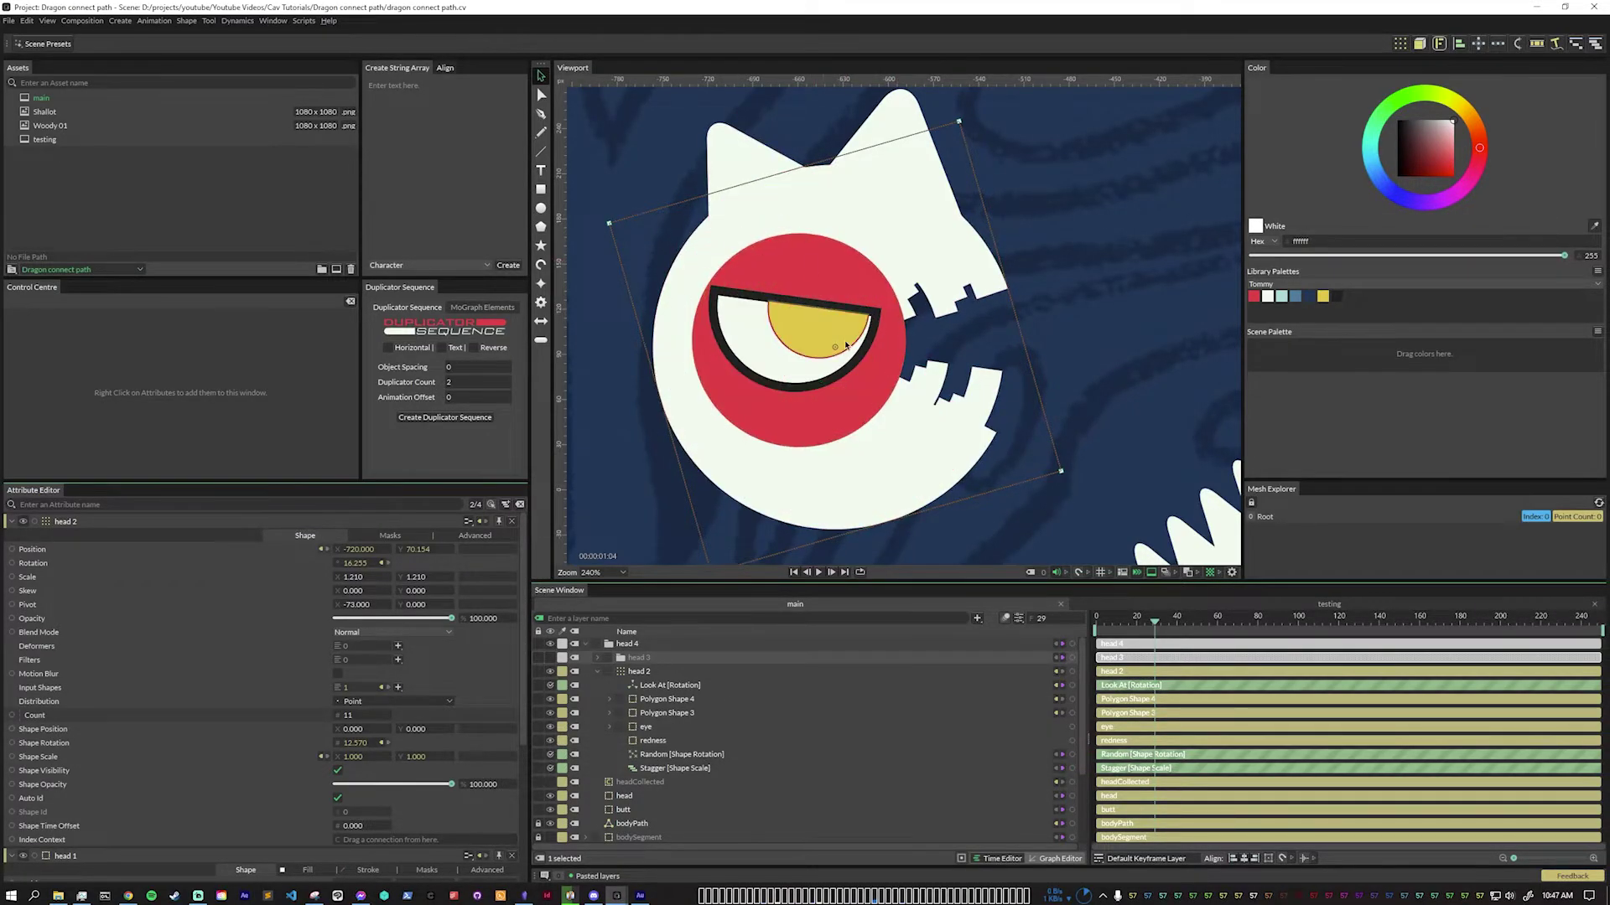
left_click_drag(1269, 302, 1235, 299)
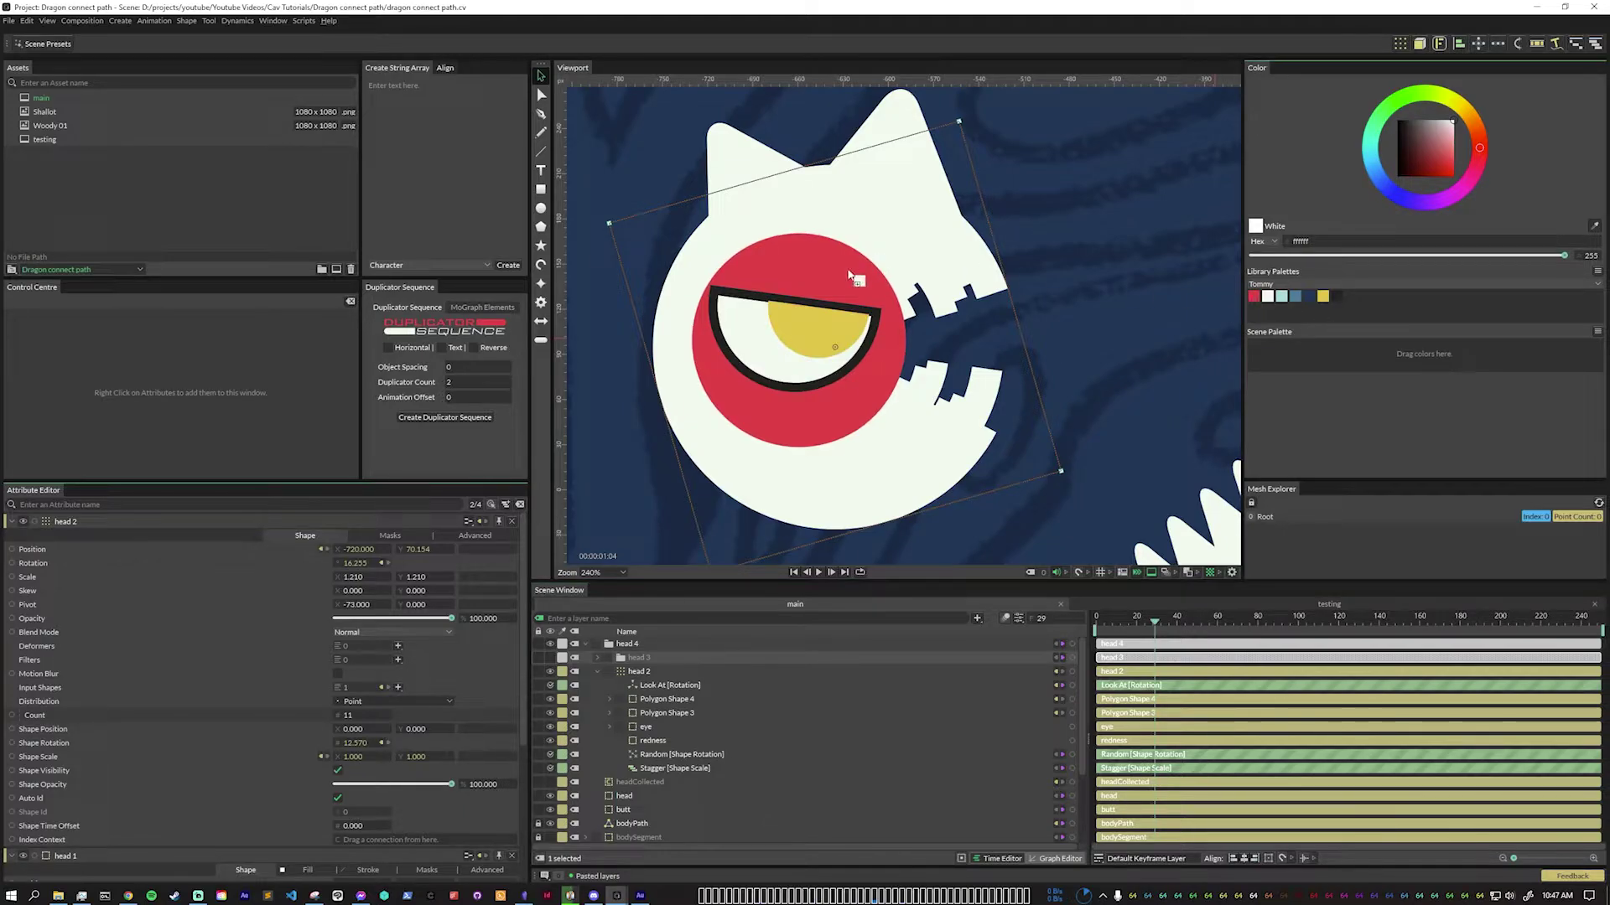
left_click_drag(849, 276, 849, 278)
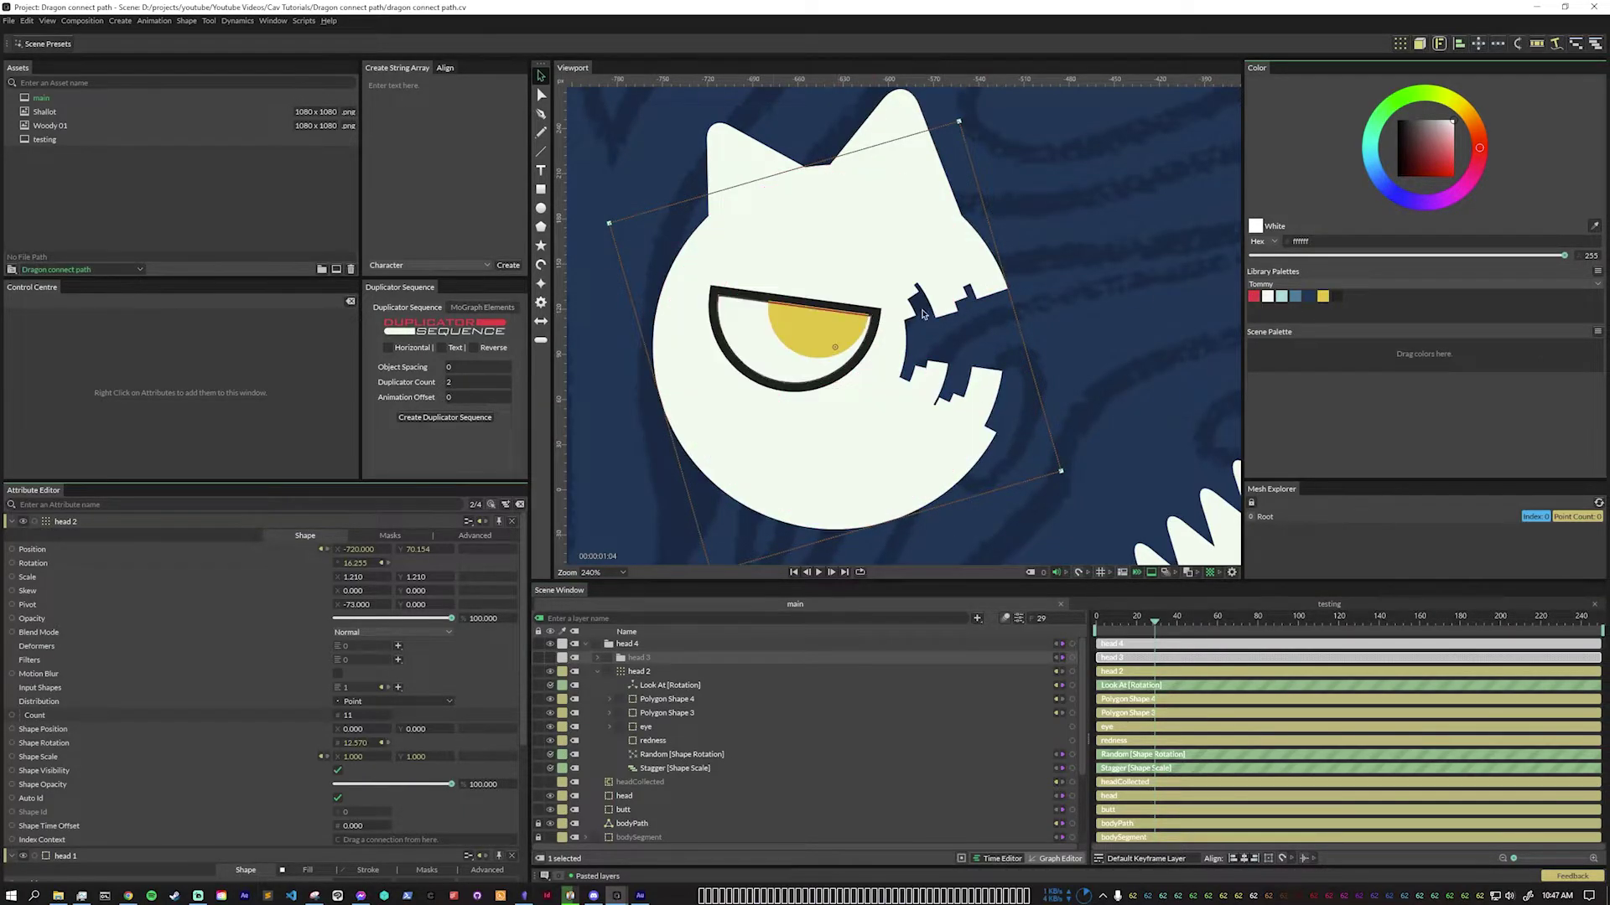
left_click_drag(1155, 624, 1222, 621)
Select the Look At [Rotation] behaviour to inspect the finished dragon rig.
left_click(699, 686)
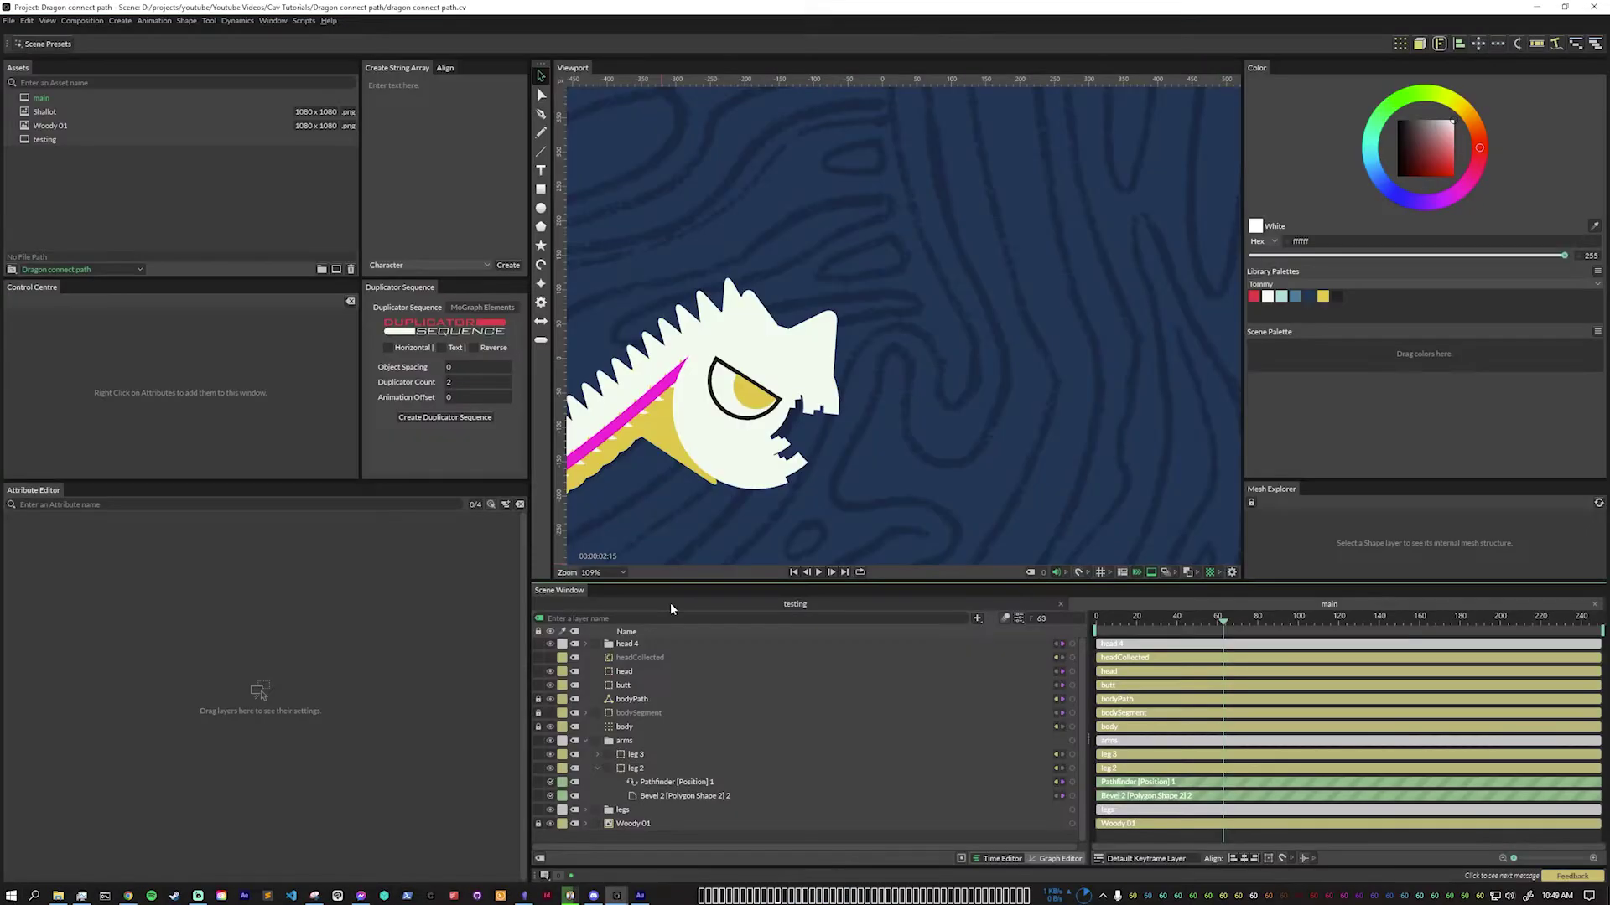
Connect head 2's Position to the head circle's Position, then drag the circle to test following.
left_click_drag(753, 441, 853, 407)
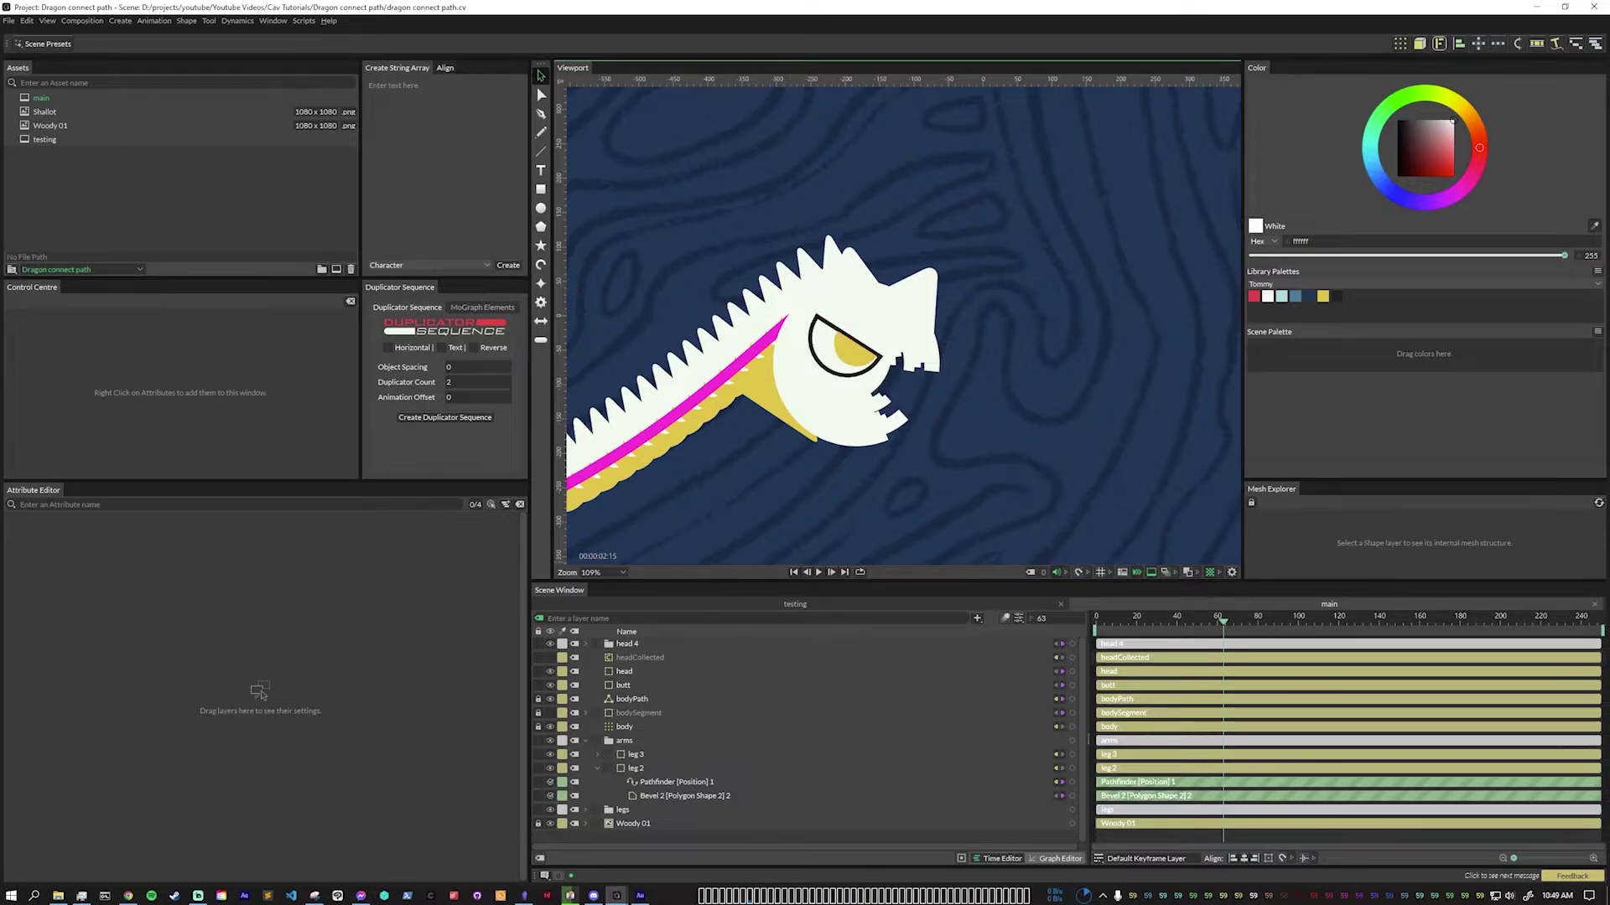
left_click(587, 644)
left_click(638, 672)
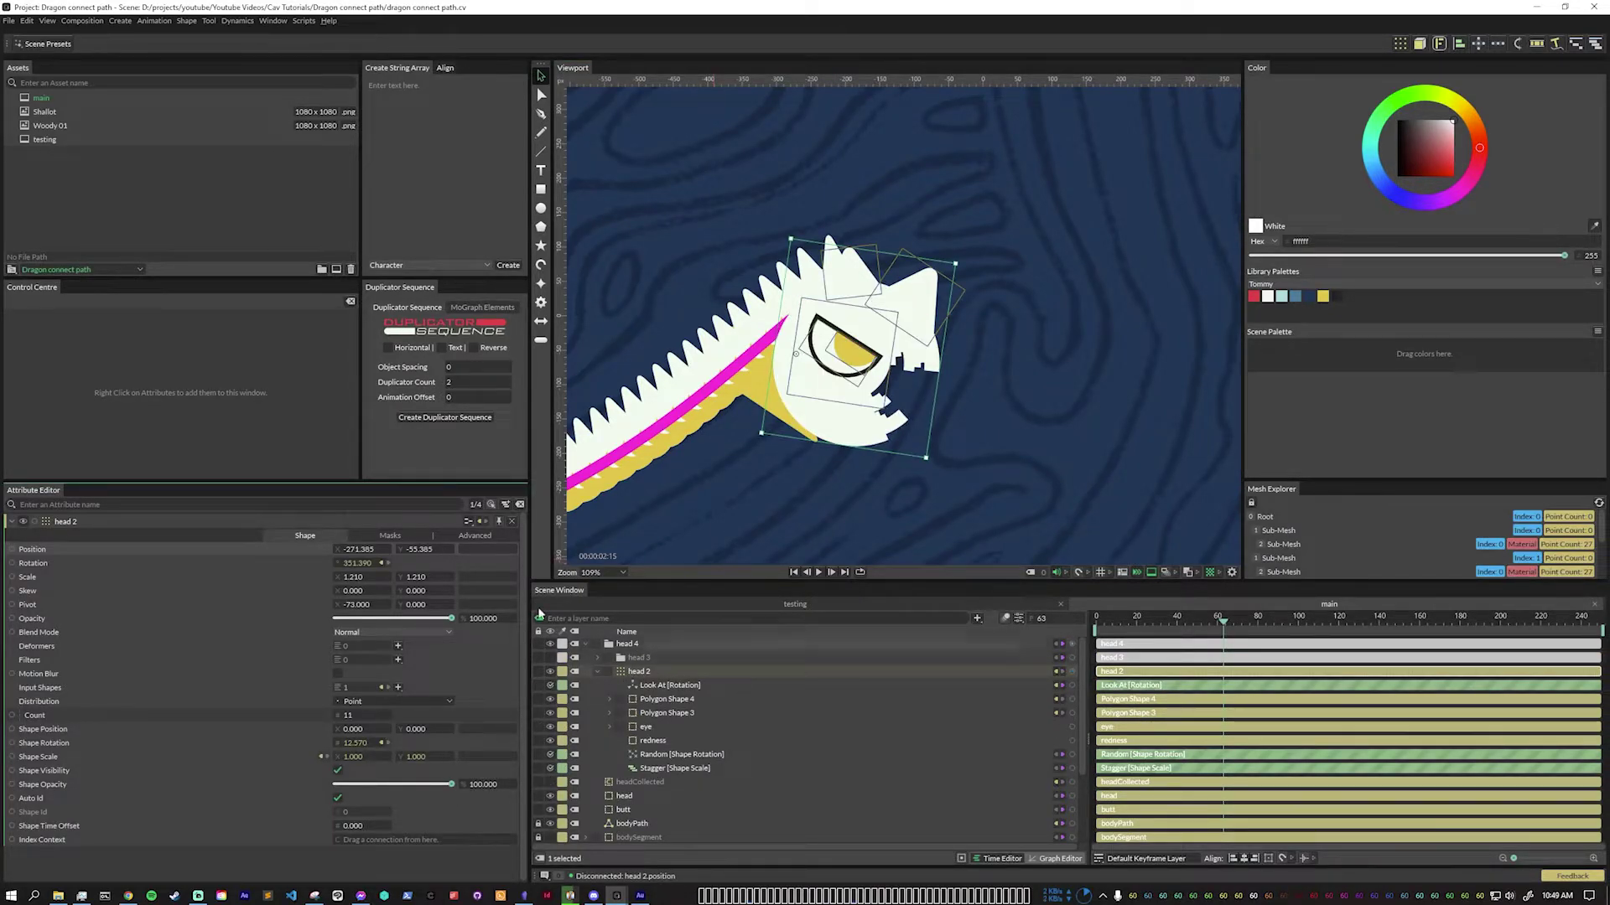
left_click(627, 797)
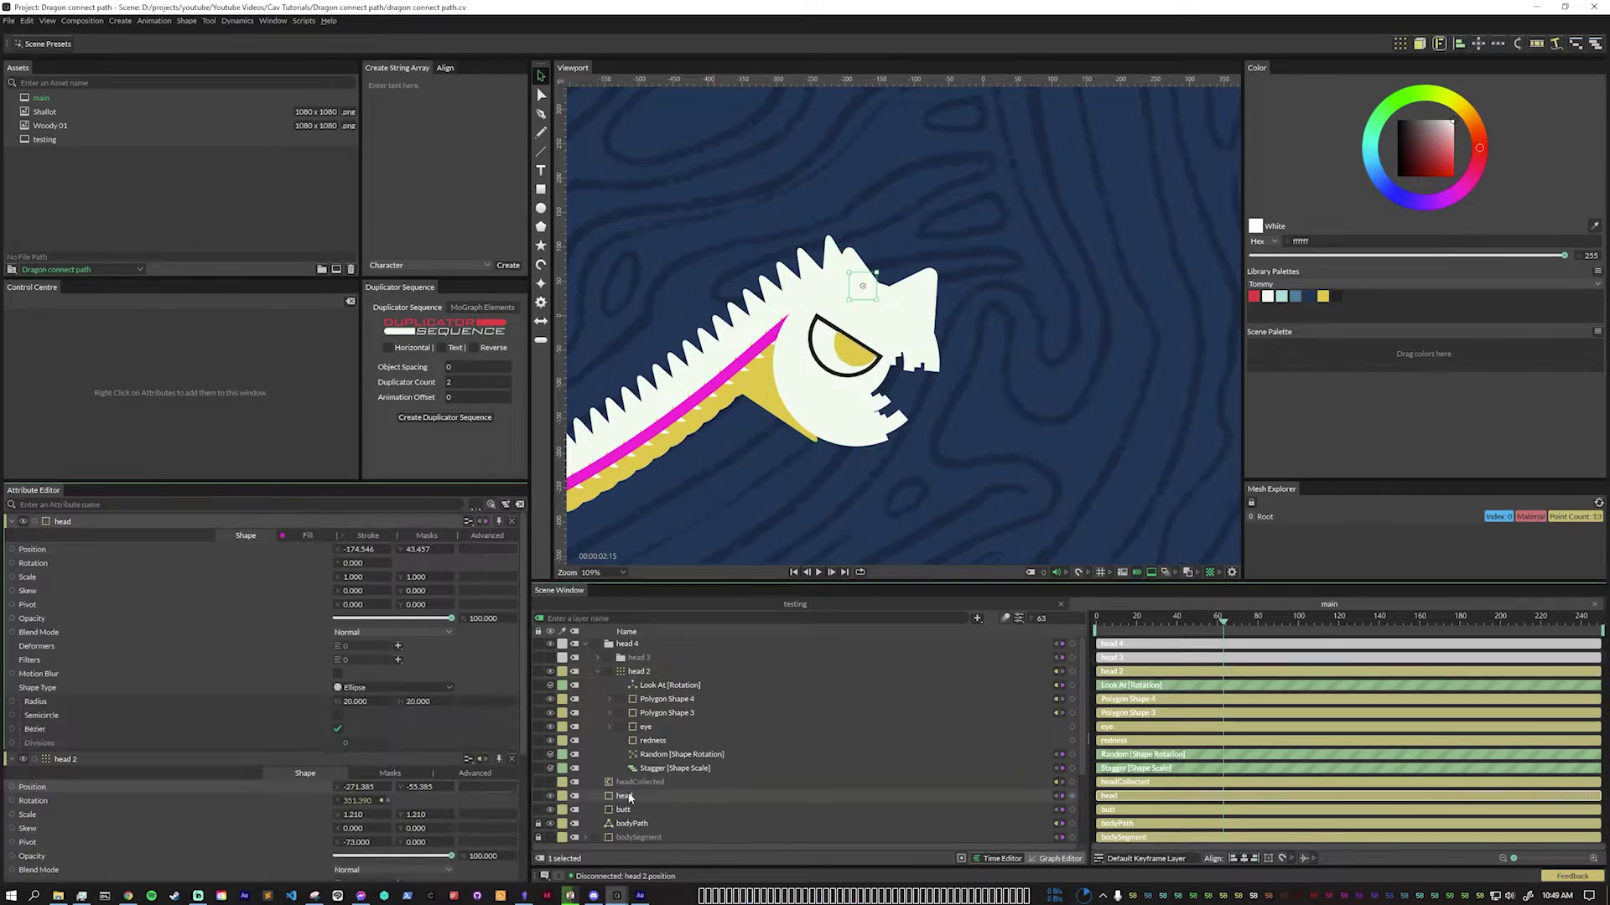
left_click_drag(32, 549, 34, 794)
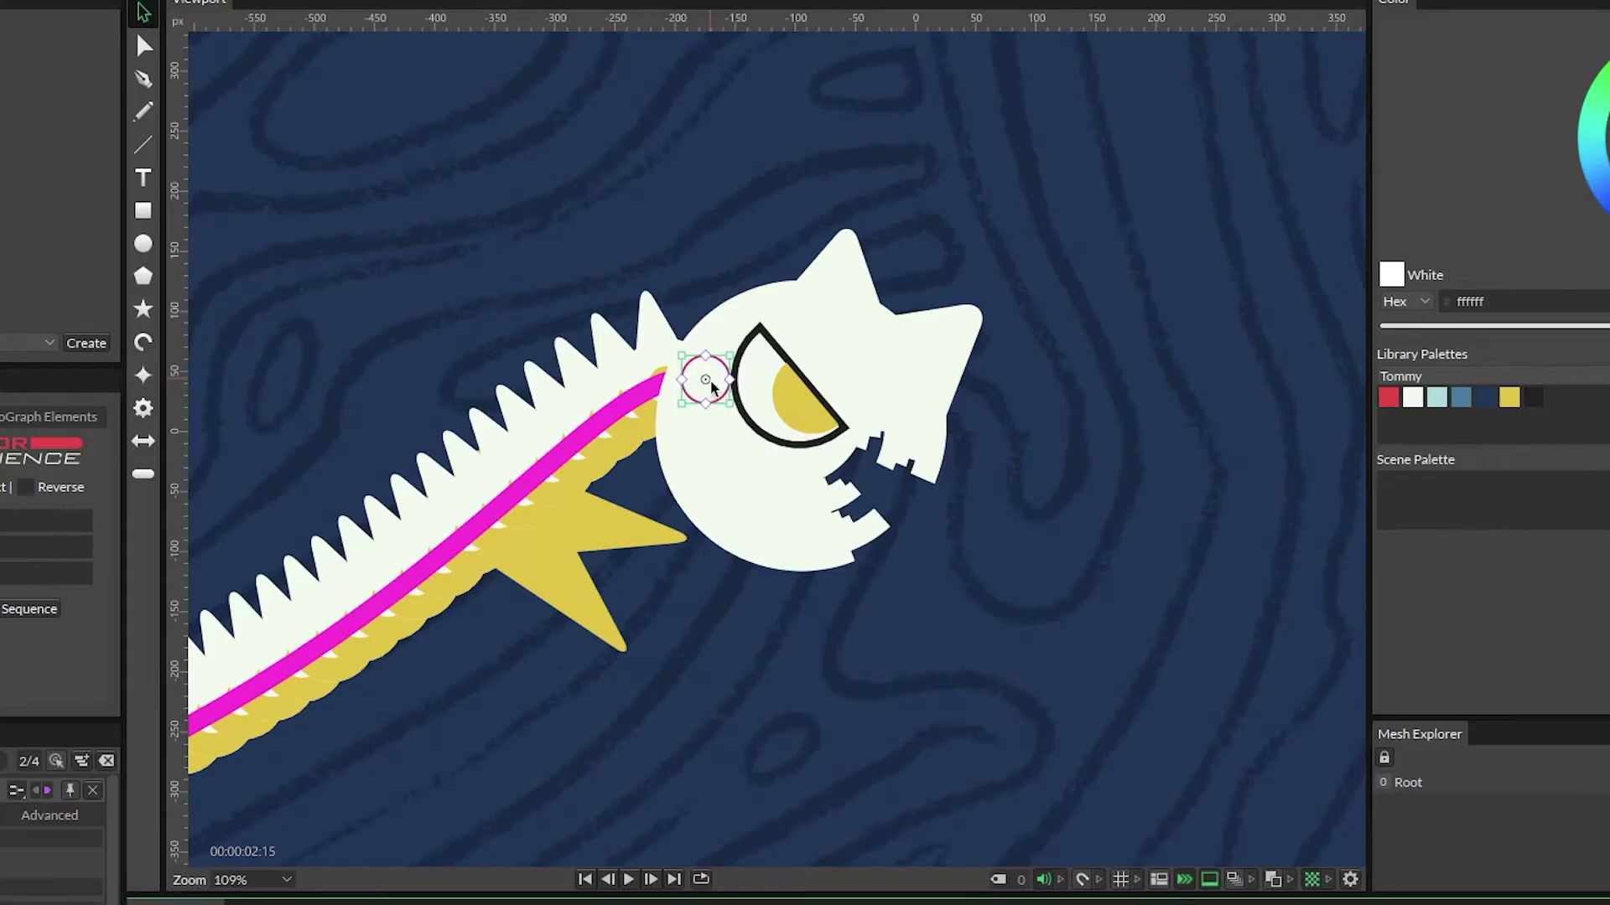
left_click_drag(862, 286, 650, 239)
left_click_drag(327, 283, 579, 503)
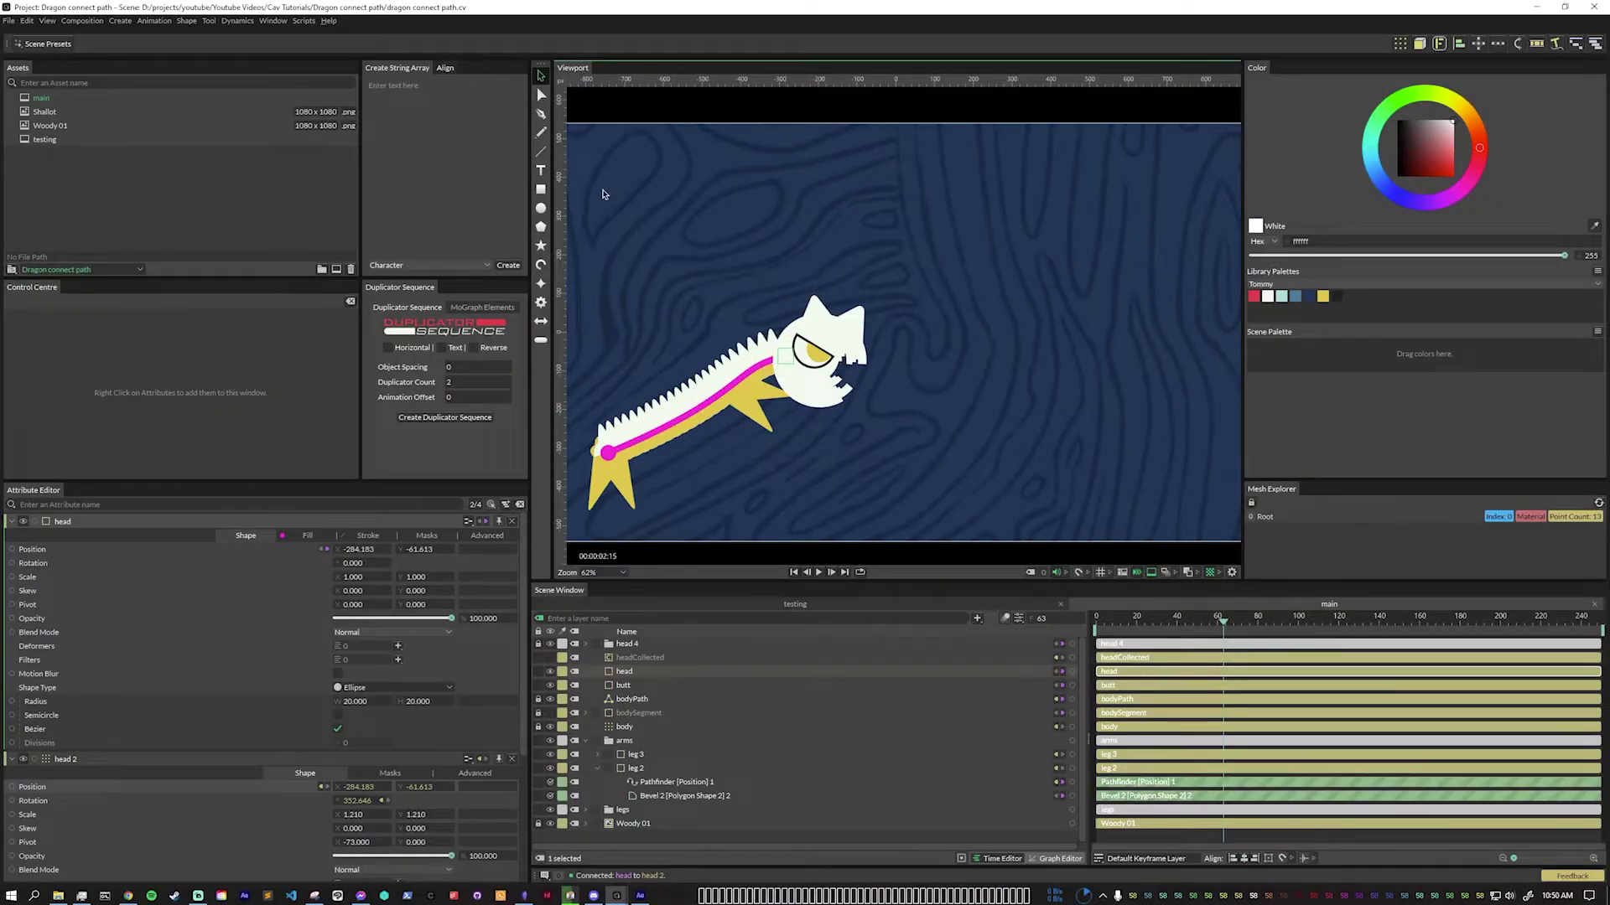
Add a crimson rectangle right of the dragon and set it as the Look At target.
left_click(541, 191)
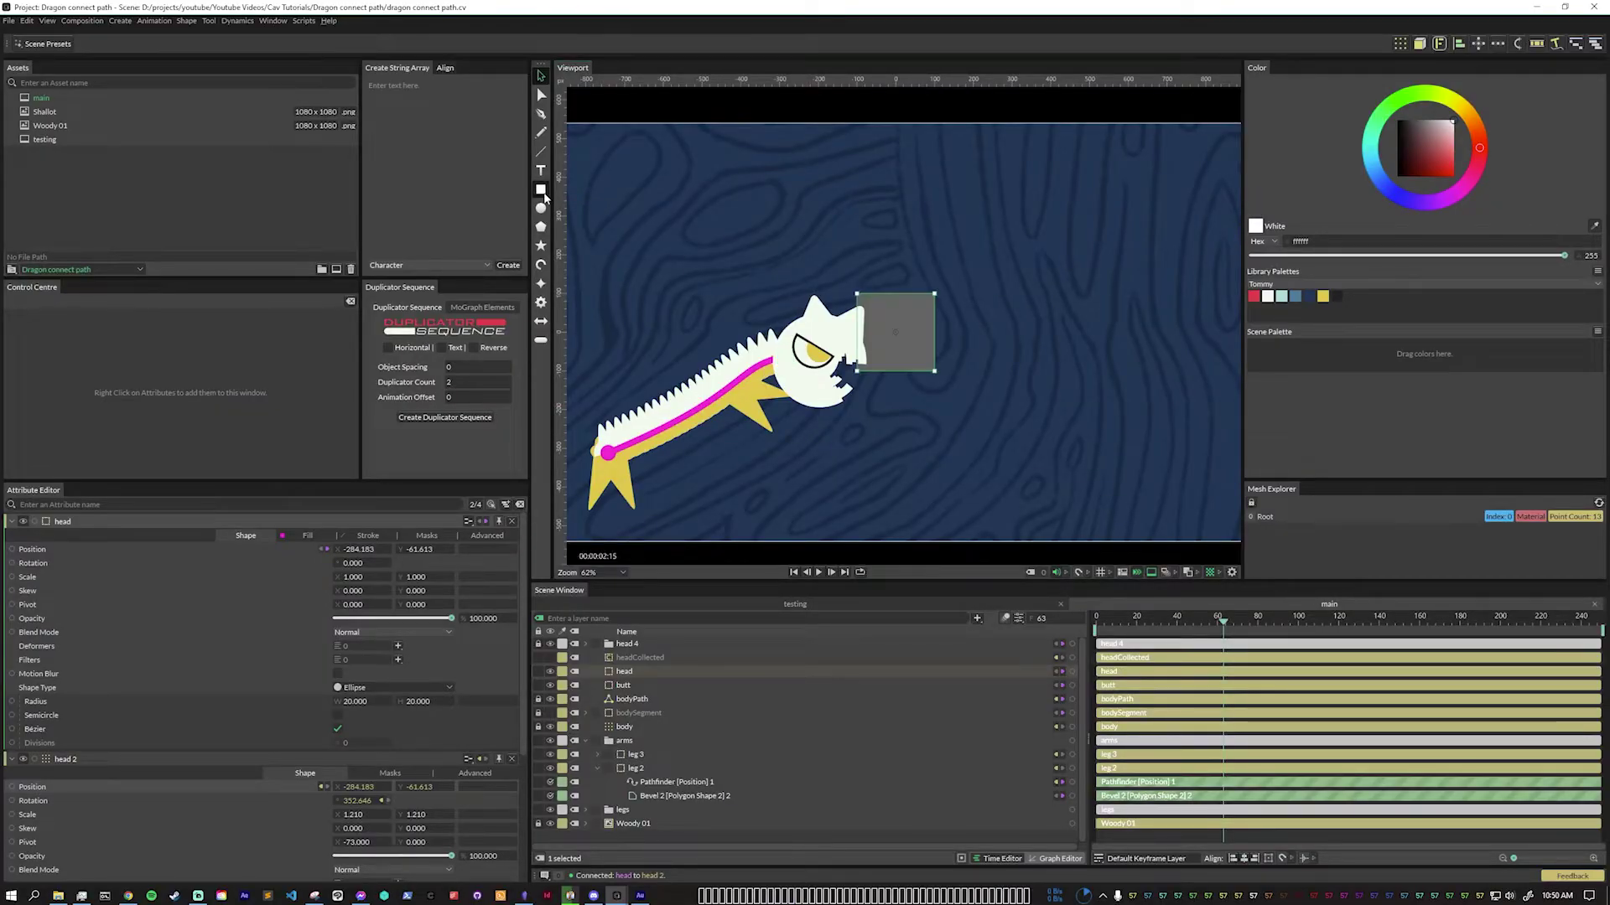
left_click(1254, 297)
left_click_drag(906, 354, 1103, 301)
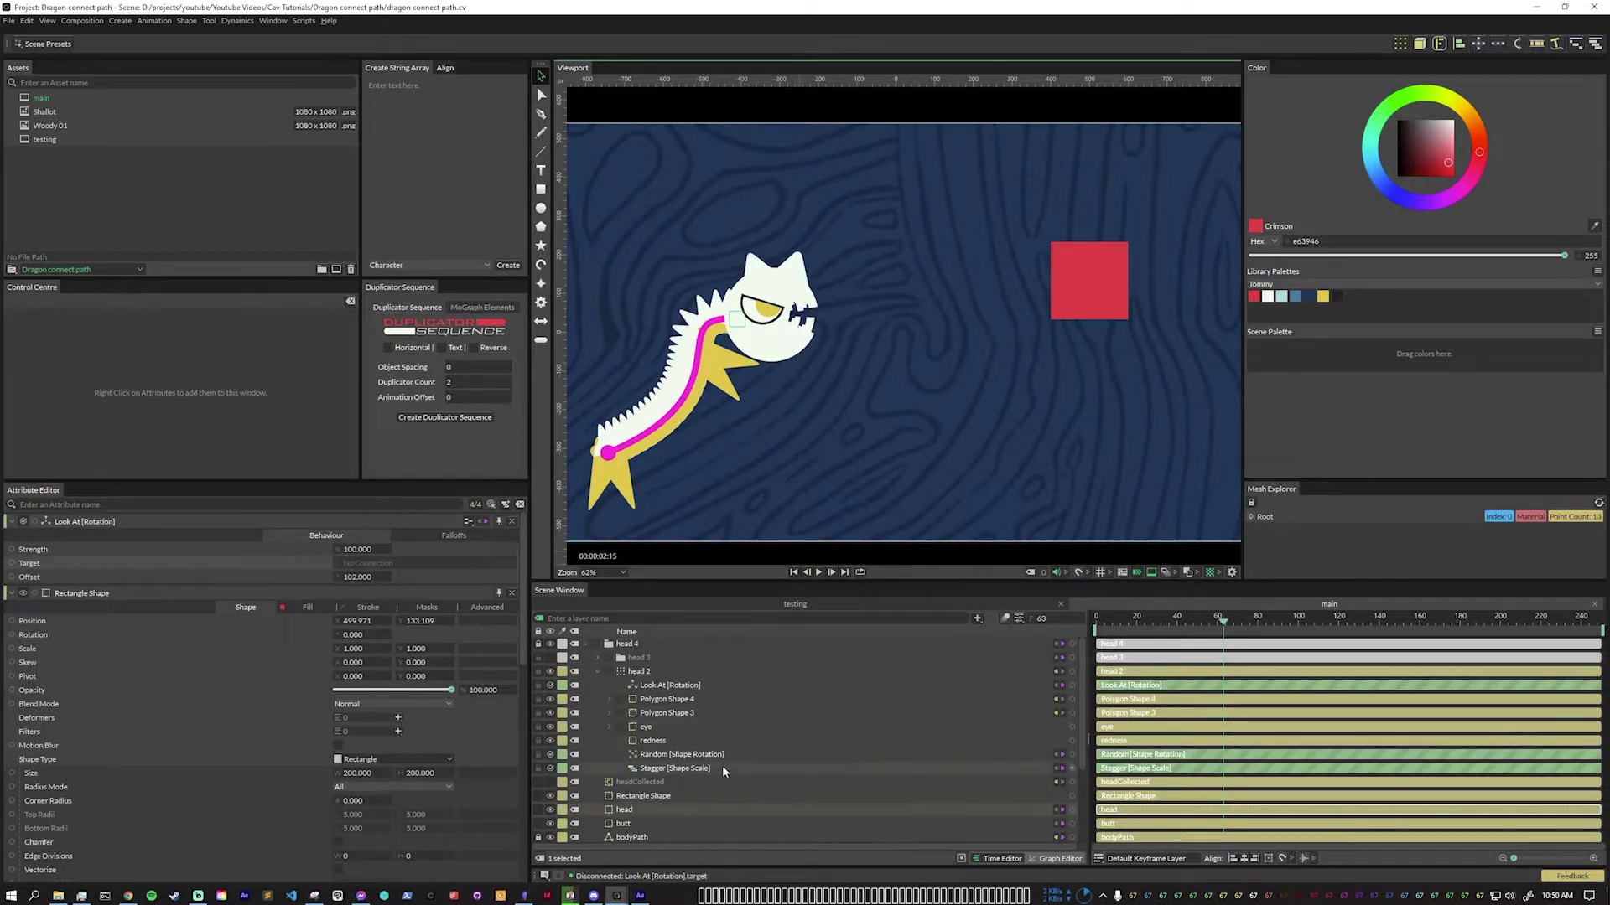
left_click_drag(643, 796, 429, 568)
left_click_drag(1056, 292, 1054, 342)
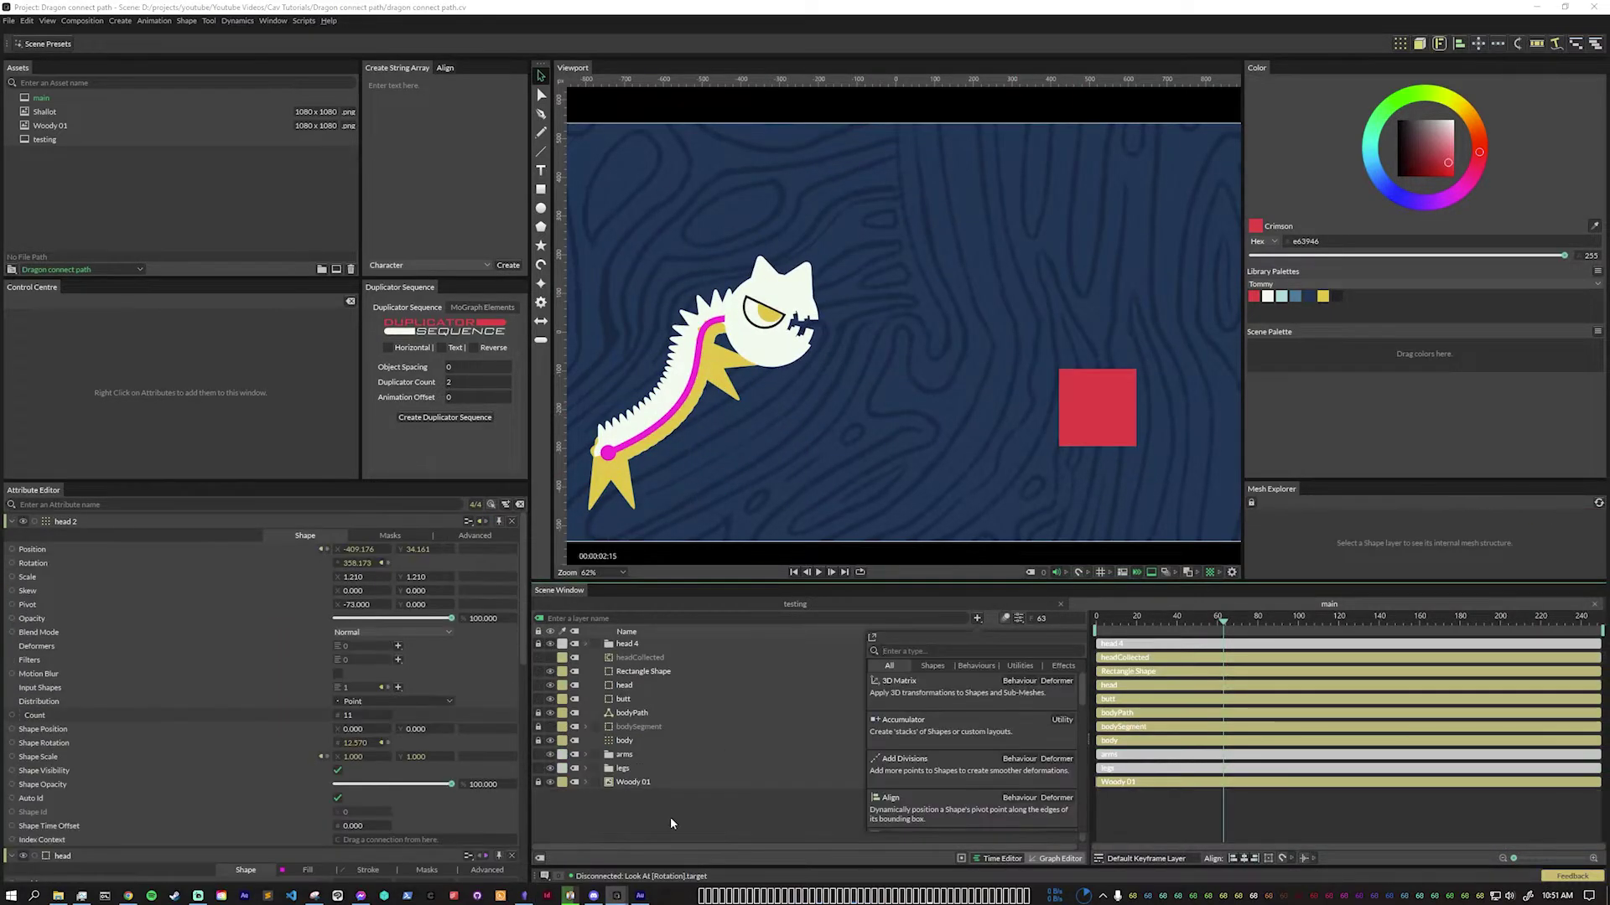
Add an Outline layer, move it lower in the stack, and feed the body into its Input Shapes.
type("outline")
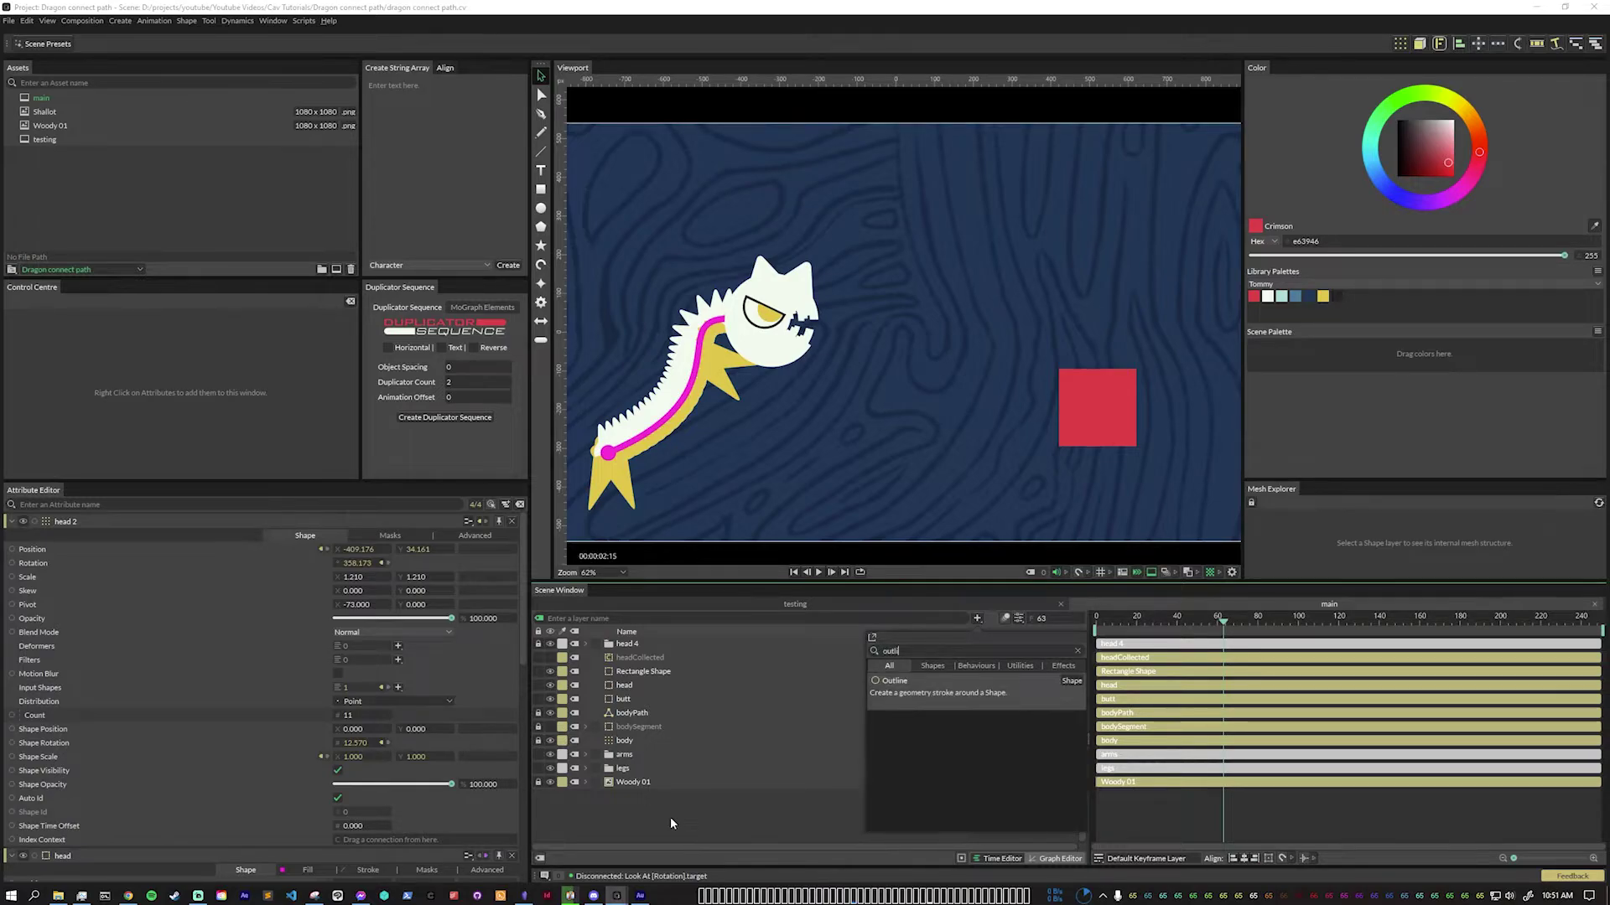
key("Return")
left_click_drag(622, 641, 629, 791)
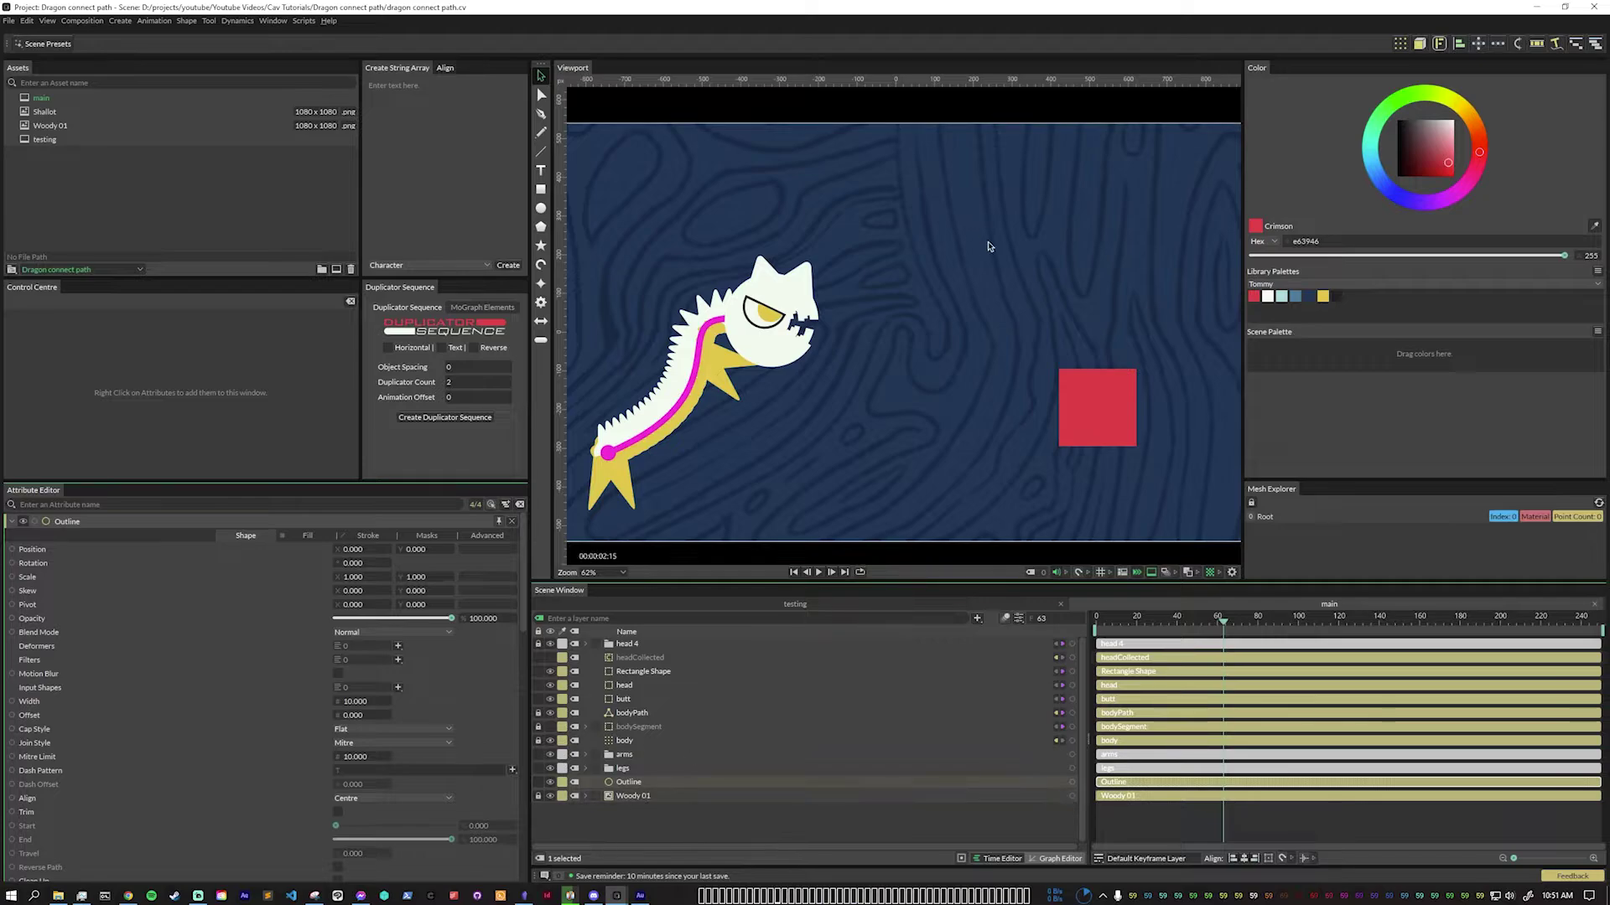
left_click(315, 688)
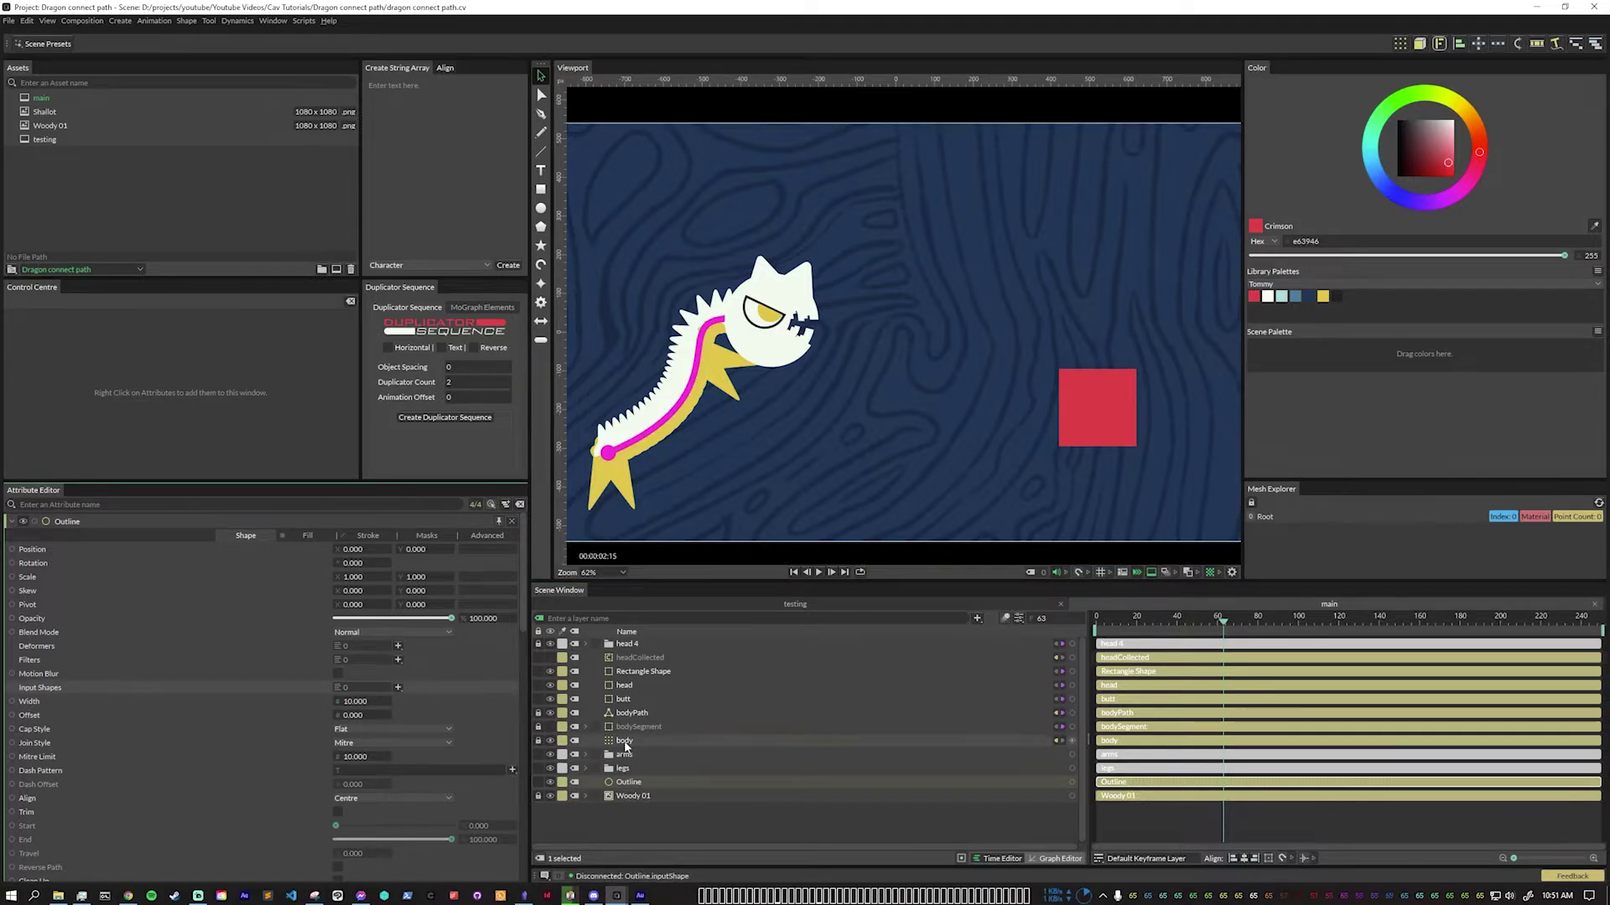
left_click_drag(625, 747, 355, 687)
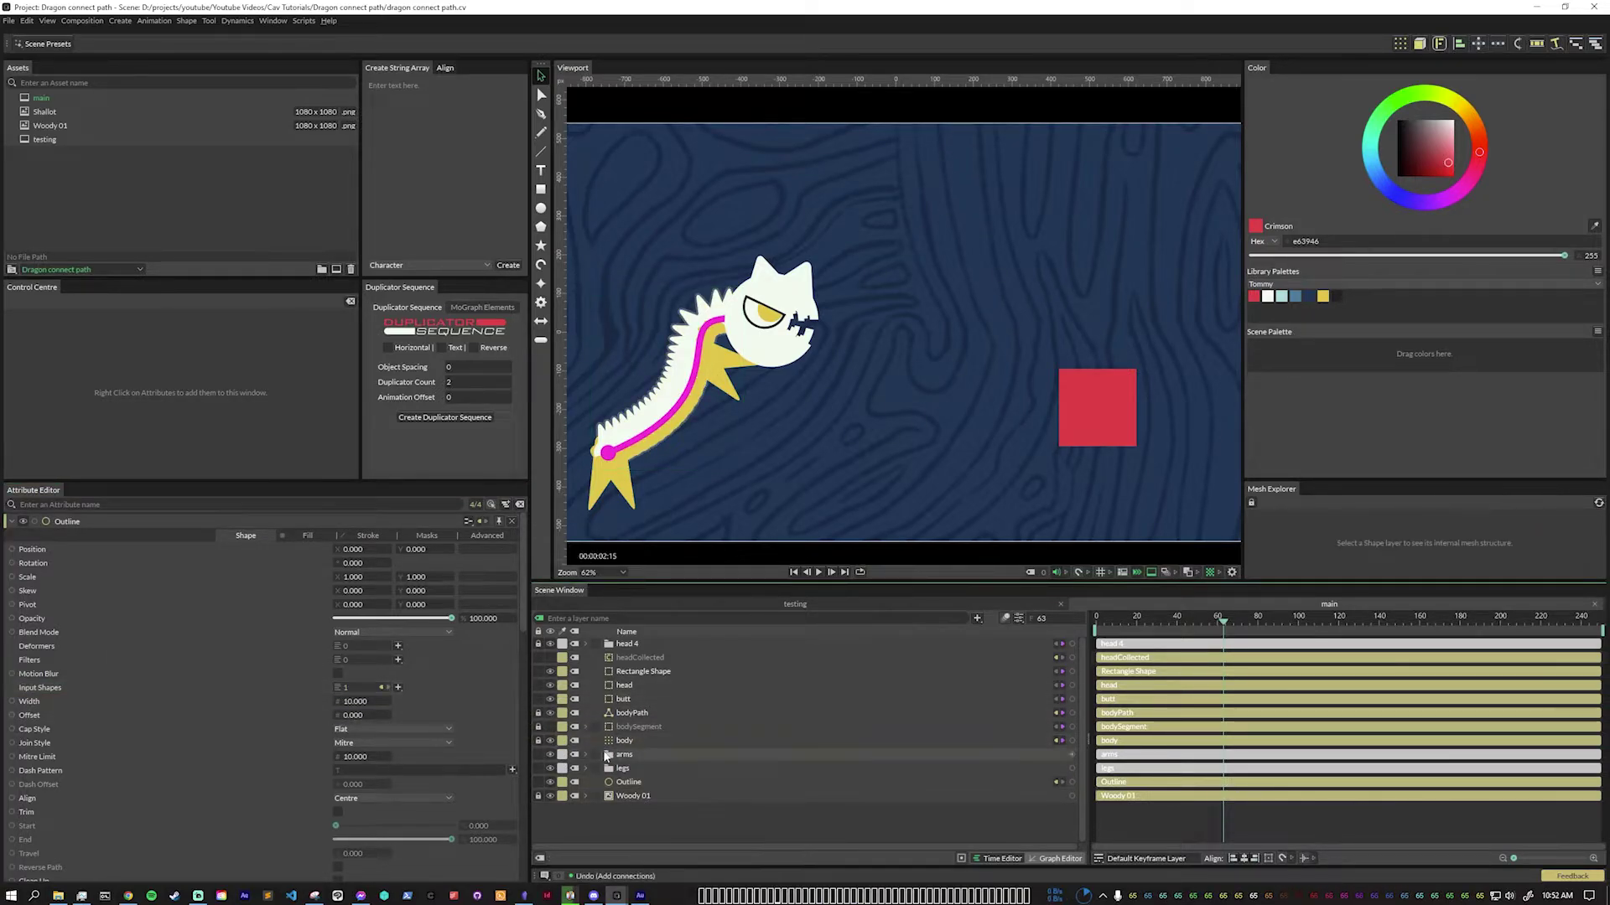
Add leg 3, leg 2 and leg 1 from the arms group to the Outline's inputs.
left_click(586, 755)
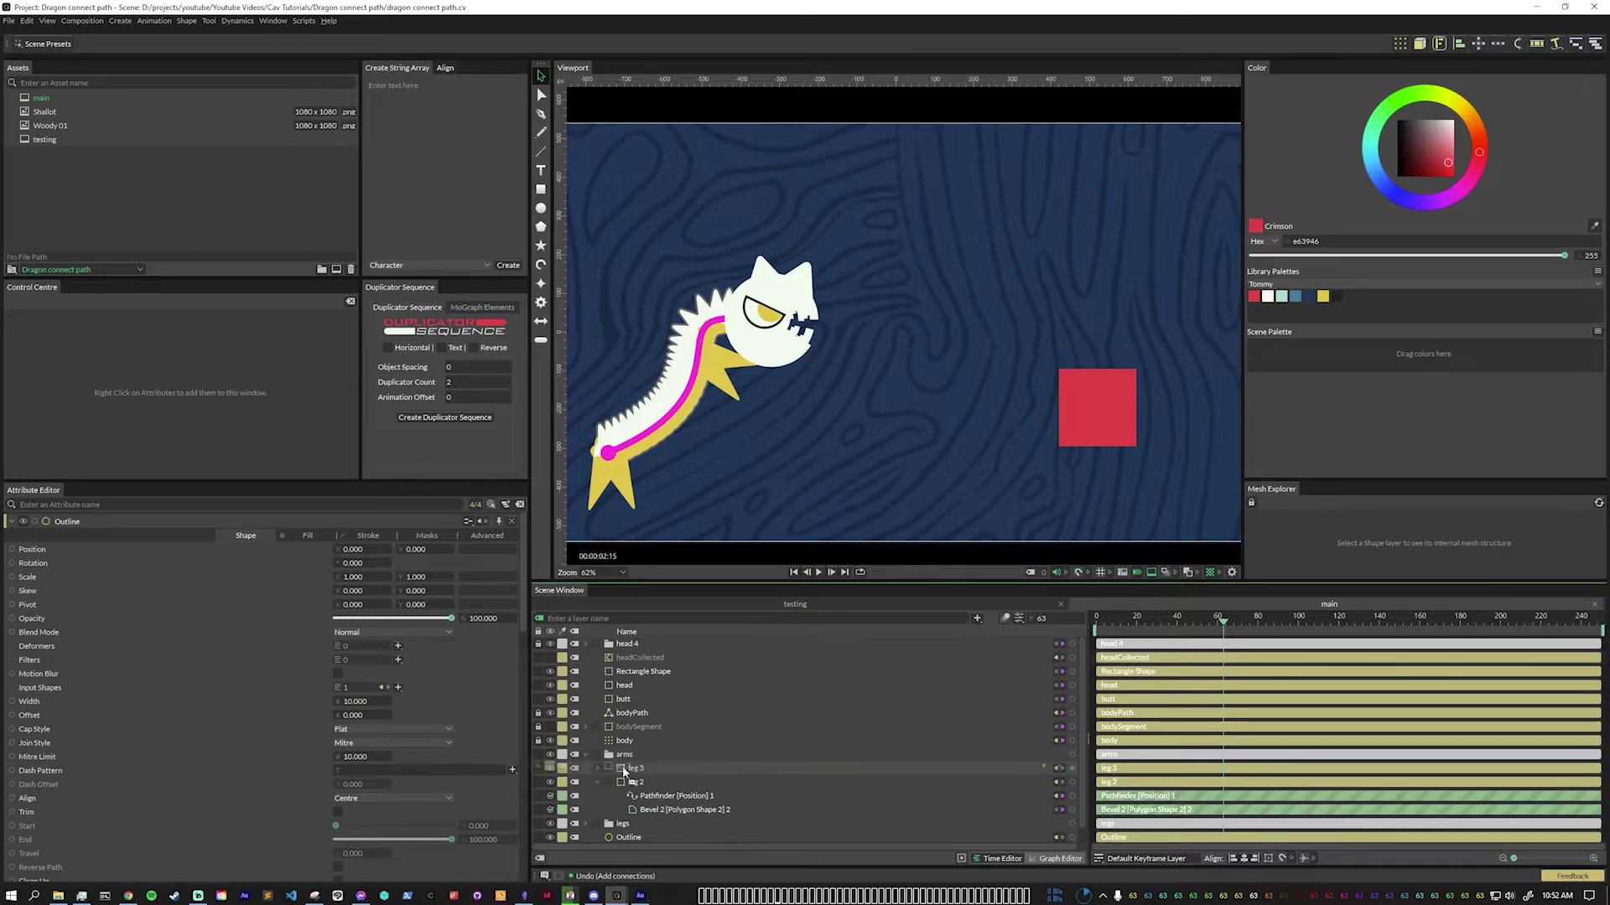
left_click_drag(615, 770, 366, 698)
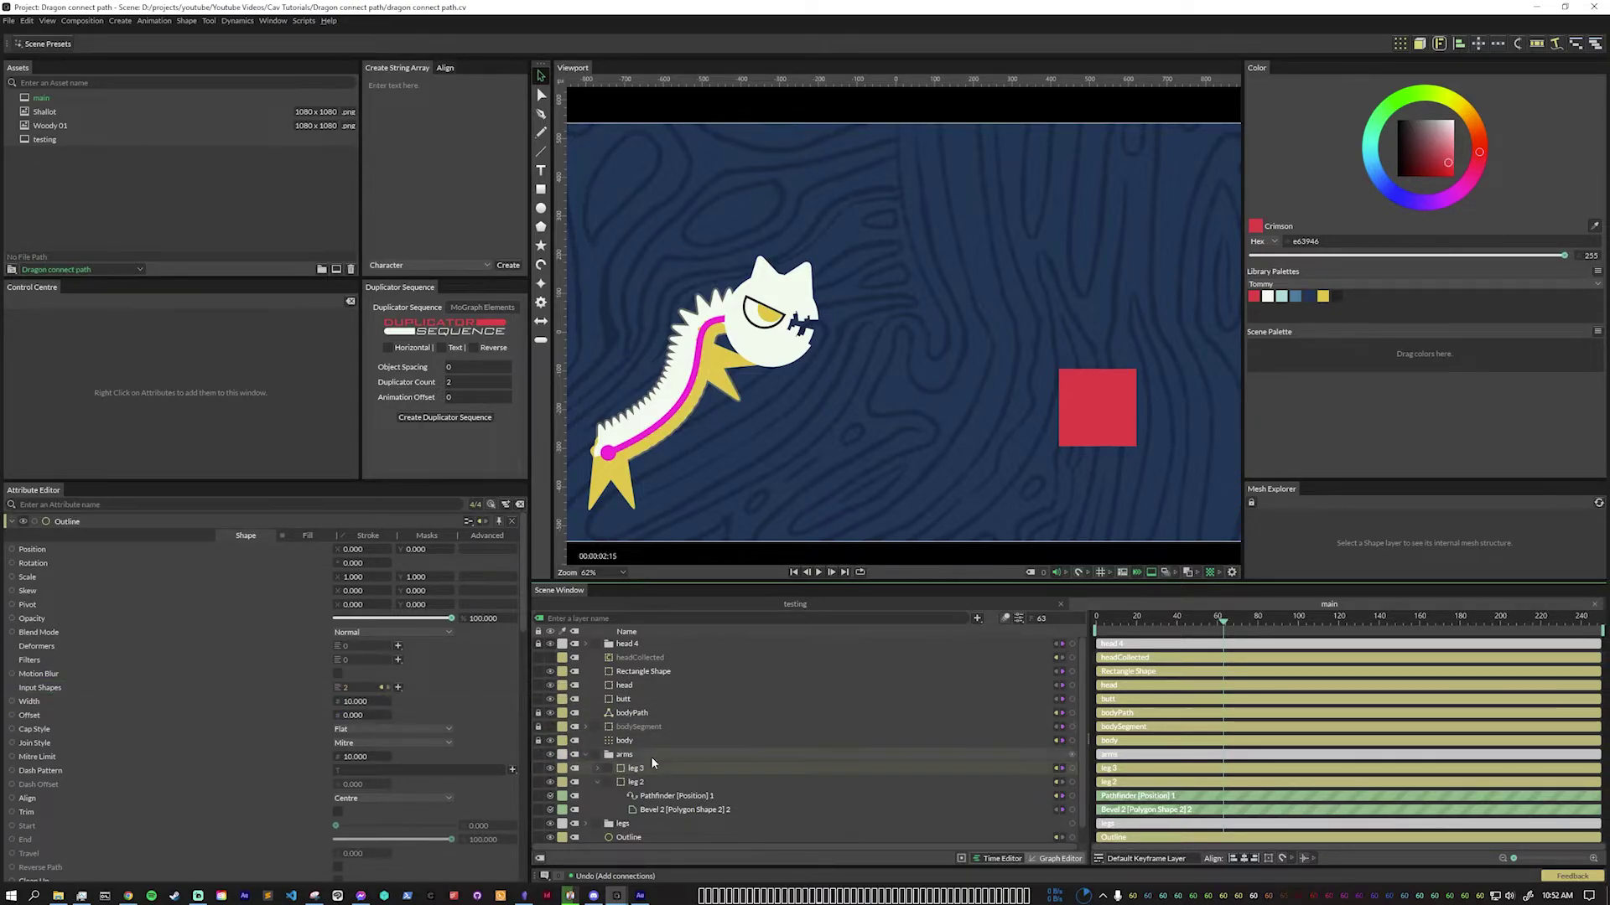
left_click_drag(634, 783, 352, 689)
left_click(586, 756)
left_click(587, 767)
left_click(639, 785)
left_click(586, 768)
Replace the unwanted head input with head 2 and review the Outline's input order.
scroll(952, 467, "up", 3)
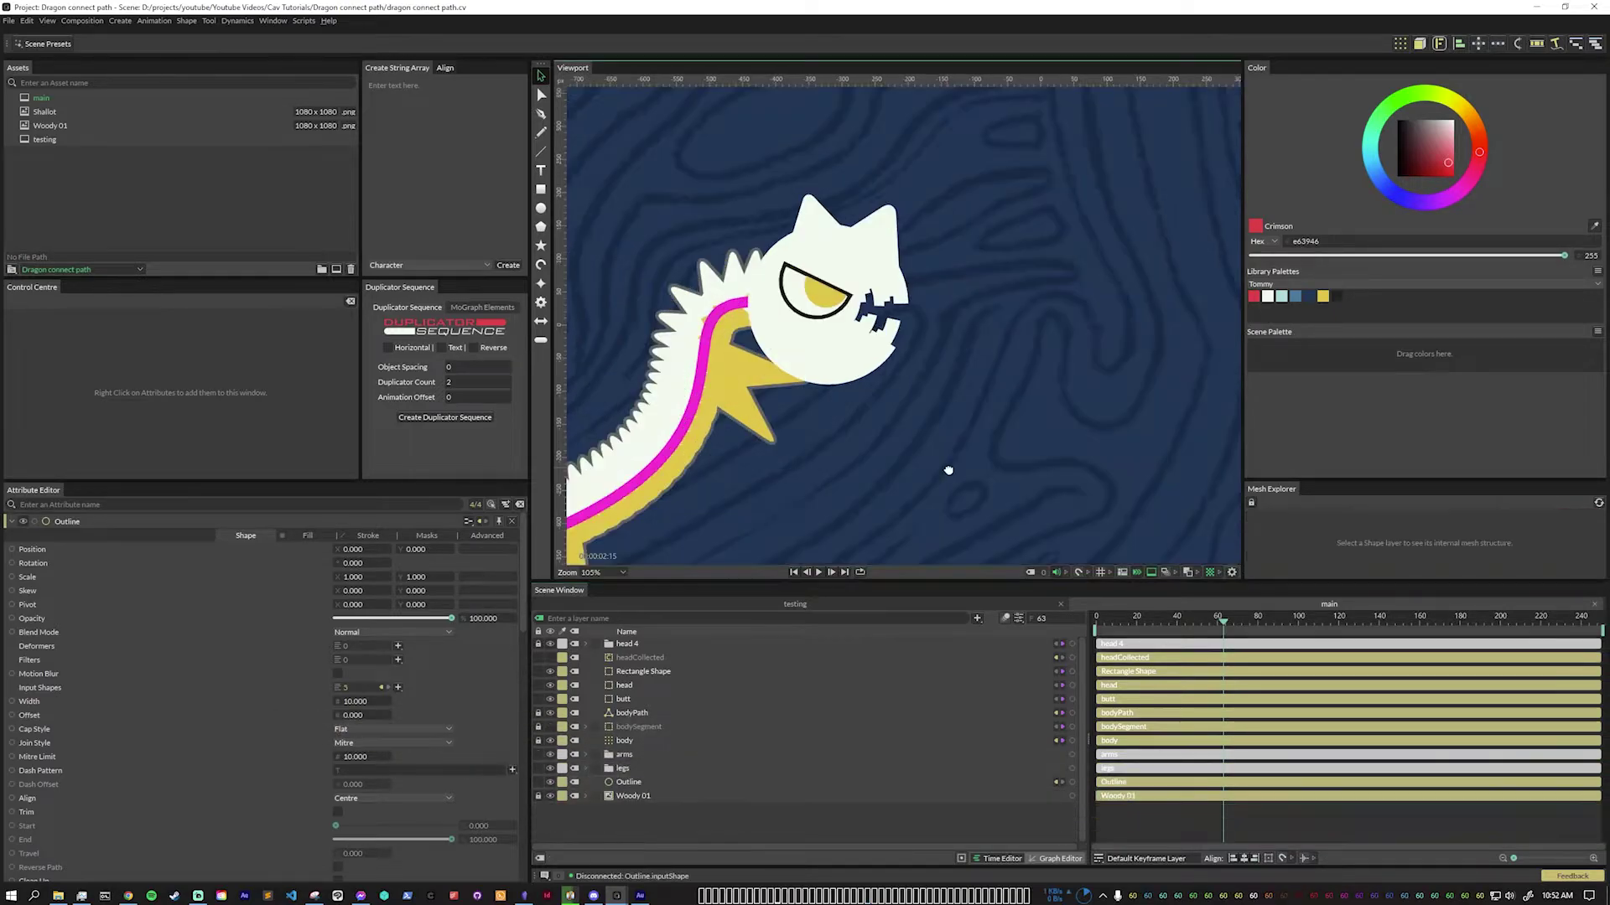
left_click_drag(624, 685, 360, 691)
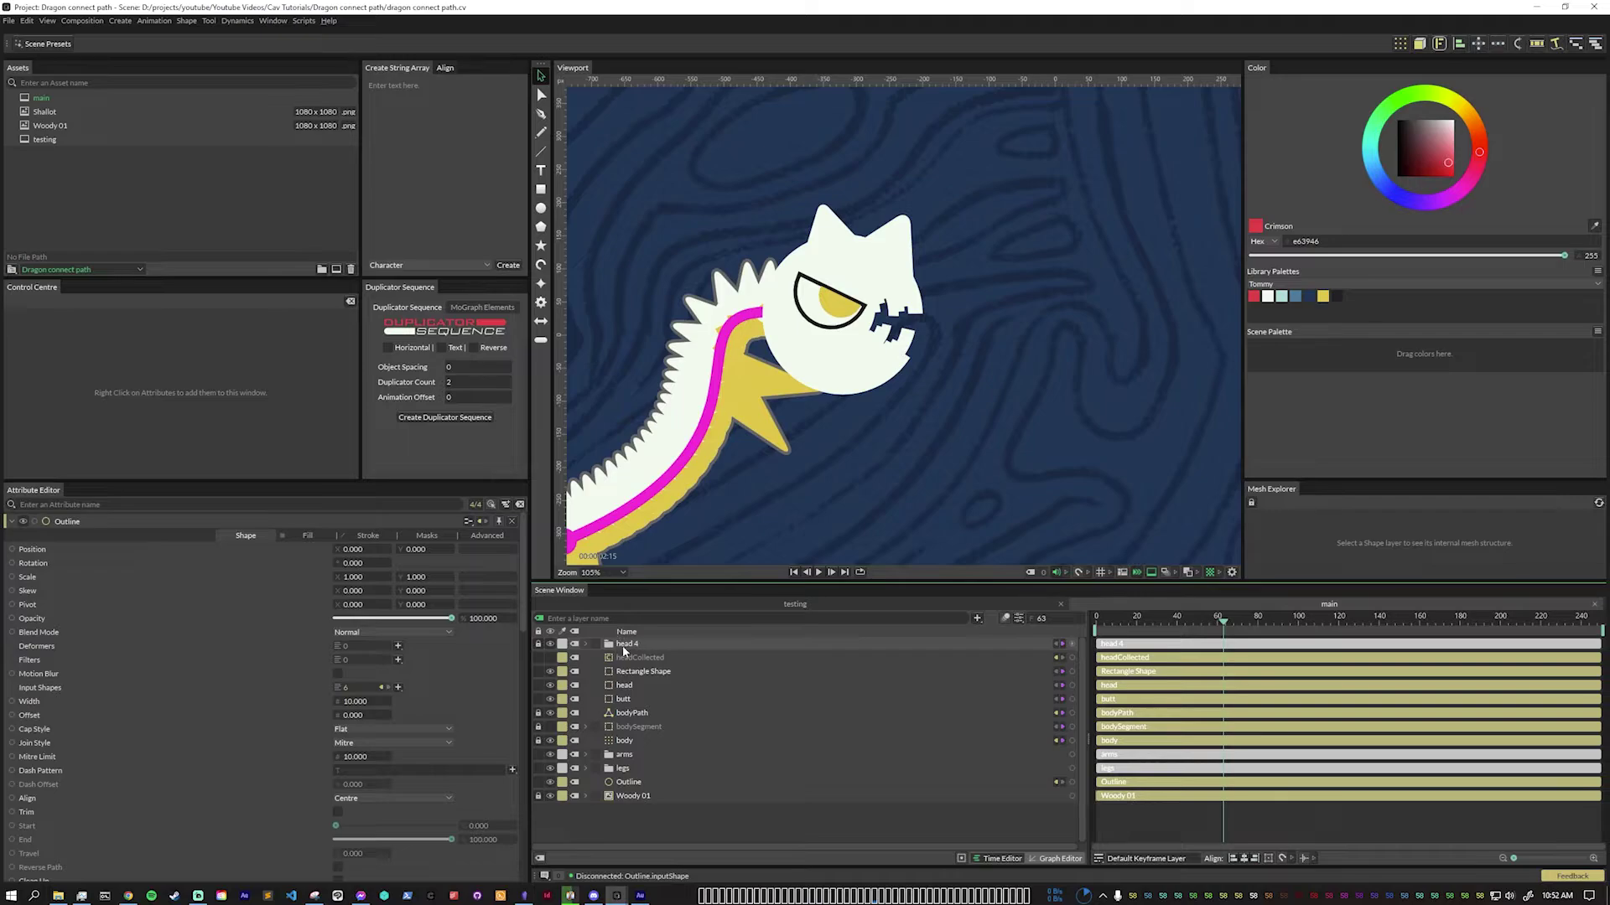
left_click(384, 691)
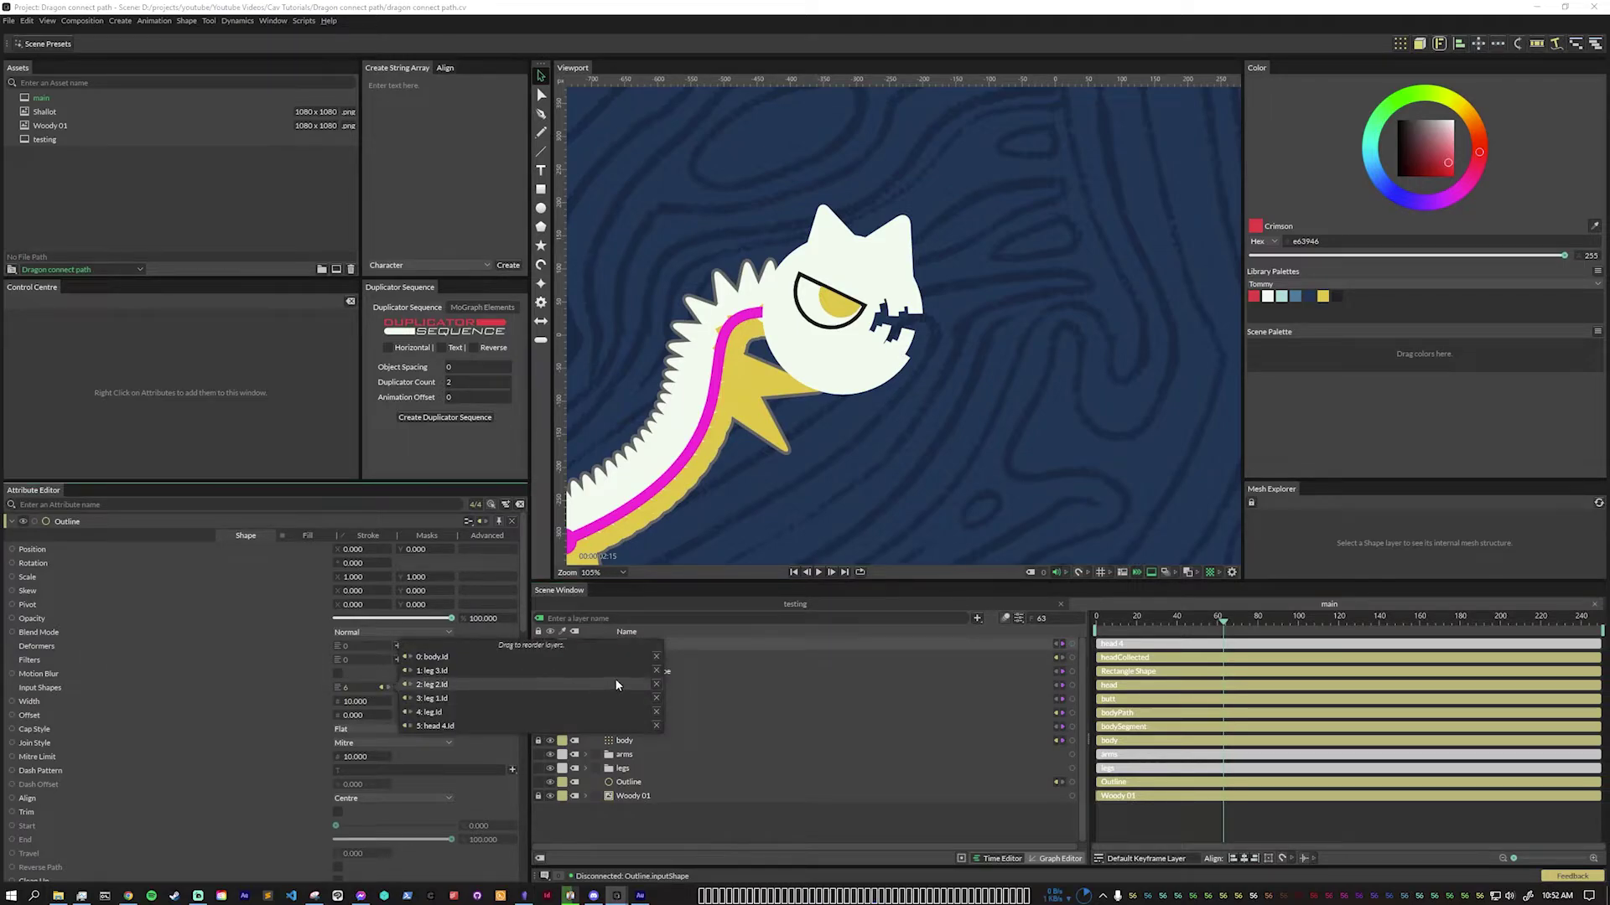
left_click(658, 726)
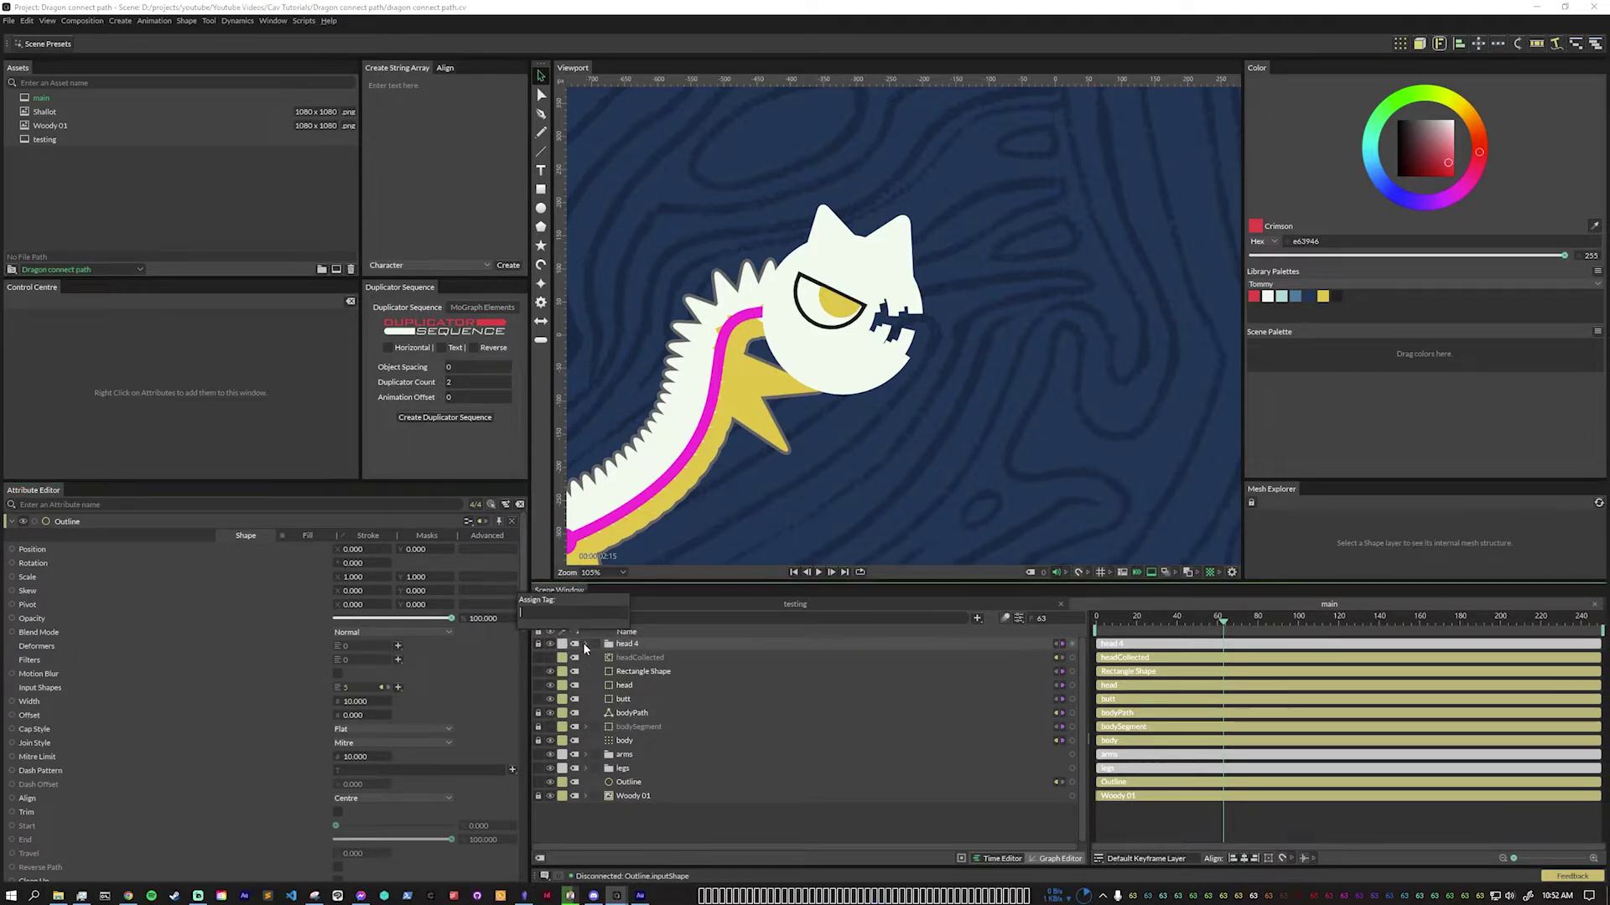
left_click(587, 648)
left_click(634, 673)
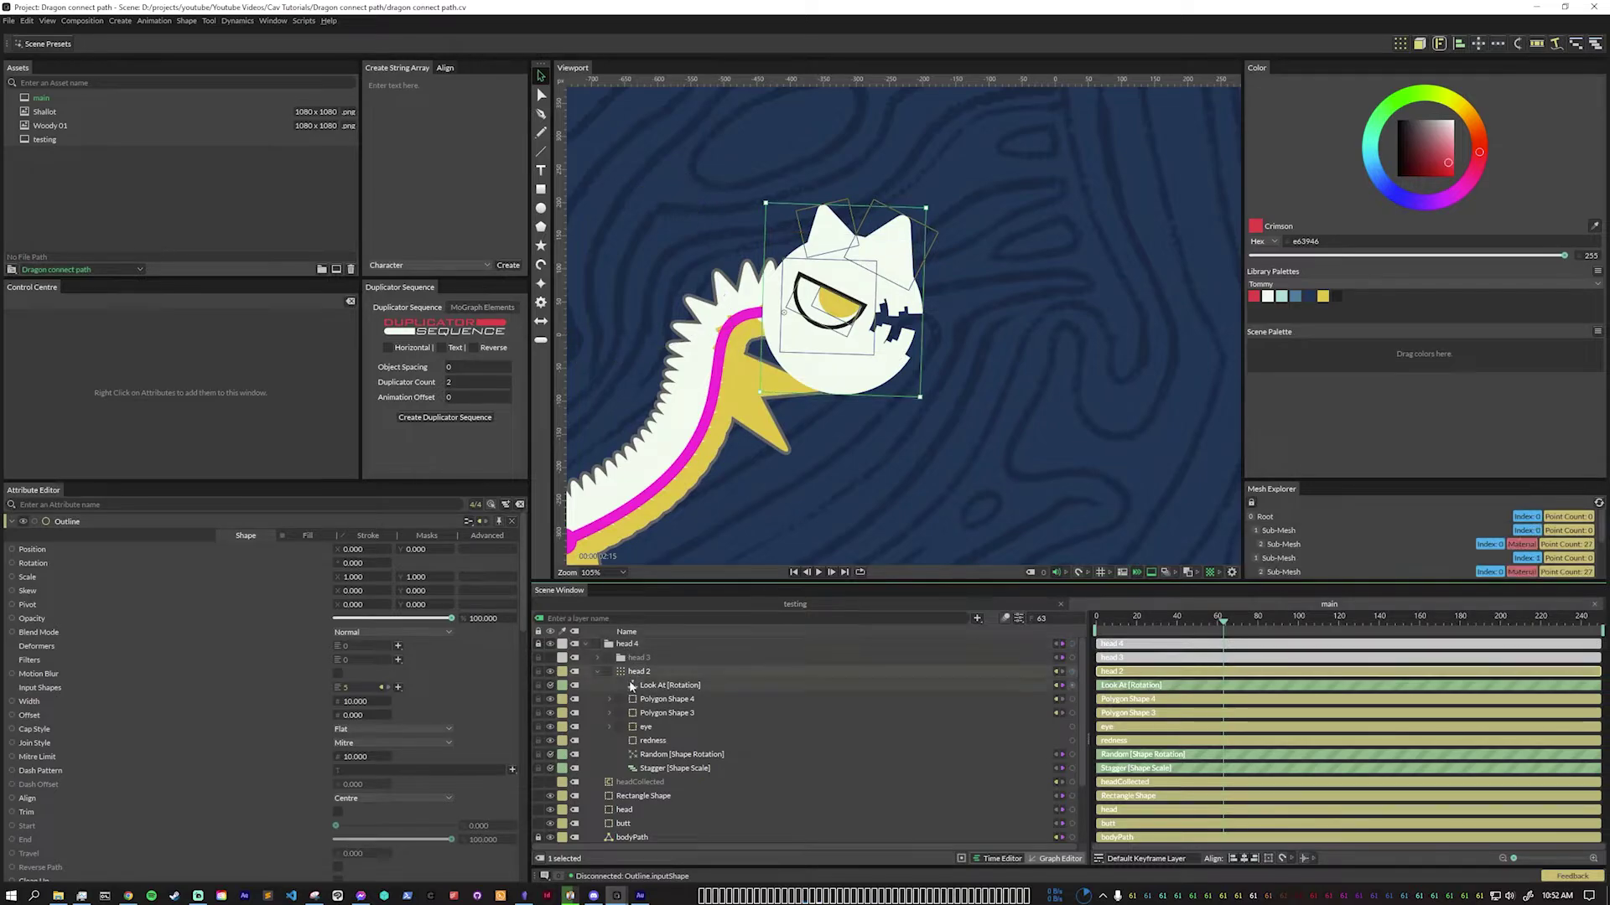
left_click_drag(635, 676, 367, 685)
left_click(977, 334)
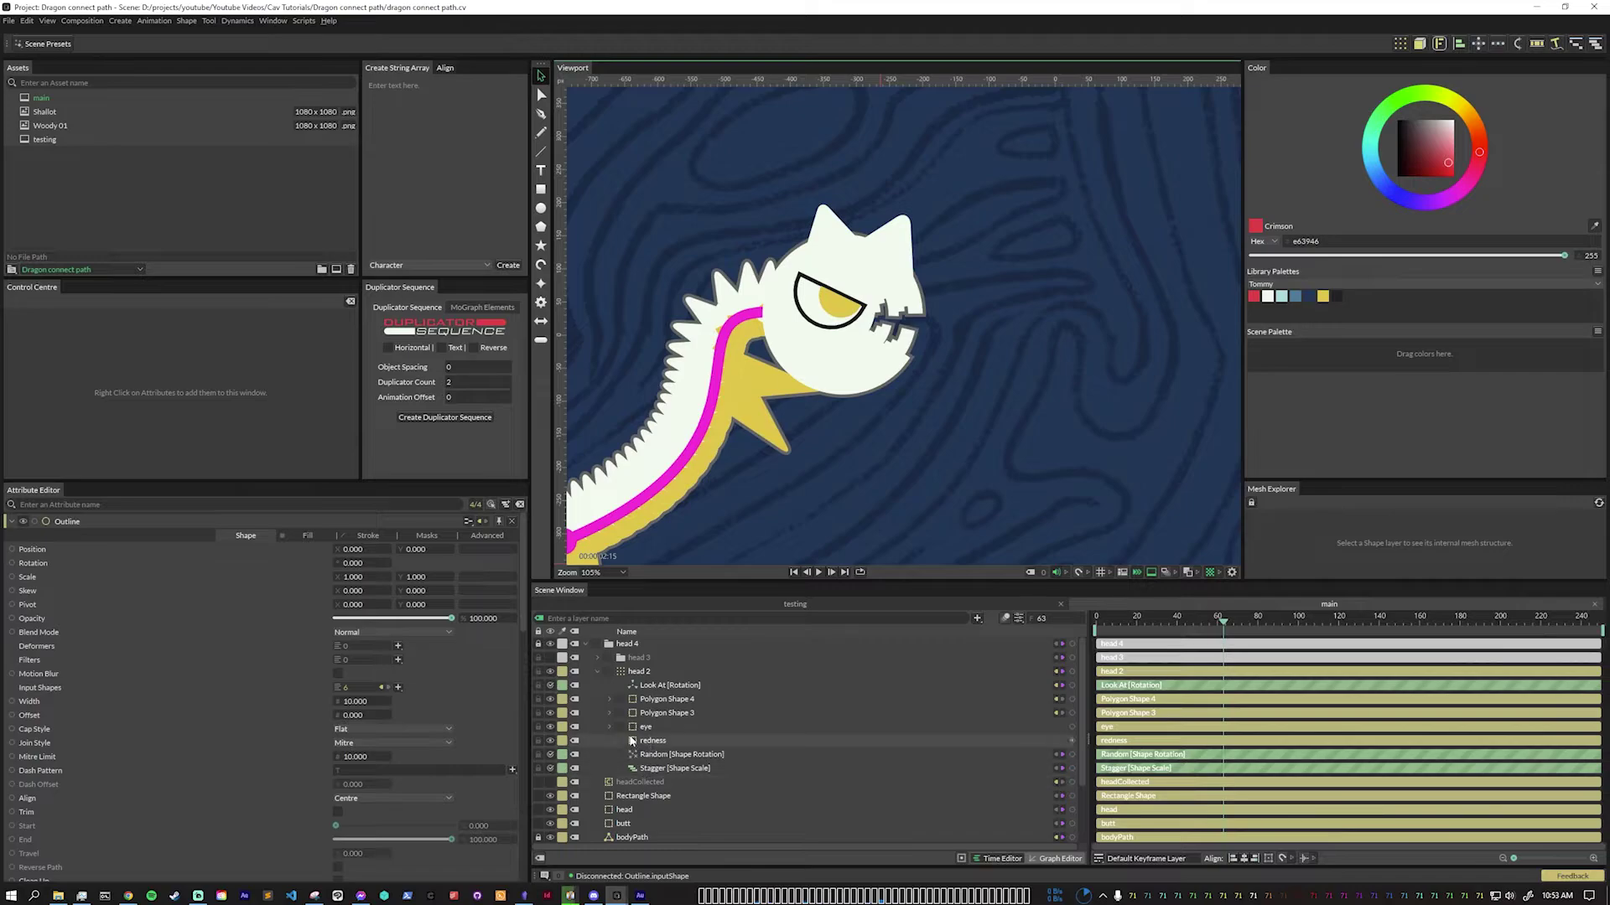
left_click(383, 687)
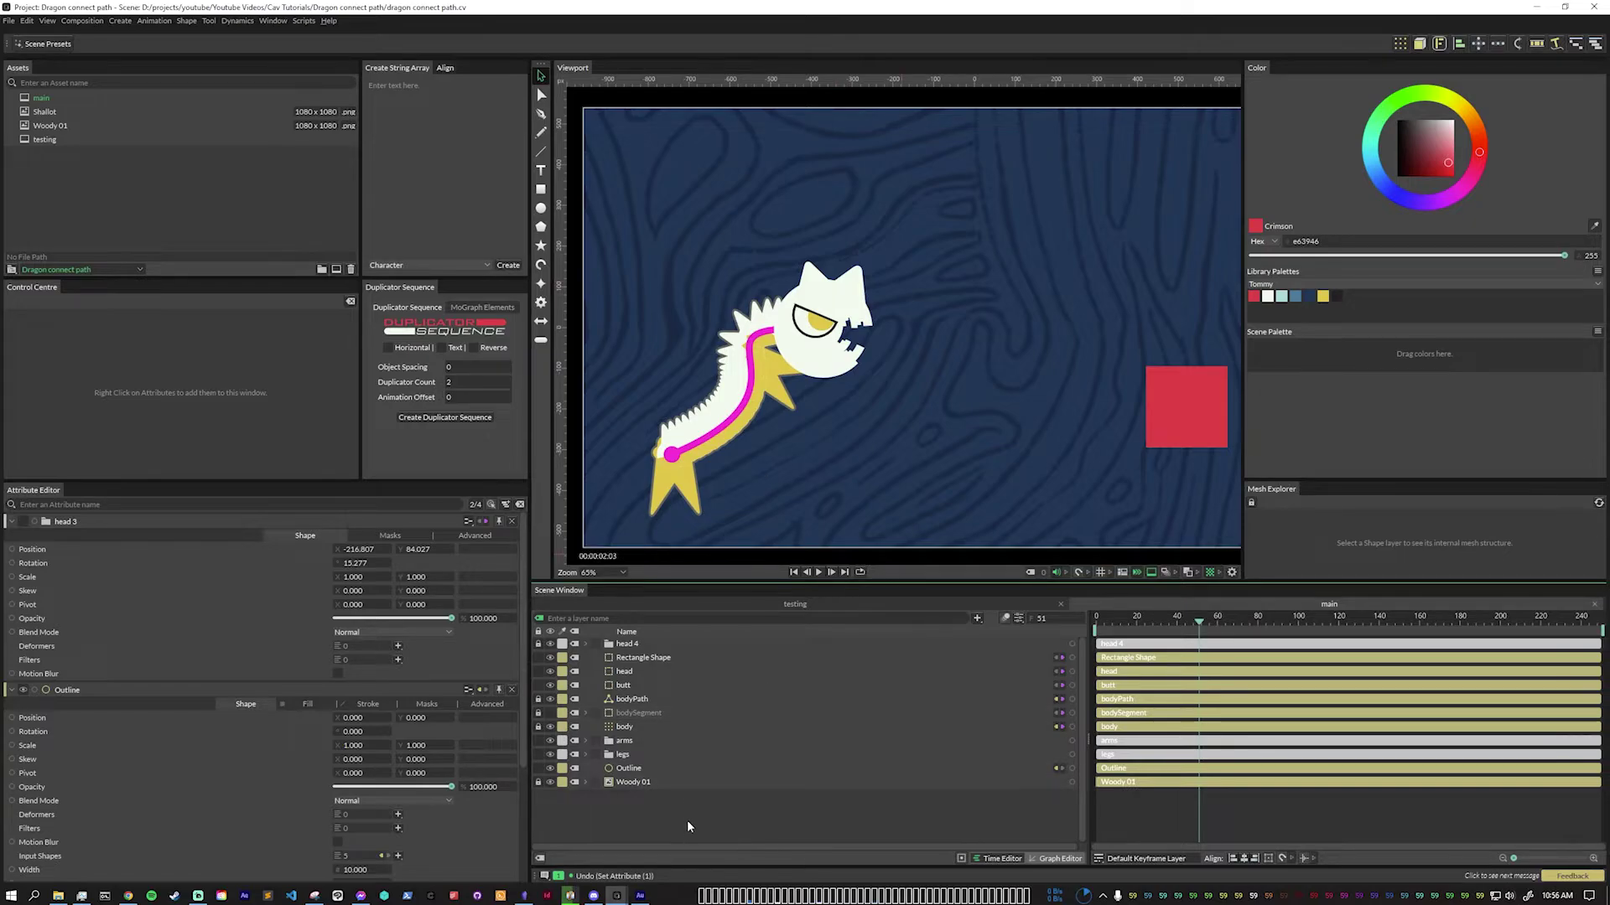
Create a Custom Shape sourced from head 4 and add it to the Outline's Input Shapes.
key("Tab")
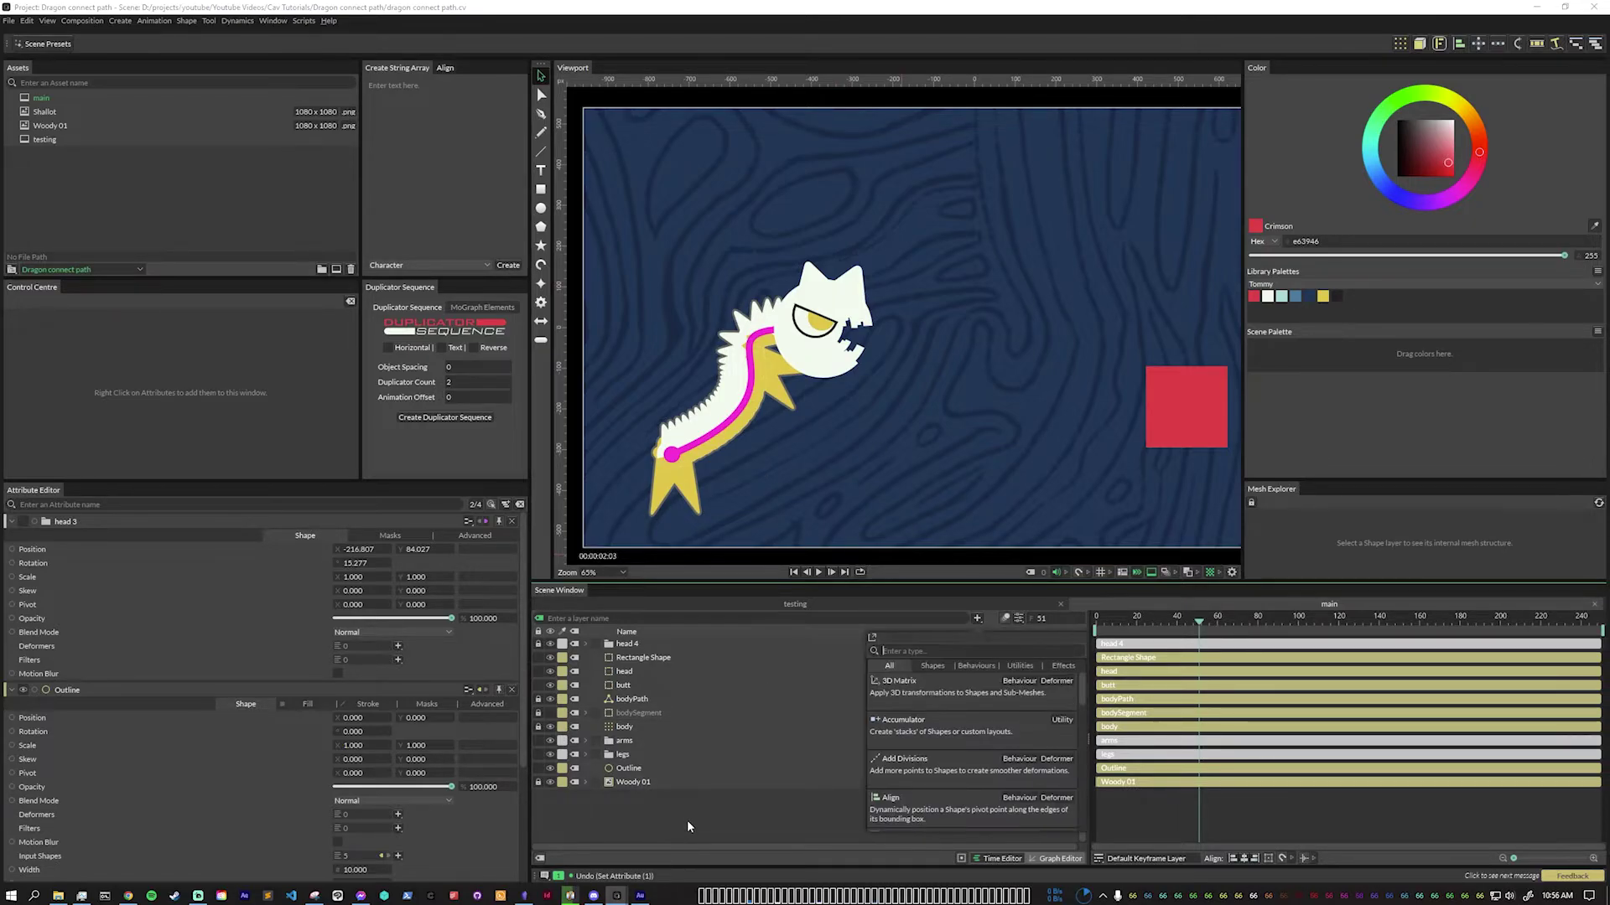
type("custom")
key("Return")
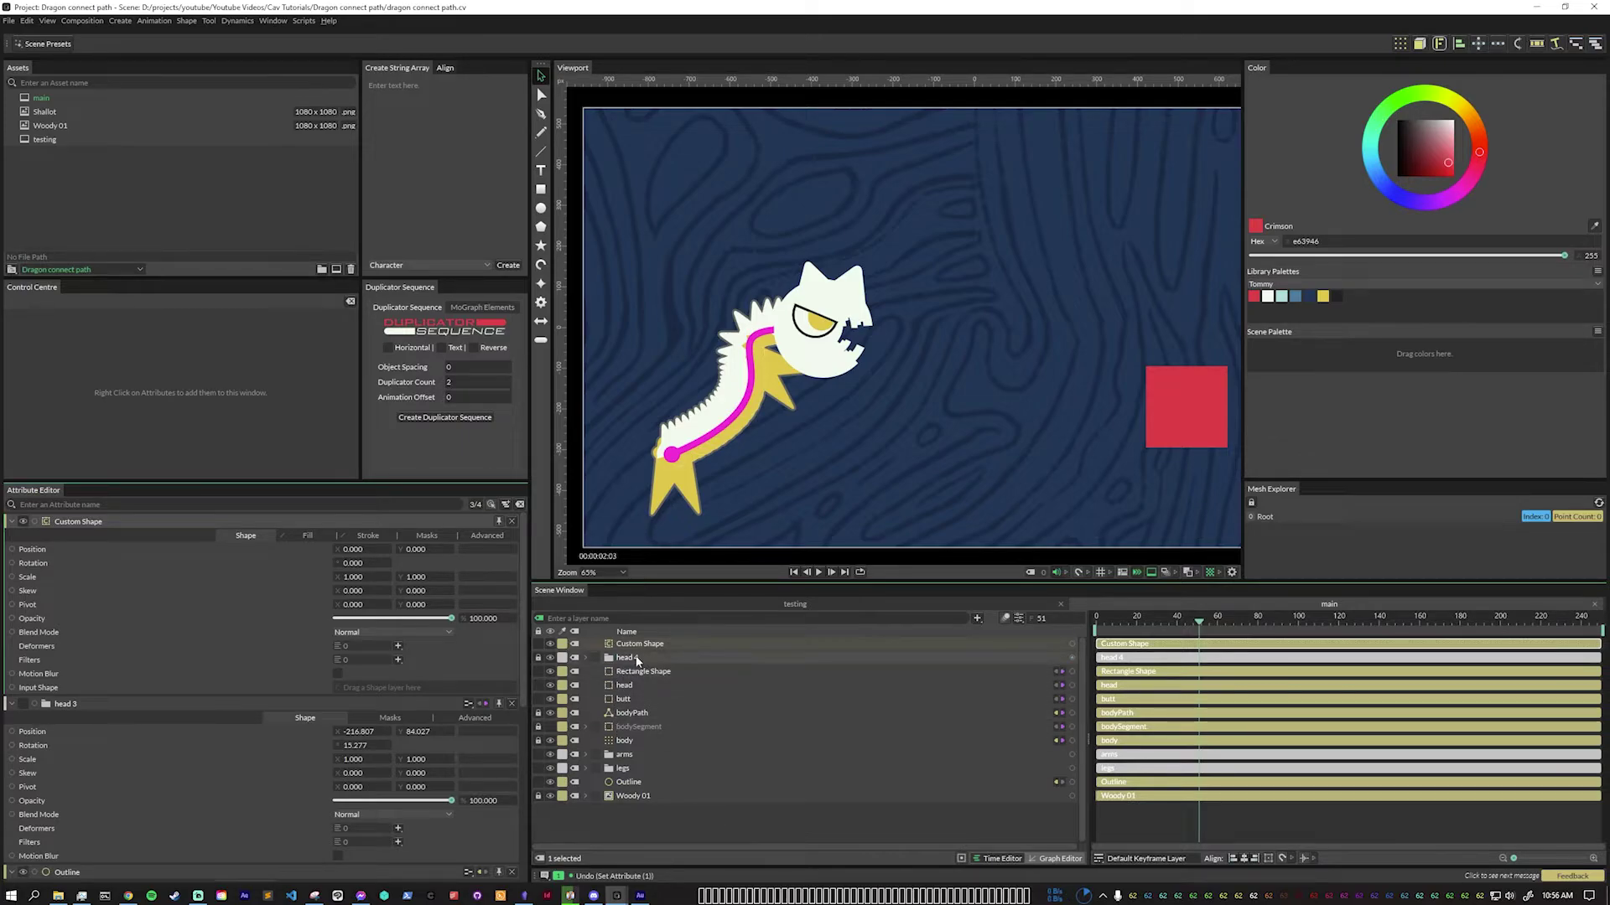
left_click_drag(638, 660, 419, 687)
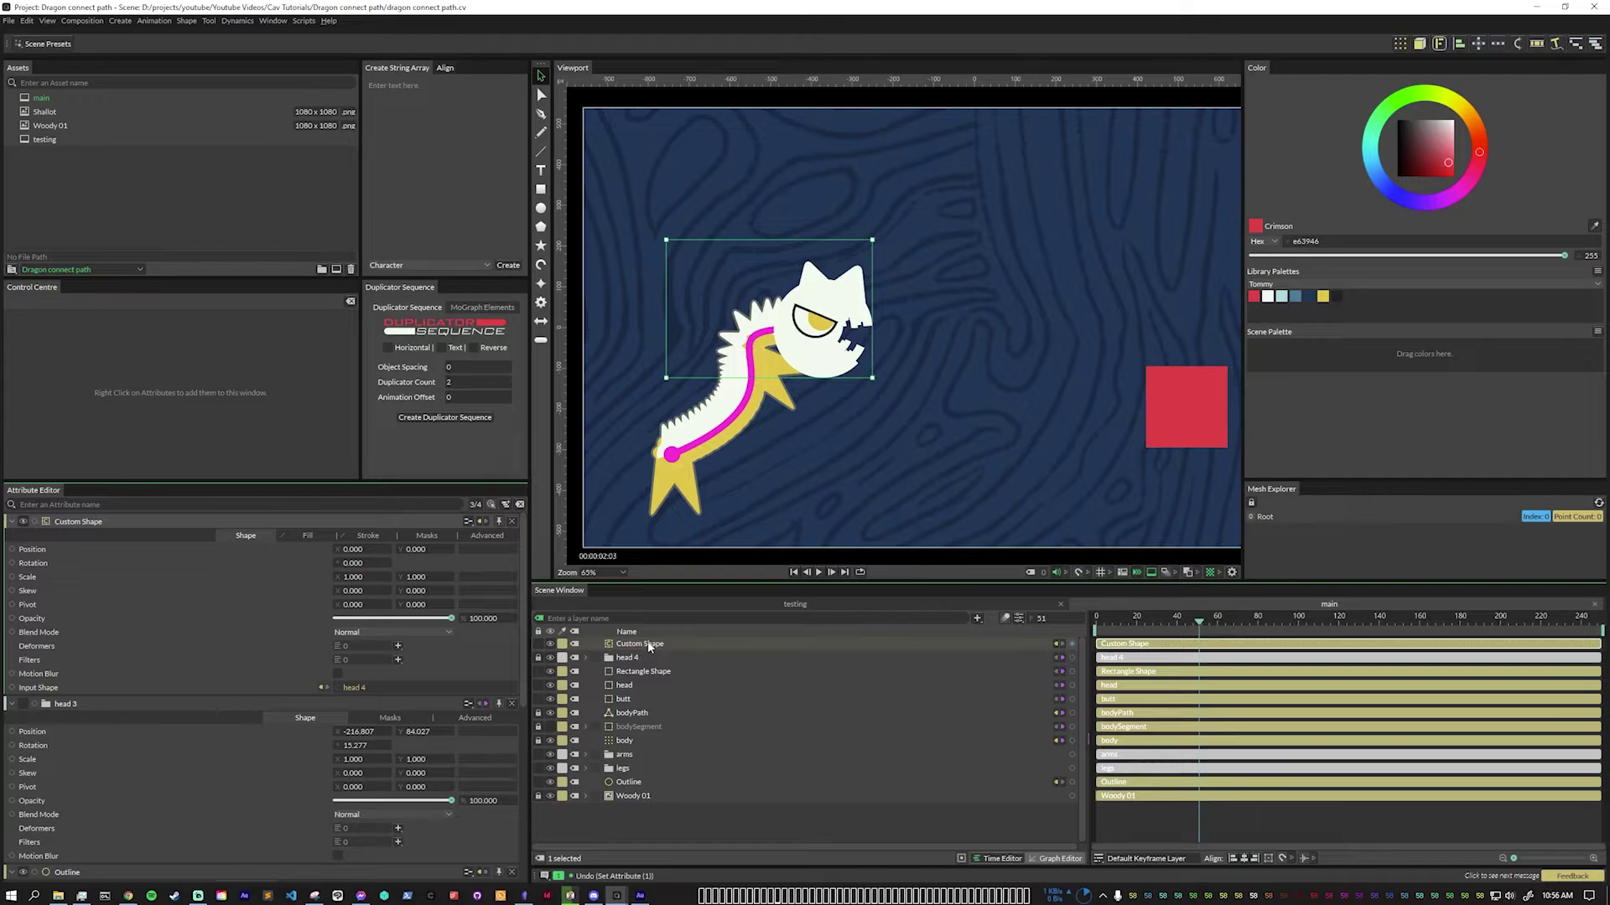
left_click(511, 703)
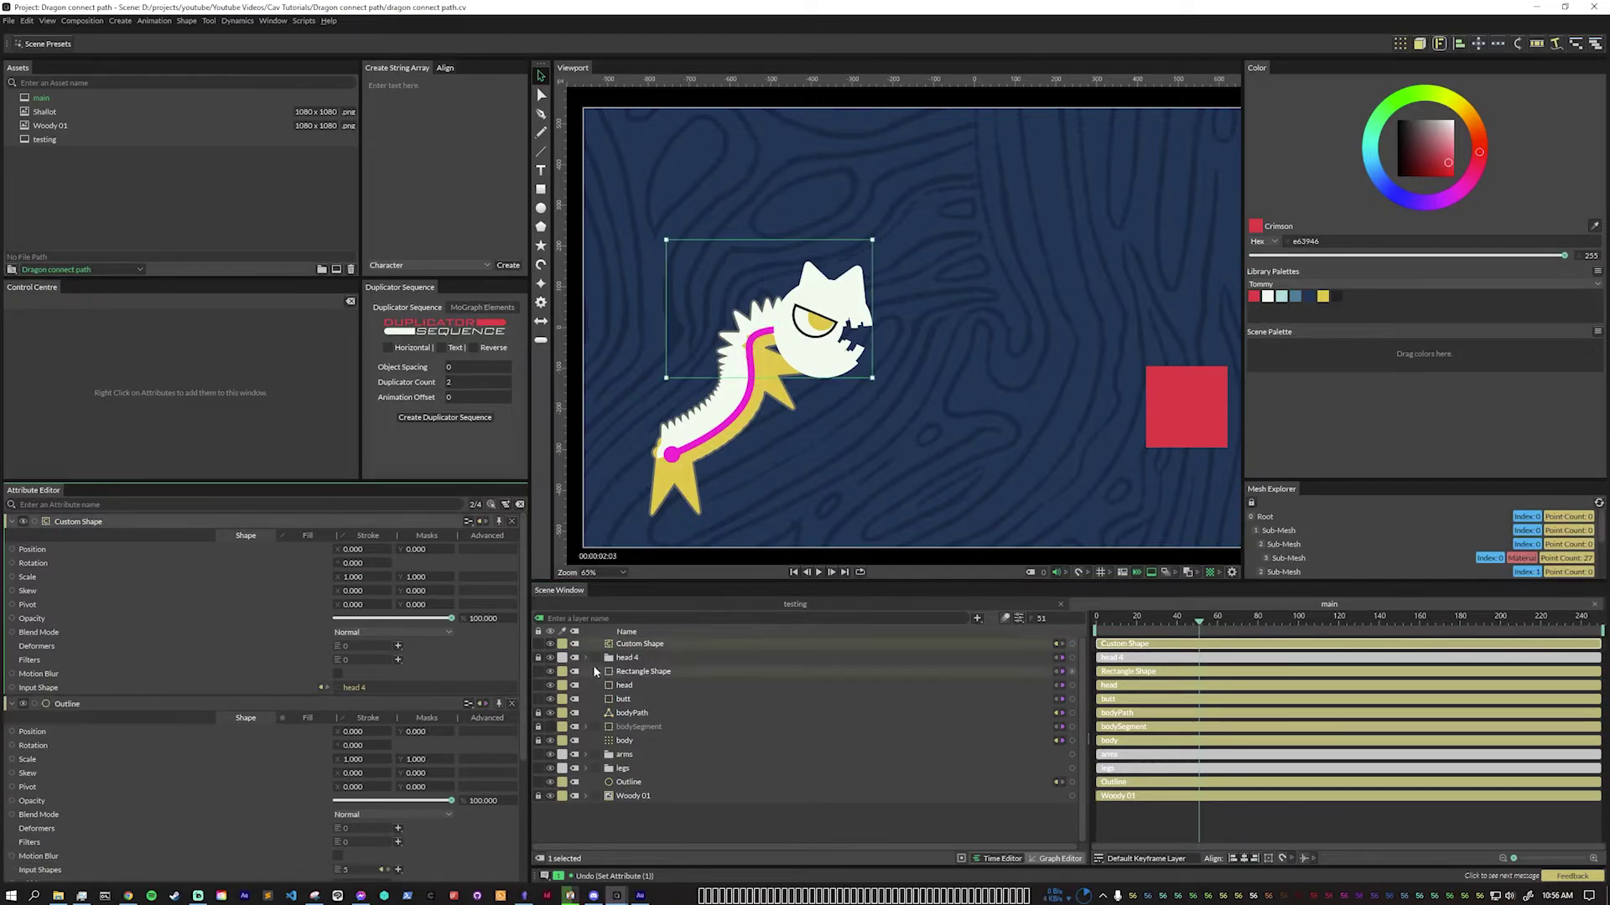
left_click_drag(637, 644, 359, 872)
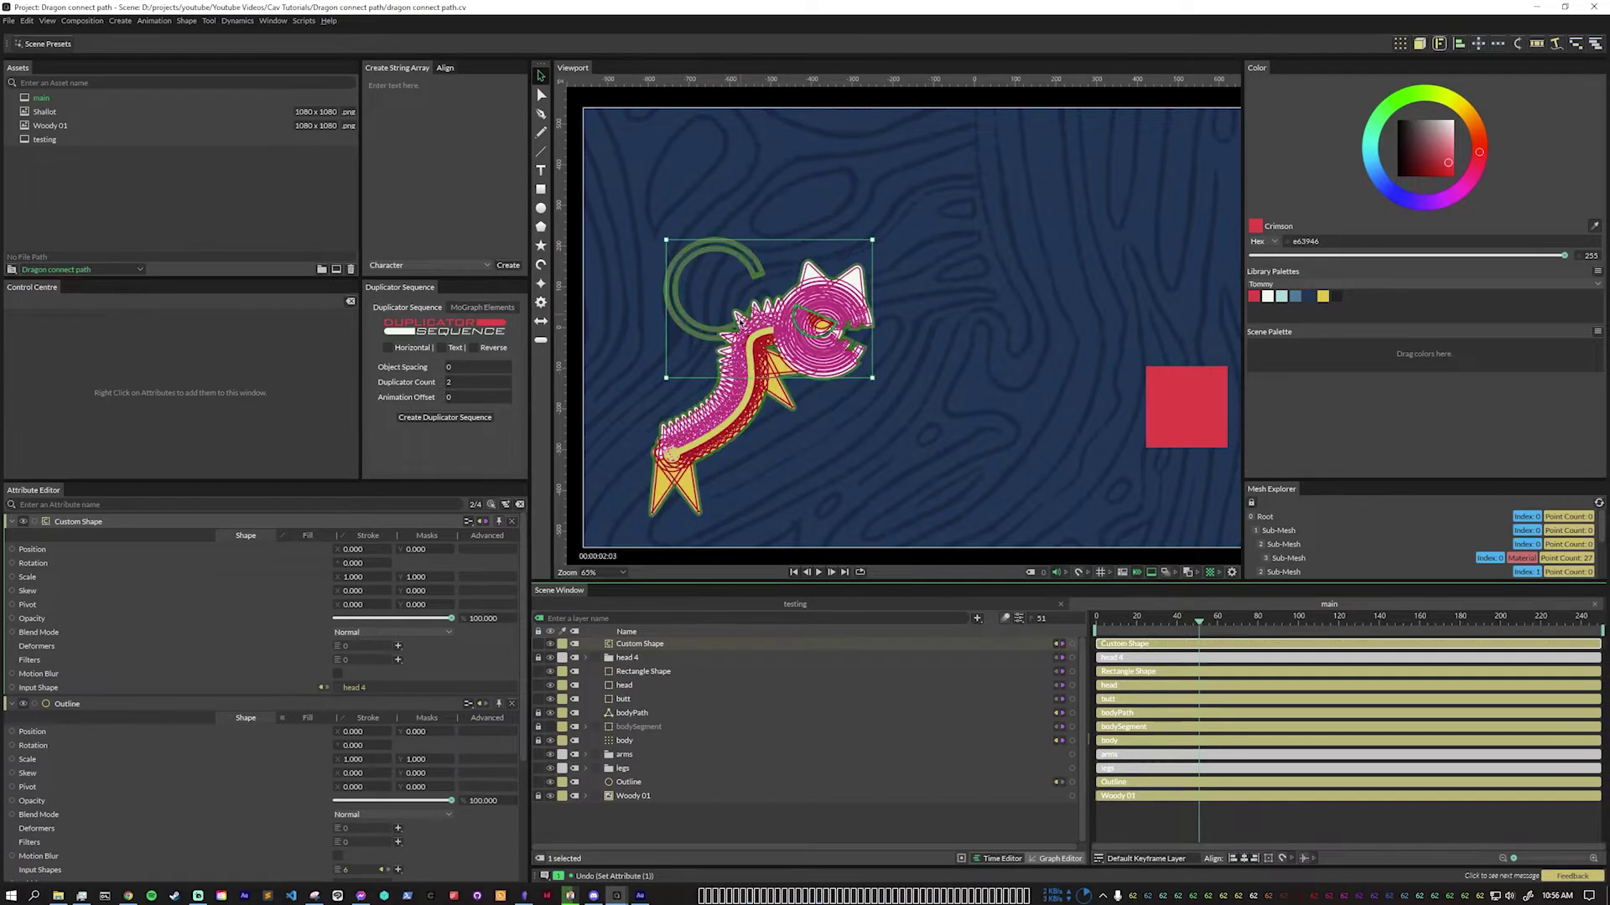
Set head 3's Position X and Y to 0 and scrub its Scale down to about half.
left_click(587, 657)
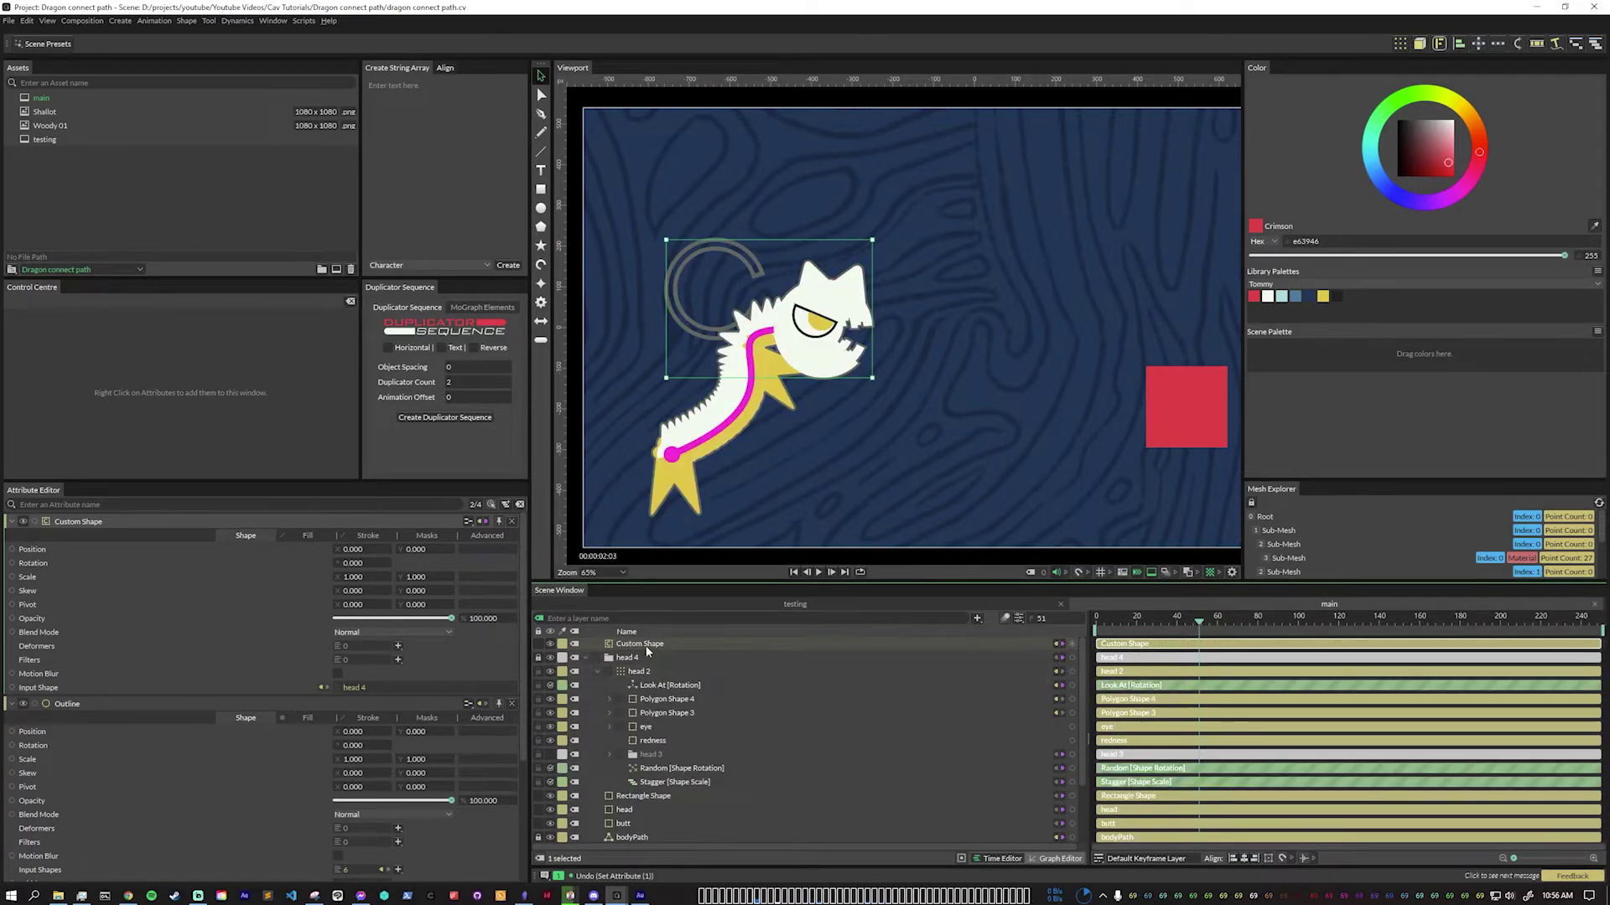
left_click(651, 760)
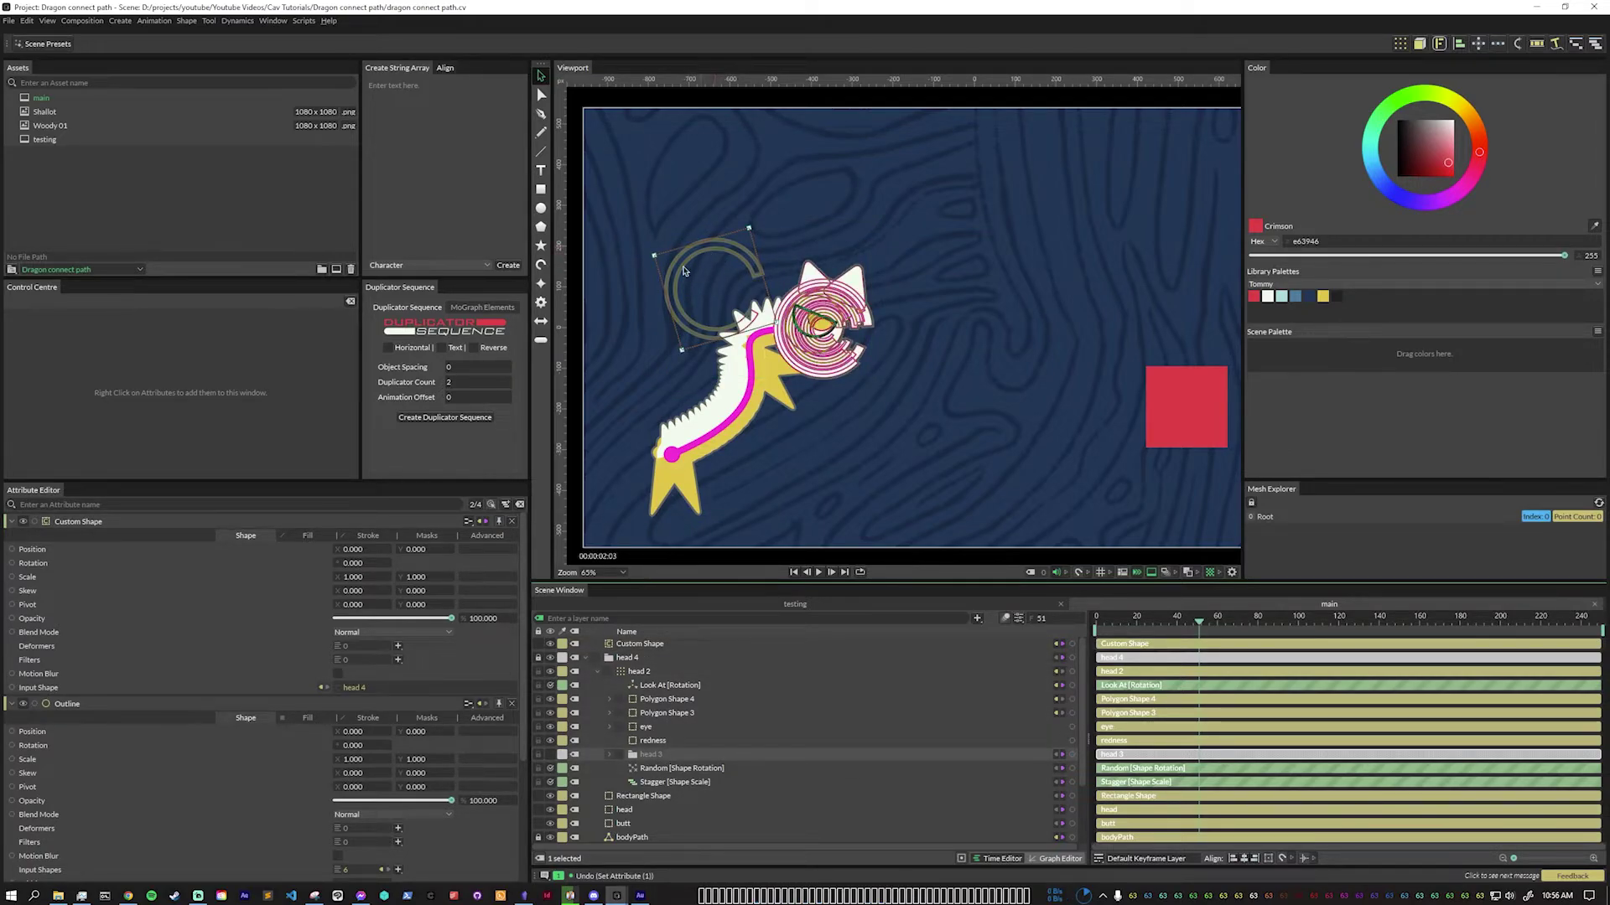
left_click(609, 755)
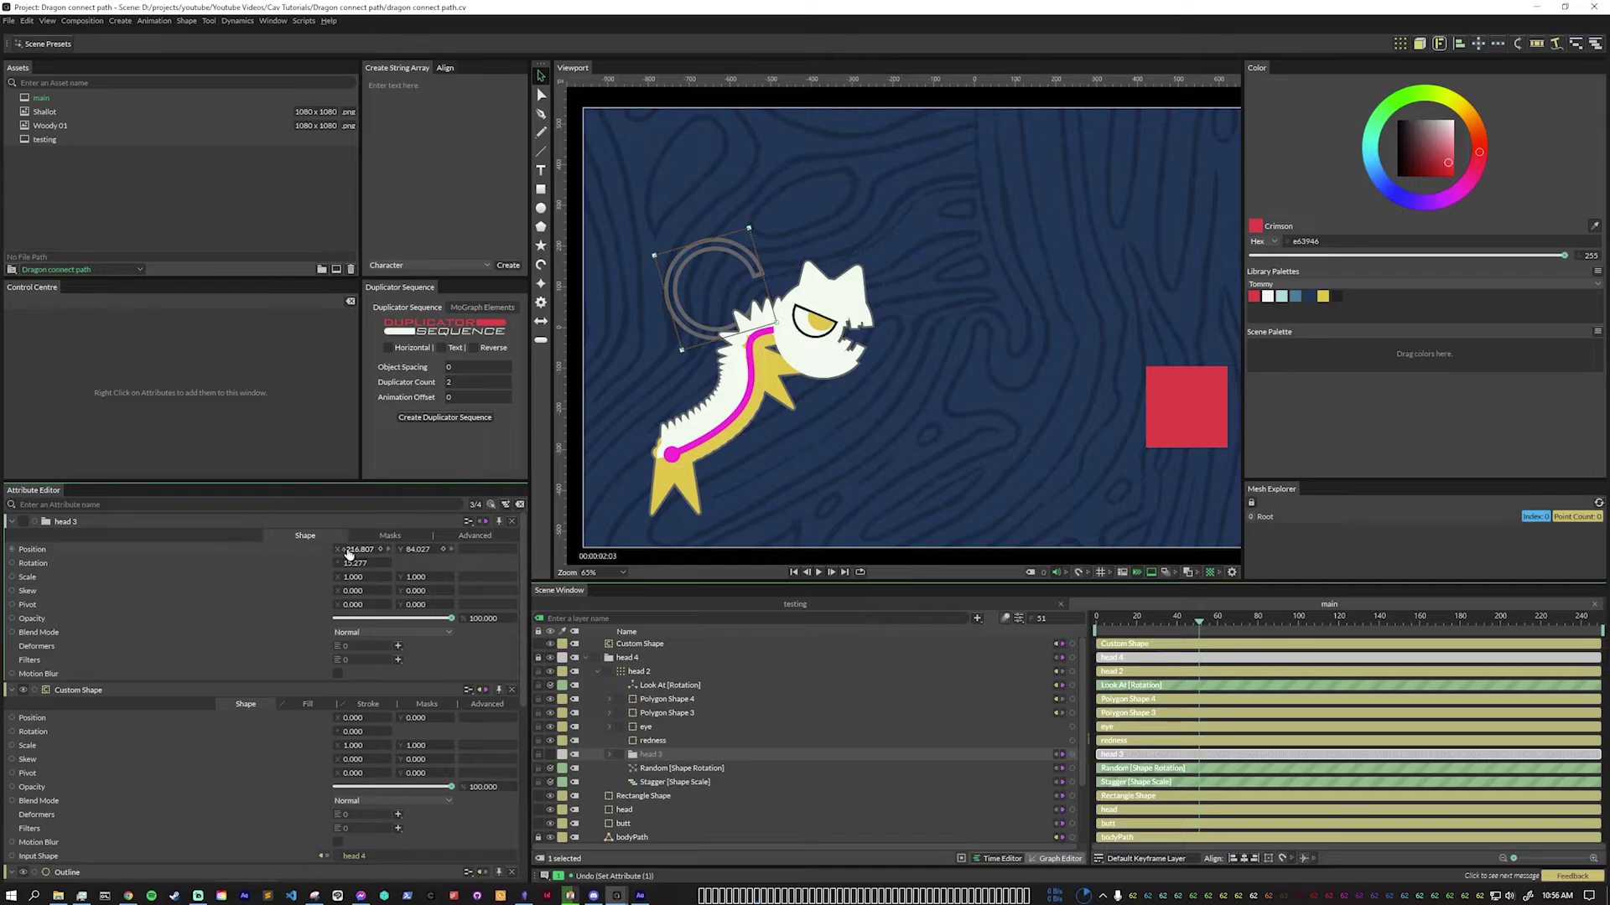
mouse_move(351, 553)
left_mouse_down()
mouse_move(325, 559)
mouse_move(362, 560)
mouse_move(341, 565)
left_mouse_up()
type("0")
key("Return")
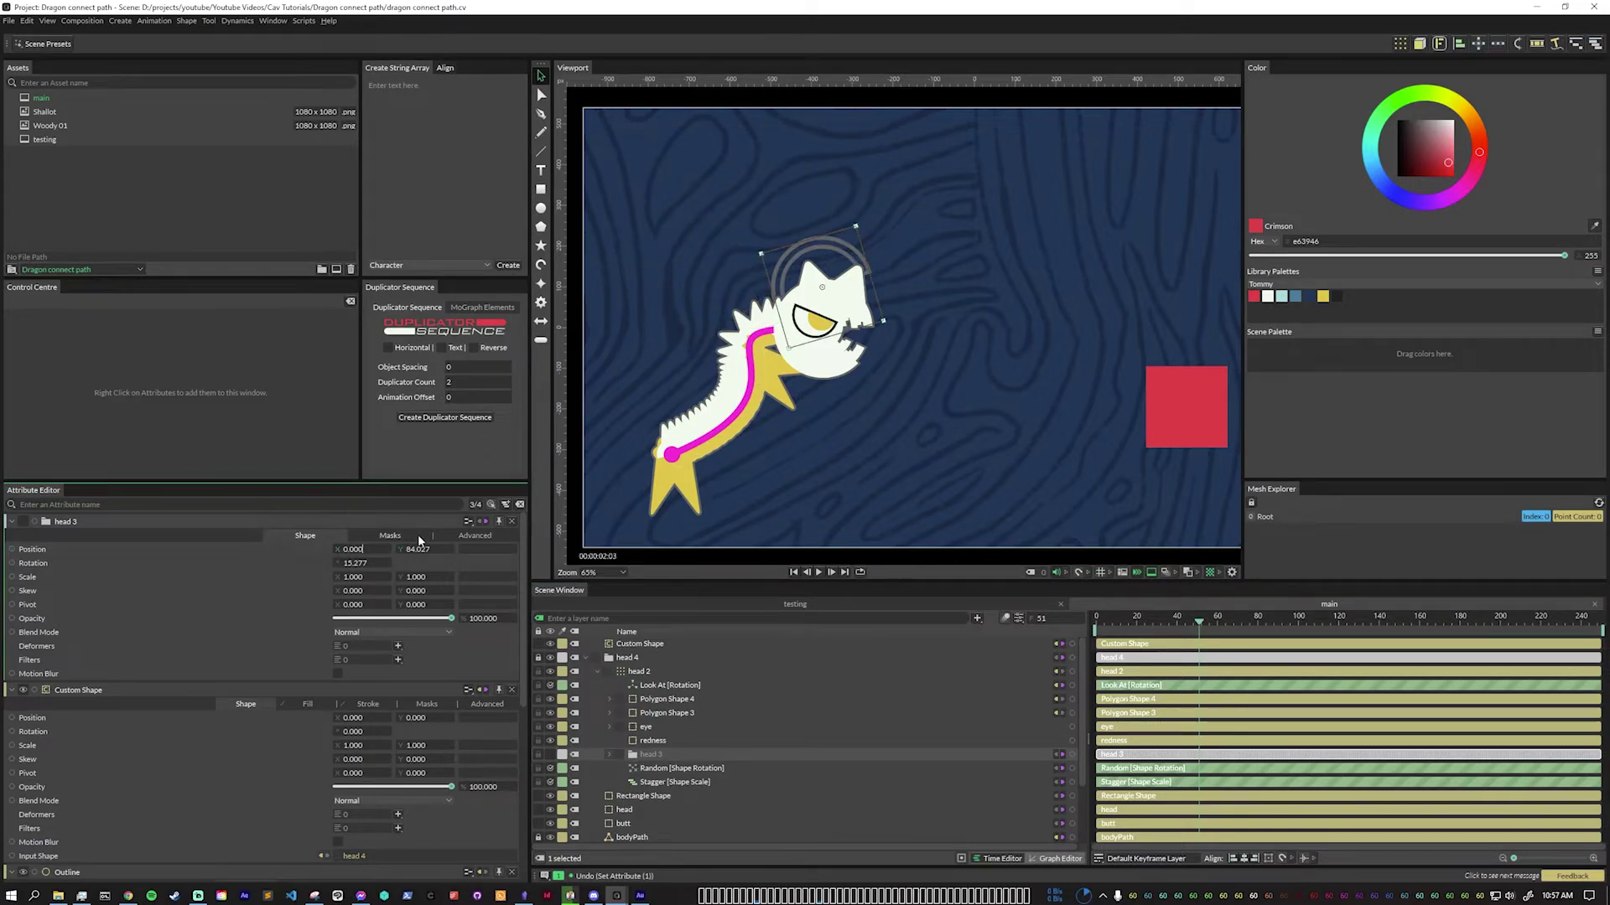
left_click(416, 549)
type("0")
key("Return")
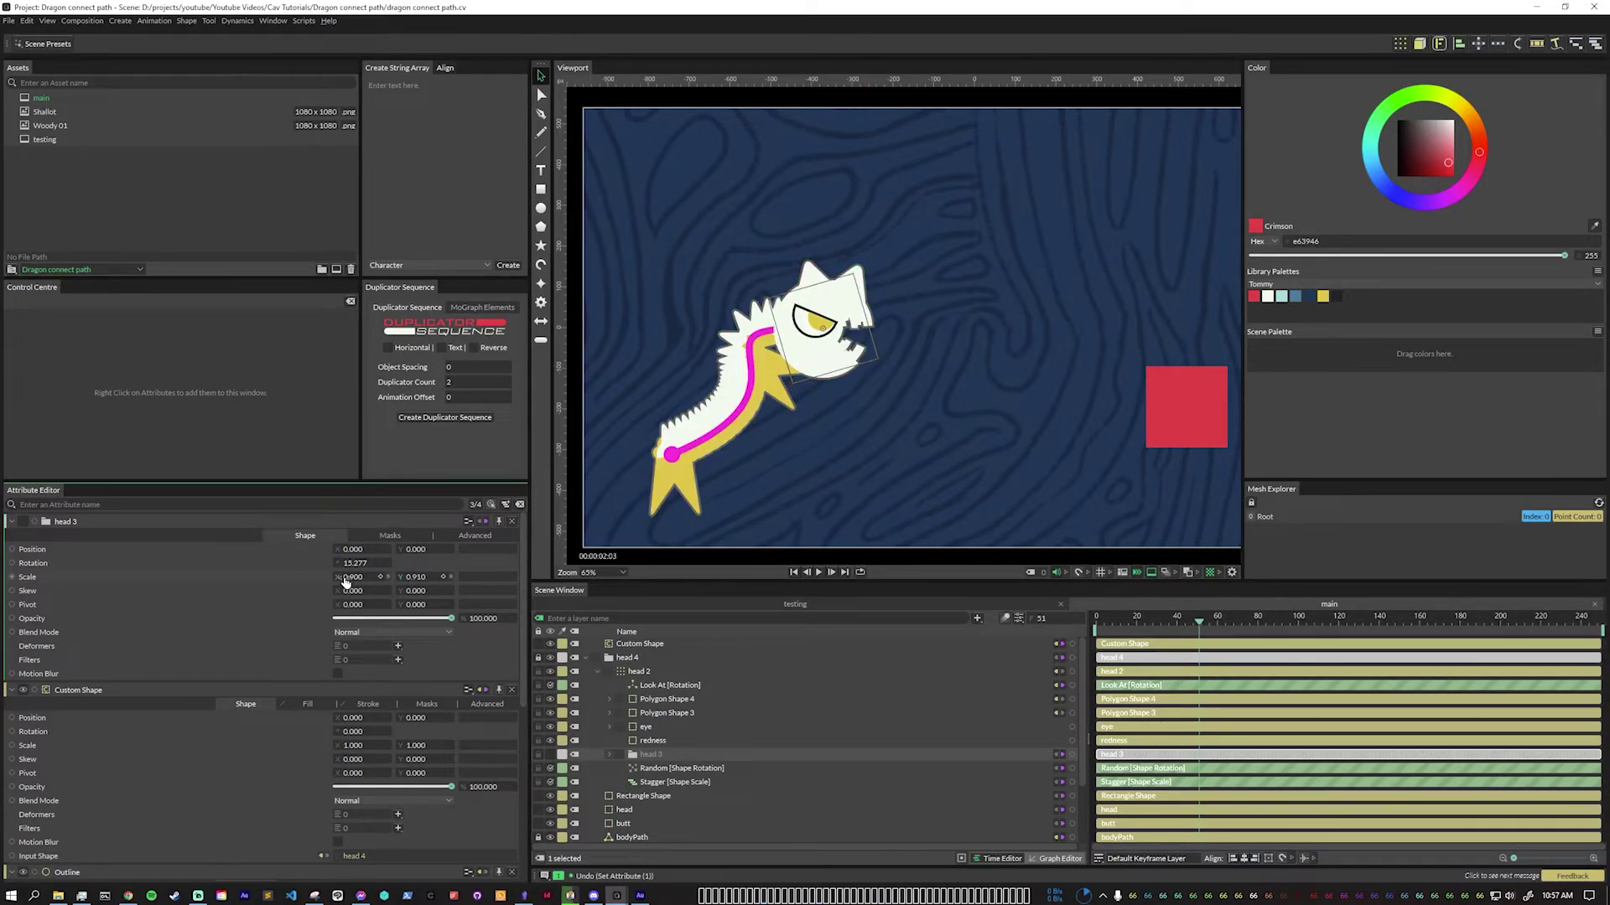
left_click_drag(344, 580, 295, 587)
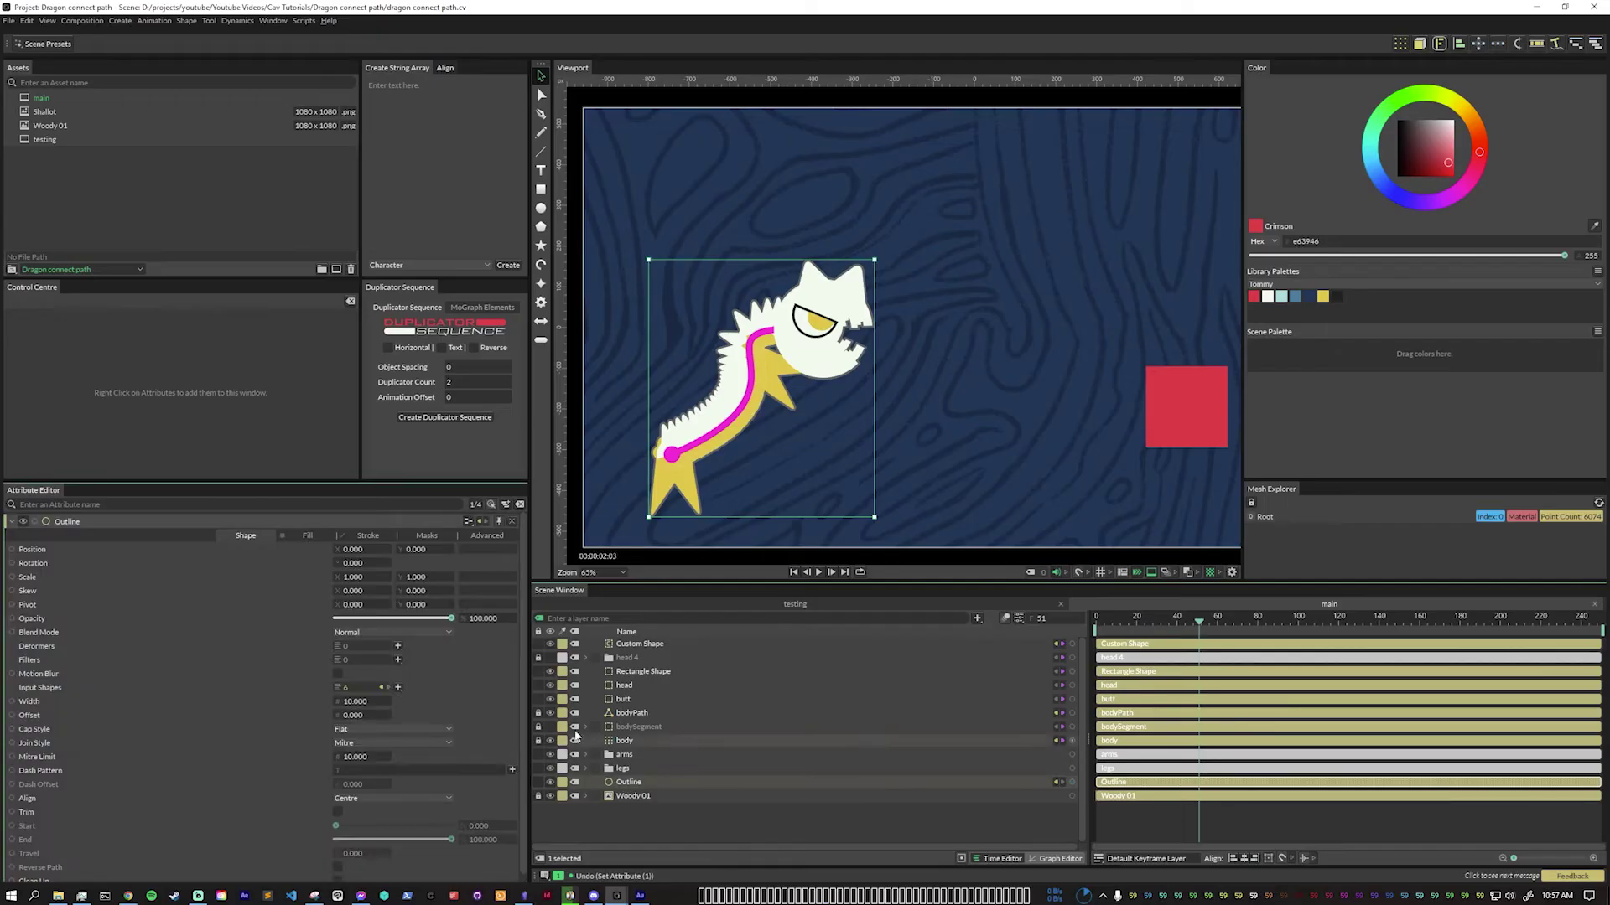
Give the Outline a near-black 222222 palette fill and scrub its Width up to 24.
left_click(307, 537)
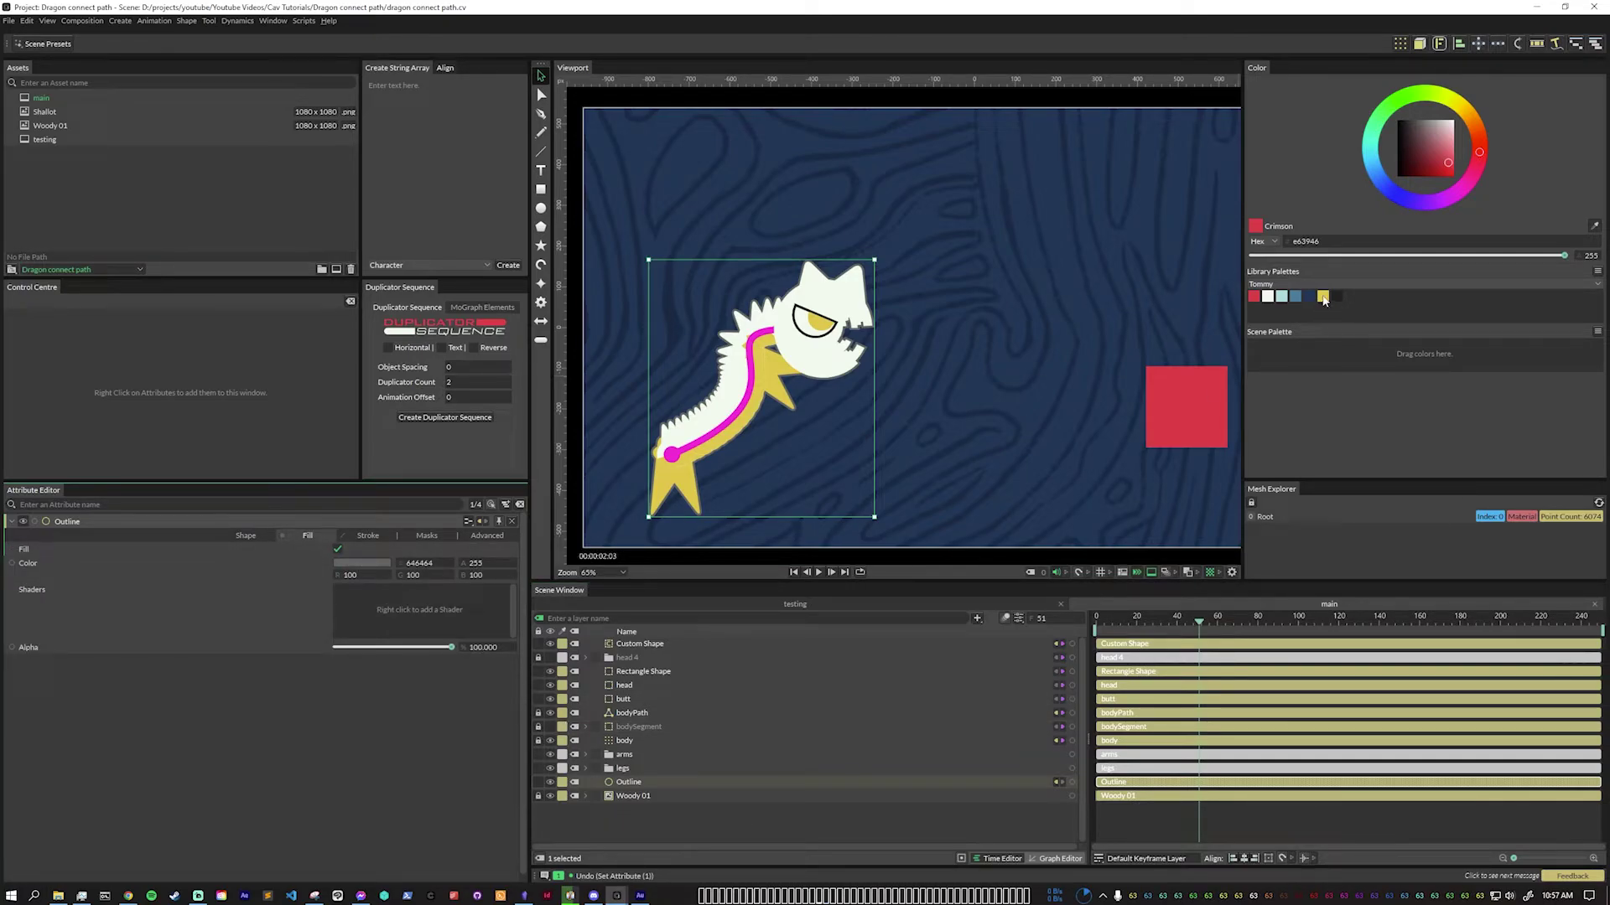
left_click(1292, 299)
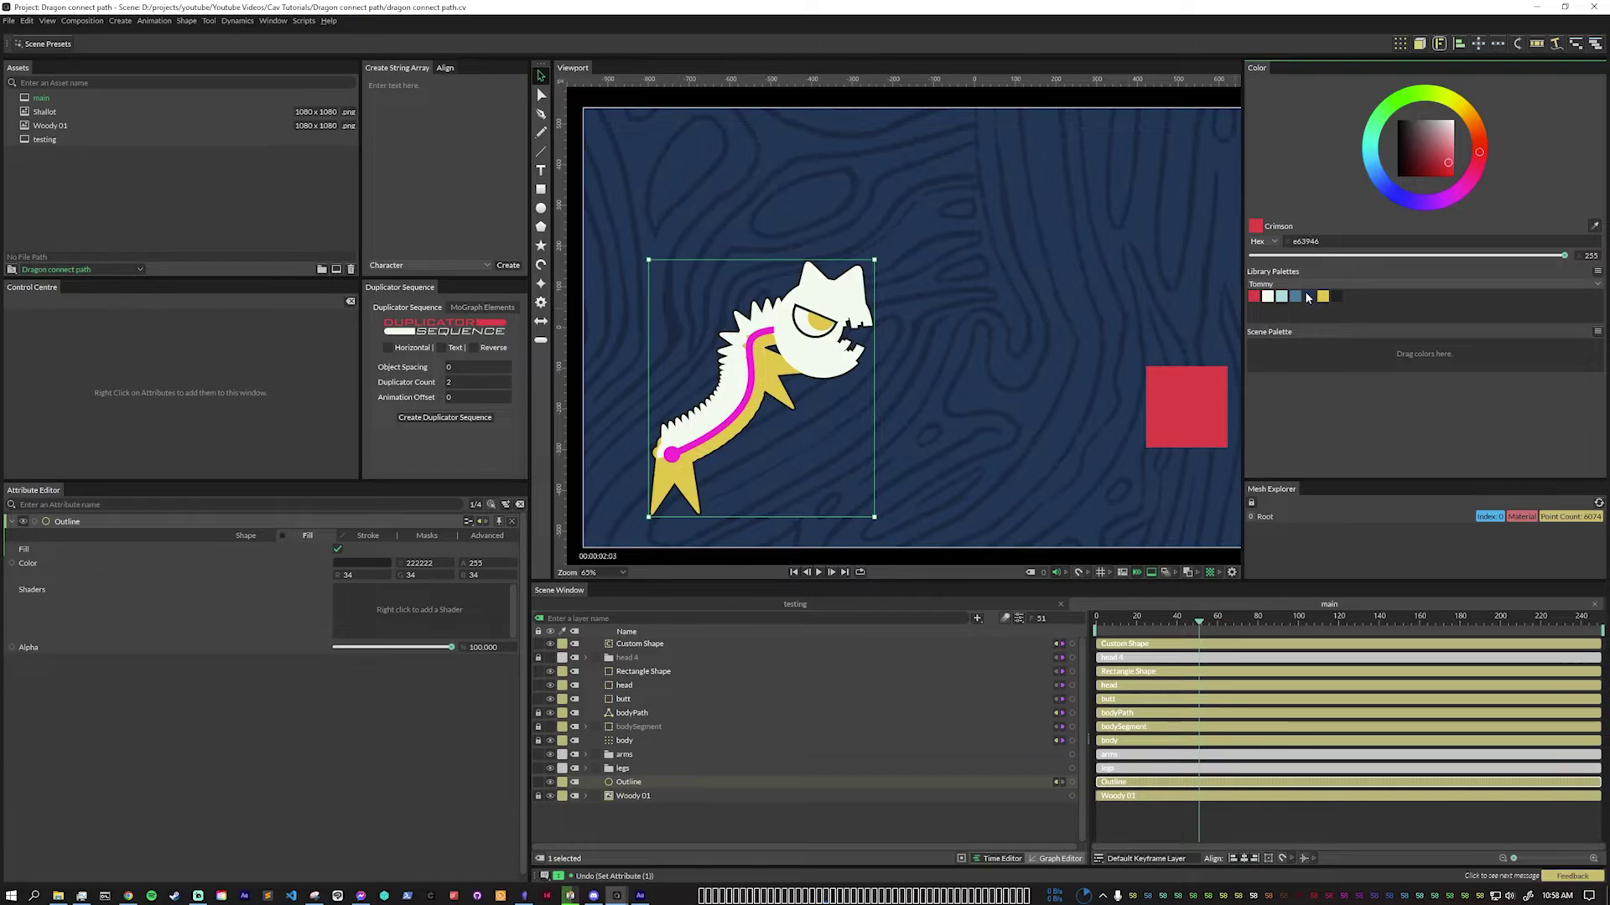
left_click(255, 536)
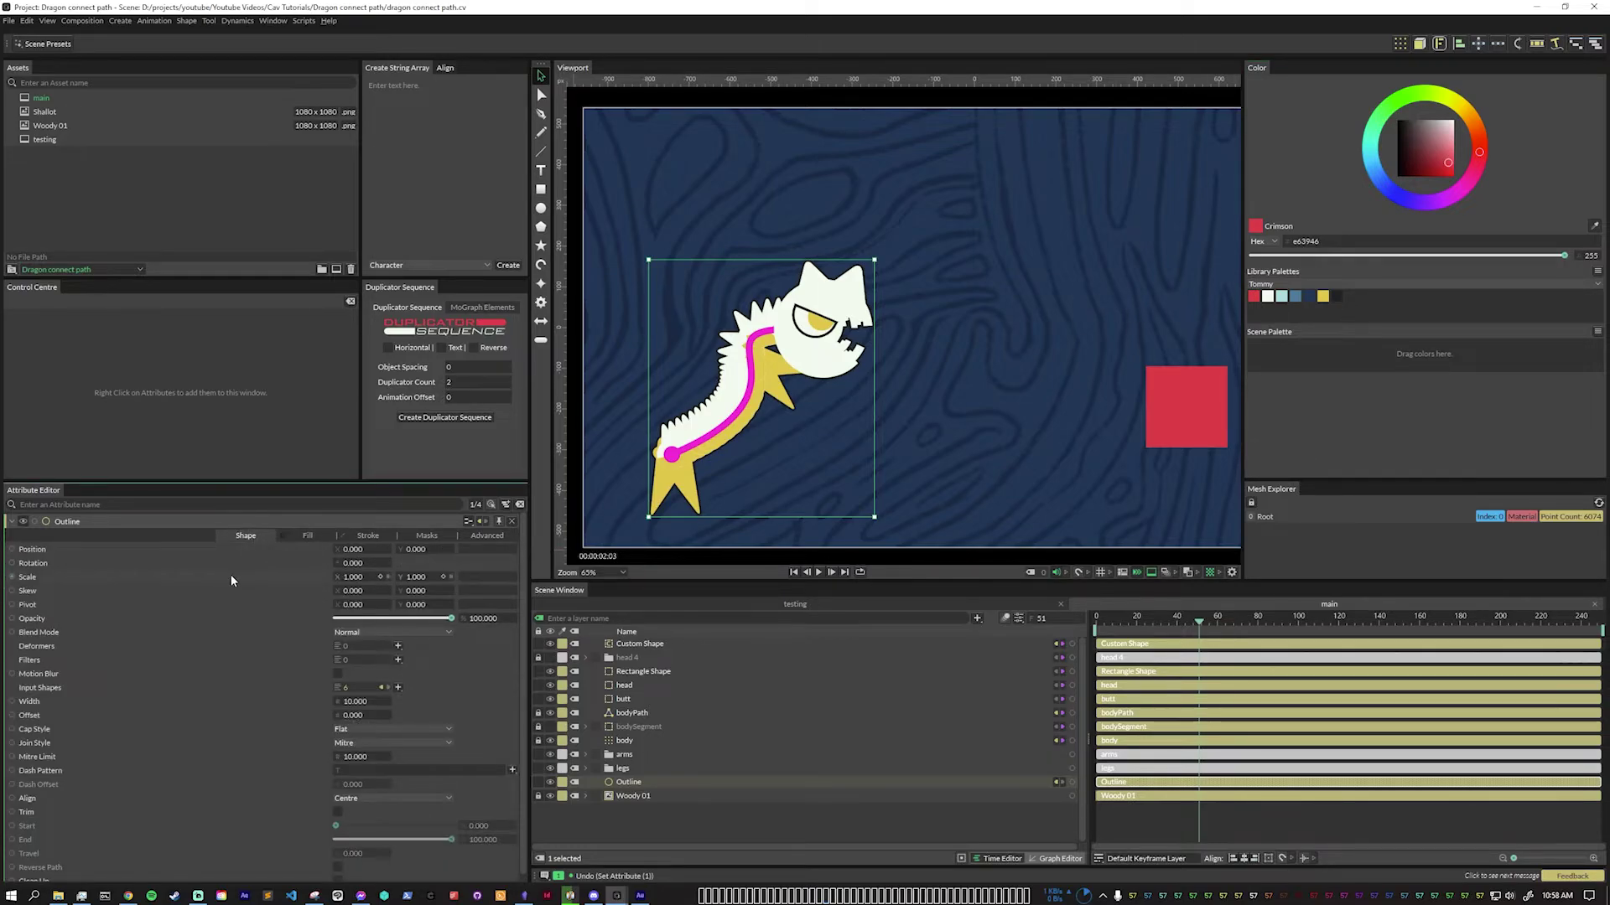
mouse_move(359, 707)
left_mouse_down()
mouse_move(465, 702)
mouse_move(366, 701)
left_mouse_up()
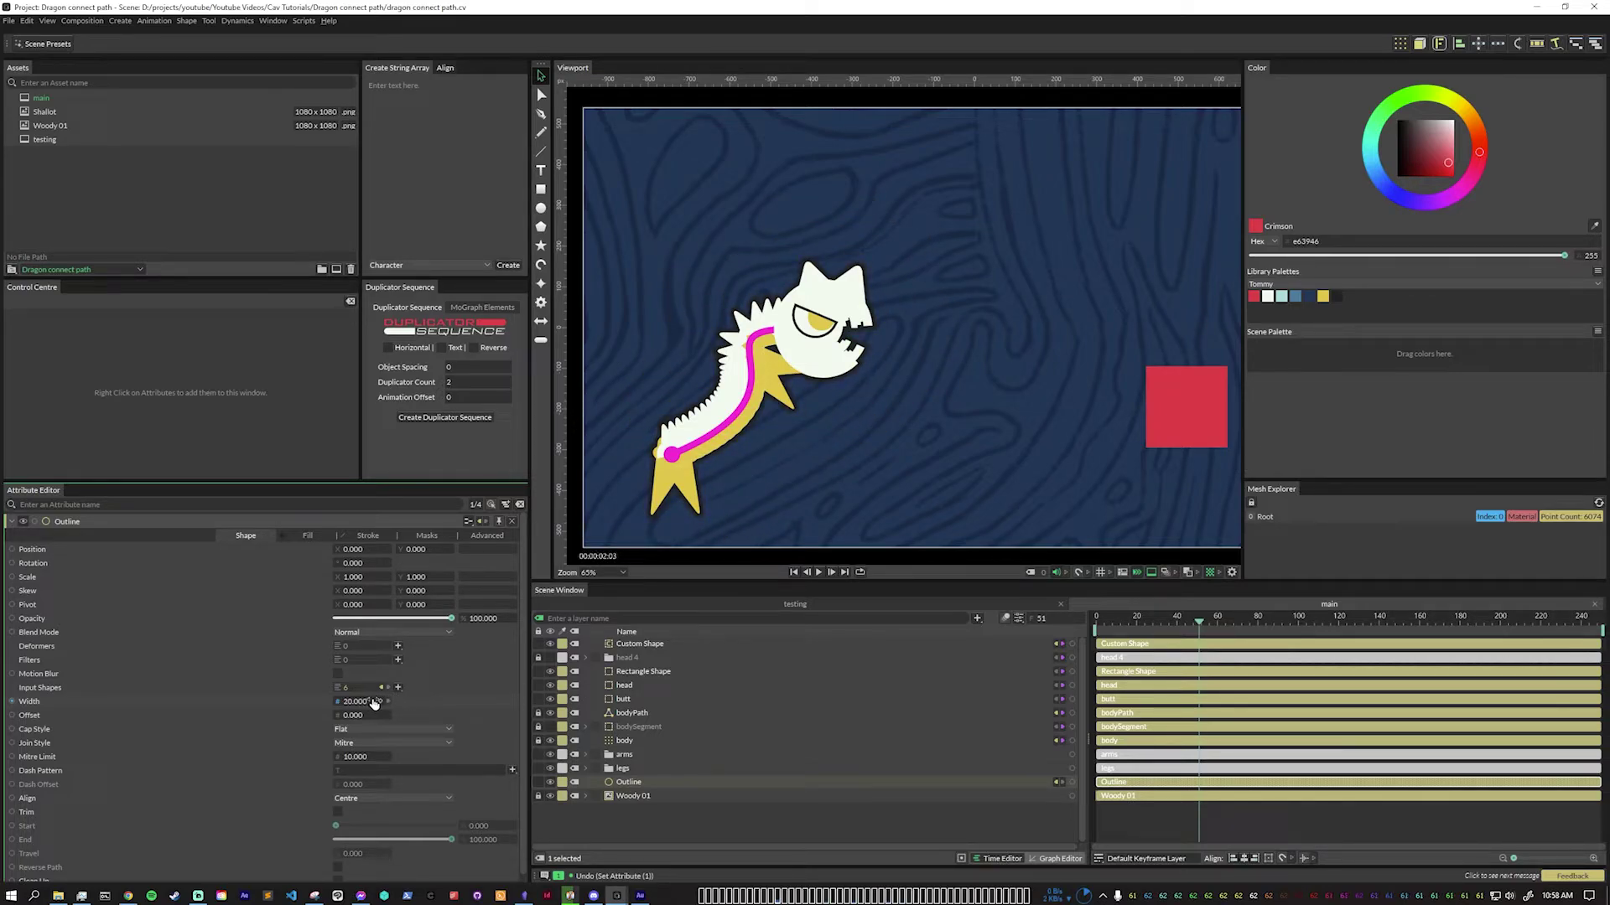
Preview playback, then hide the head control layer and move it to the top of the stack.
left_click(818, 573)
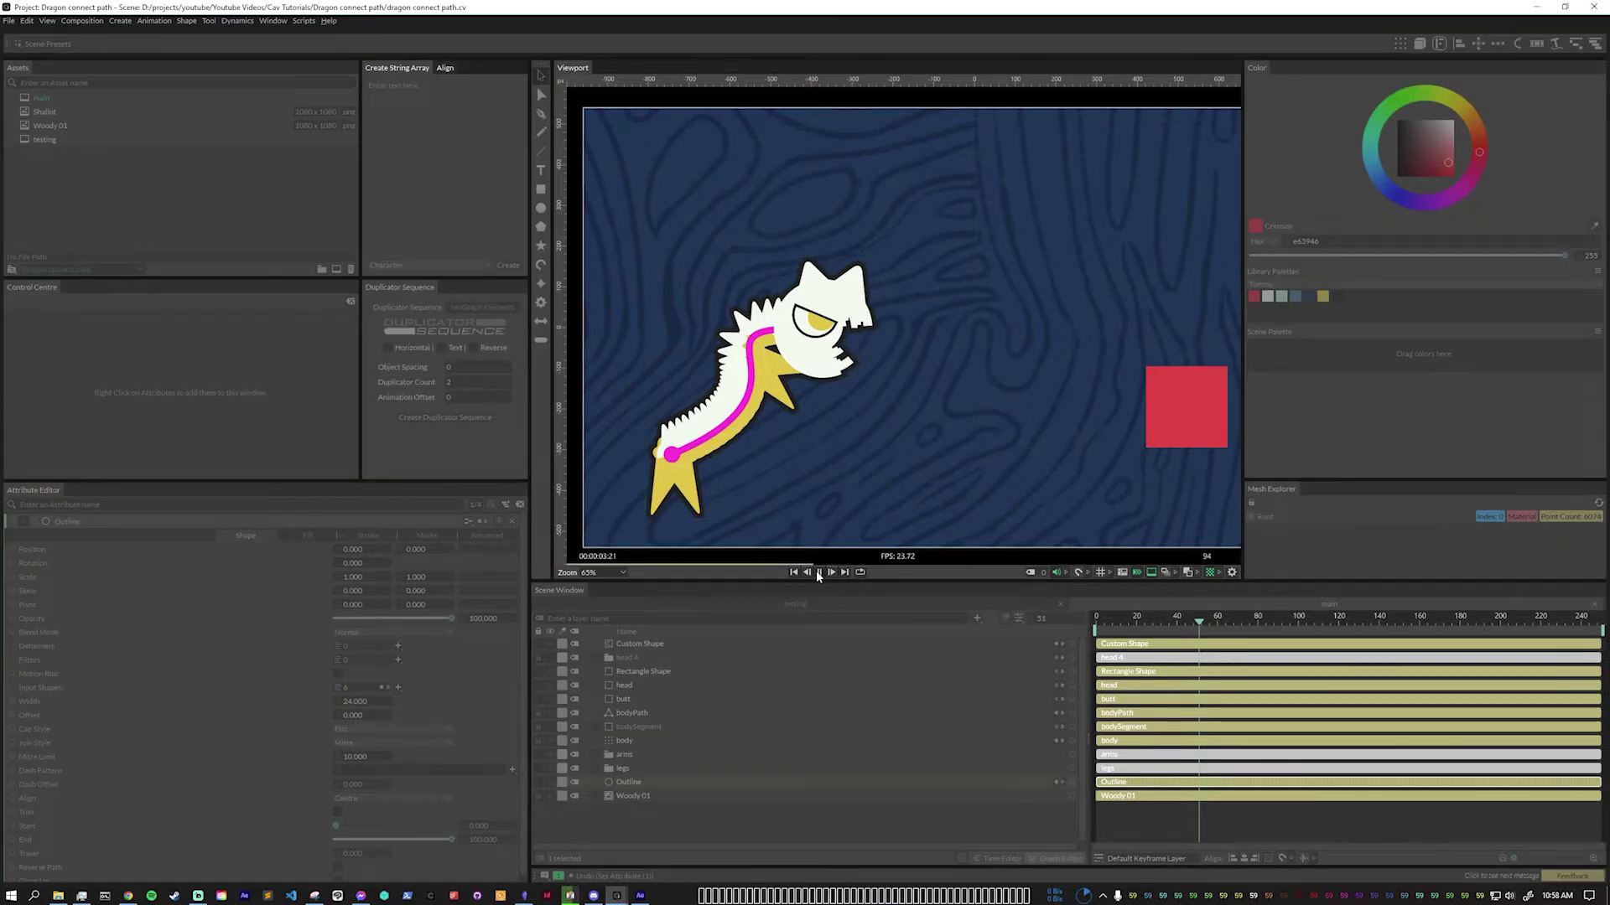
left_click(819, 573)
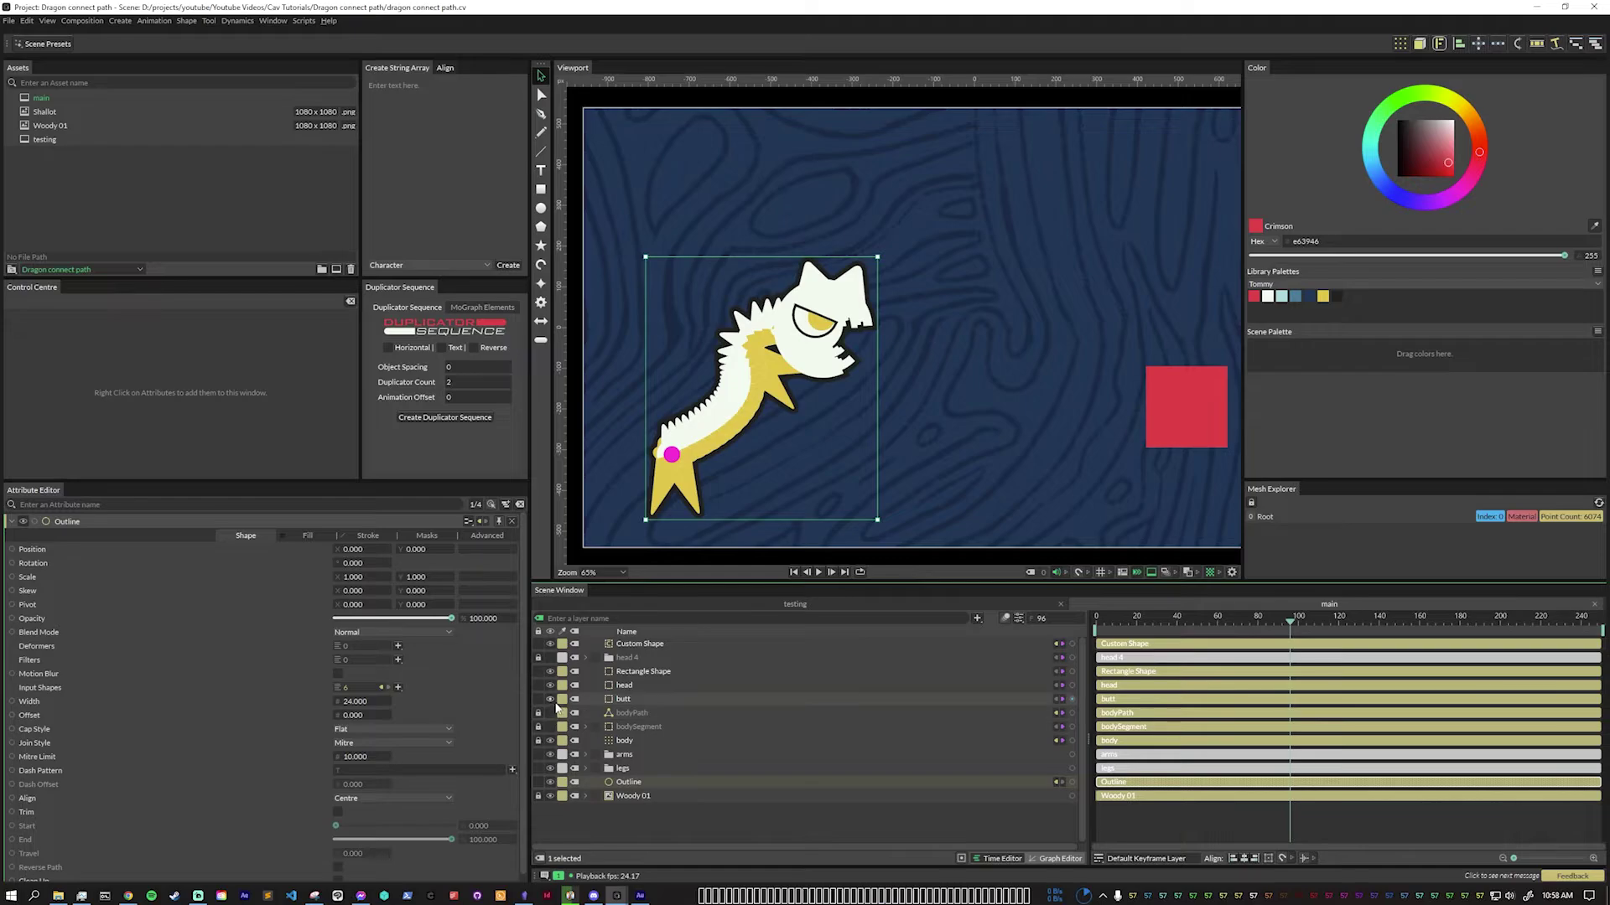
left_click(550, 685)
left_click(668, 804)
left_click(626, 686)
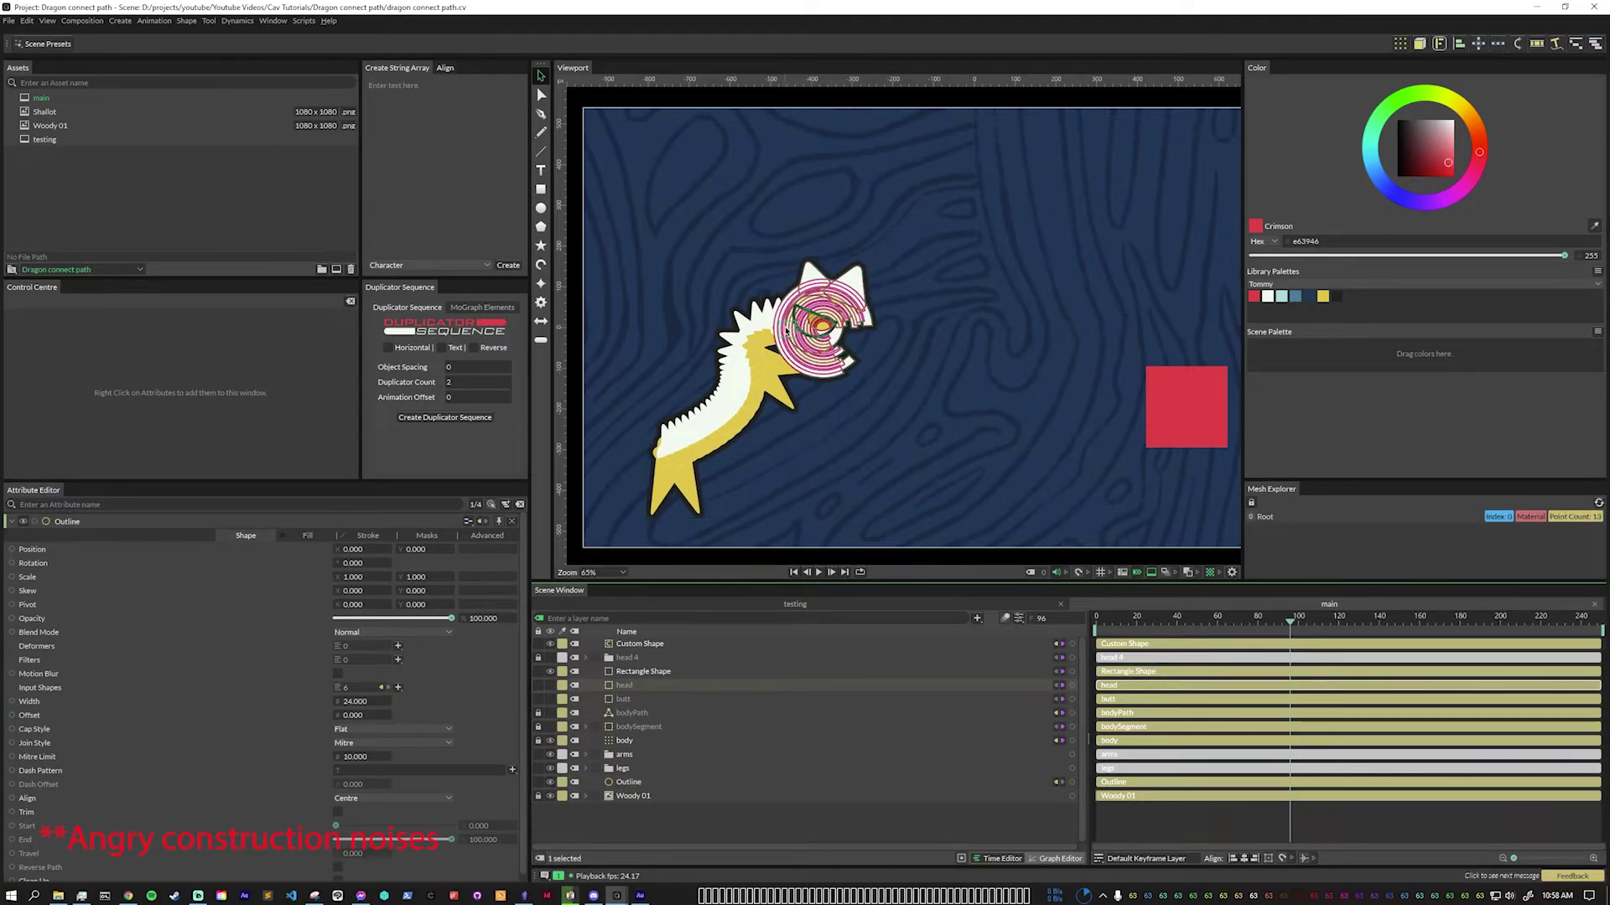
left_click_drag(624, 685, 609, 644)
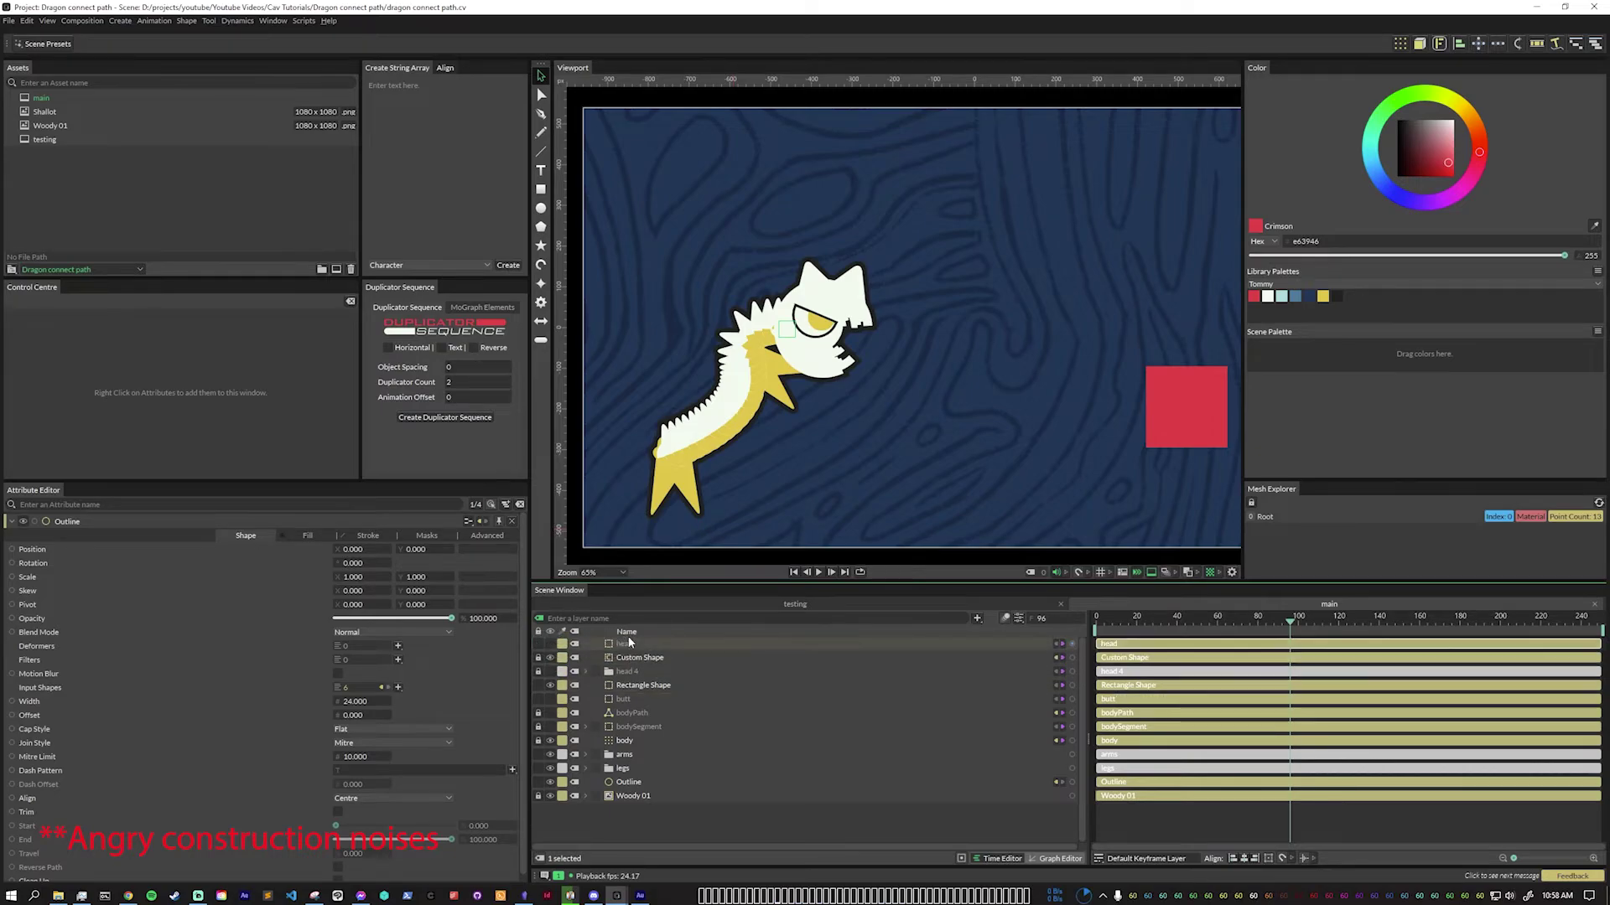
left_click(682, 801)
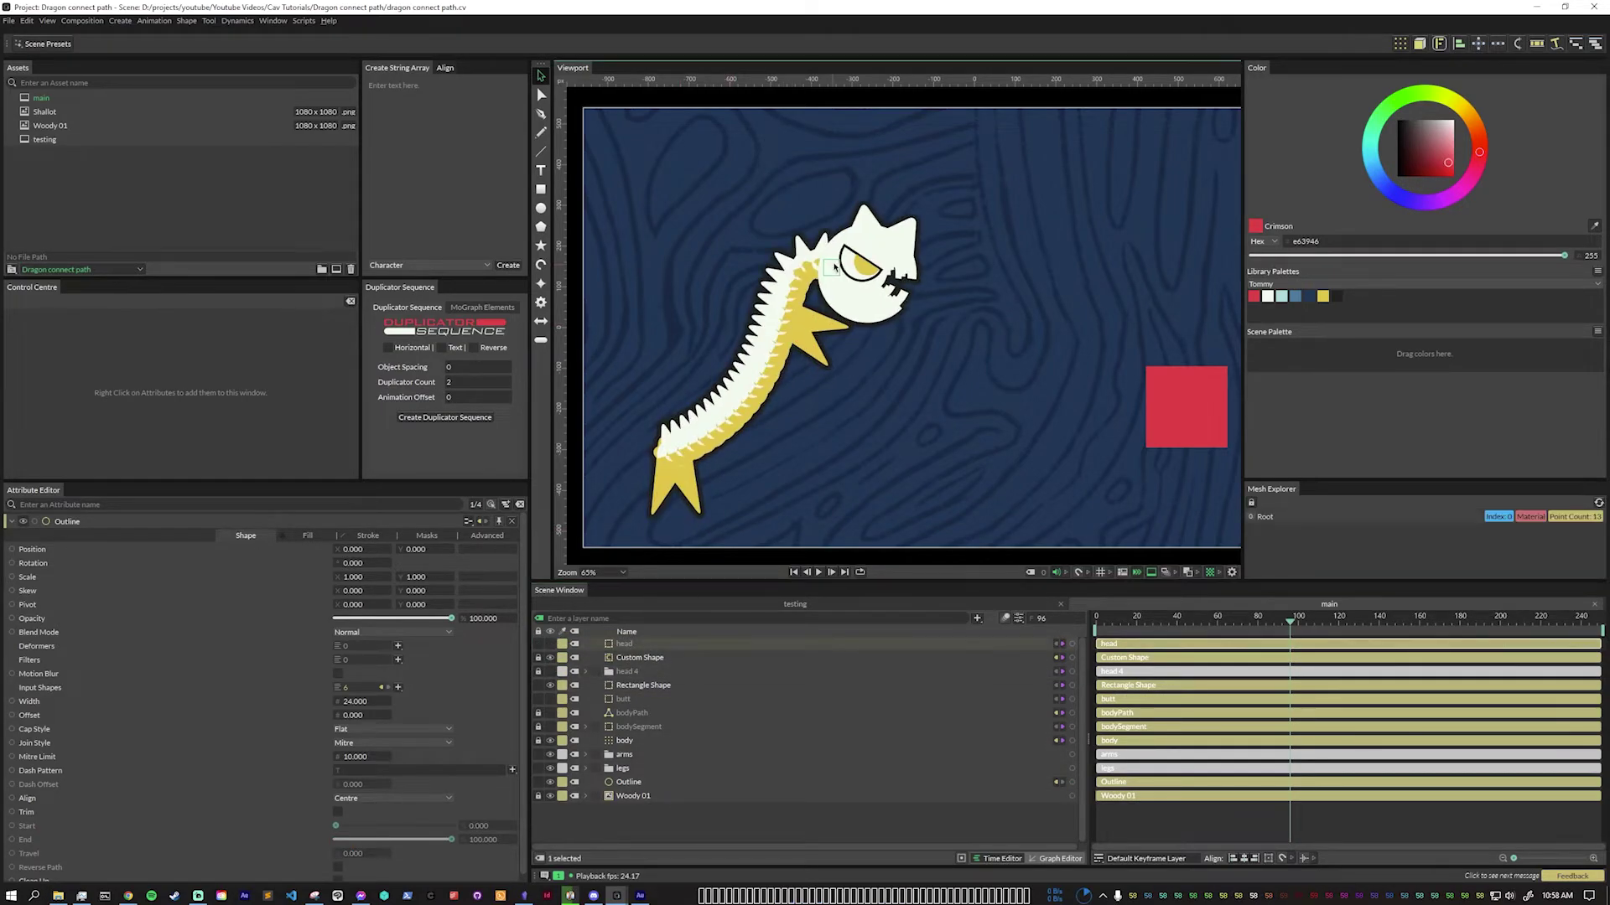
Drag the dragon's head around the canvas at different frames to test the body following.
left_click(926, 484)
left_click_drag(926, 484, 849, 366)
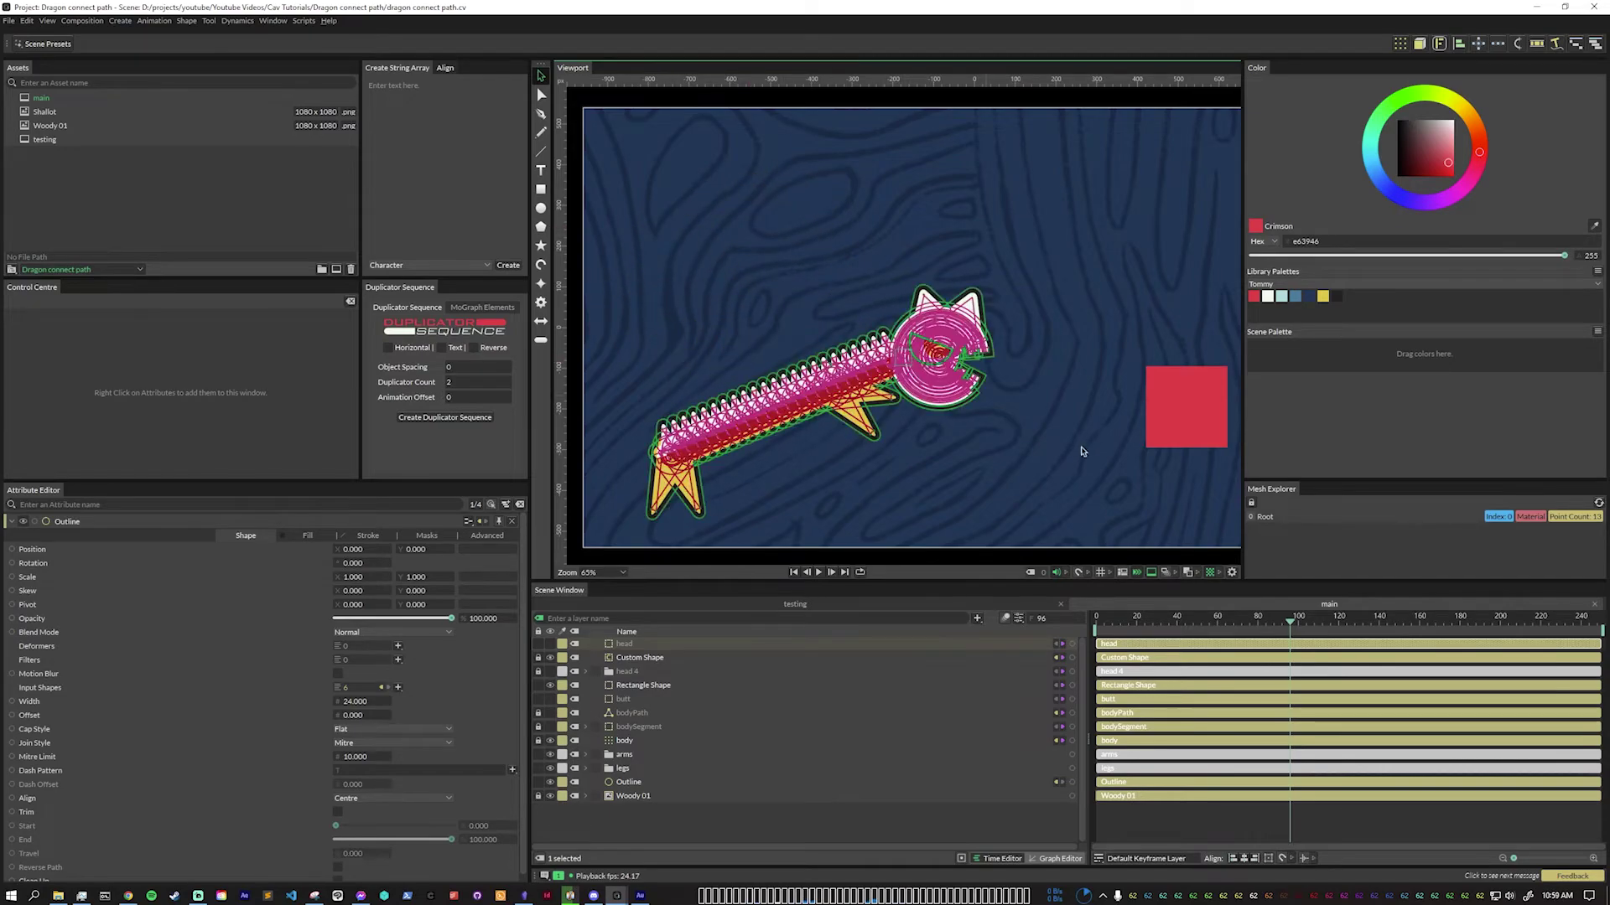
left_click(1305, 624)
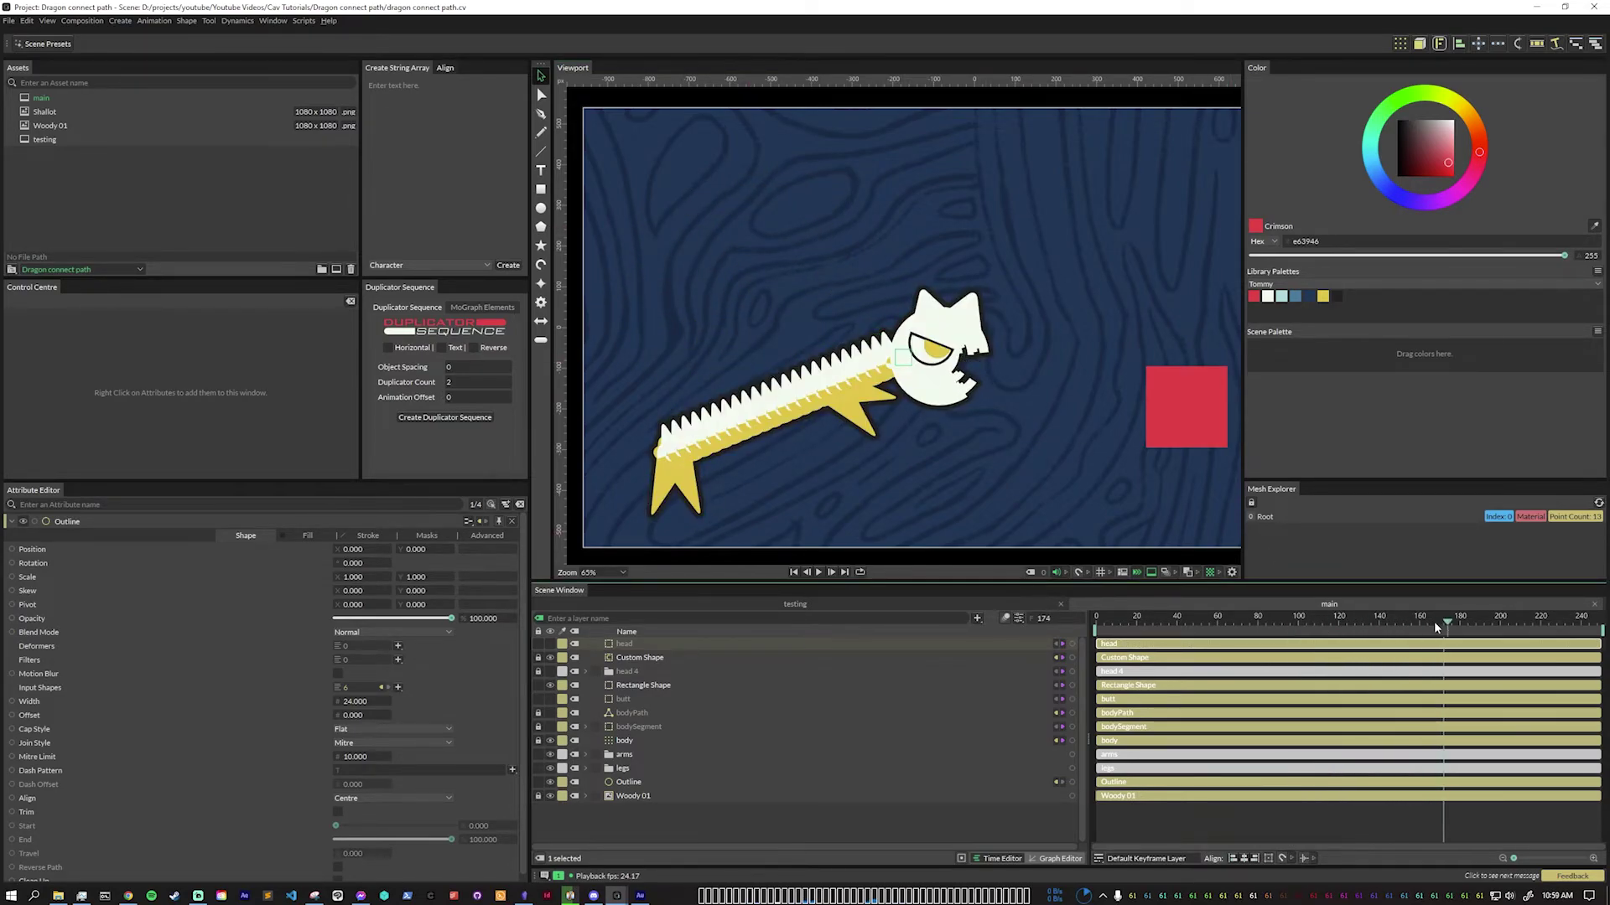
left_click_drag(910, 363, 914, 461)
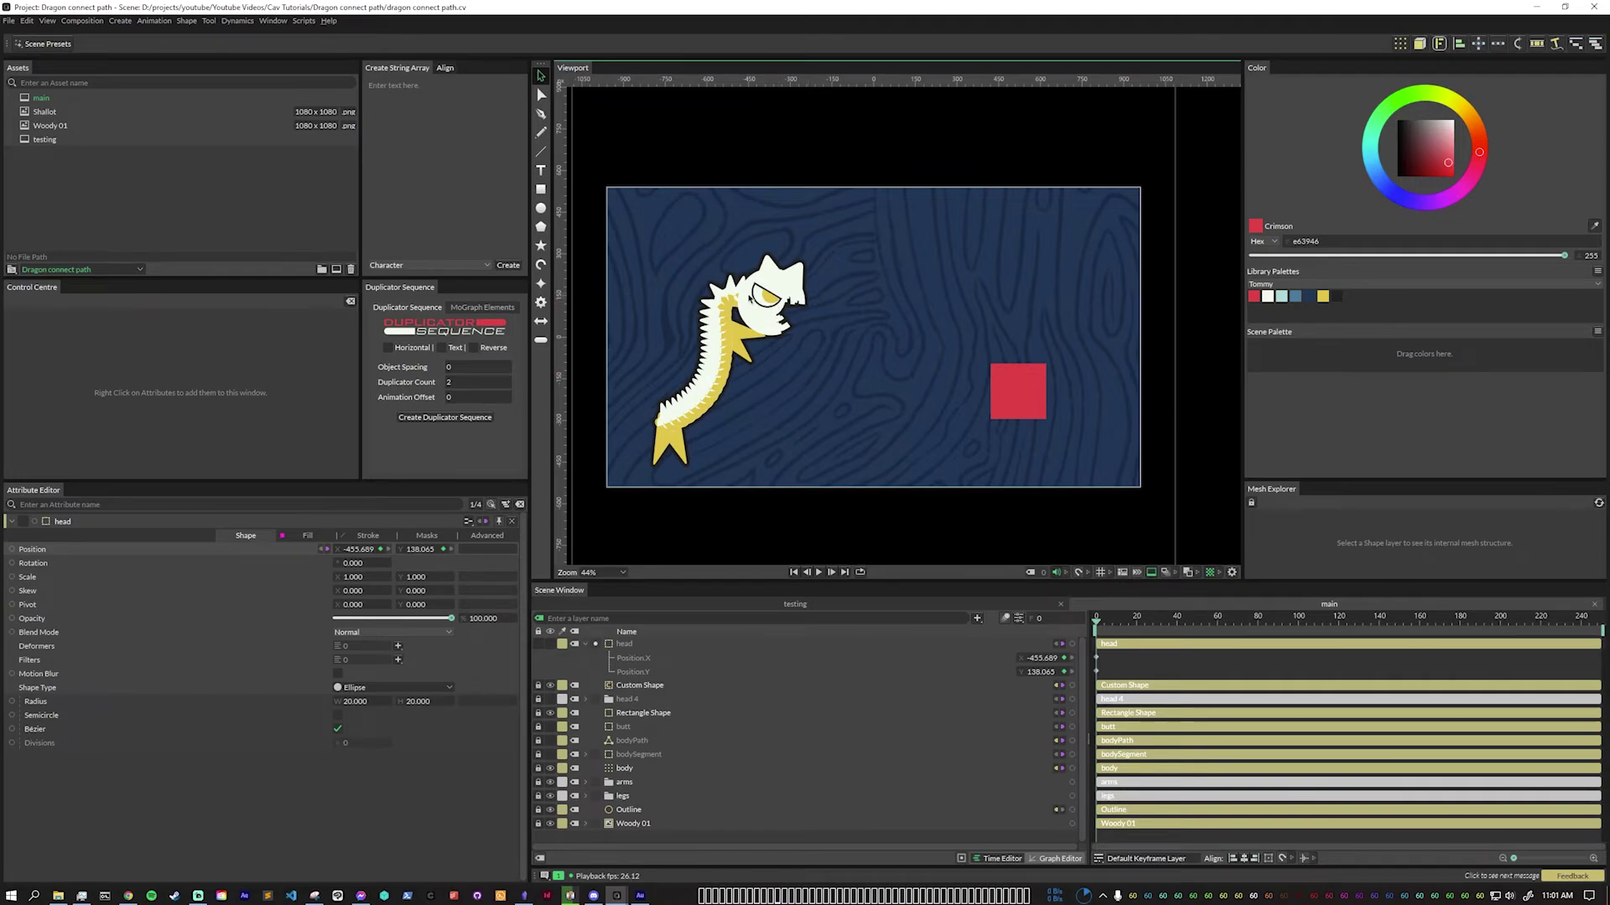
Nudge the head up-left, show the head control, and record its movement during playback.
left_click(748, 298)
left_click_drag(749, 300, 740, 334)
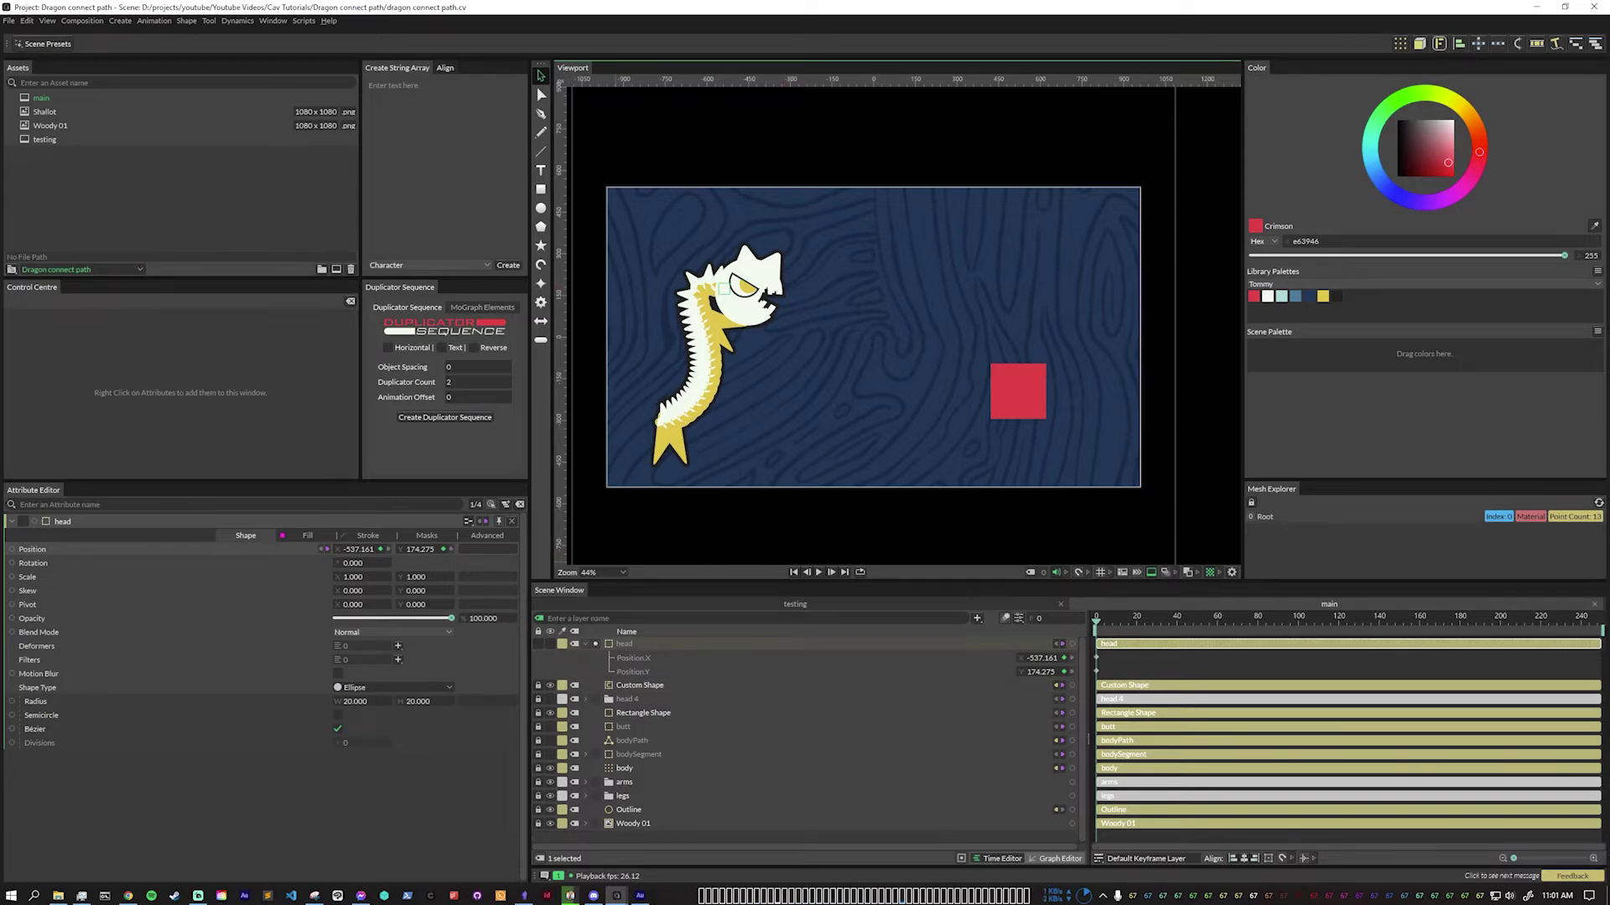
left_click(549, 644)
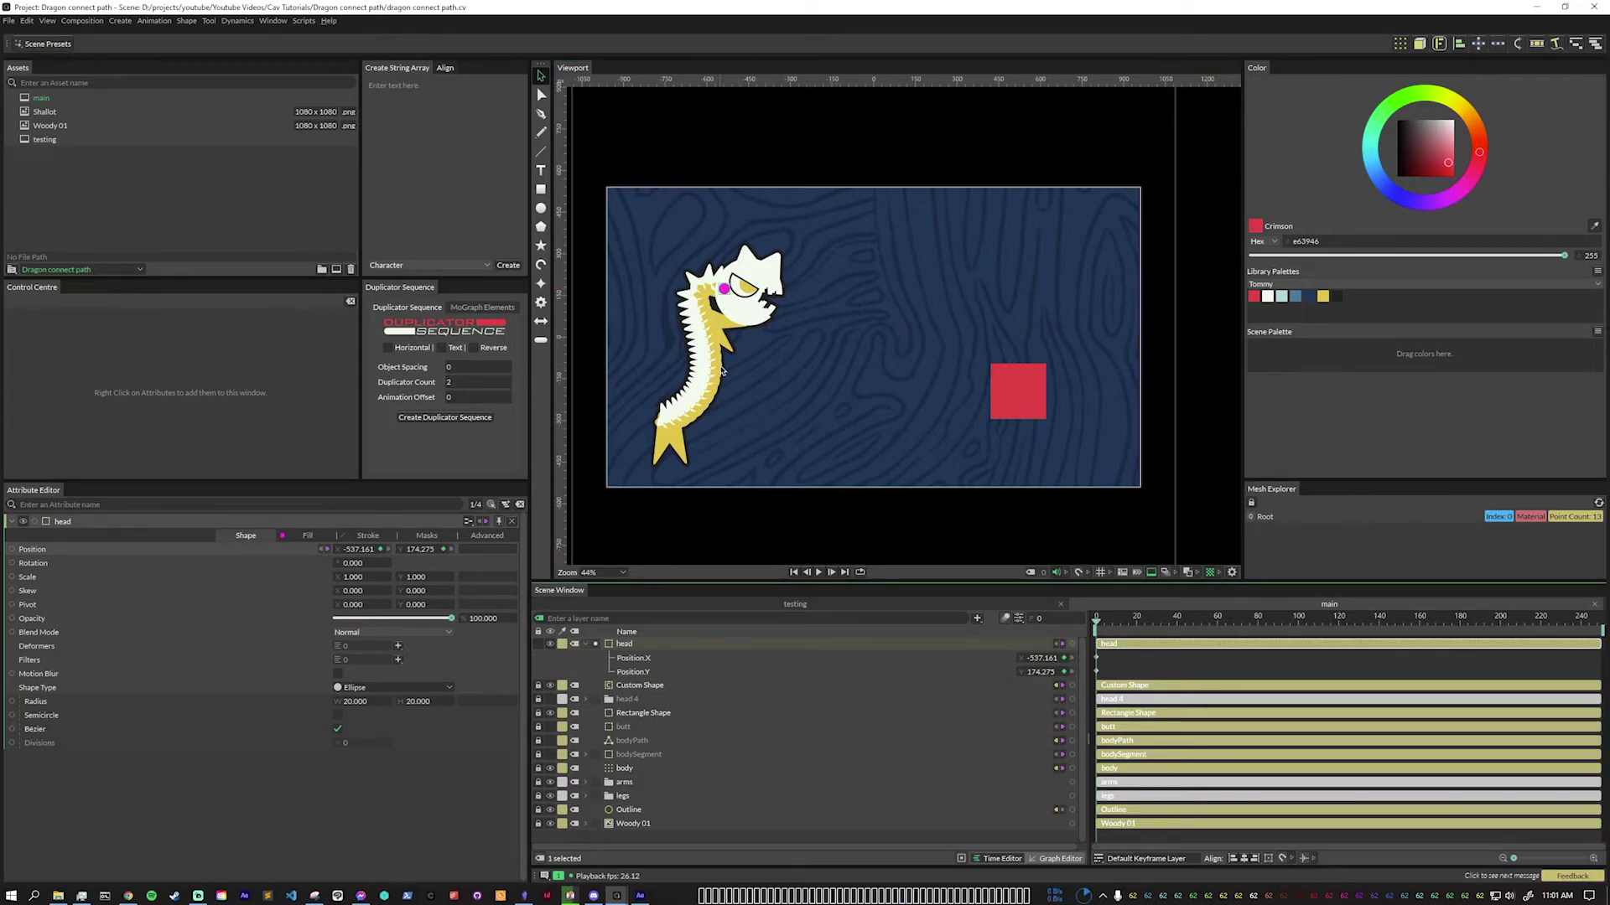
key("space")
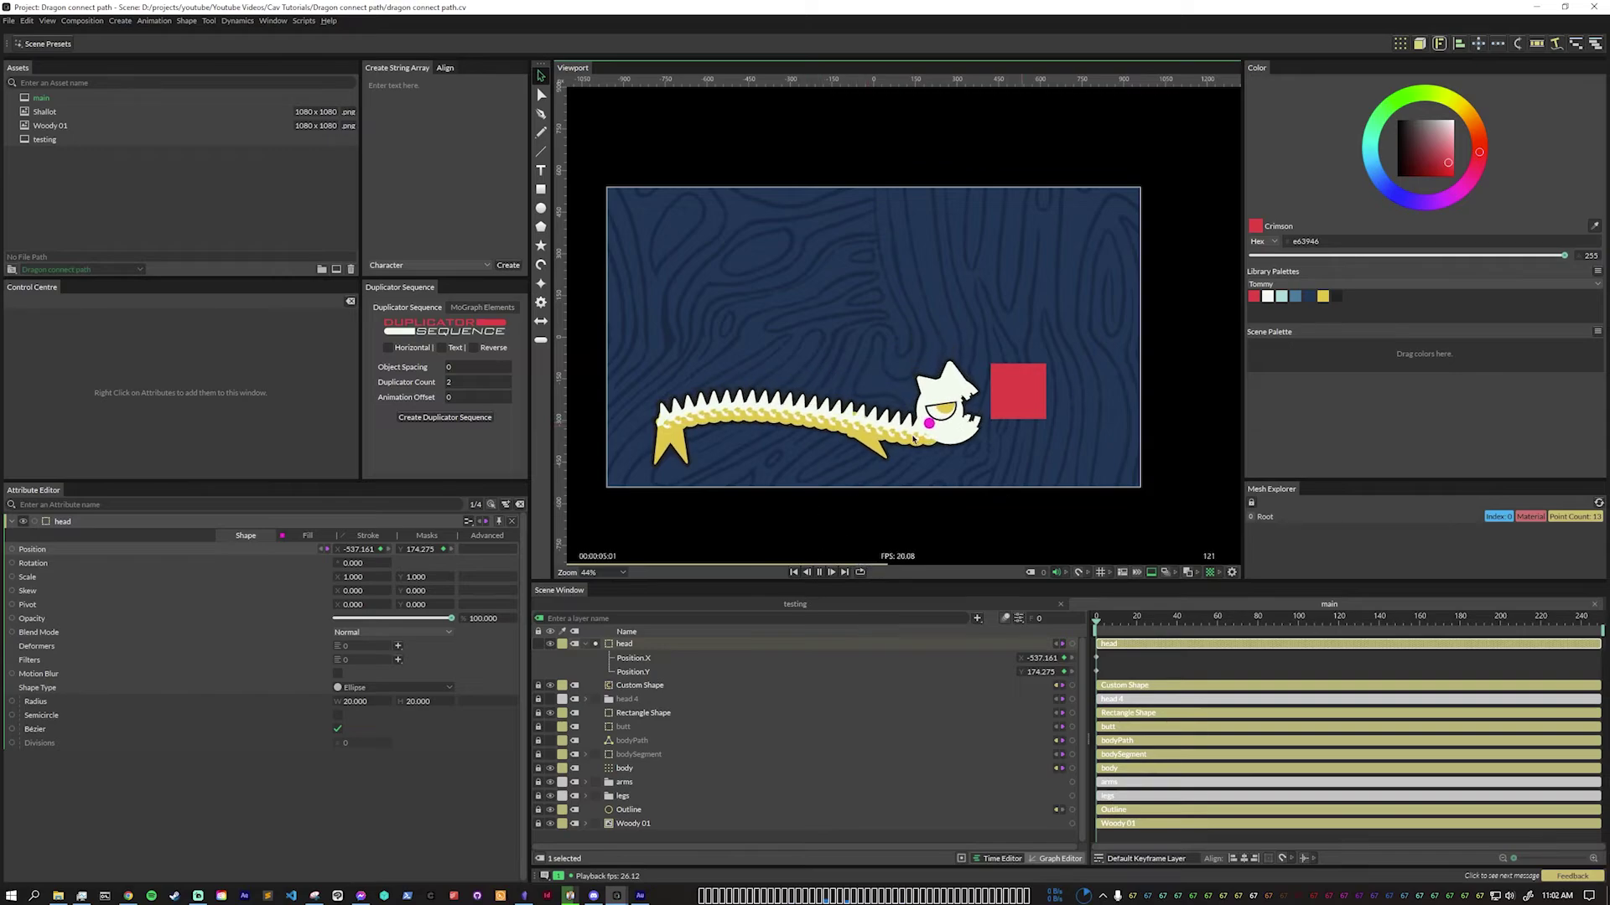
left_click(819, 572)
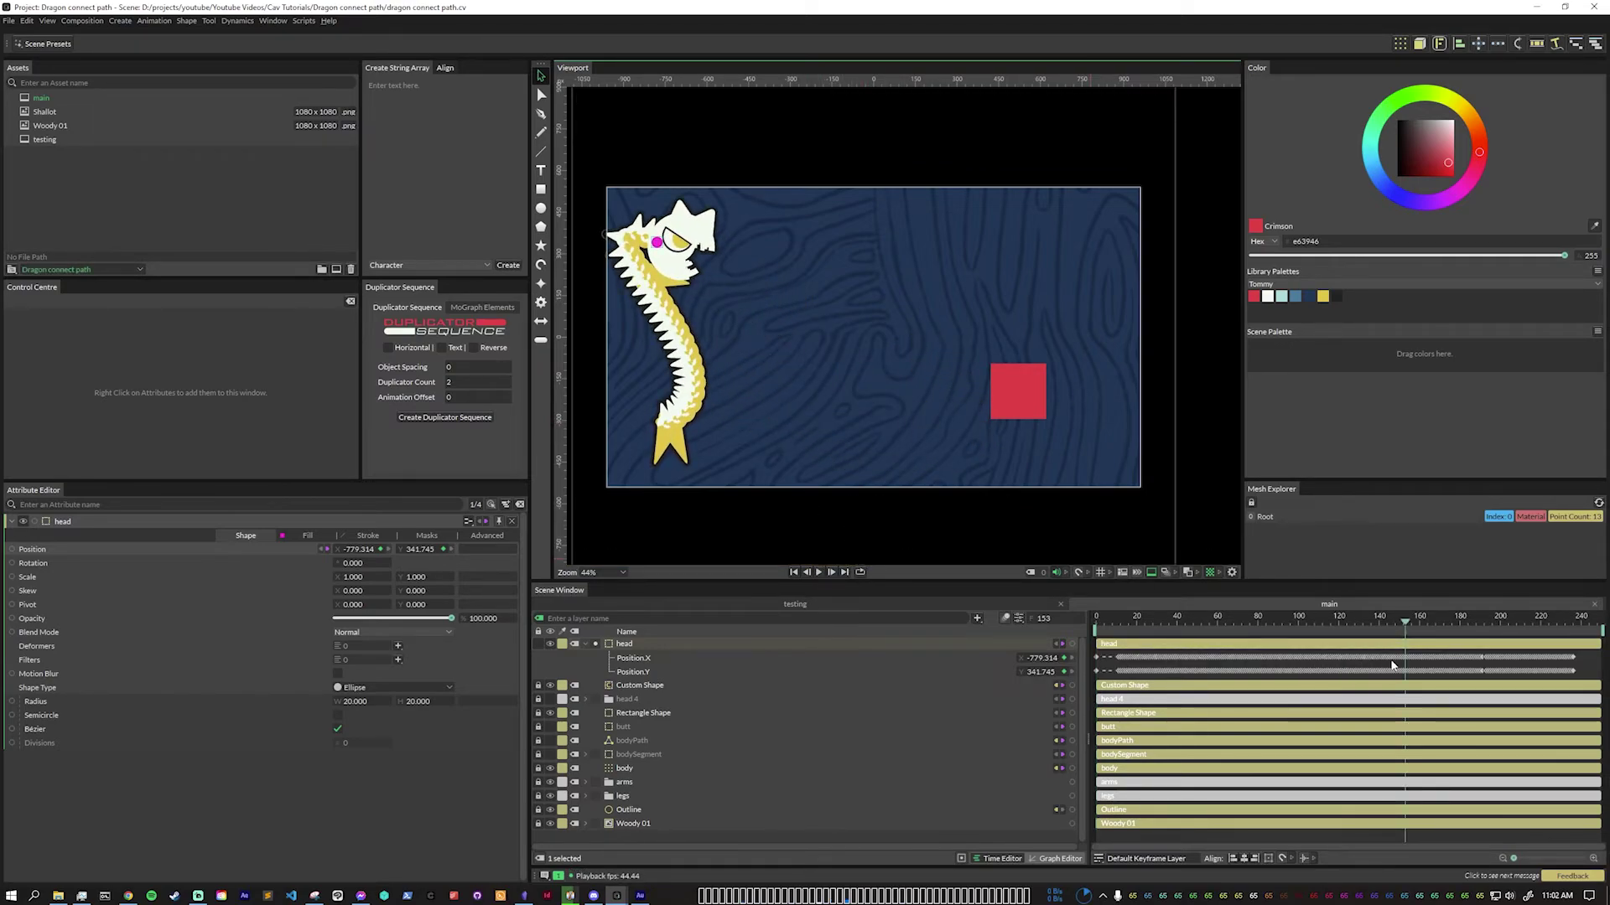
Paste the copied head keyframes at the start and play back to frame 80.
left_click_drag(1419, 635, 1558, 663)
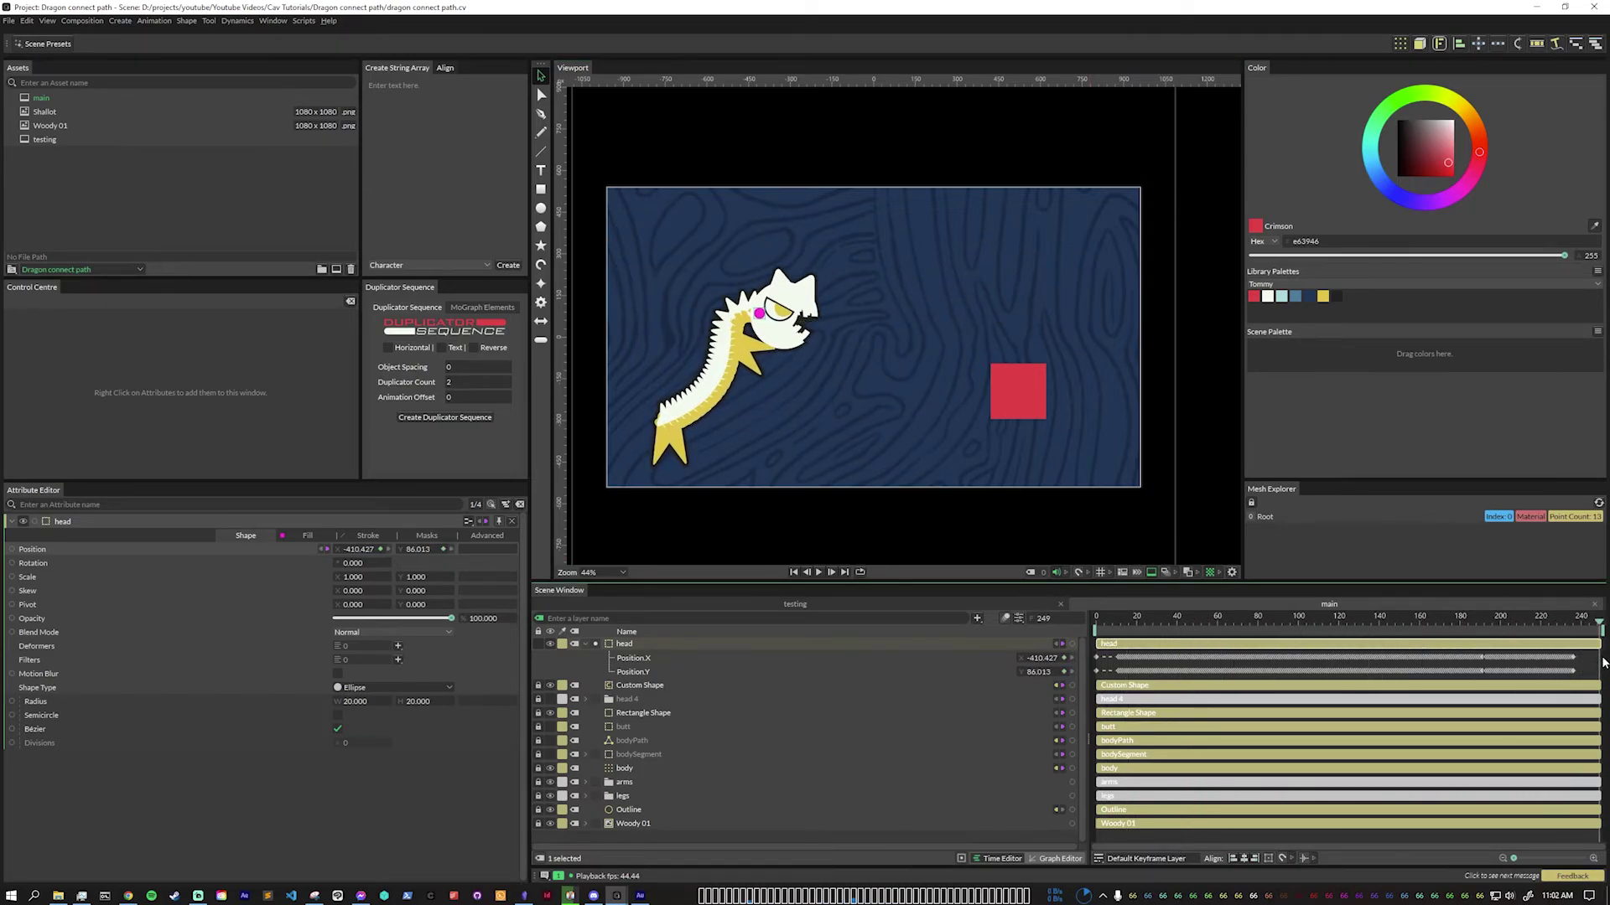
mouse_move(1571, 671)
left_mouse_down()
mouse_move(1075, 660)
mouse_move(1587, 664)
left_mouse_up()
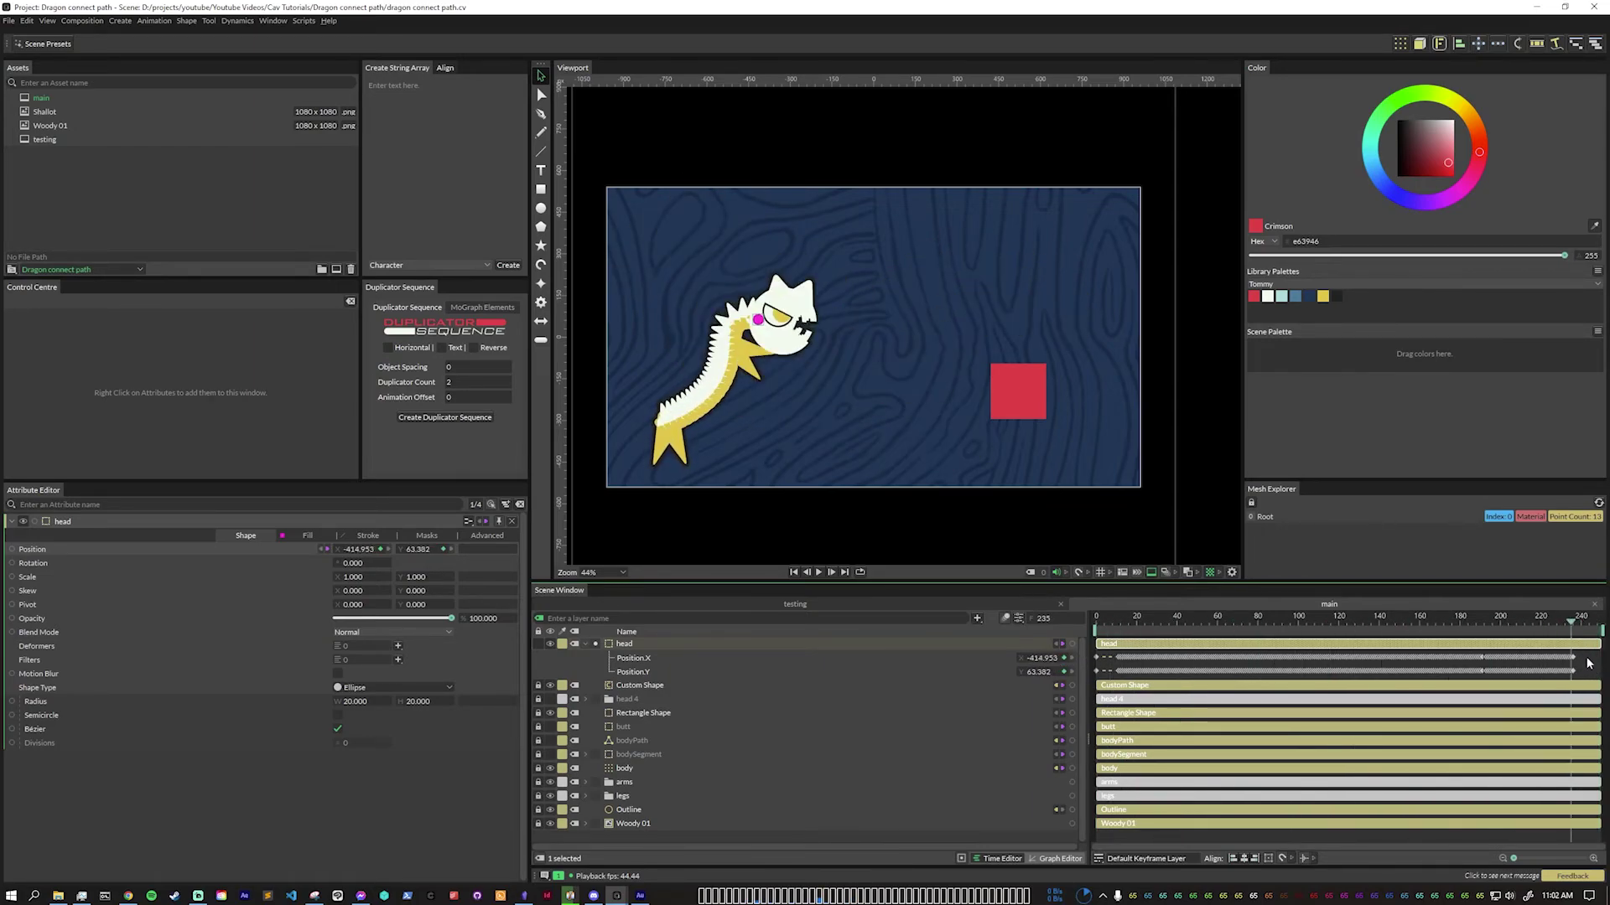
left_click(1098, 667)
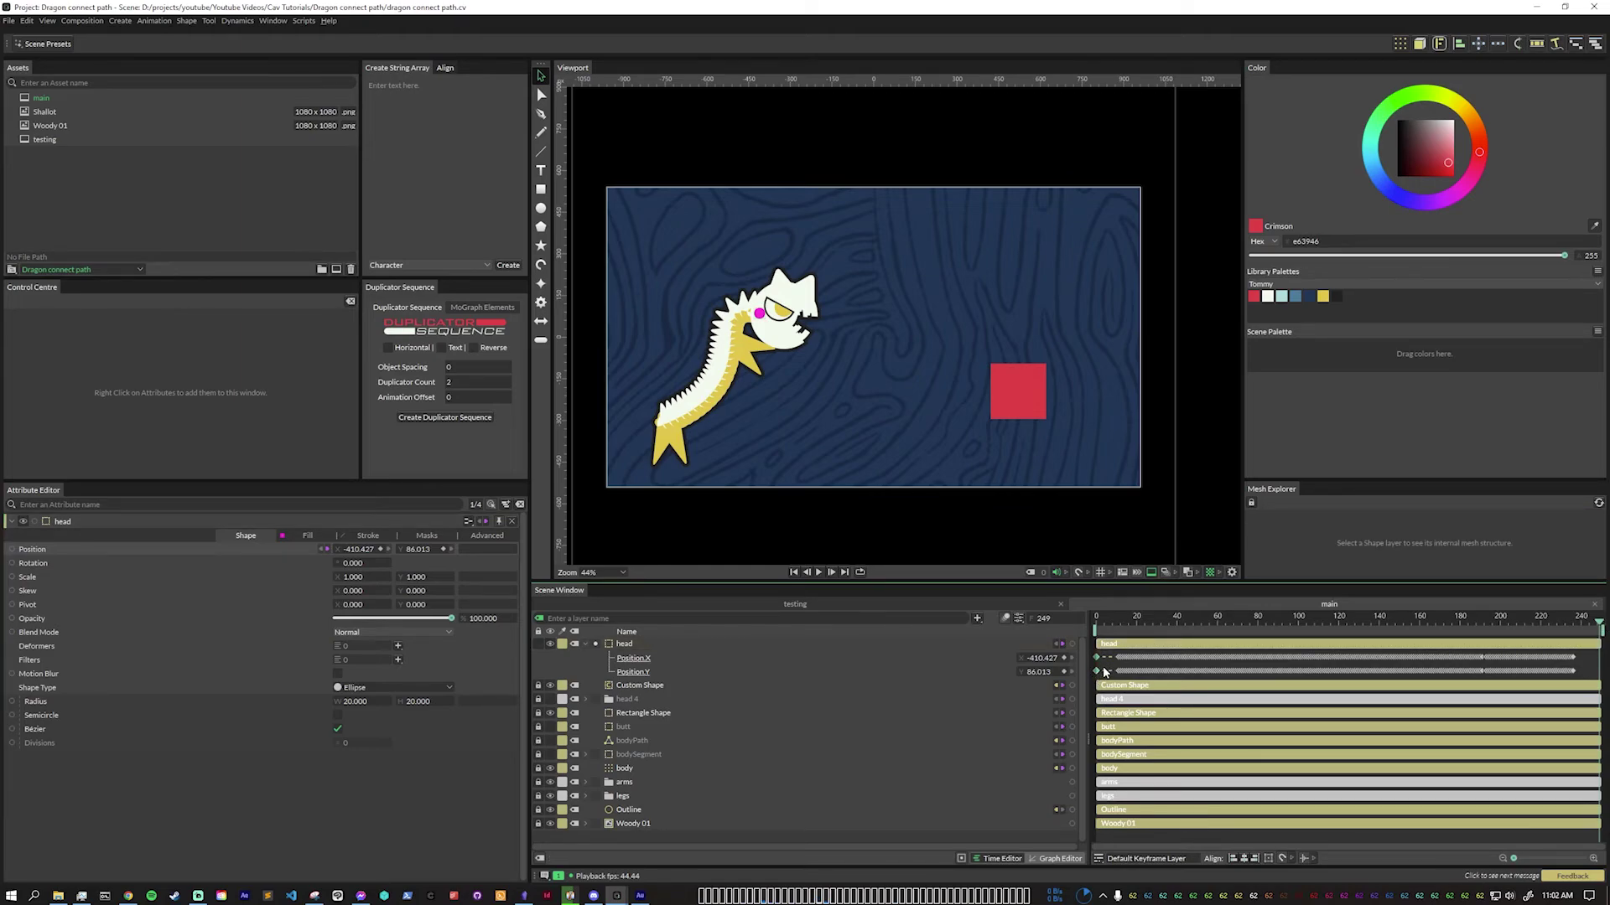
key("ctrl+v")
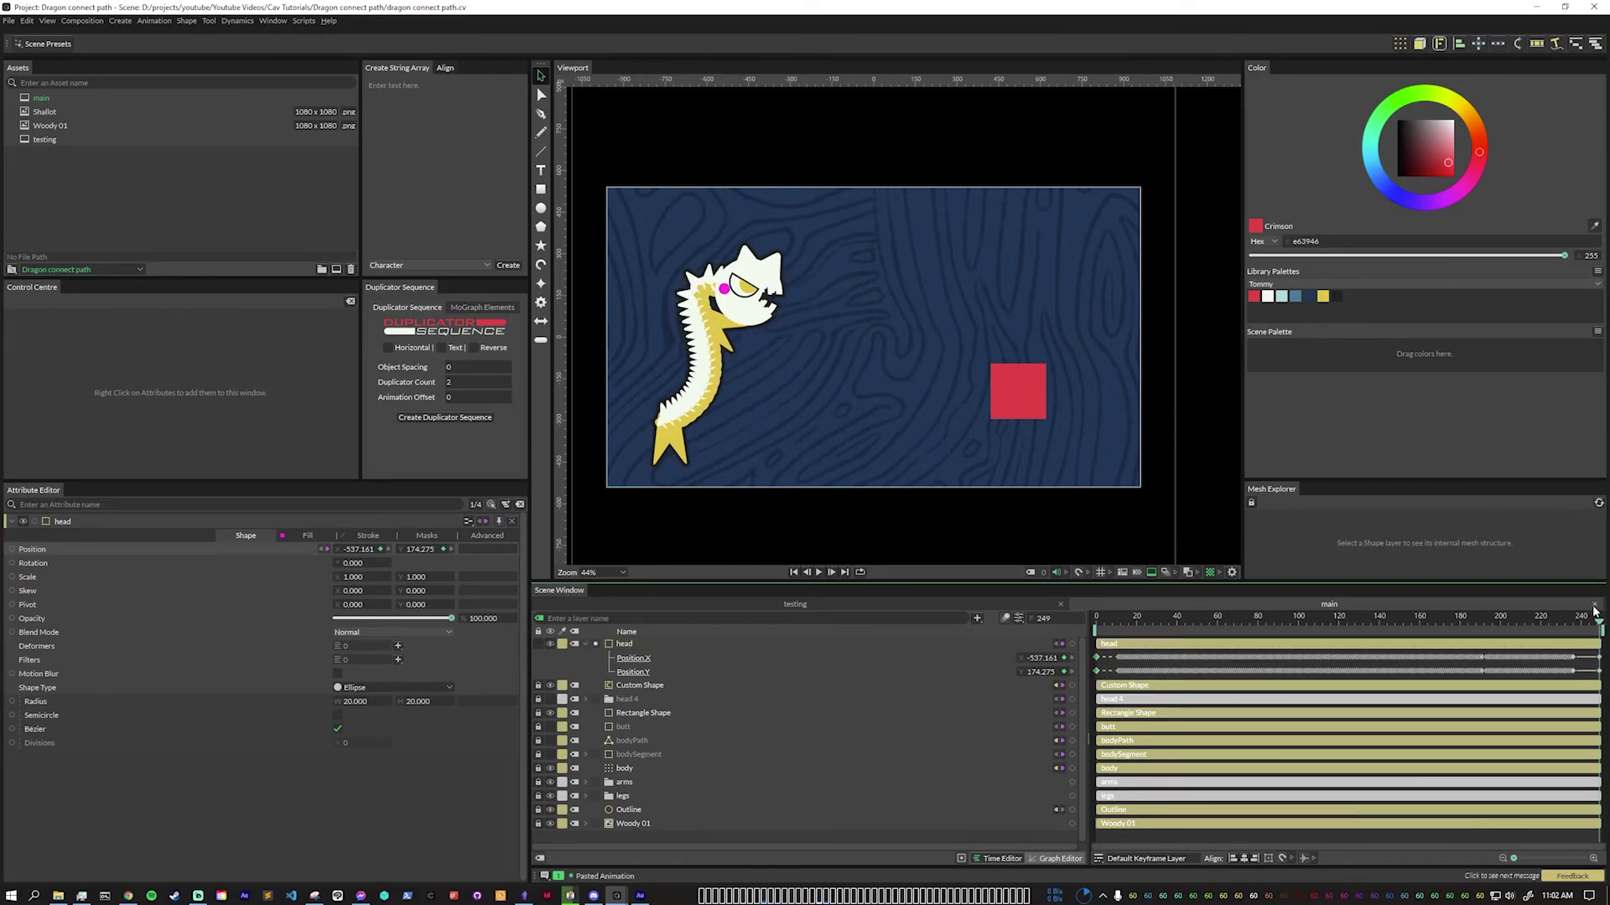
key("space")
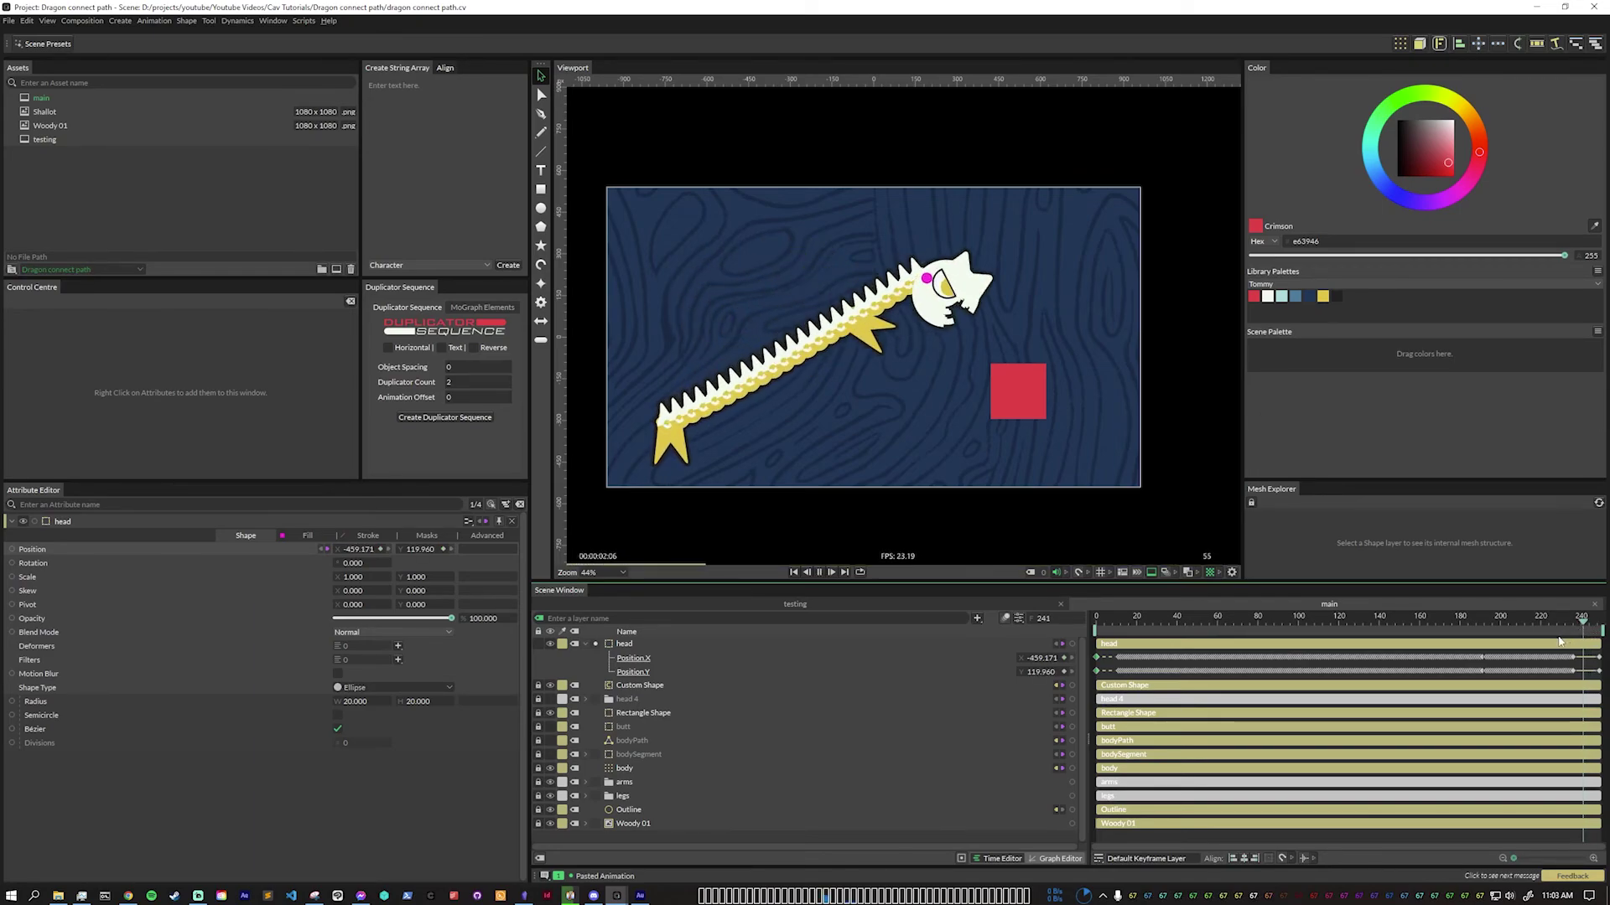
key("space")
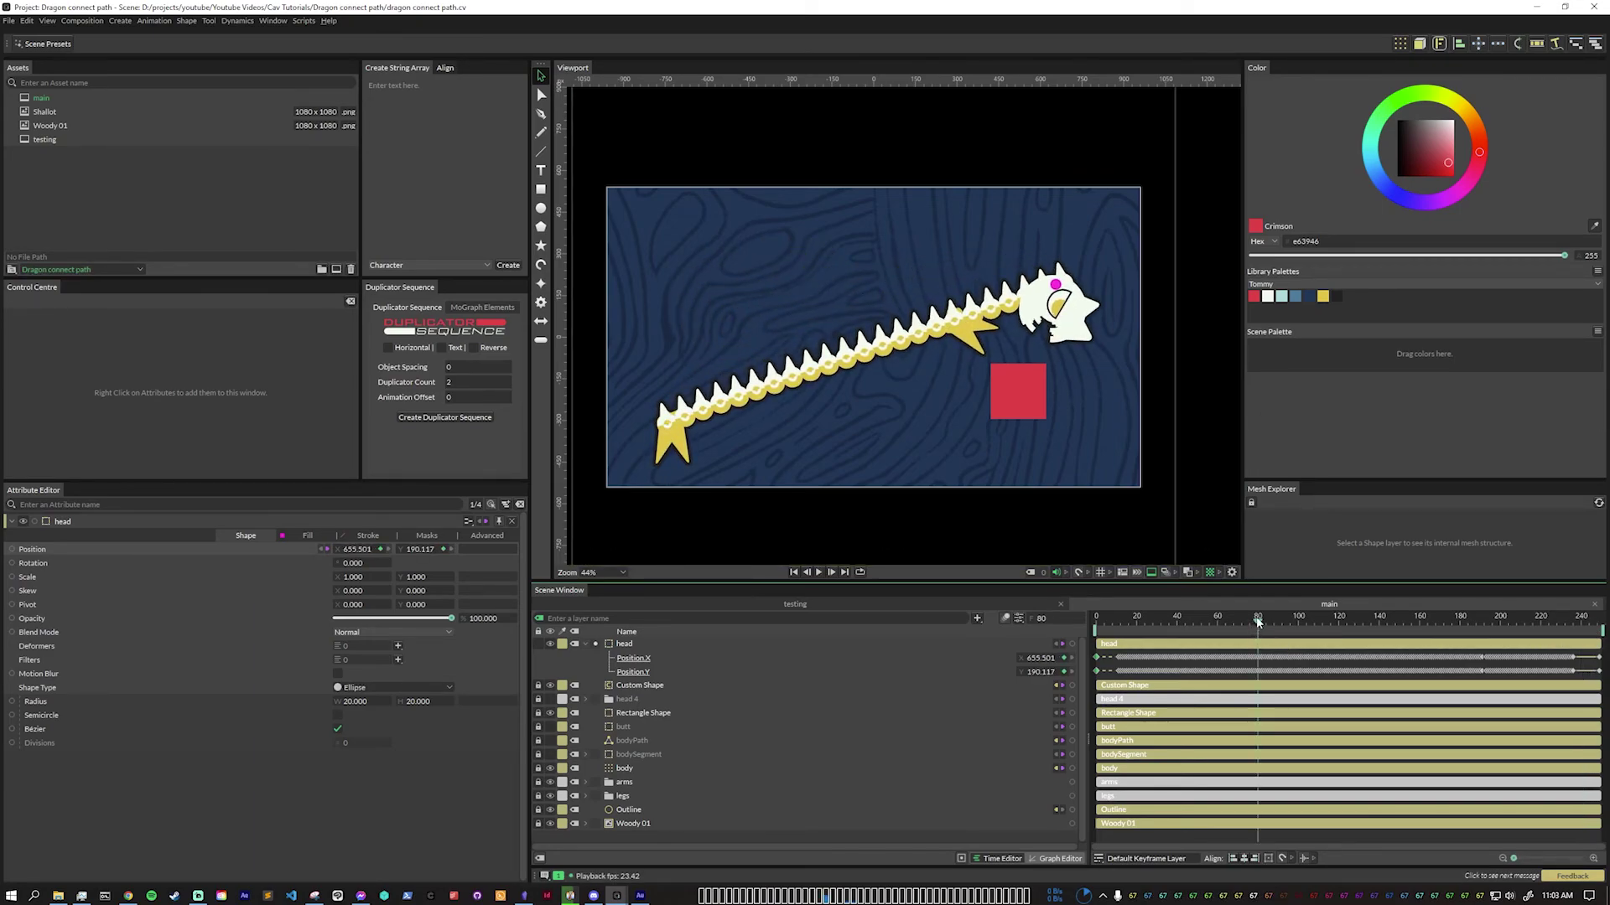
Hide the head control, keyframe the red square's Position X and Y, and drag it during playback.
left_click_drag(1259, 621, 1092, 617)
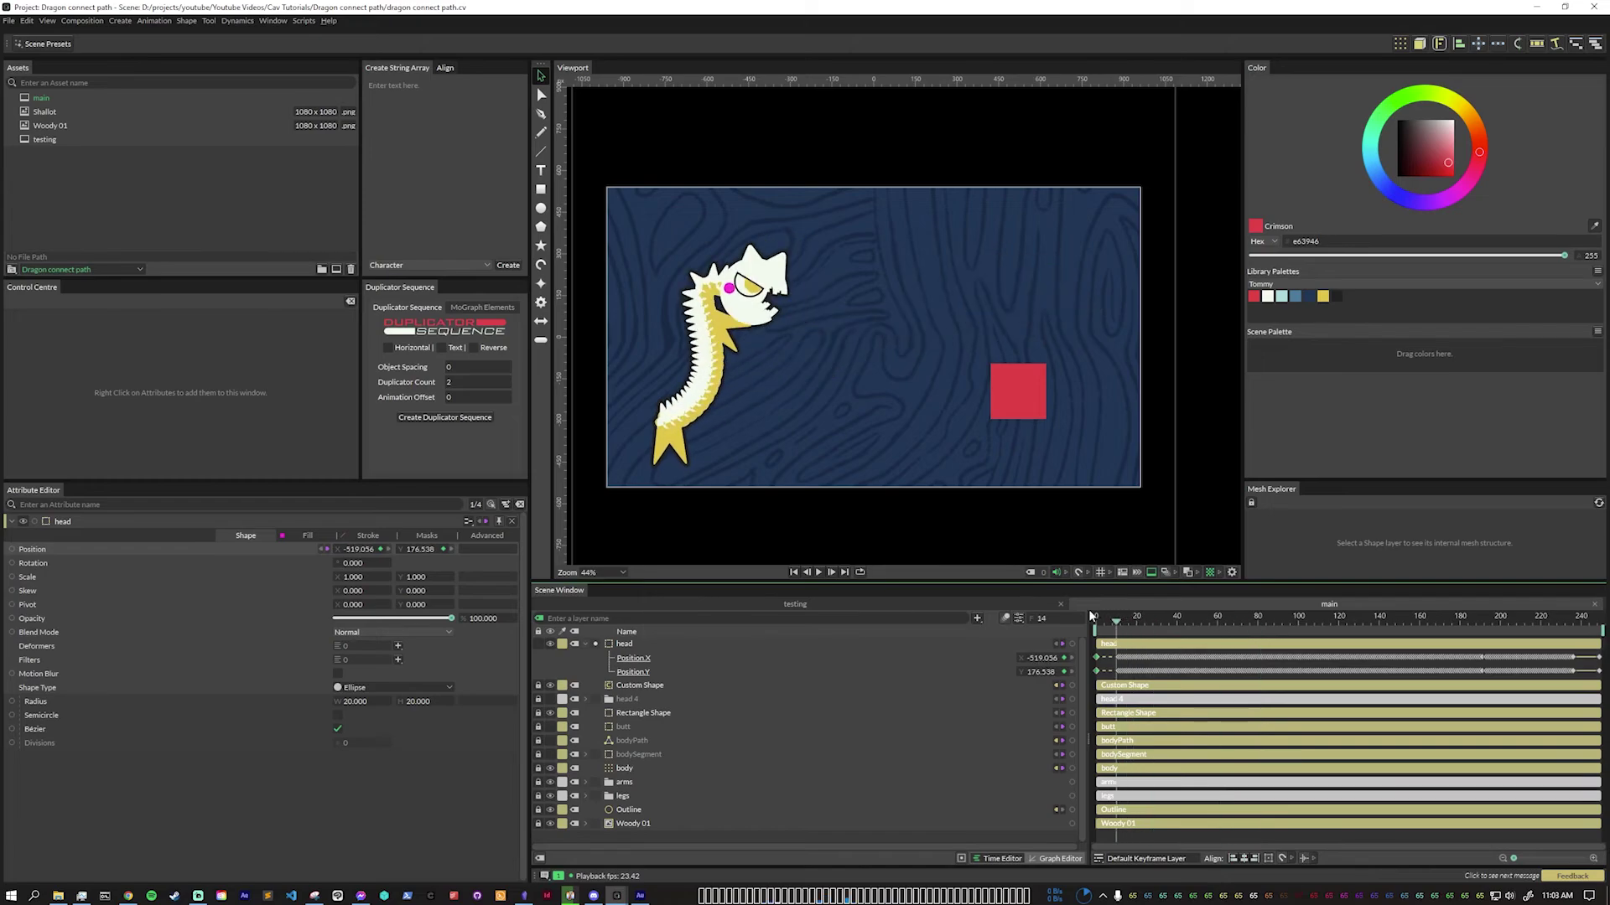
left_click(549, 644)
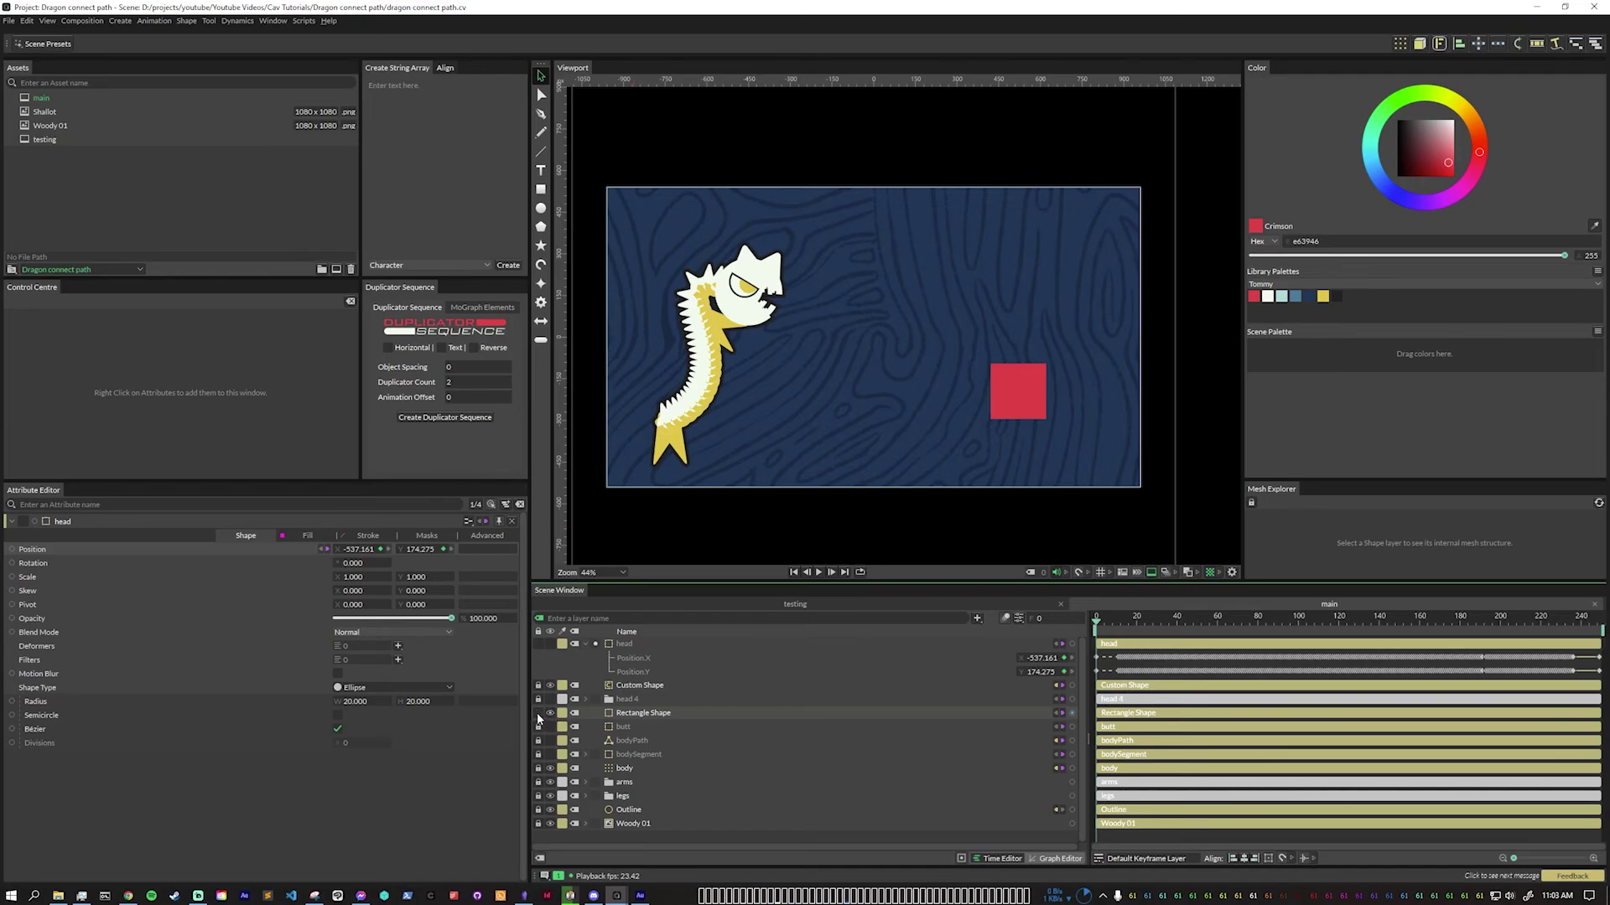
left_click(644, 715)
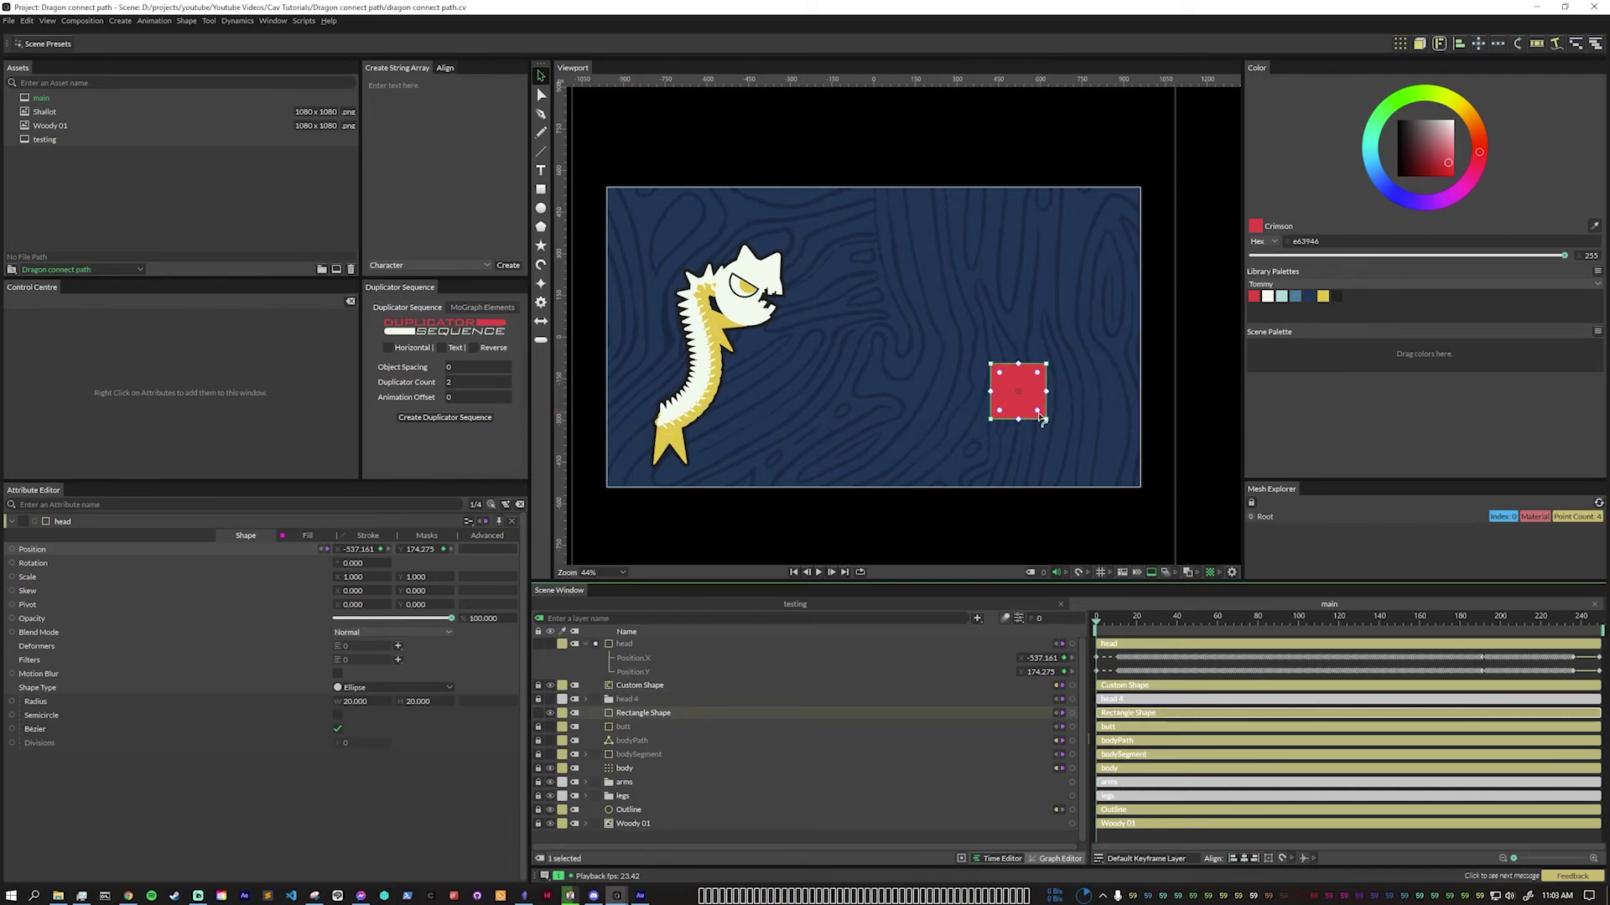
left_click(658, 715)
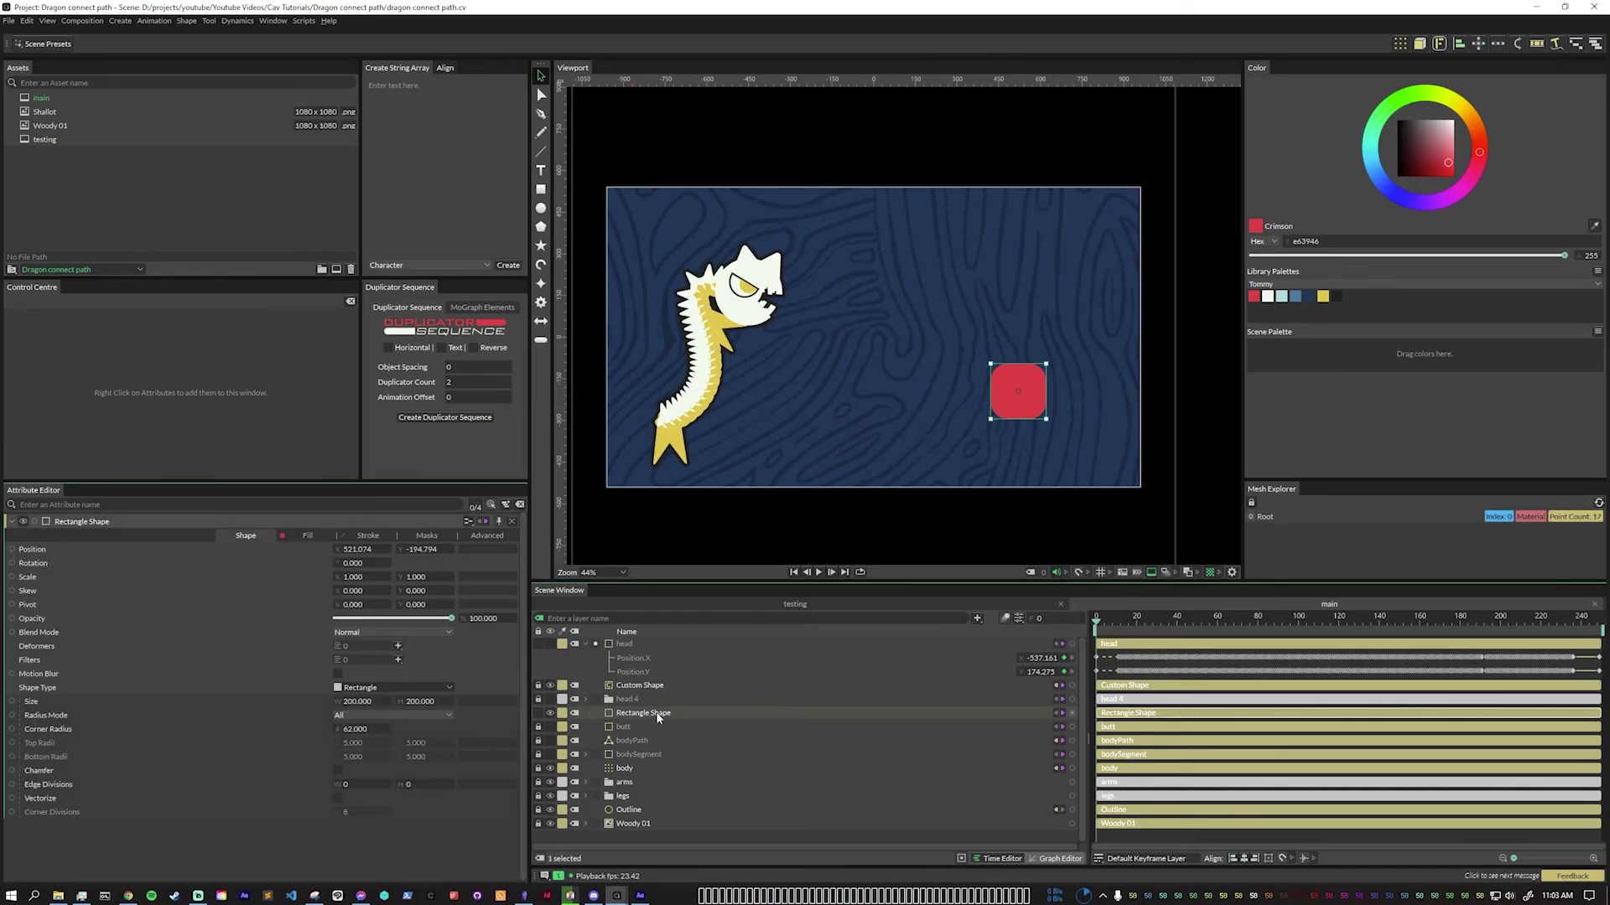
left_click(381, 550)
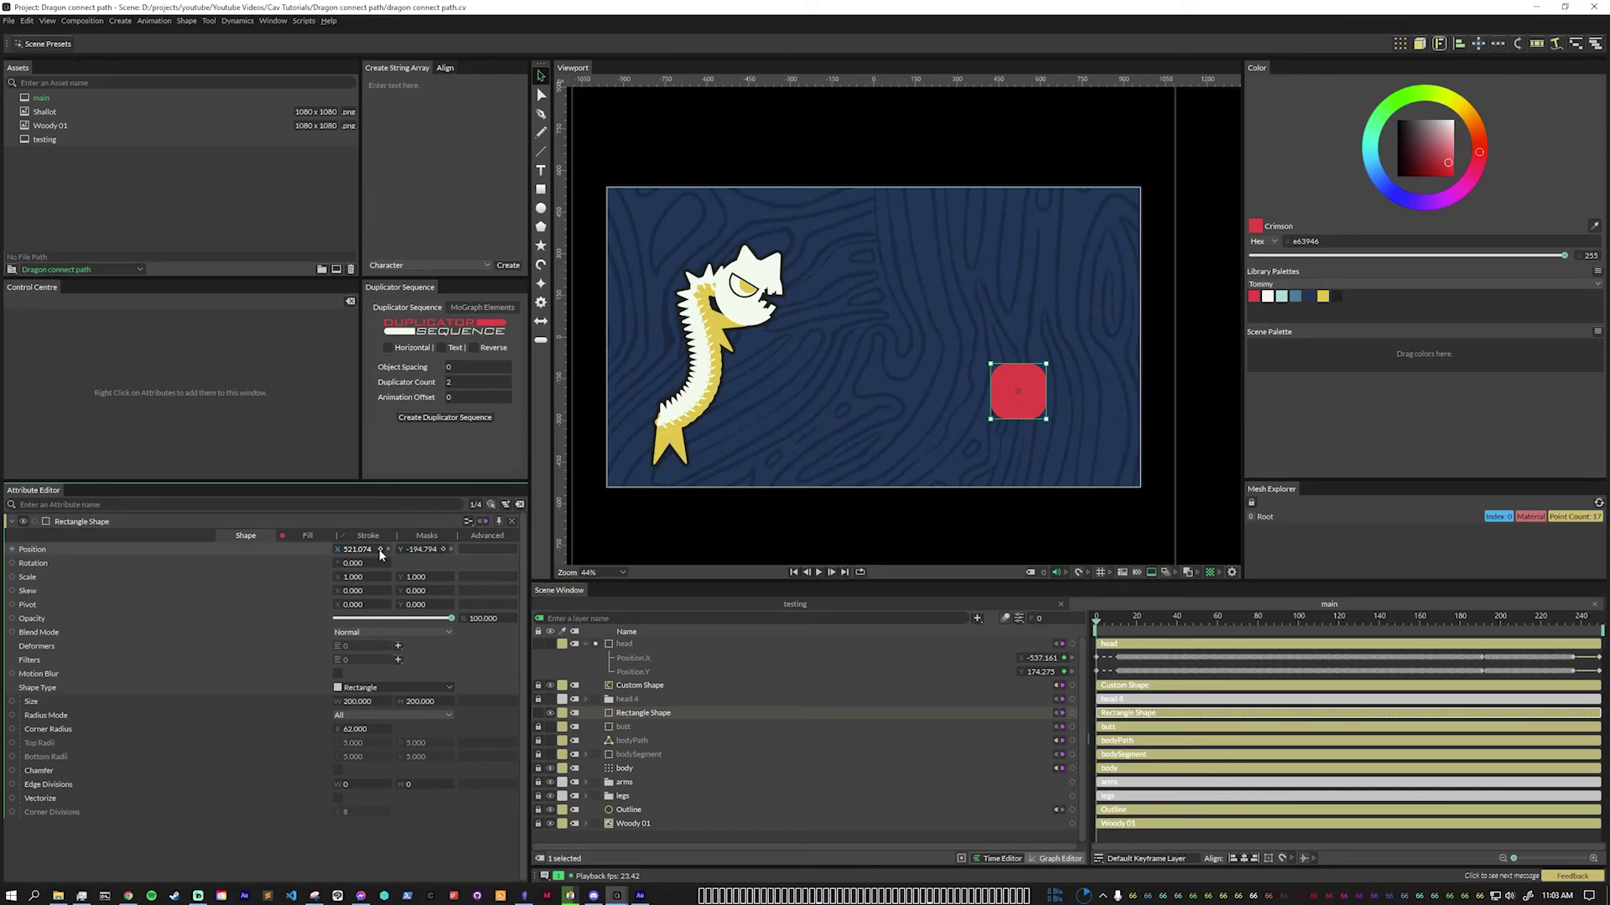
left_click(443, 550)
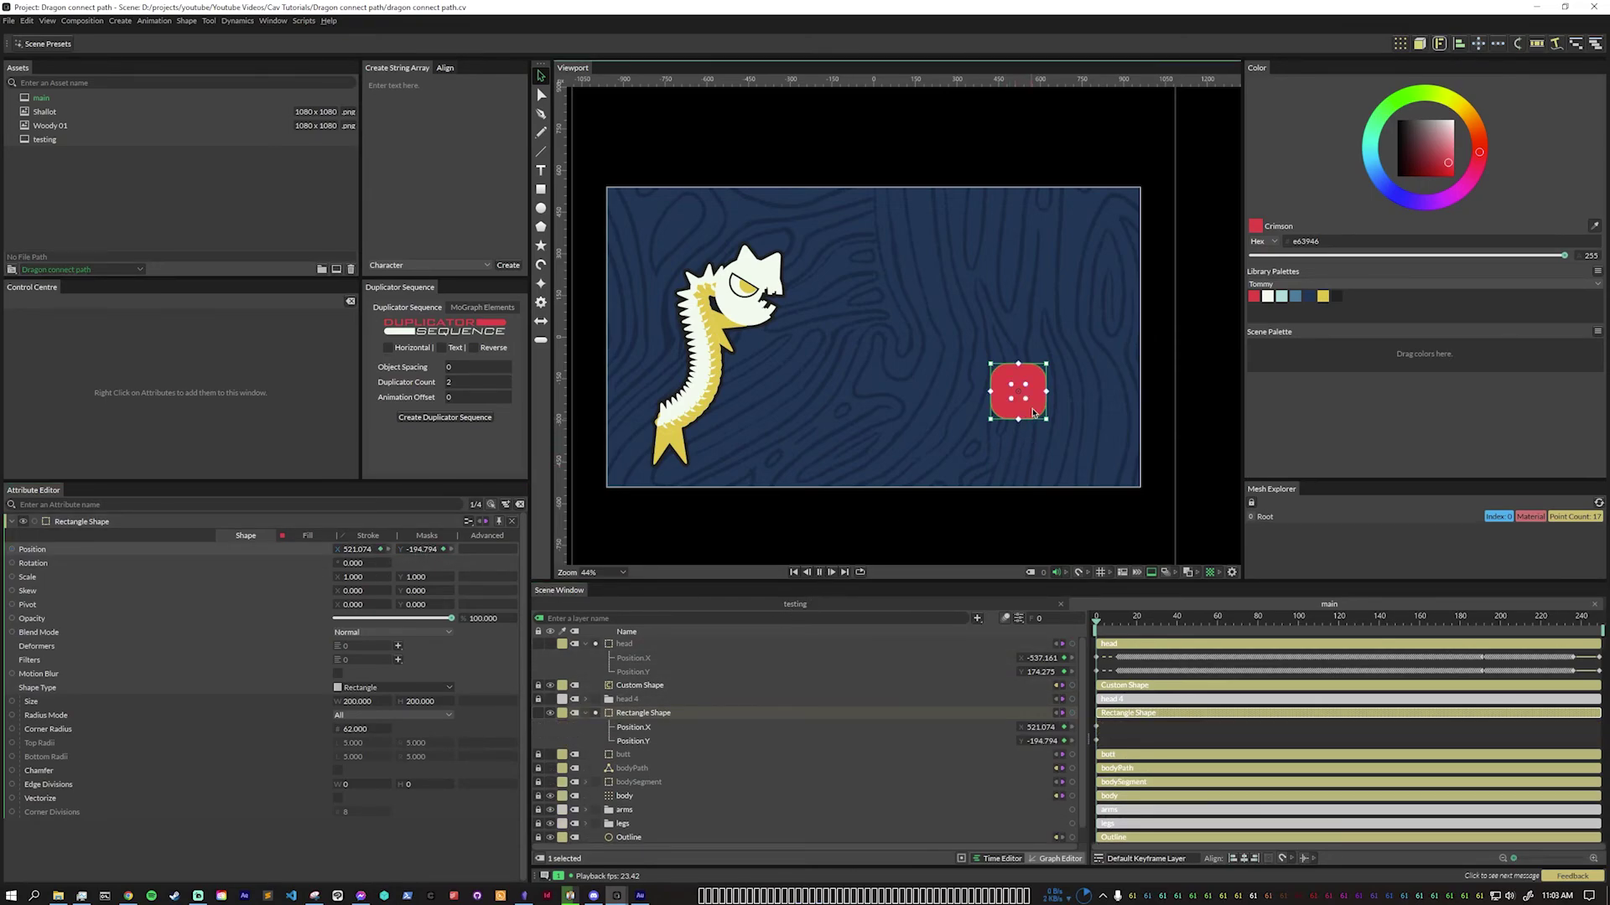
key("space")
left_click_drag(1039, 414, 1020, 349)
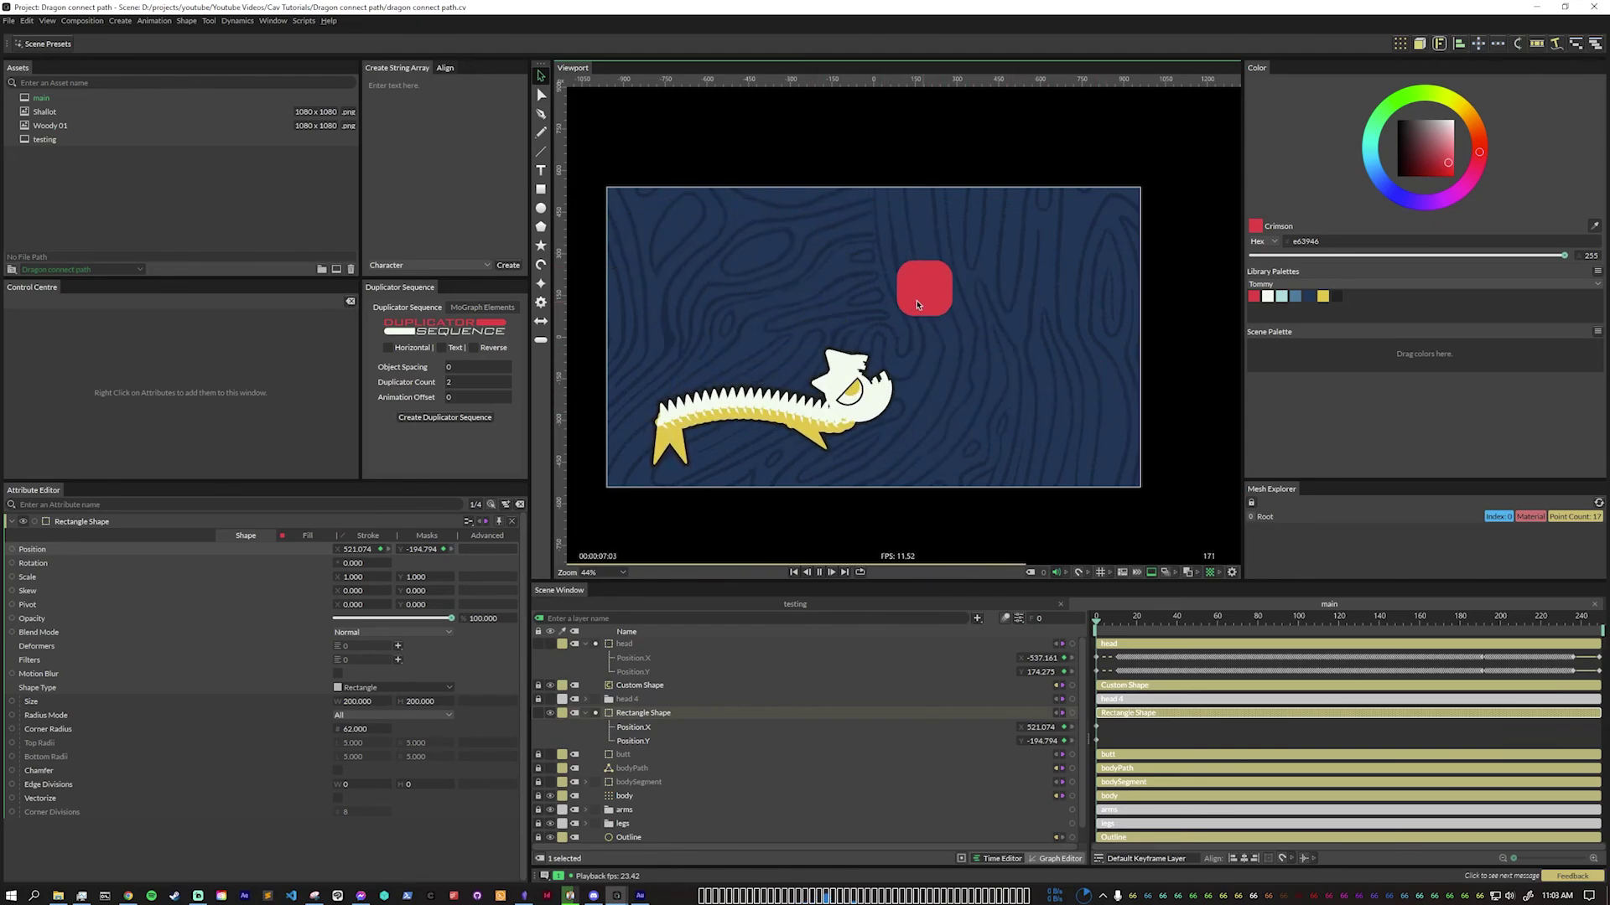
Keep steering the red square around the full-window viewport during playback.
left_click_drag(1103, 386, 1040, 393)
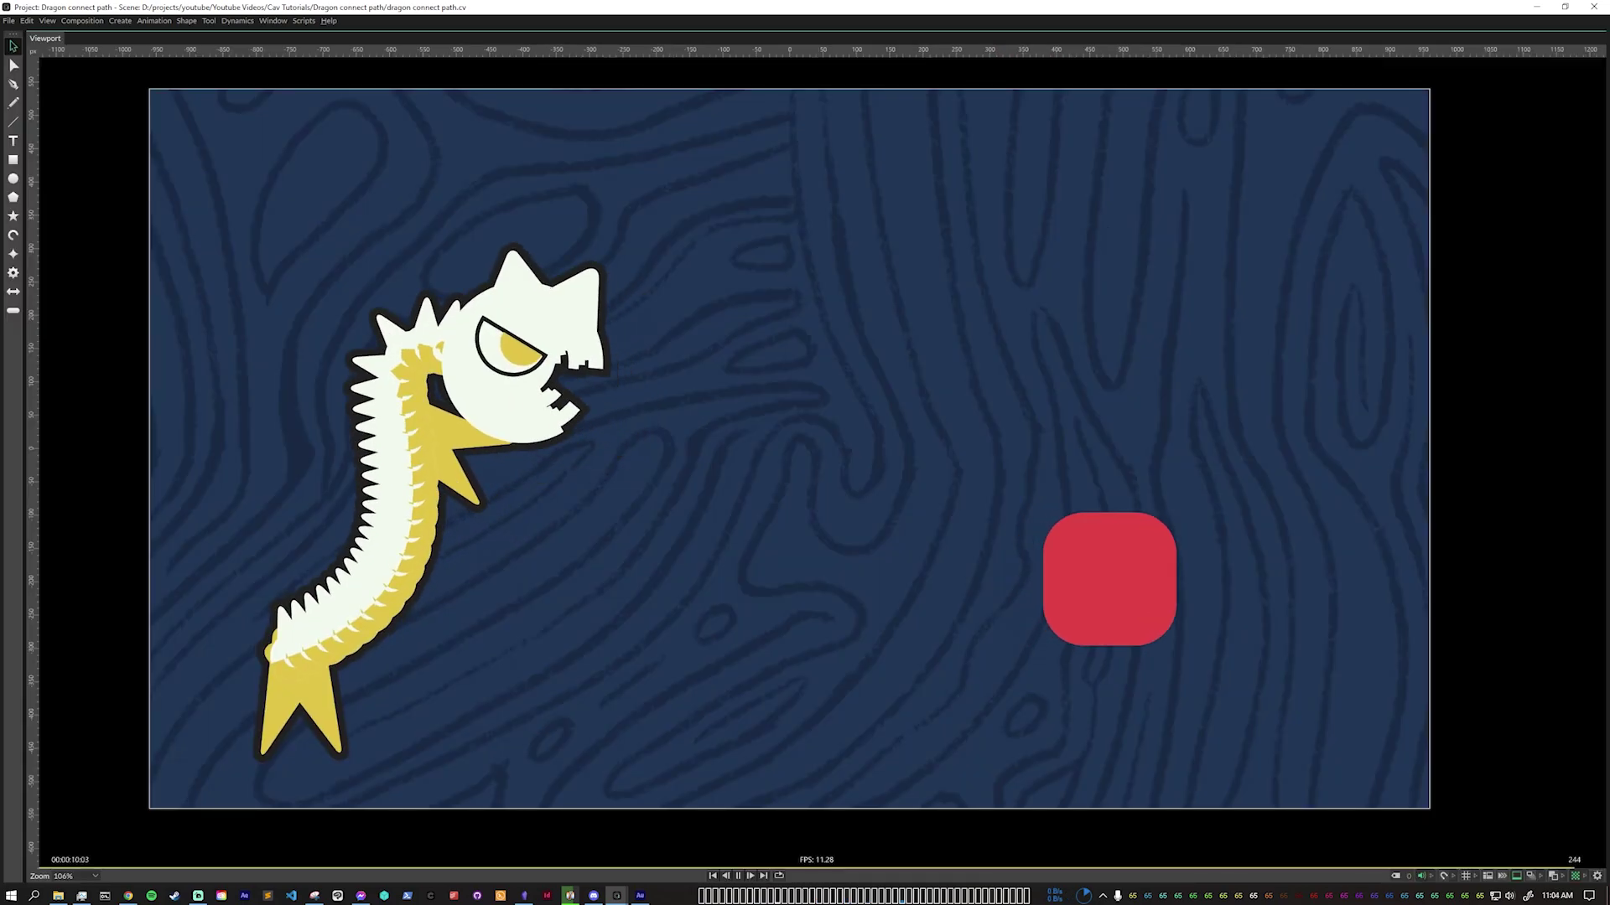